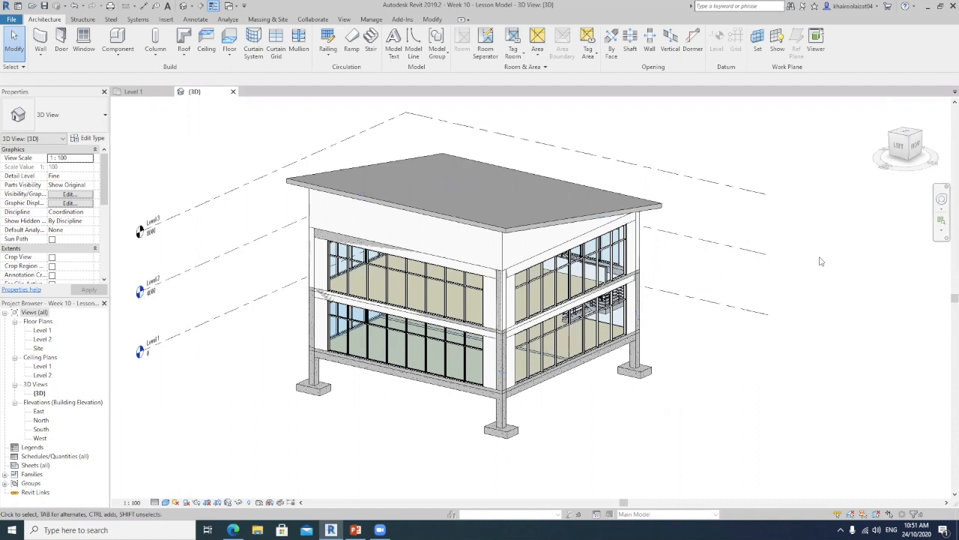
Switch to PowerPoint to review the listed steps for creating an energy analysis, and return to the Revit model
{"action": "middle_click_drag", "start_coordinate": [821, 261], "coordinate": [825, 250]}
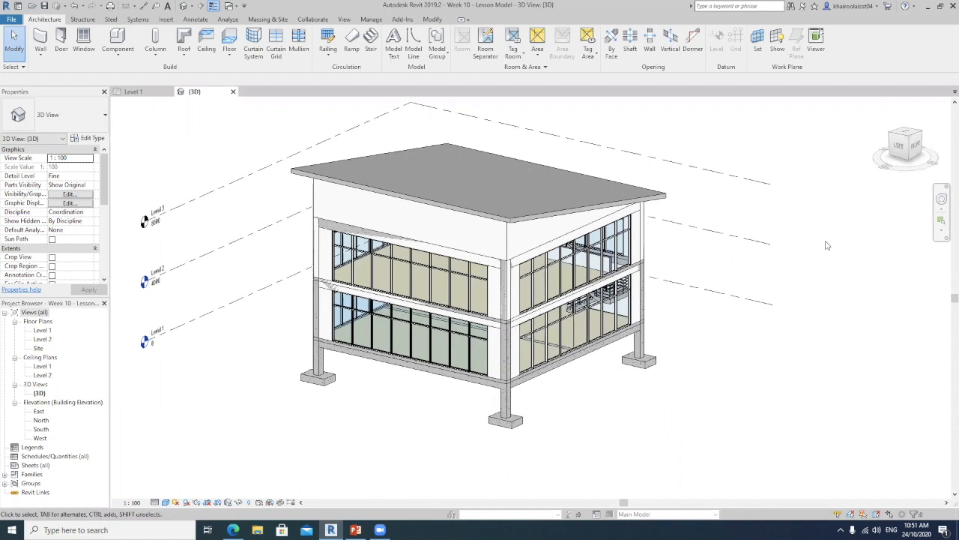
{"action": "left_click", "coordinate": [356, 530]}
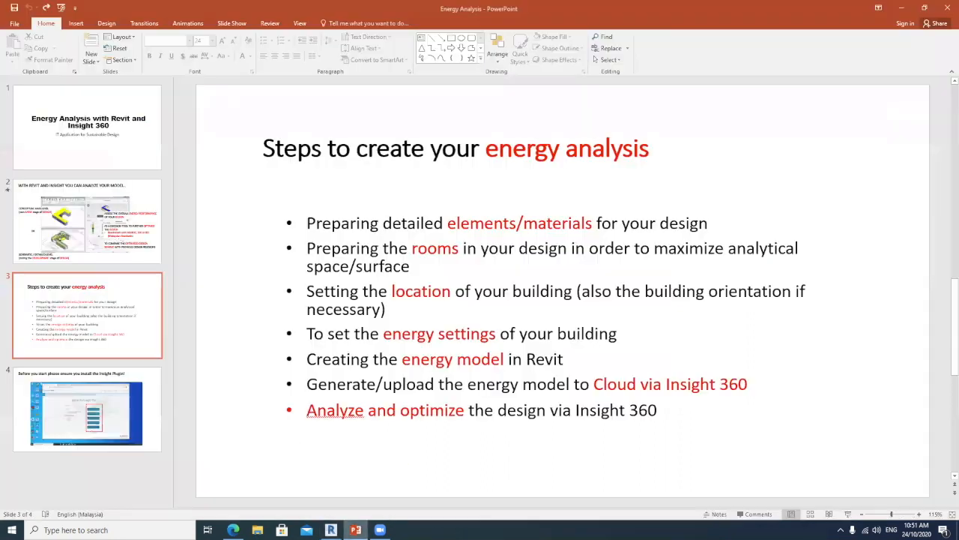
{"action": "left_click_drag", "start_coordinate": [307, 223], "coordinate": [749, 412]}
{"action": "left_click", "coordinate": [841, 331]}
{"action": "left_click", "coordinate": [903, 7]}
{"action": "middle_click_drag", "start_coordinate": [704, 248], "coordinate": [711, 263]}
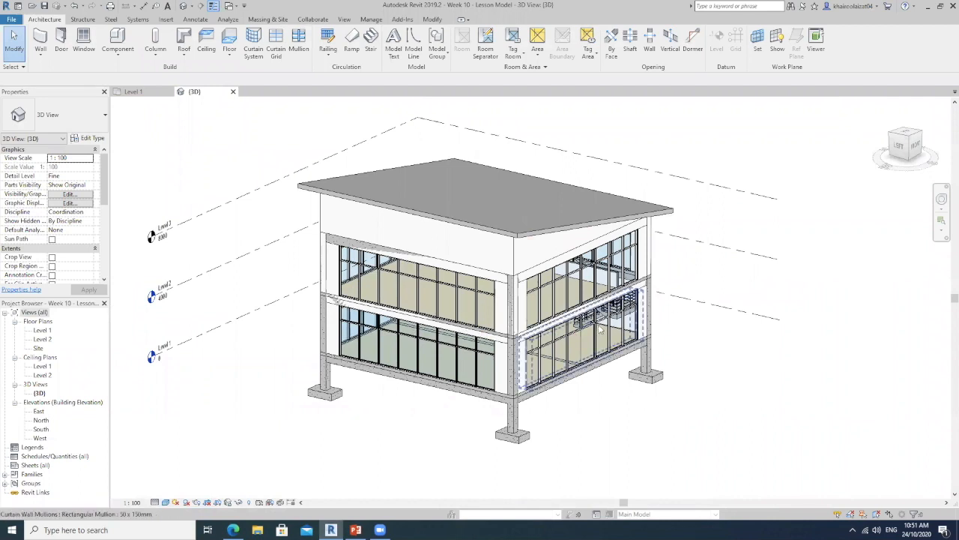
{"action": "mouse_move", "coordinate": [511, 335]}
{"action": "middle_mouse_down"}
{"action": "mouse_move", "coordinate": [510, 318]}
{"action": "mouse_move", "coordinate": [508, 335]}
{"action": "middle_mouse_up"}
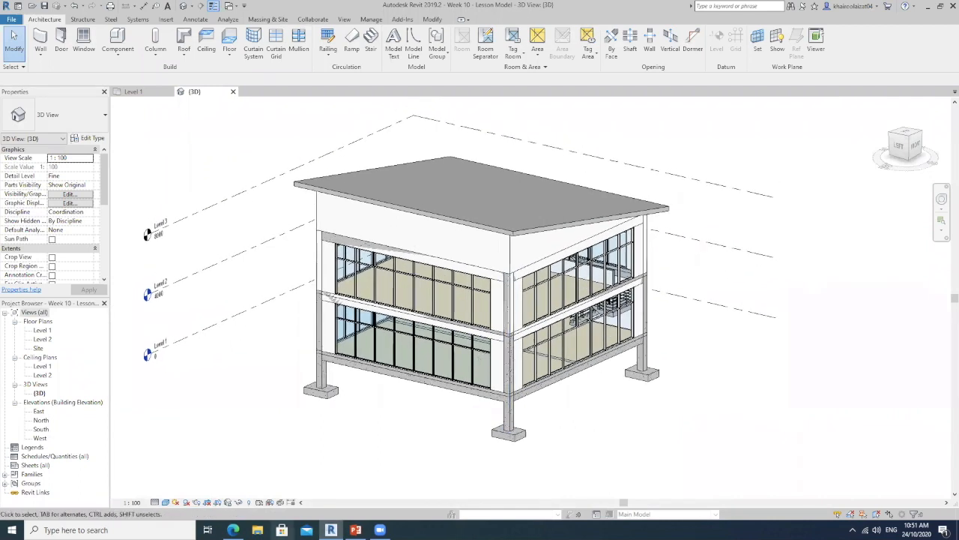
In the PowerPoint slide, recolour the "Preparing detailed elements/materials for your design" bullet blue, and switch back to Revit
{"action": "left_click", "coordinate": [356, 529]}
{"action": "left_click_drag", "start_coordinate": [709, 222], "coordinate": [306, 222]}
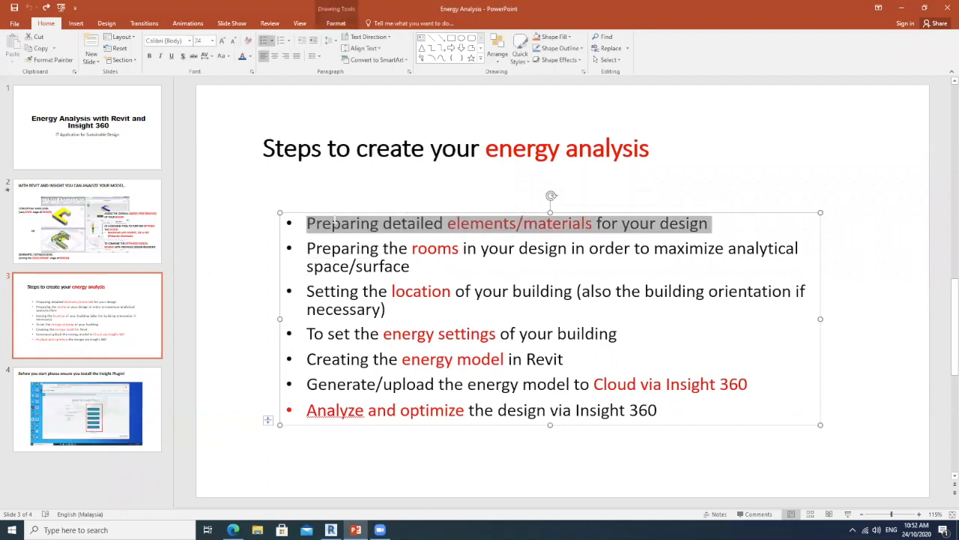
{"action": "left_click", "coordinate": [243, 60]}
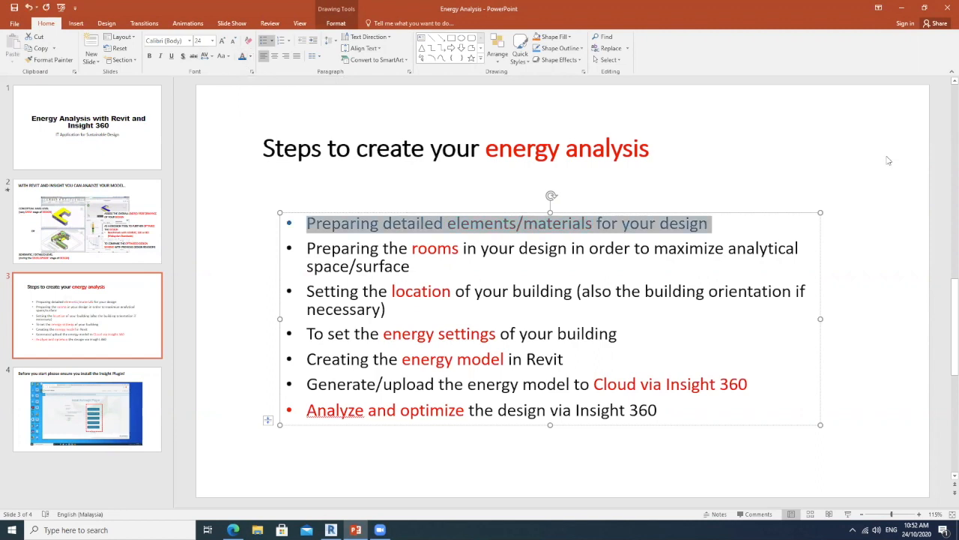
{"action": "left_click", "coordinate": [816, 131]}
{"action": "left_click", "coordinate": [901, 7]}
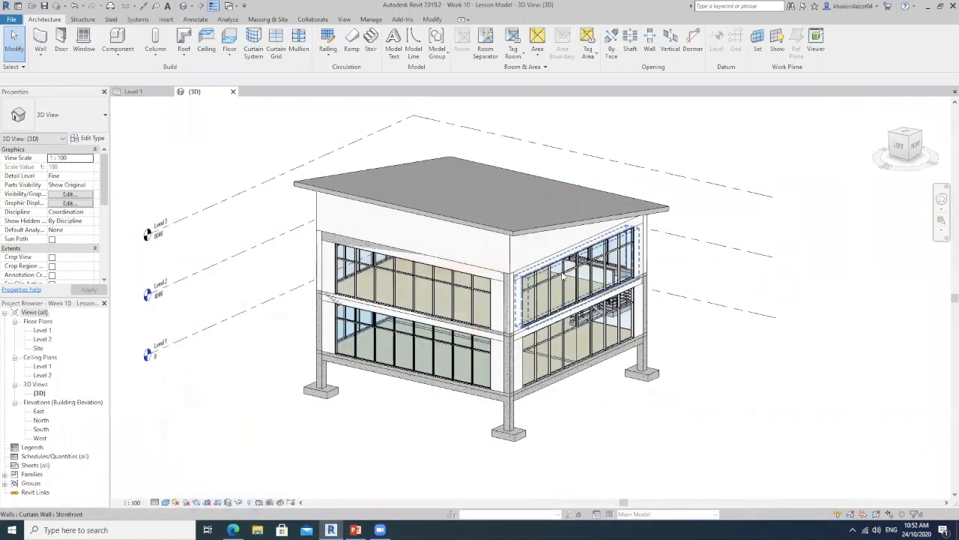
Open the type properties of the upper-floor Brick with Plaster - 200mm wall above the staircase side and review its parameters
{"action": "middle_click_drag", "start_coordinate": [687, 281], "coordinate": [495, 322], "text": "shift"}
{"action": "scroll", "coordinate": [407, 272], "scroll_direction": "up", "scroll_amount": 3}
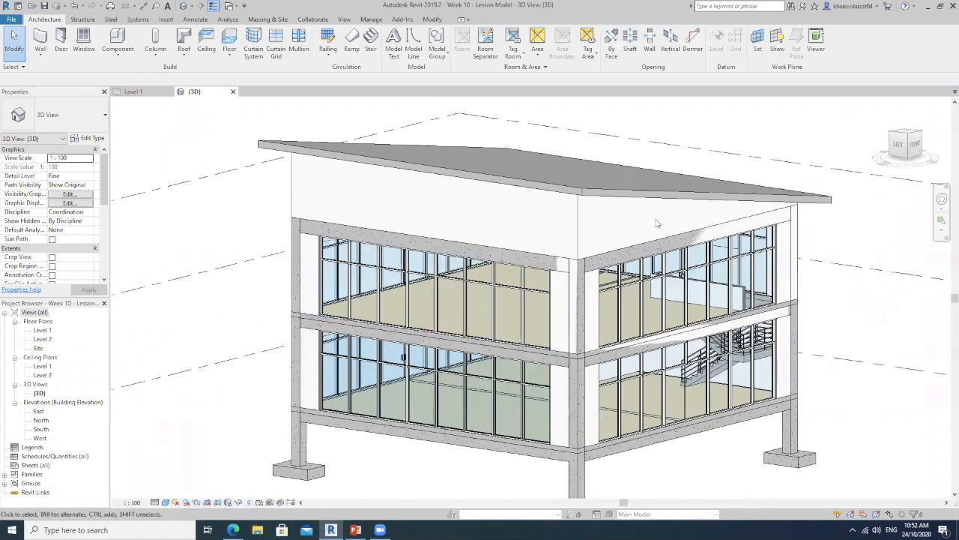
{"action": "middle_click_drag", "start_coordinate": [613, 311], "coordinate": [563, 298]}
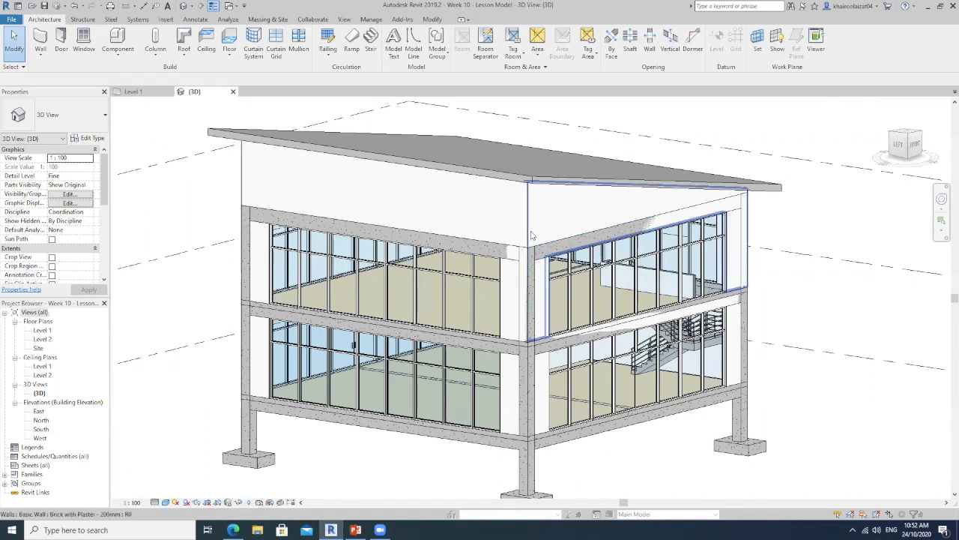
{"action": "middle_click_drag", "start_coordinate": [293, 205], "coordinate": [361, 212]}
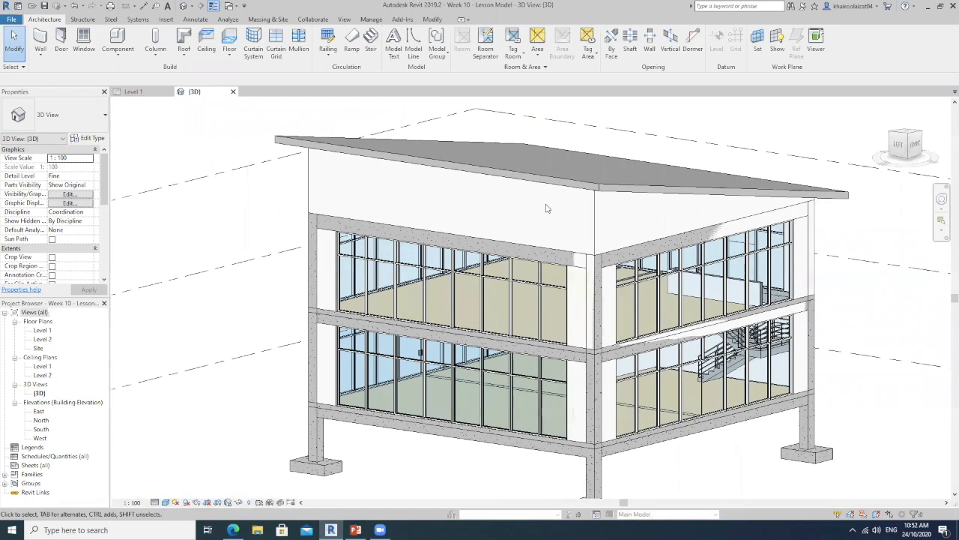
{"action": "middle_click_drag", "start_coordinate": [622, 242], "coordinate": [566, 254]}
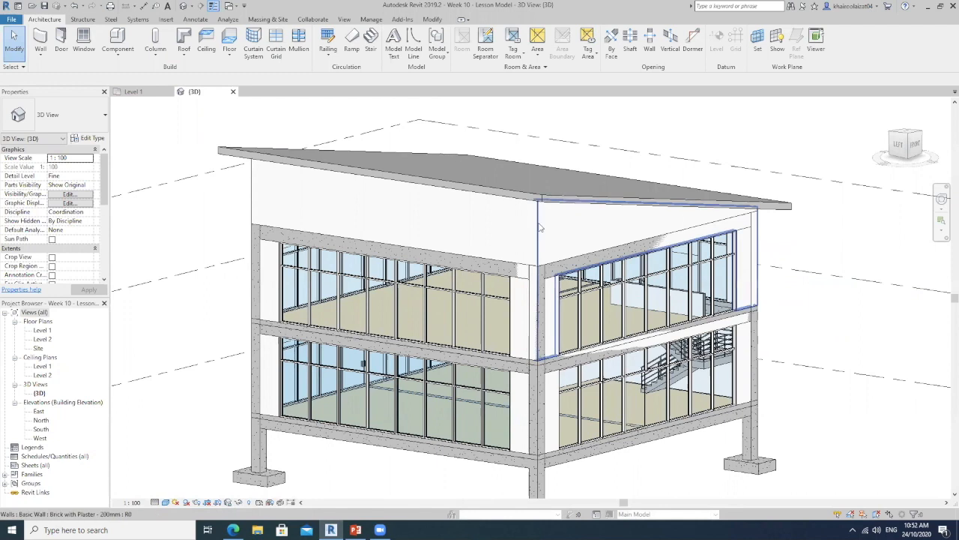
{"action": "left_click", "coordinate": [588, 236]}
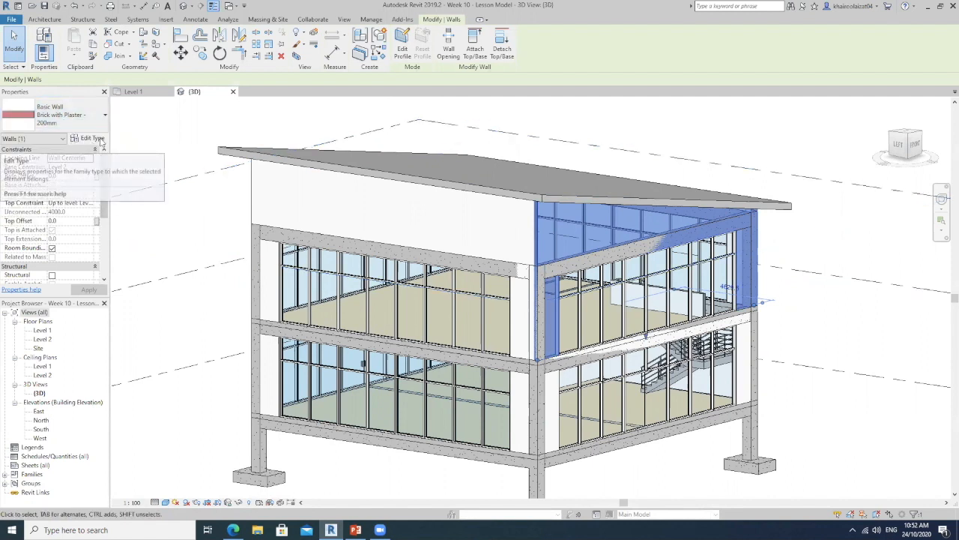
{"action": "left_click", "coordinate": [90, 139]}
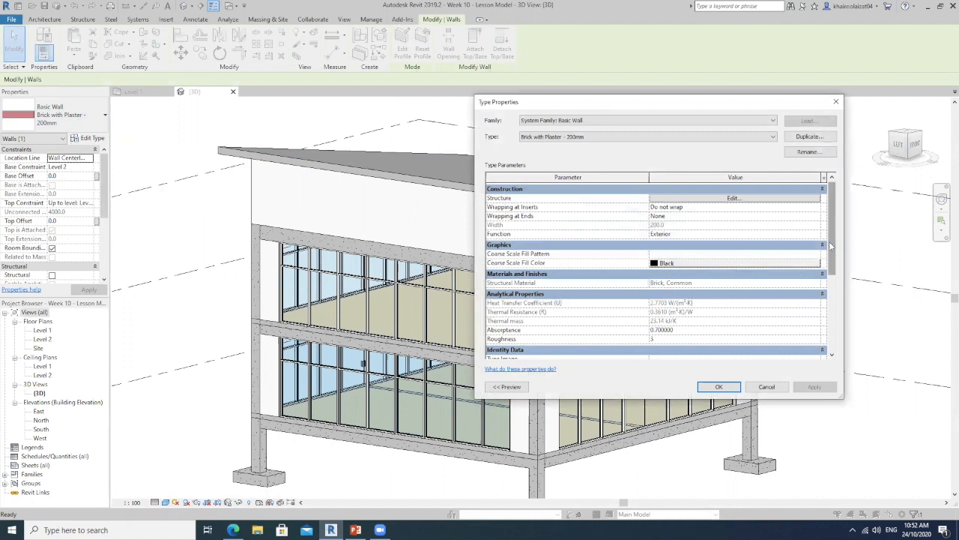
{"action": "scroll", "coordinate": [829, 233], "scroll_direction": "down", "scroll_amount": 3}
{"action": "scroll", "coordinate": [830, 231], "scroll_direction": "up", "scroll_amount": 3}
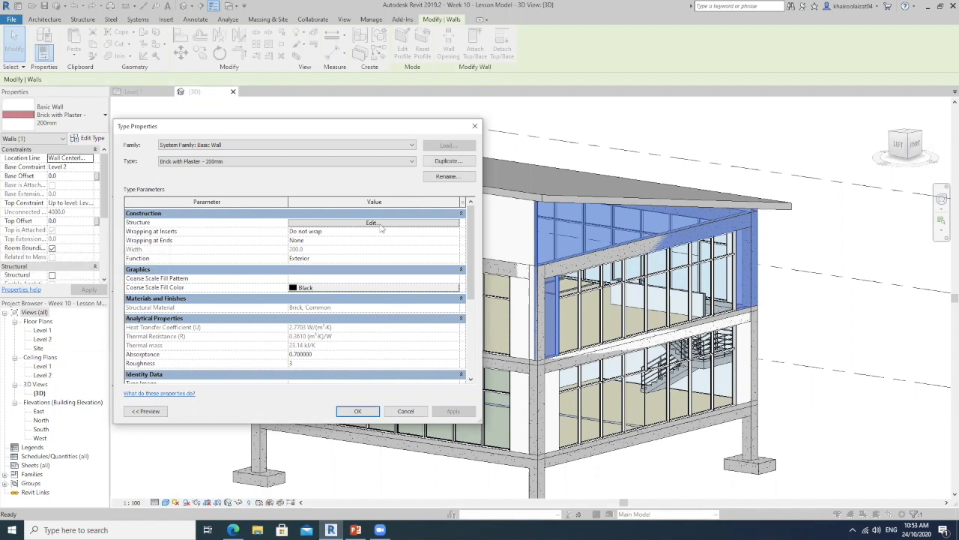
Open the wall type's layer structure and display the thermal properties of the core layer's Brick, Common material
{"action": "left_click", "coordinate": [372, 222]}
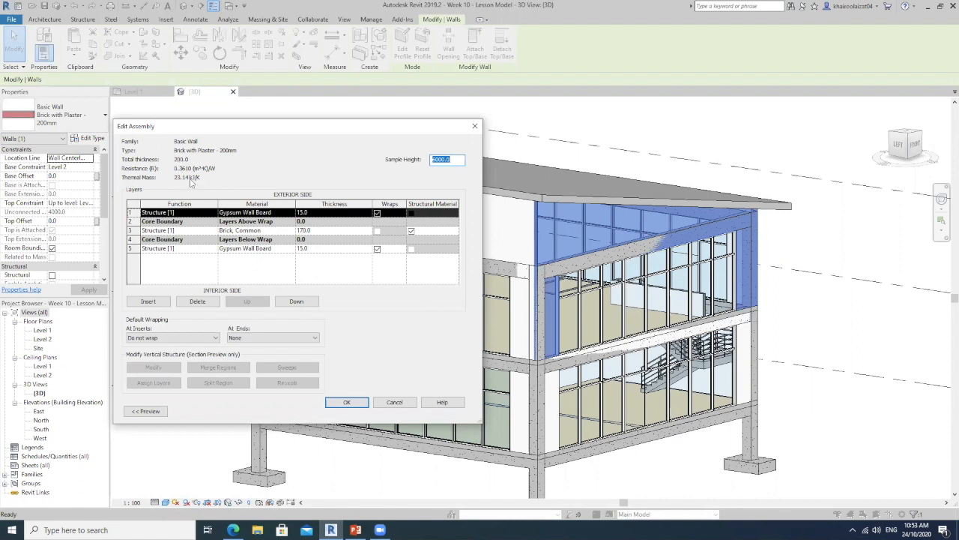
{"action": "left_click", "coordinate": [290, 231]}
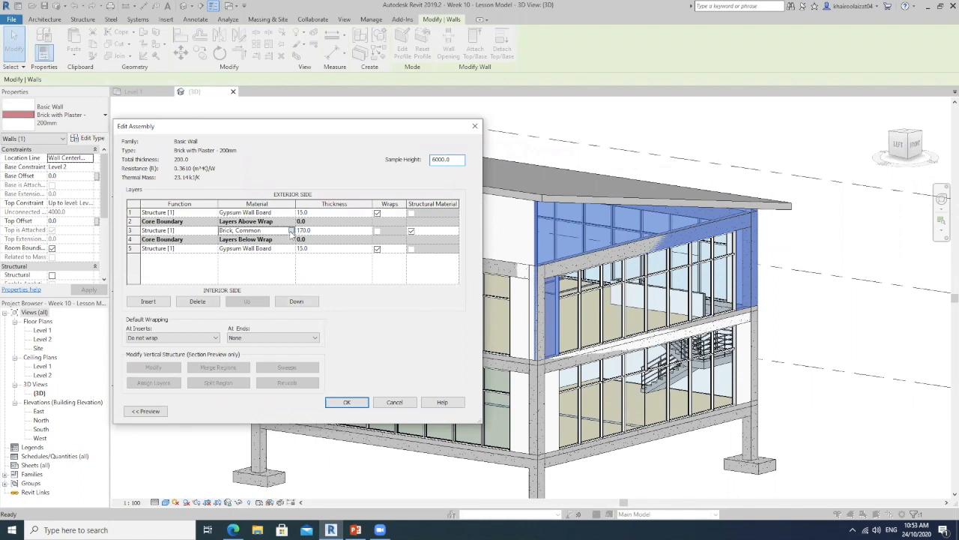
{"action": "left_click", "coordinate": [291, 230]}
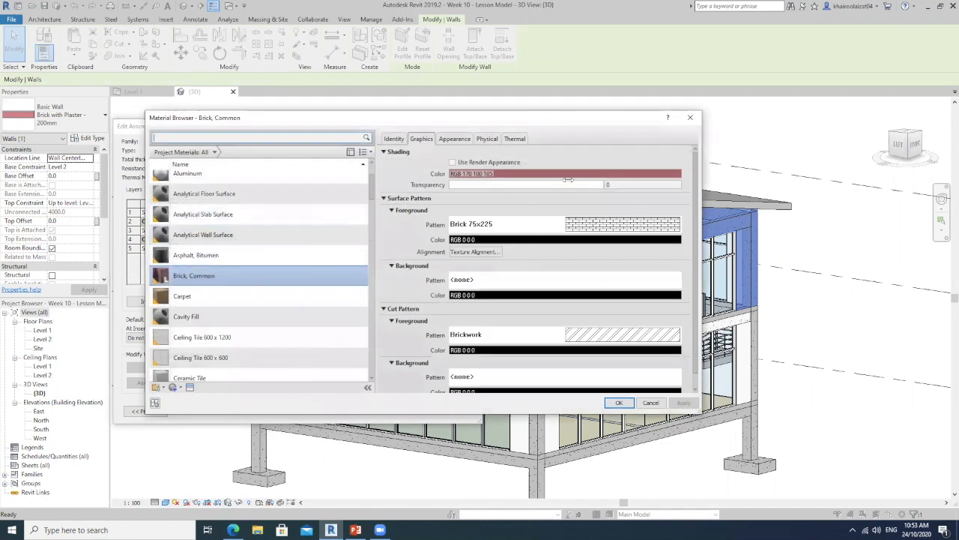
{"action": "left_click", "coordinate": [516, 139]}
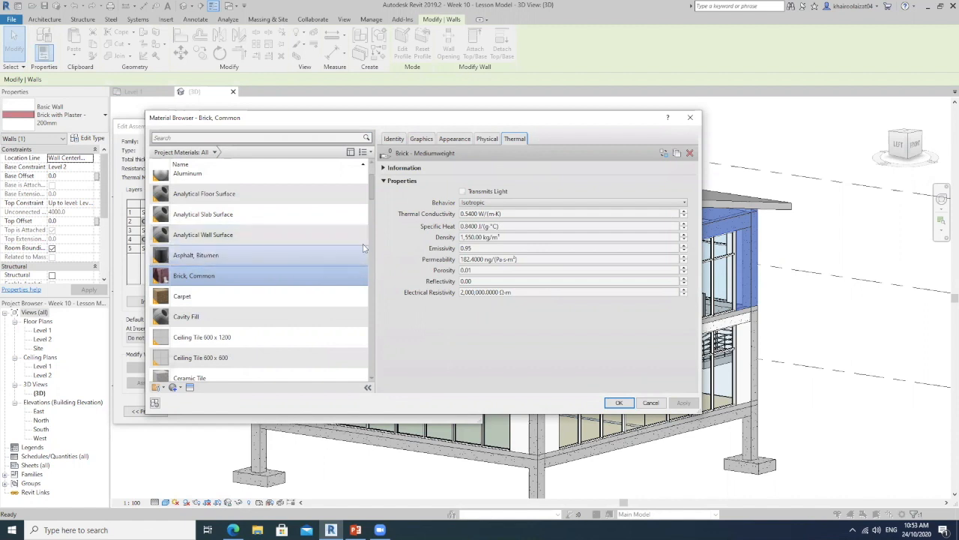
Compare the thermal properties of Carpet, Cavity Fill, Brick, Common, Ceiling Tile 600 x 600, Ceramic Tile and Cherry
{"action": "left_click", "coordinate": [233, 300]}
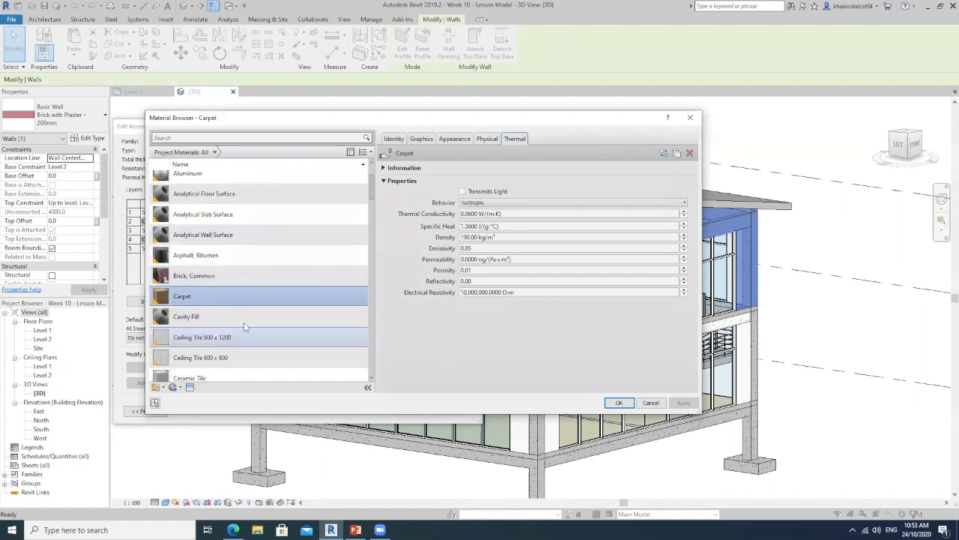
{"action": "left_click", "coordinate": [239, 318]}
{"action": "left_click", "coordinate": [232, 277]}
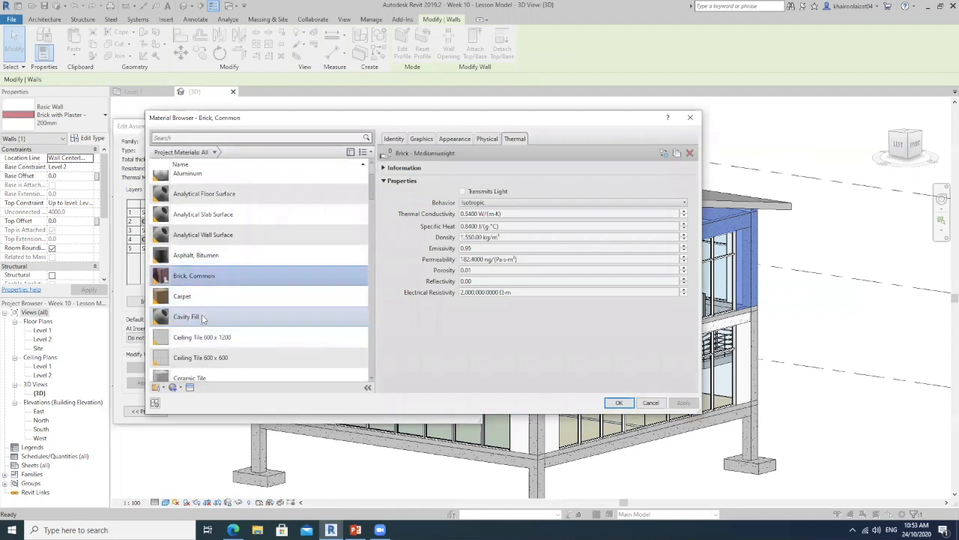
{"action": "left_click", "coordinate": [202, 316]}
{"action": "left_click_drag", "start_coordinate": [371, 186], "coordinate": [370, 206]}
{"action": "left_click", "coordinate": [239, 235]}
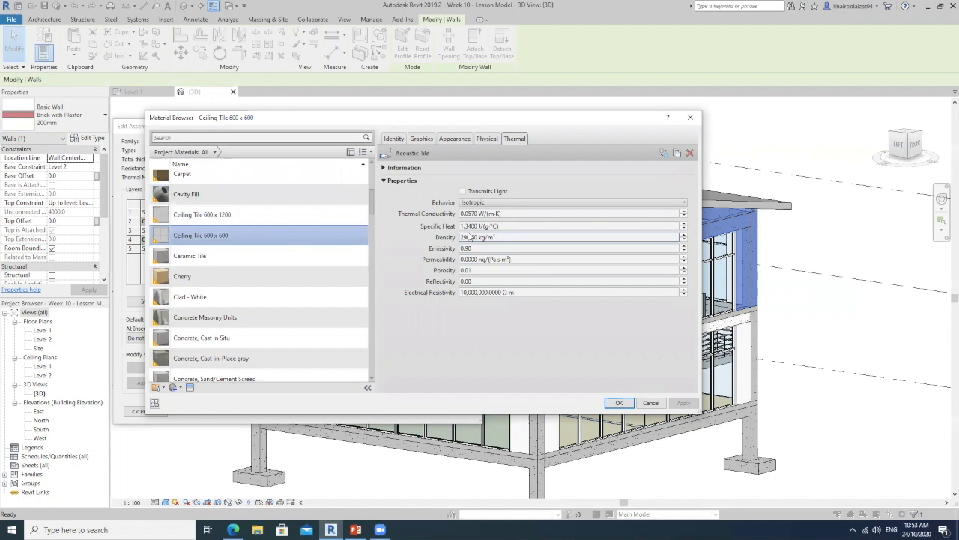
{"action": "left_click", "coordinate": [285, 267]}
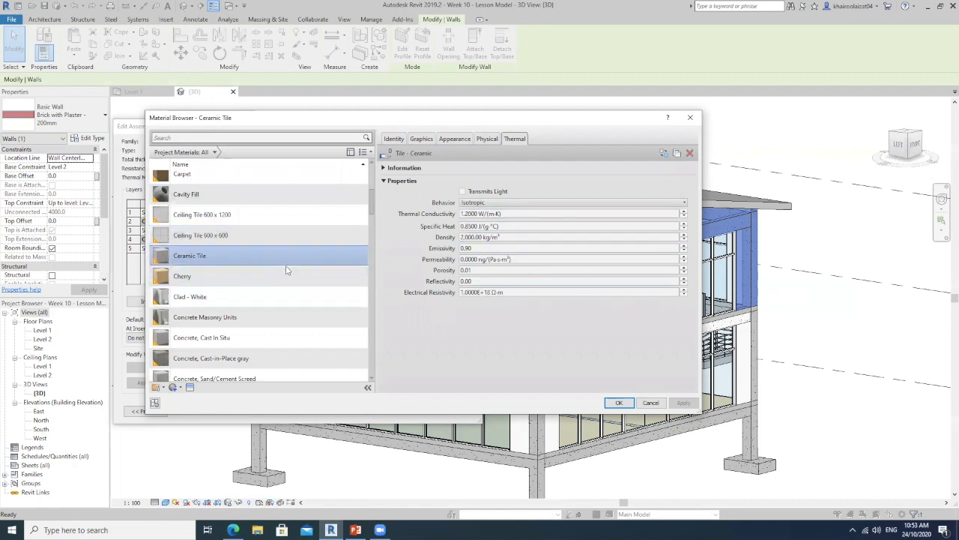
{"action": "left_click", "coordinate": [285, 278]}
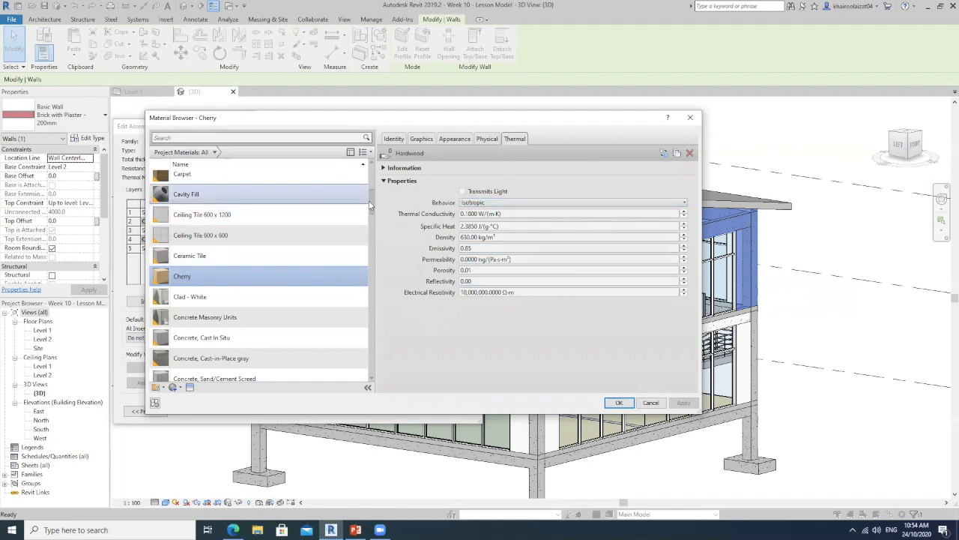
Check whether the Analytical Floor Surface and Analytical Slab Surface materials include thermal properties
{"action": "left_click_drag", "start_coordinate": [372, 201], "coordinate": [372, 169]}
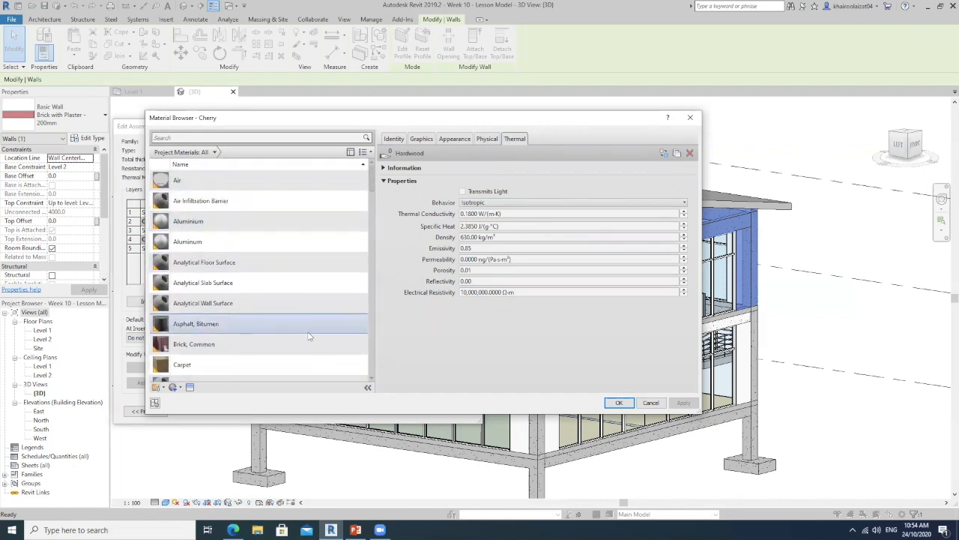
{"action": "left_click", "coordinate": [223, 264]}
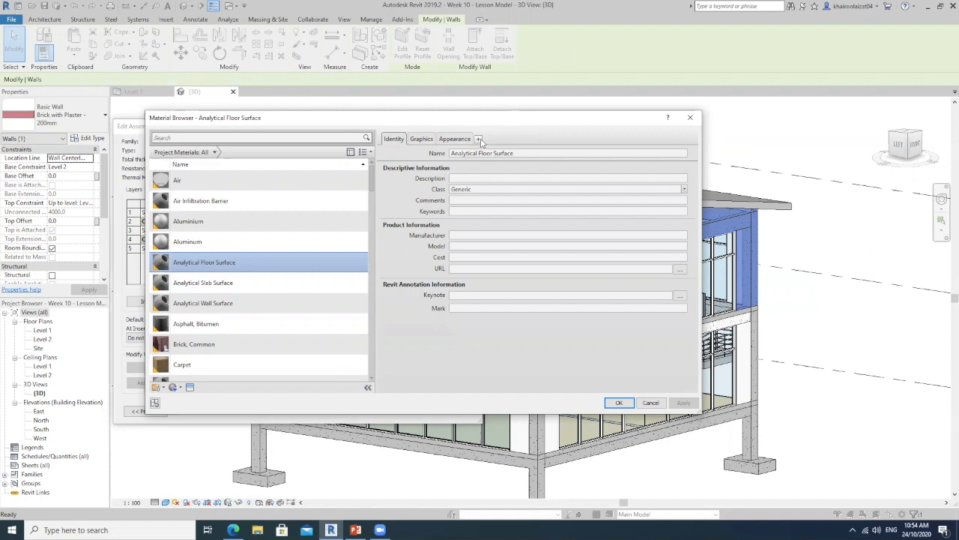
{"action": "left_click", "coordinate": [246, 283]}
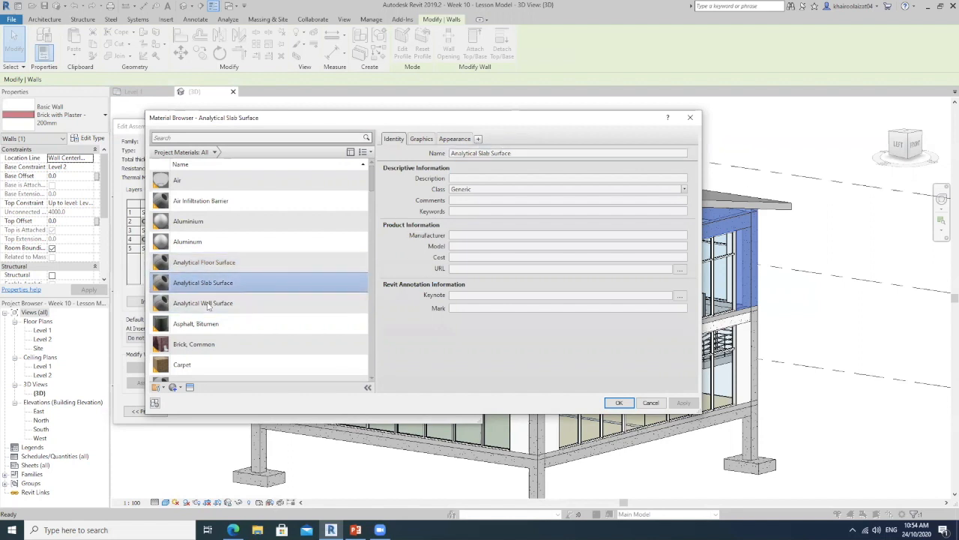
{"action": "left_click", "coordinate": [224, 263]}
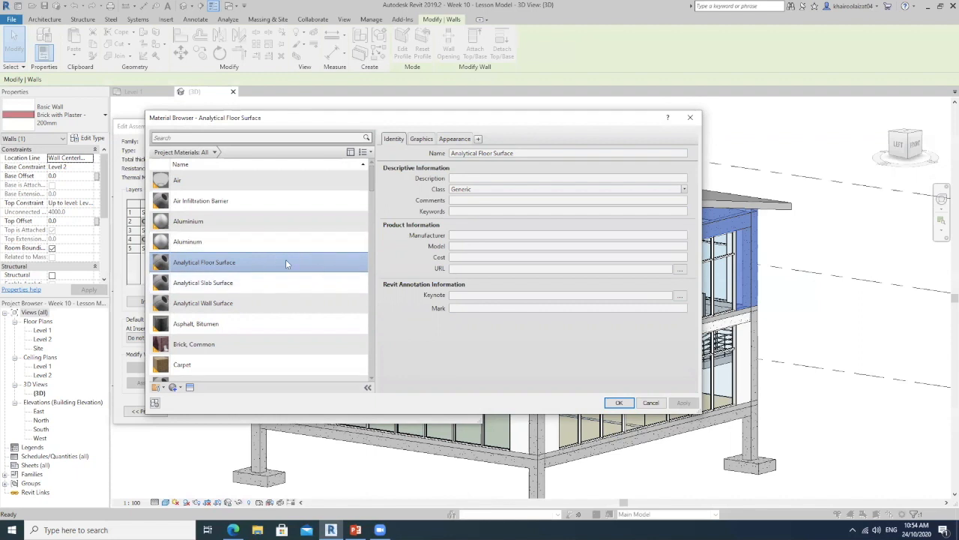
Set the wall's core layer material to Concrete, Cast In Situ after checking its thermal properties, and accept the wall type changes
{"action": "mouse_move", "coordinate": [370, 178]}
{"action": "left_mouse_down"}
{"action": "mouse_move", "coordinate": [377, 233]}
{"action": "mouse_move", "coordinate": [382, 186]}
{"action": "left_mouse_up"}
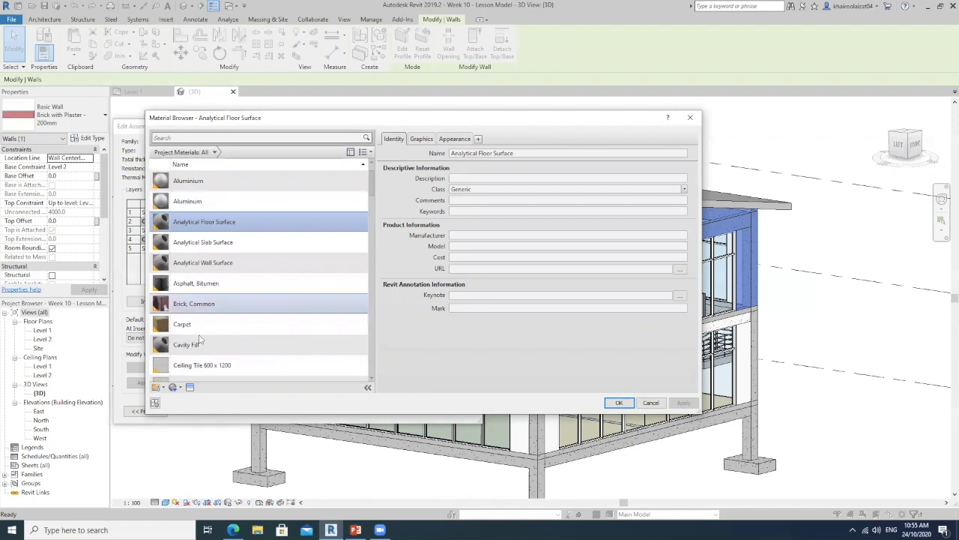
{"action": "left_click", "coordinate": [274, 299]}
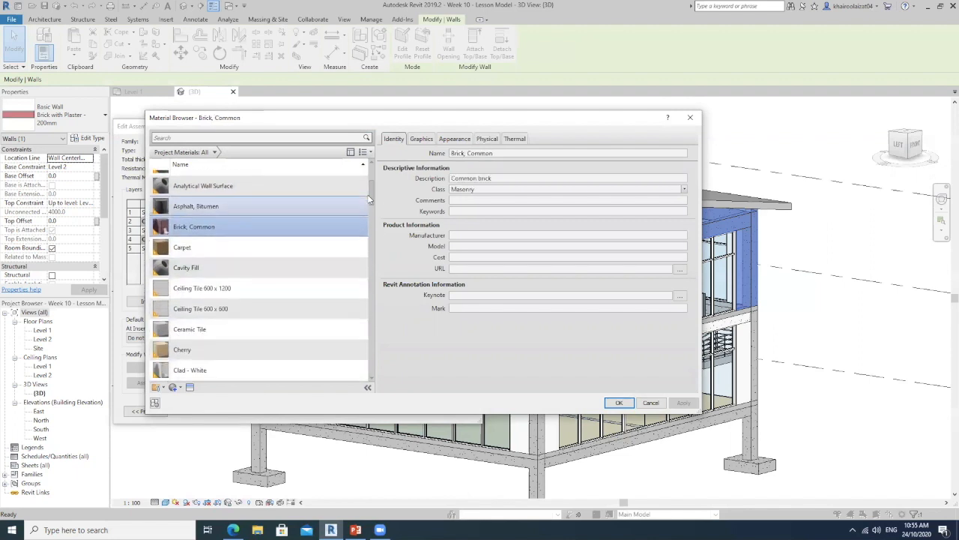
{"action": "scroll", "coordinate": [180, 285], "scroll_direction": "down", "scroll_amount": 3}
{"action": "left_click", "coordinate": [221, 273]}
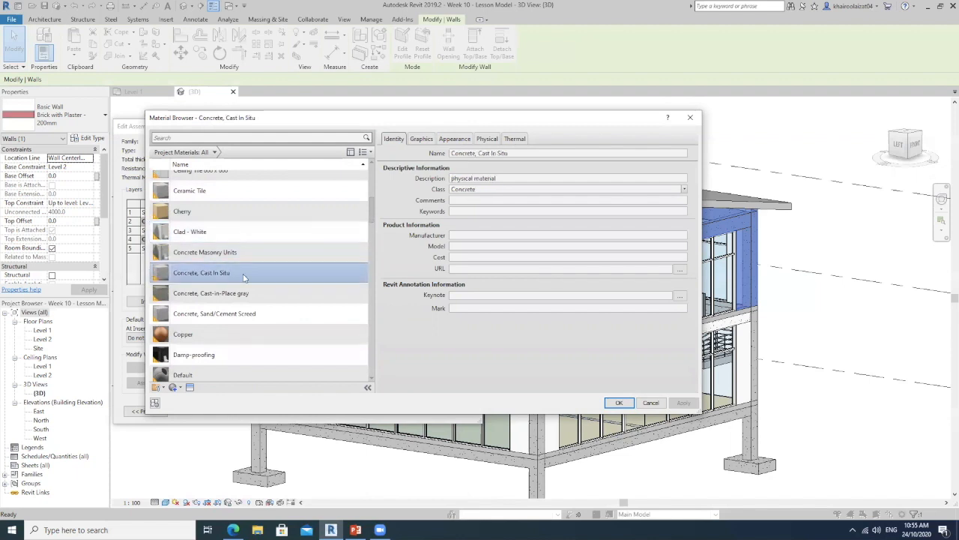
{"action": "left_click", "coordinate": [515, 140]}
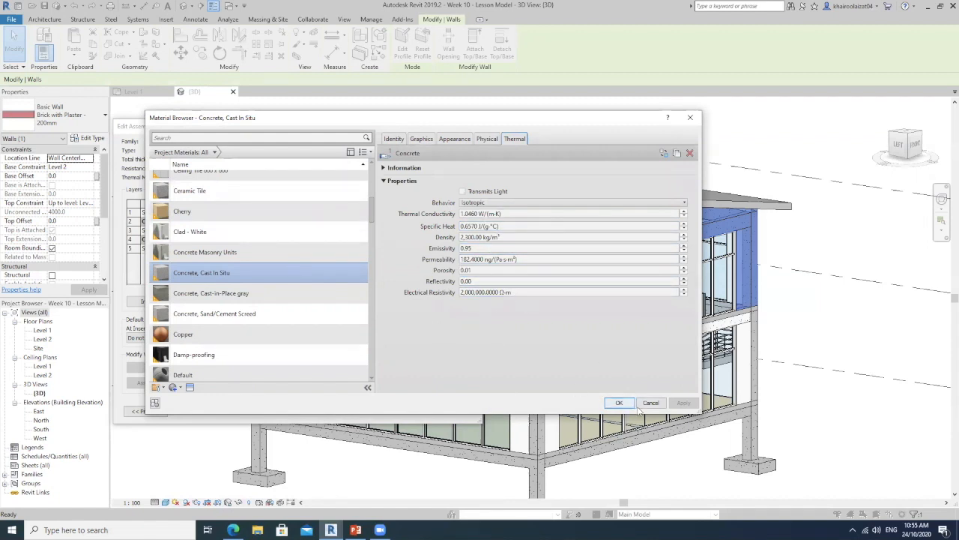
{"action": "scroll", "coordinate": [330, 252], "scroll_direction": "up", "scroll_amount": 1}
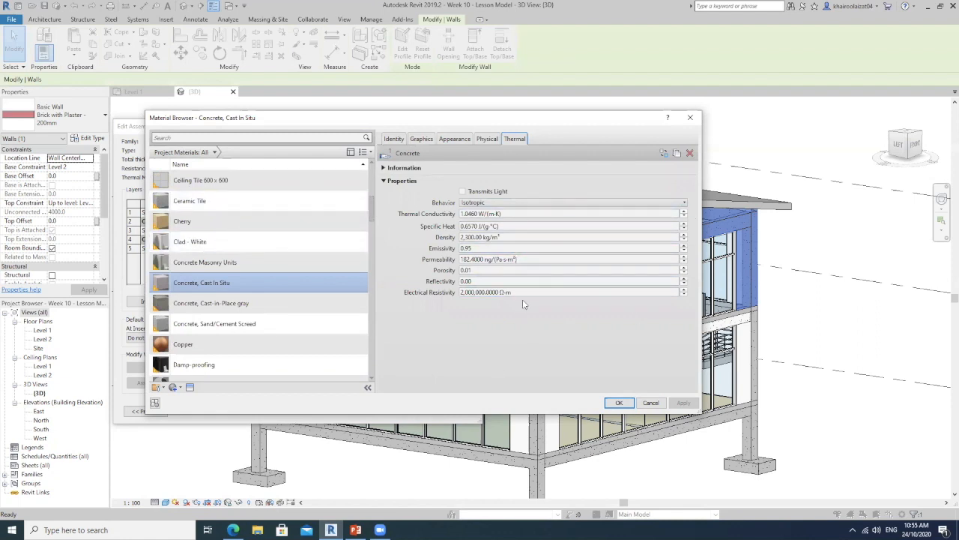
{"action": "left_click", "coordinate": [619, 403]}
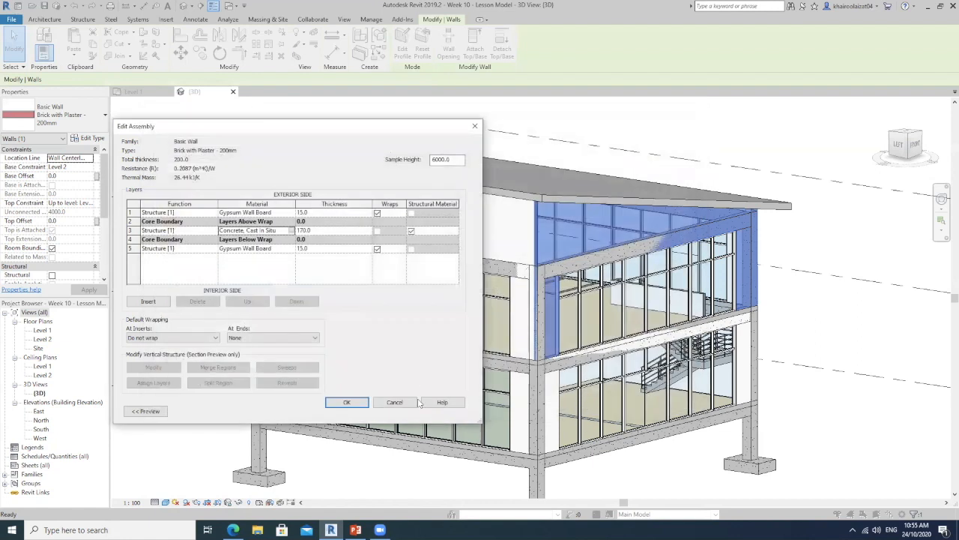
{"action": "left_click", "coordinate": [358, 403]}
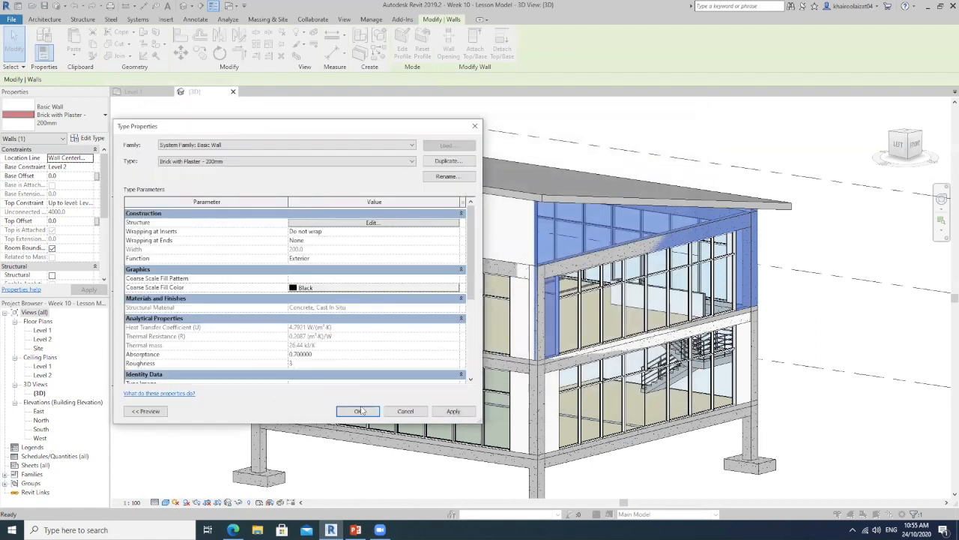
{"action": "left_click", "coordinate": [352, 409]}
{"action": "key", "text": "Escape"}
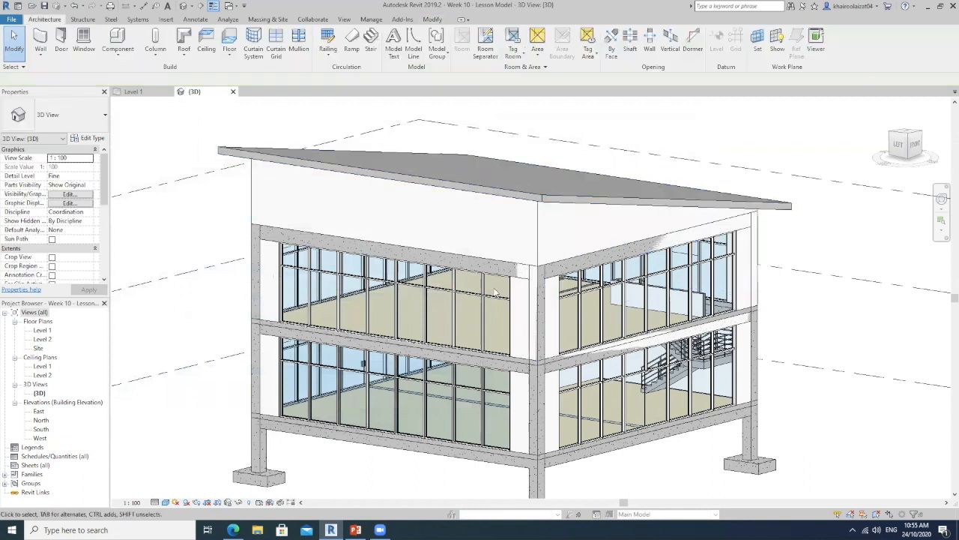
Check the analytical thermal properties of the Cold Roof - Concrete roof type
{"action": "middle_click_drag", "start_coordinate": [395, 331], "coordinate": [446, 225]}
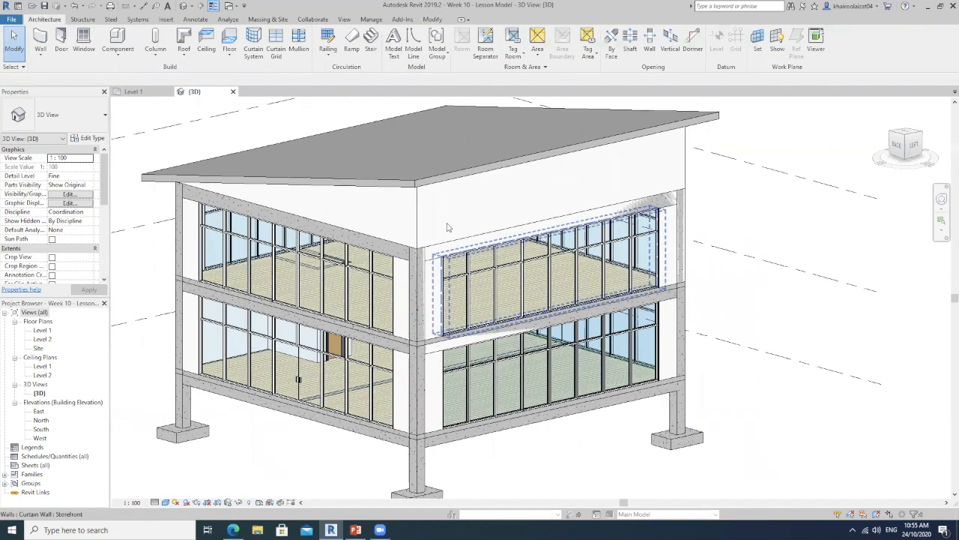
{"action": "middle_click_drag", "start_coordinate": [683, 171], "coordinate": [494, 215], "text": "shift"}
{"action": "left_click", "coordinate": [136, 140]}
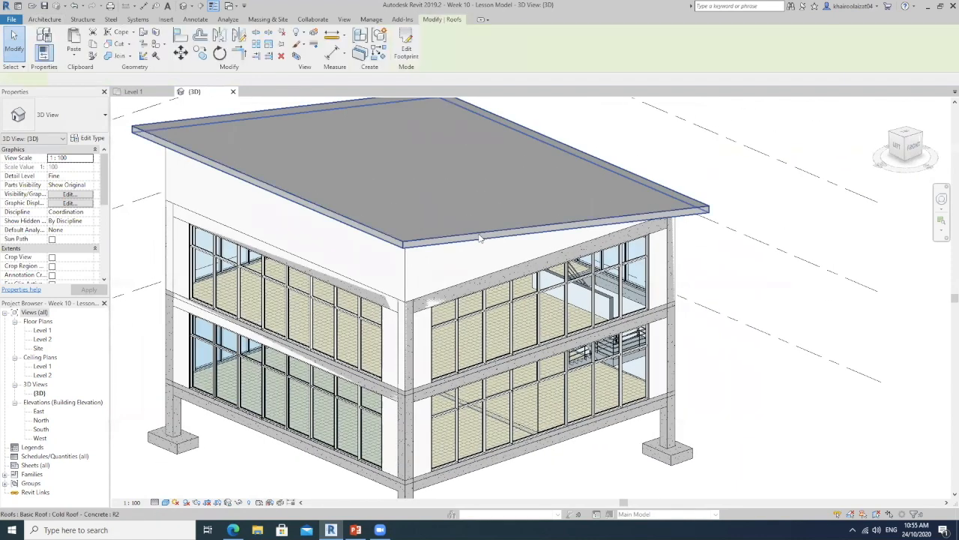
{"action": "left_click", "coordinate": [90, 139]}
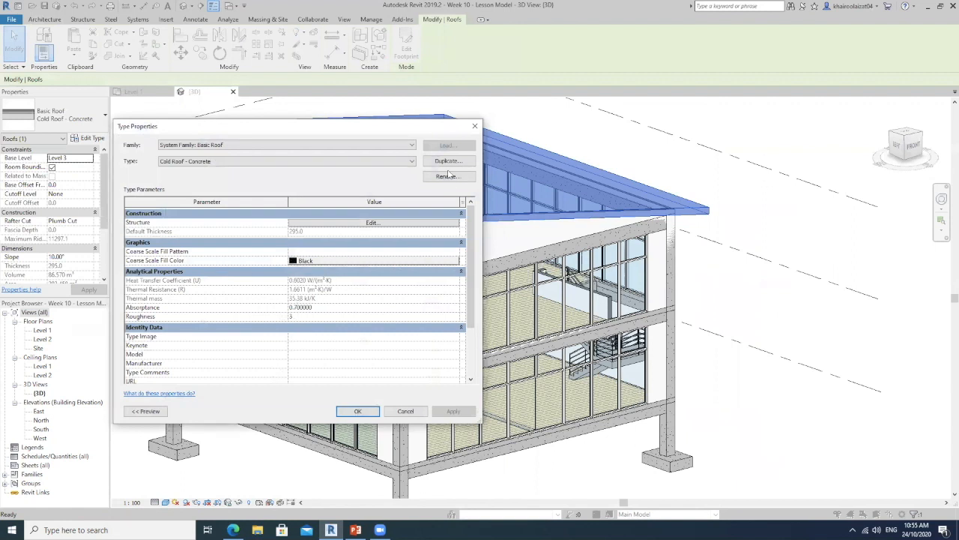
{"action": "left_click", "coordinate": [474, 128]}
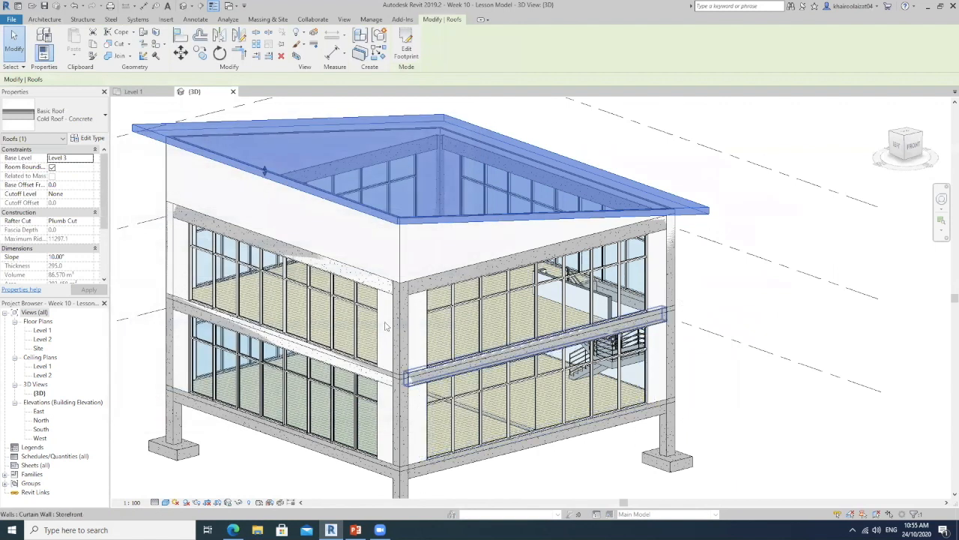
Change the ground-floor front wall's type to Generic - 200mm
{"action": "middle_click_drag", "start_coordinate": [480, 337], "coordinate": [439, 308], "text": "shift"}
{"action": "left_click", "coordinate": [463, 408]}
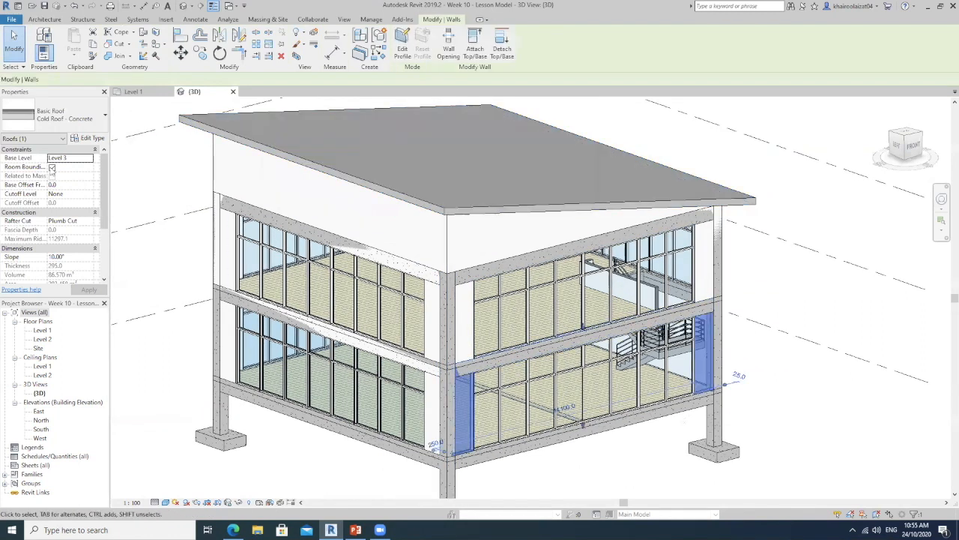
{"action": "left_click", "coordinate": [78, 117]}
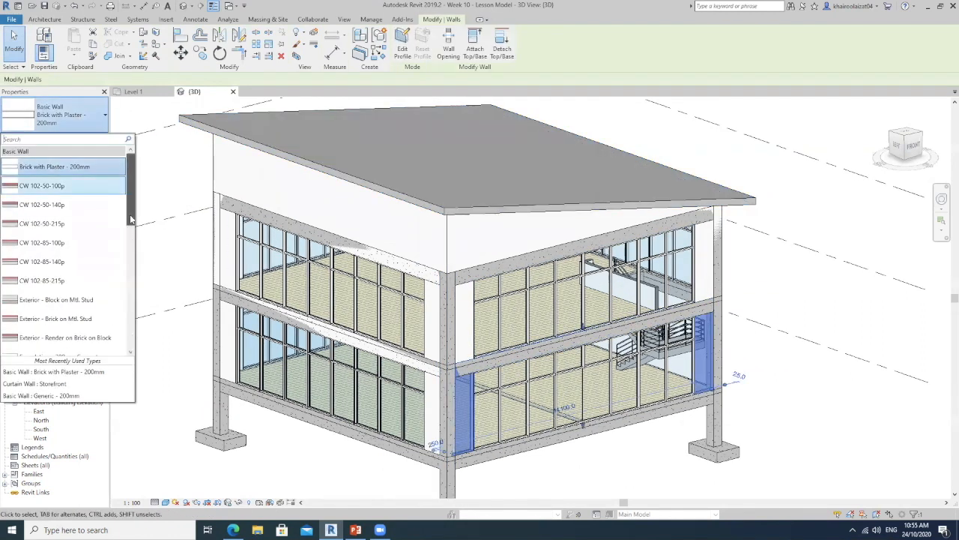
{"action": "scroll", "coordinate": [129, 214], "scroll_direction": "down", "scroll_amount": 4}
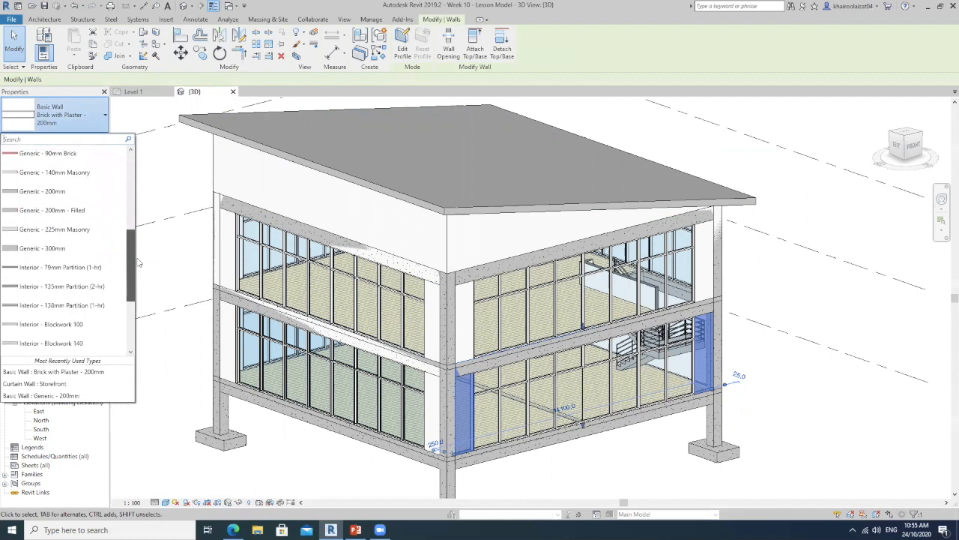
{"action": "left_click", "coordinate": [42, 191]}
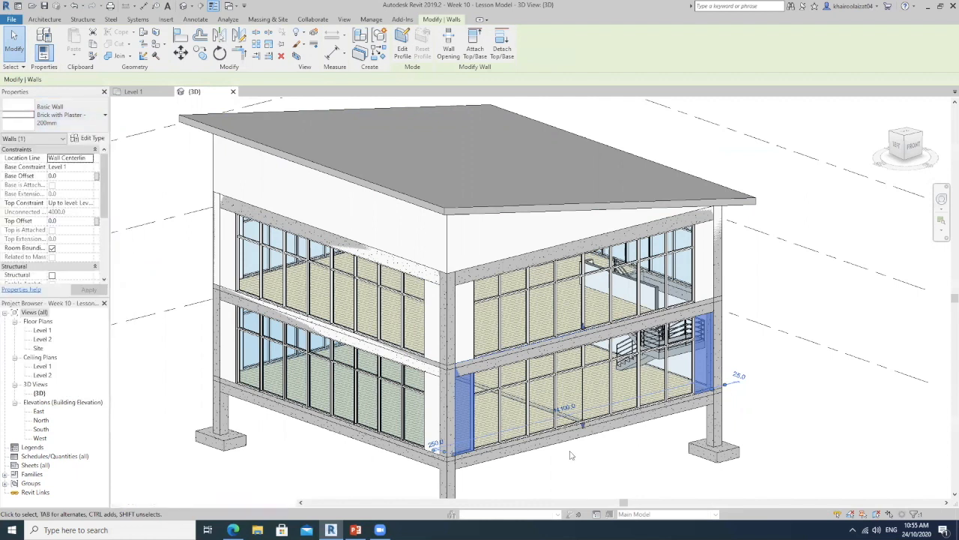
{"action": "left_click", "coordinate": [812, 382]}
Check the analytical properties and layer structure of the front wall's Generic - 200mm type
{"action": "scroll", "coordinate": [705, 359], "scroll_direction": "up", "scroll_amount": 3}
{"action": "scroll", "coordinate": [705, 390], "scroll_direction": "up", "scroll_amount": 3}
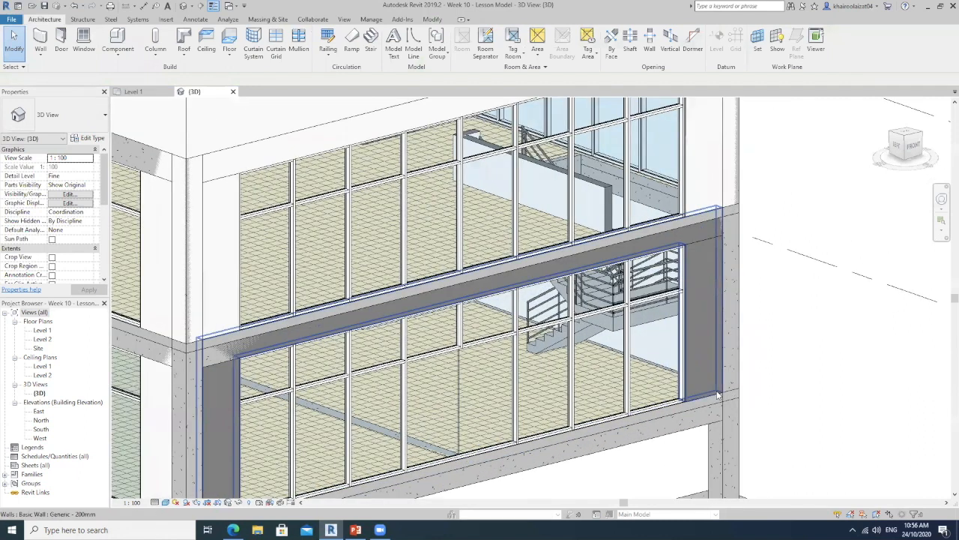
{"action": "left_click", "coordinate": [578, 251]}
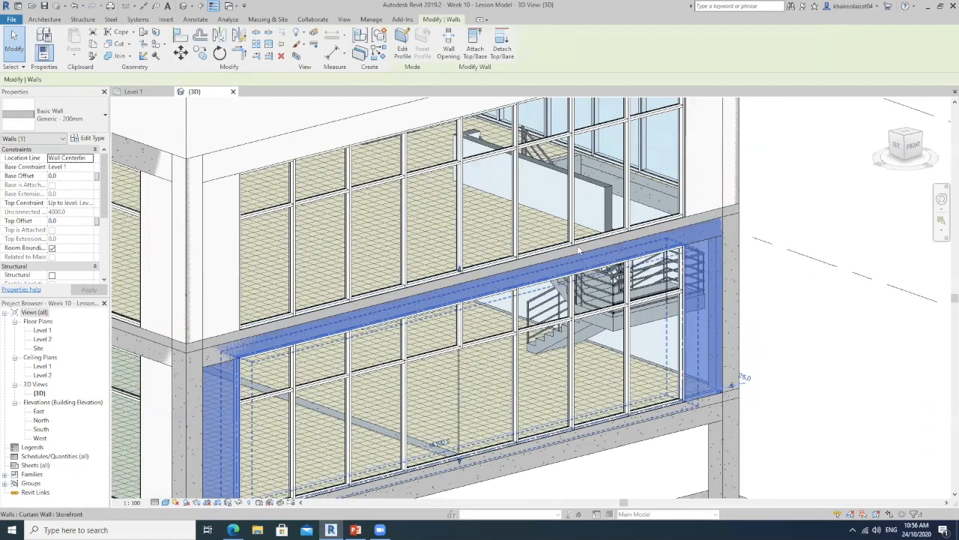
{"action": "left_click", "coordinate": [87, 139]}
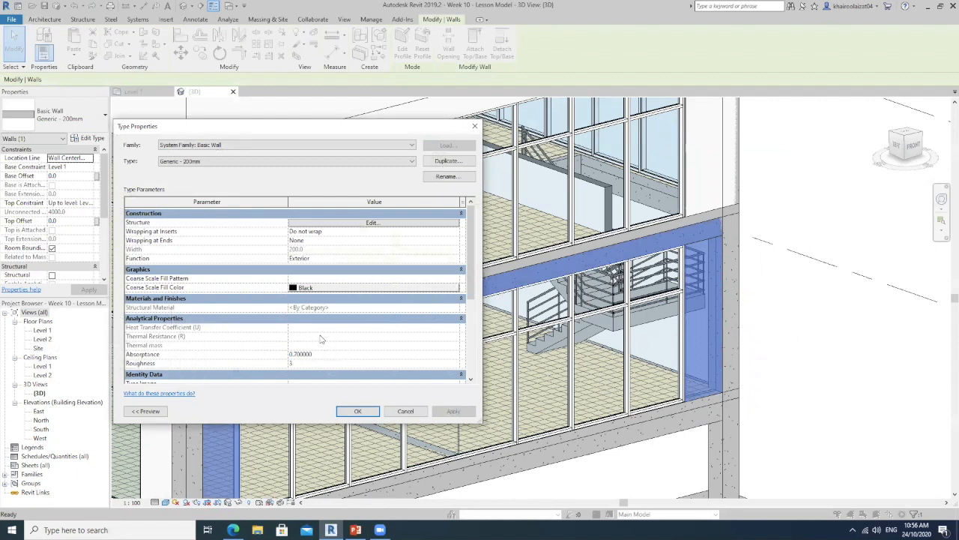
{"action": "left_click", "coordinate": [380, 223]}
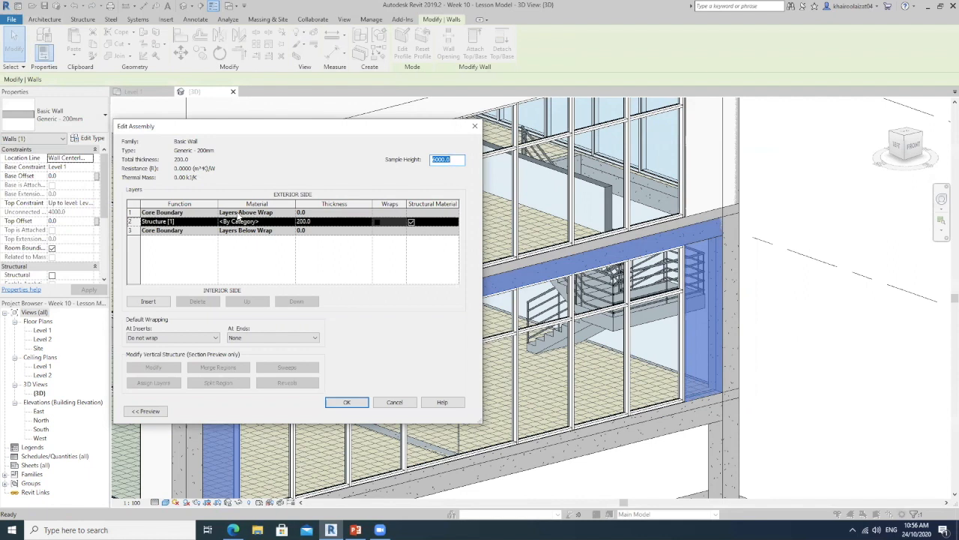
{"action": "left_click", "coordinate": [395, 403]}
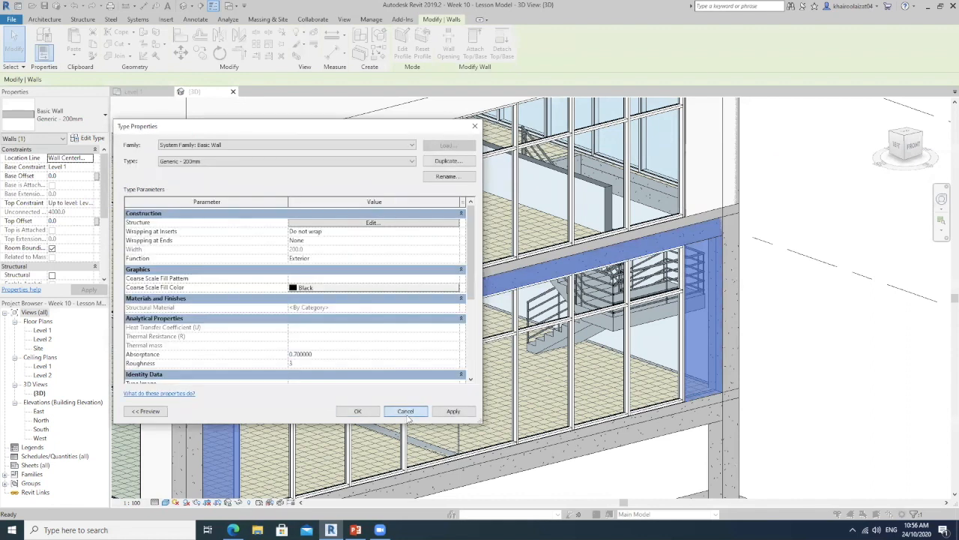
{"action": "left_click", "coordinate": [357, 410]}
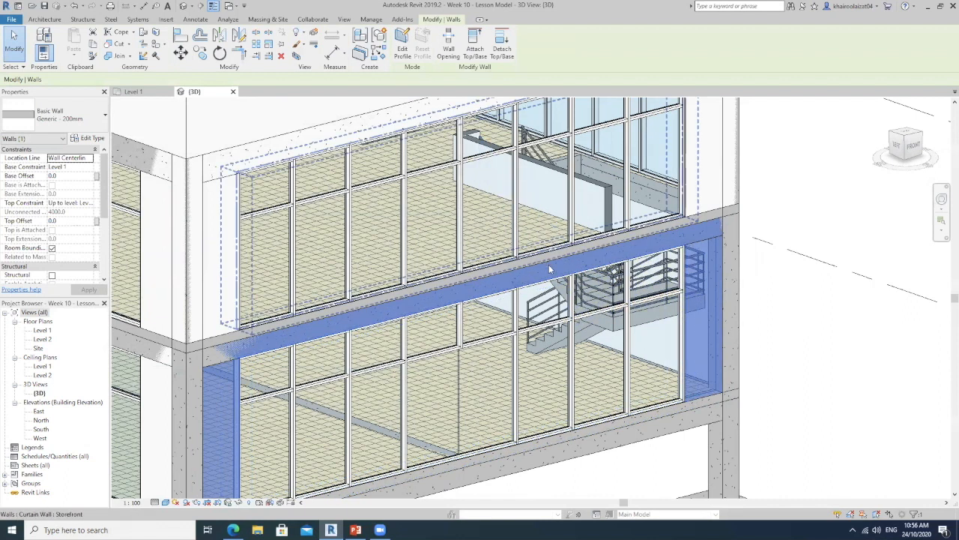
{"action": "left_click", "coordinate": [778, 284]}
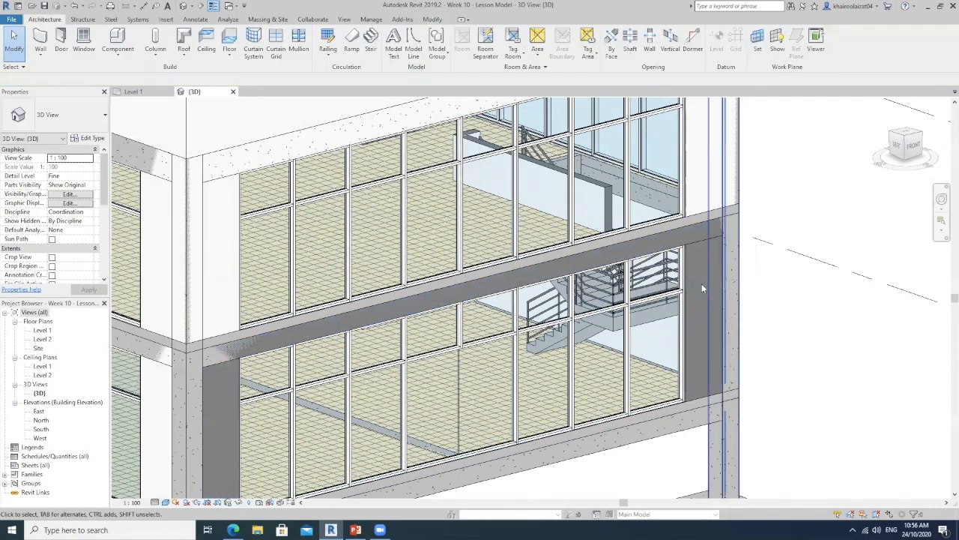
Set the ground-floor front wall's type back to Brick with Plaster - 200mm
{"action": "left_click", "coordinate": [705, 401]}
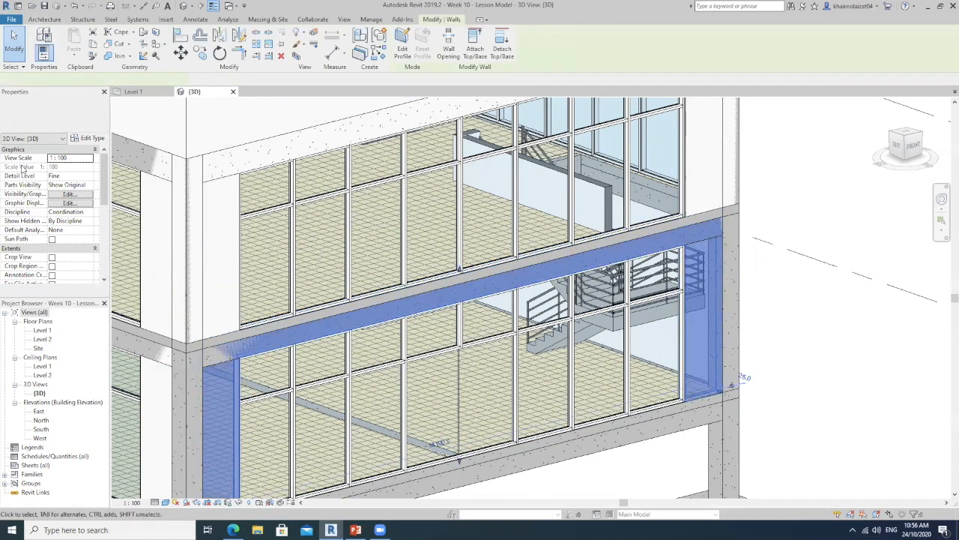
{"action": "left_click", "coordinate": [85, 122]}
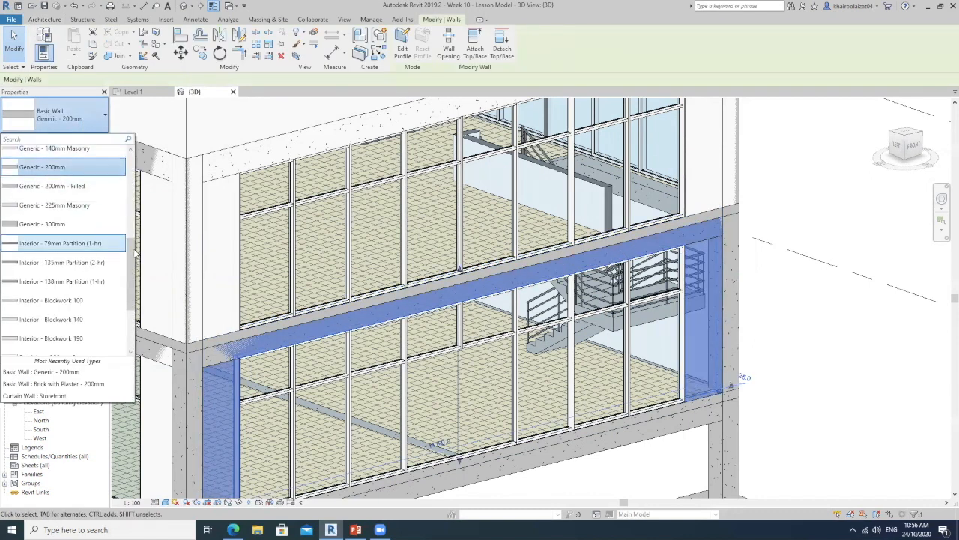
{"action": "scroll", "coordinate": [93, 174], "scroll_direction": "up", "scroll_amount": 5}
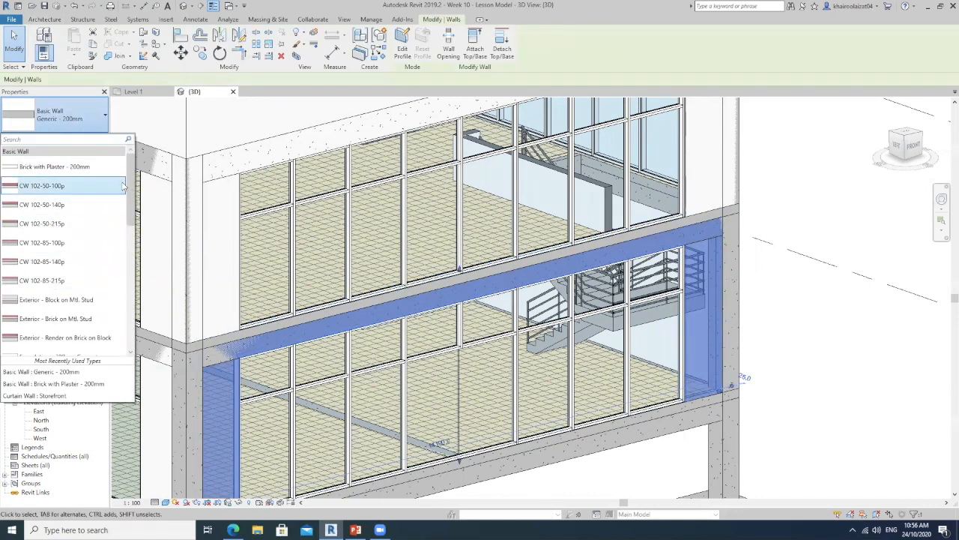
{"action": "left_click_drag", "start_coordinate": [130, 184], "coordinate": [138, 159]}
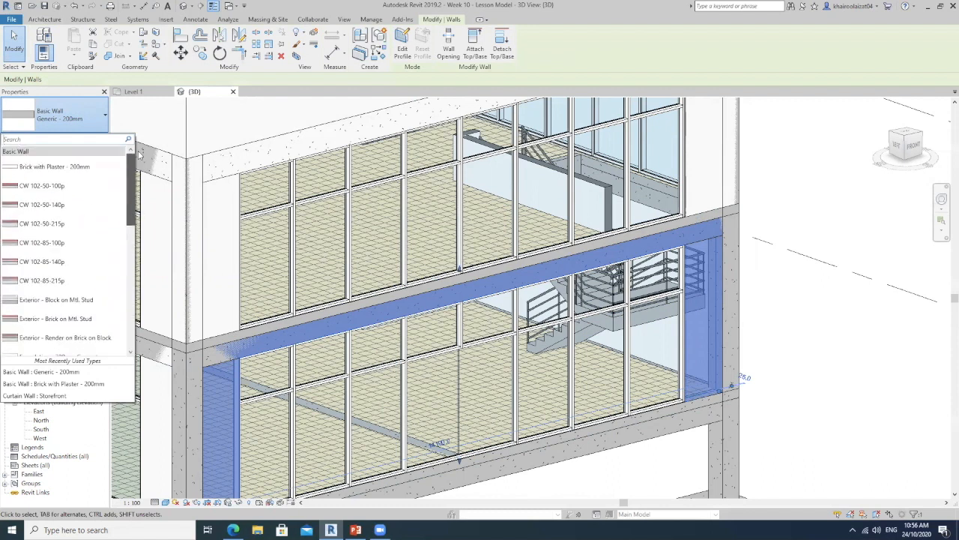
{"action": "left_click", "coordinate": [95, 168]}
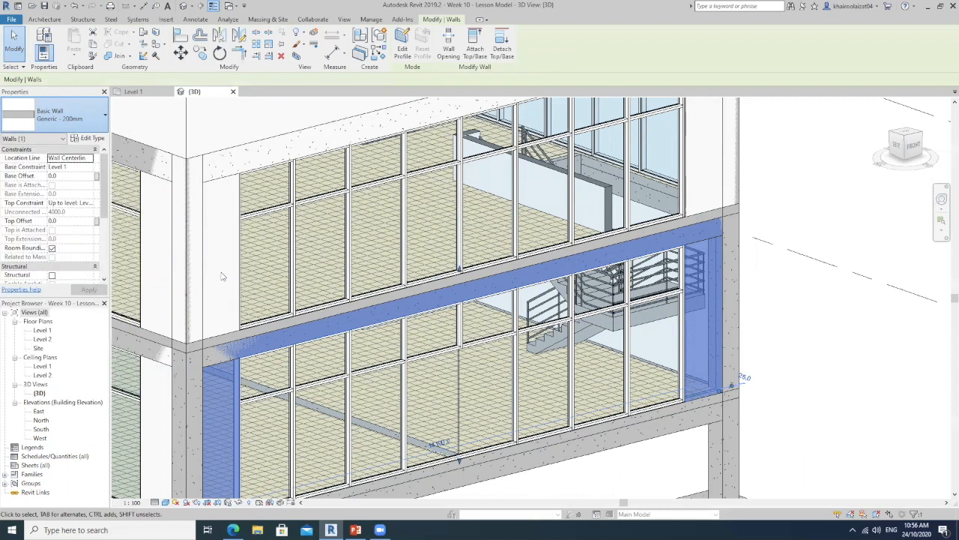
{"action": "left_click", "coordinate": [830, 323]}
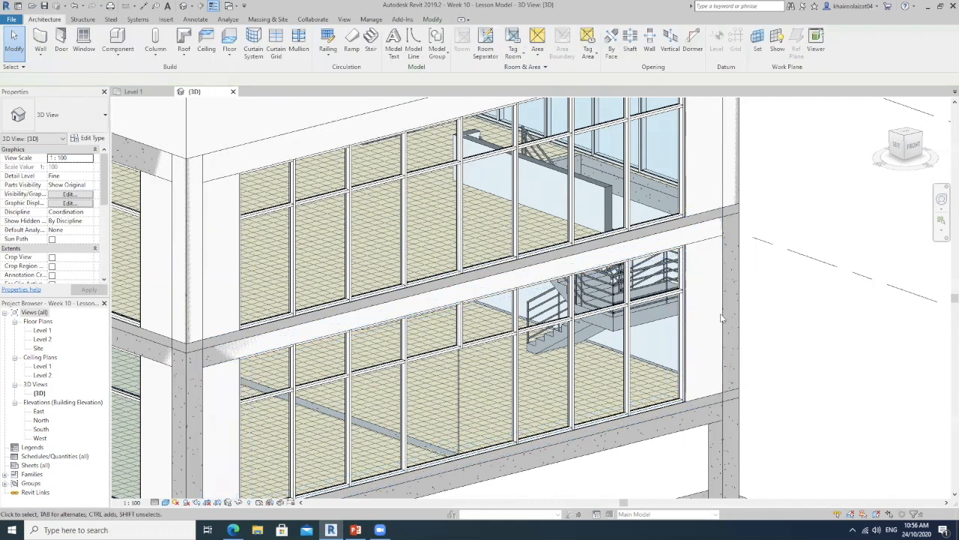
{"action": "left_click", "coordinate": [723, 193]}
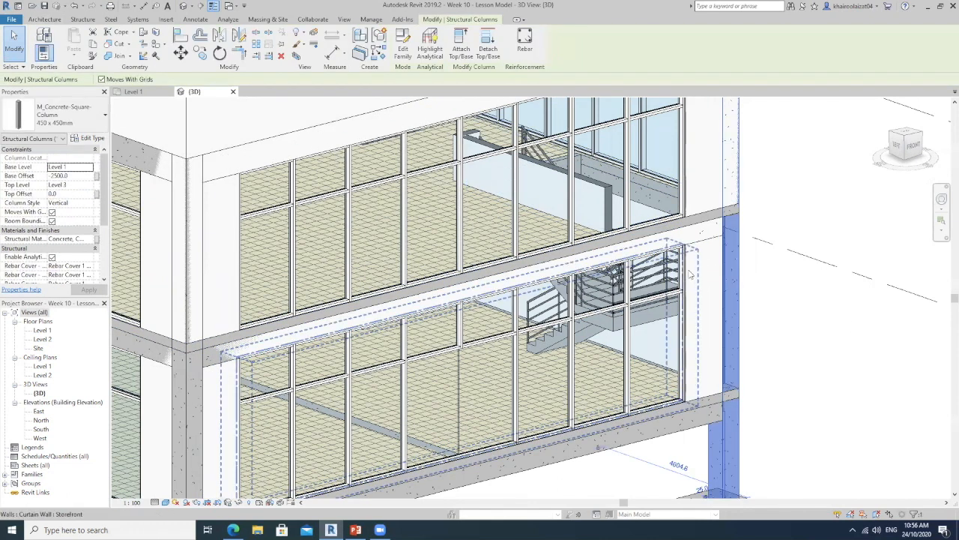
{"action": "left_click", "coordinate": [701, 270]}
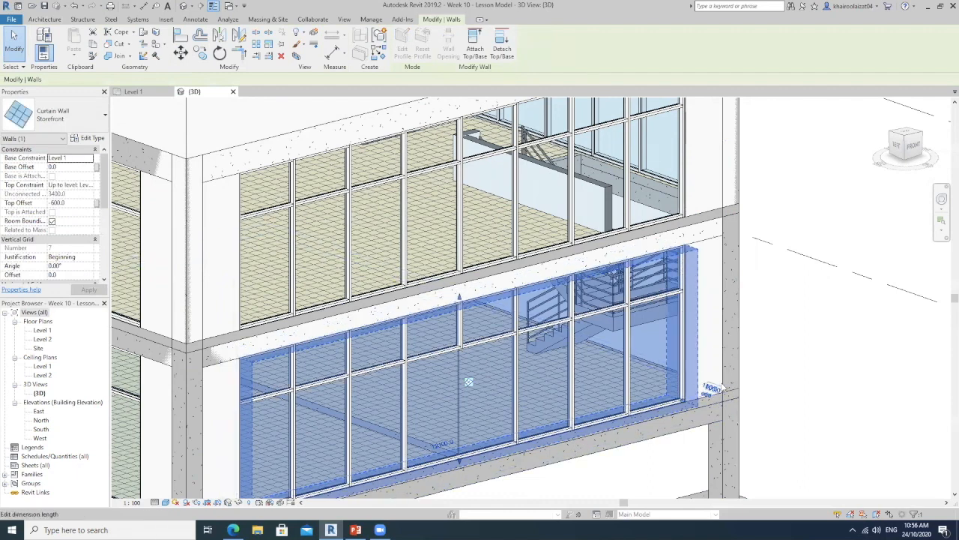
{"action": "key", "text": "Escape"}
Select a single glazed panel in the upper-floor storefront curtain wall and review its type's analytical properties
{"action": "mouse_move", "coordinate": [646, 353]}
{"action": "middle_mouse_down"}
{"action": "mouse_move", "coordinate": [760, 338]}
{"action": "mouse_move", "coordinate": [723, 365]}
{"action": "mouse_move", "coordinate": [657, 347]}
{"action": "middle_mouse_up"}
{"action": "scroll", "coordinate": [657, 347], "scroll_direction": "down", "scroll_amount": 3}
{"action": "middle_click_drag", "start_coordinate": [802, 365], "coordinate": [648, 315]}
{"action": "scroll", "coordinate": [409, 252], "scroll_direction": "up", "scroll_amount": 5}
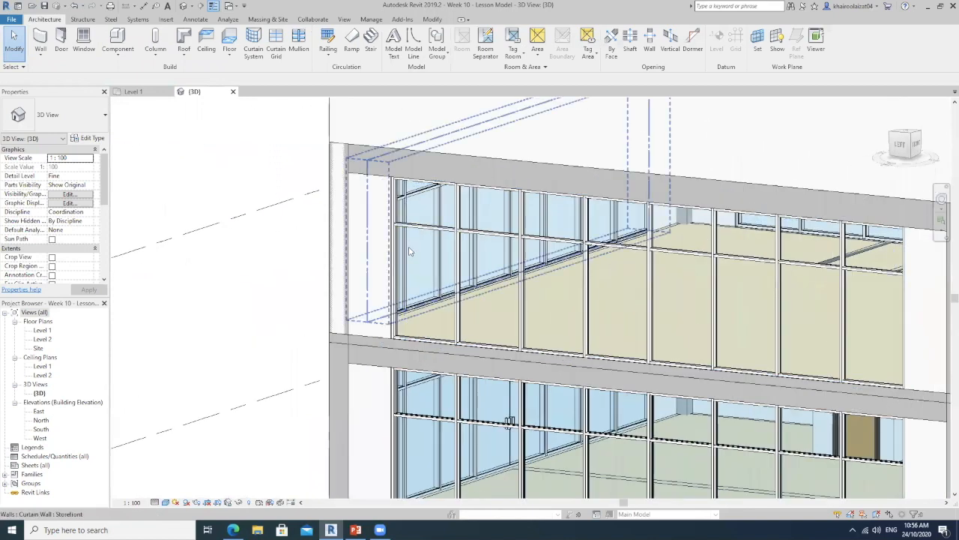
{"action": "scroll", "coordinate": [382, 340], "scroll_direction": "up", "scroll_amount": 3}
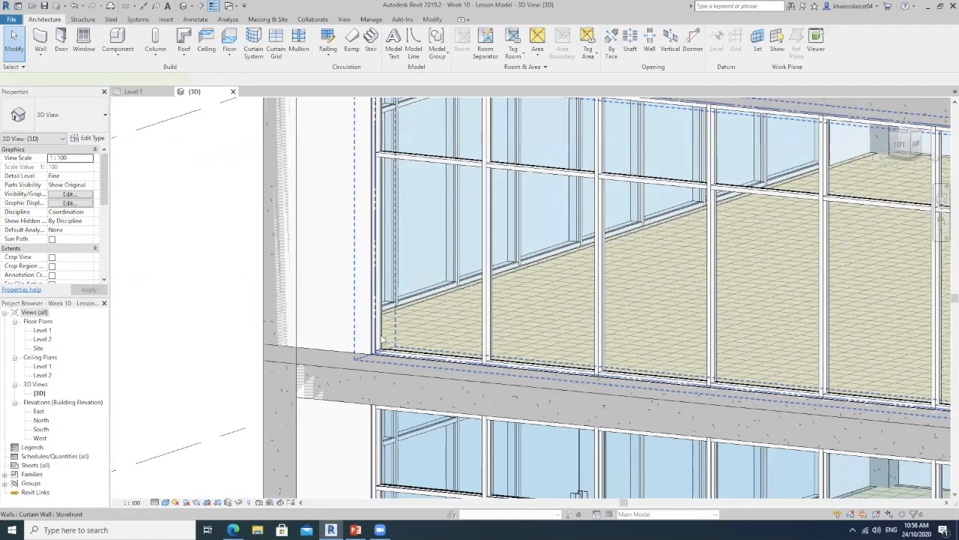
{"action": "left_click", "coordinate": [383, 339]}
{"action": "middle_click_drag", "start_coordinate": [383, 339], "coordinate": [305, 278], "text": "shift"}
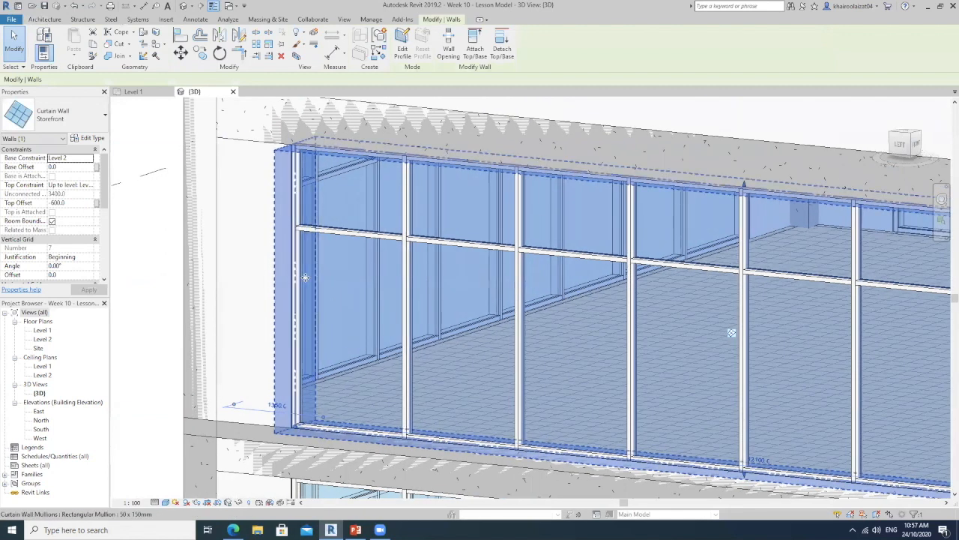
{"action": "left_click", "coordinate": [303, 279]}
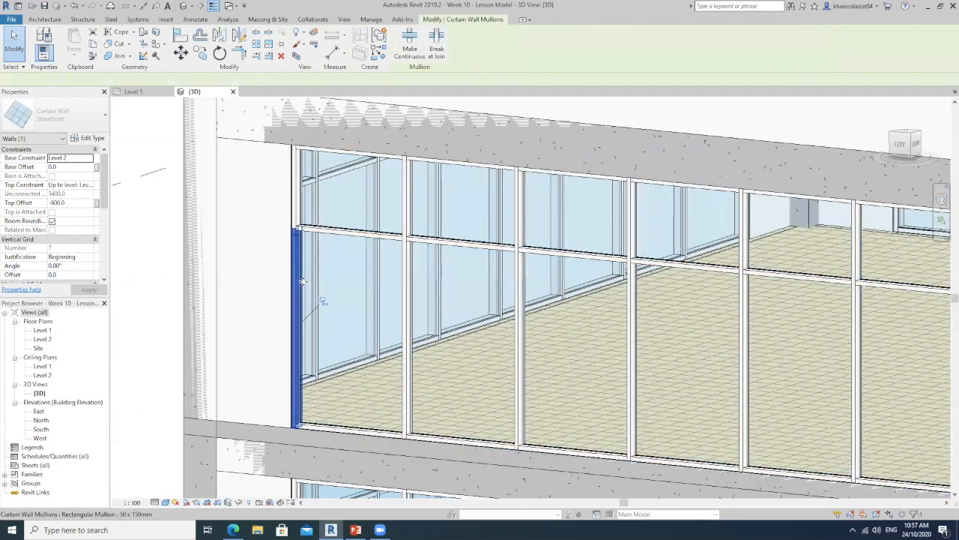
{"action": "key", "text": "Tab"}
{"action": "left_click", "coordinate": [412, 397]}
{"action": "middle_click_drag", "start_coordinate": [455, 352], "coordinate": [425, 335]}
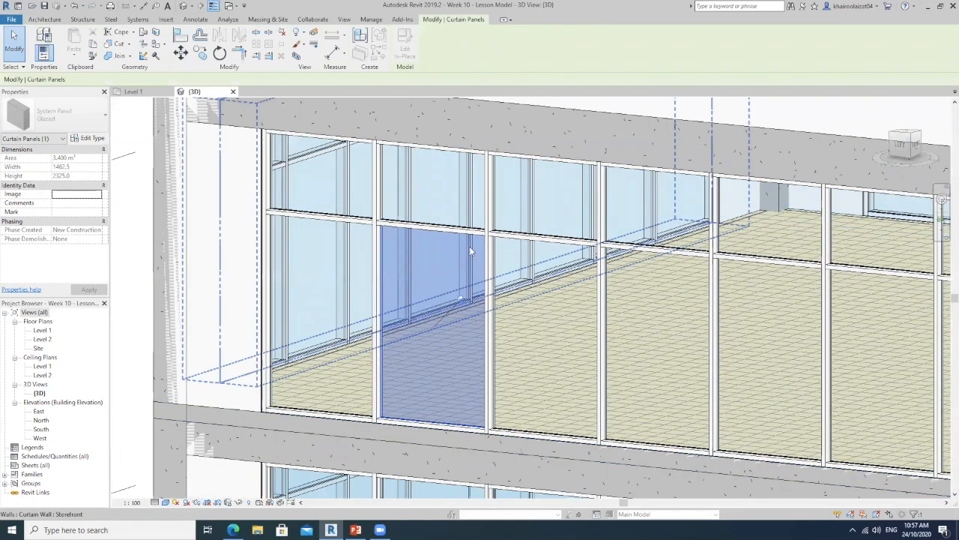
{"action": "left_click", "coordinate": [91, 139]}
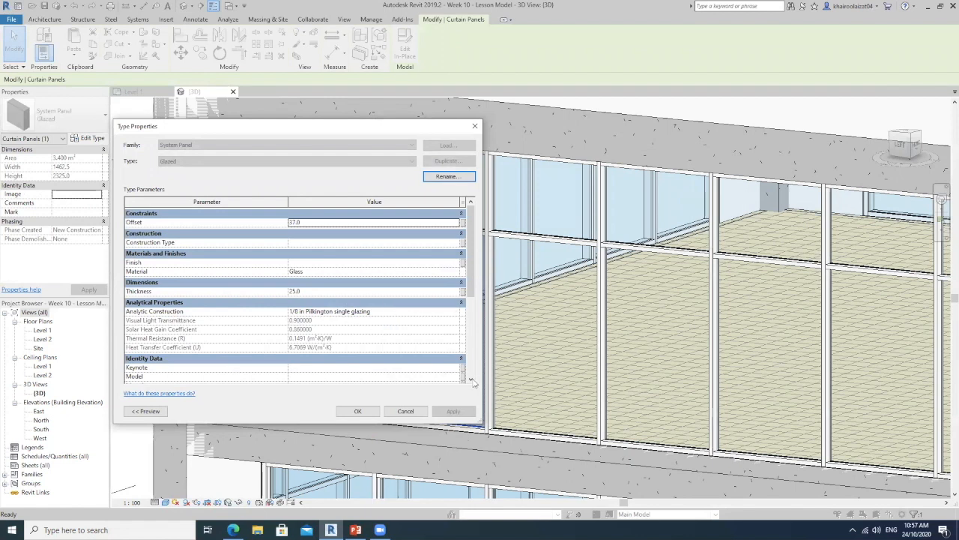
{"action": "left_click", "coordinate": [476, 127]}
Select all instances of the glazed curtain panel, starting from the upper-floor corner panel
{"action": "left_click", "coordinate": [522, 385]}
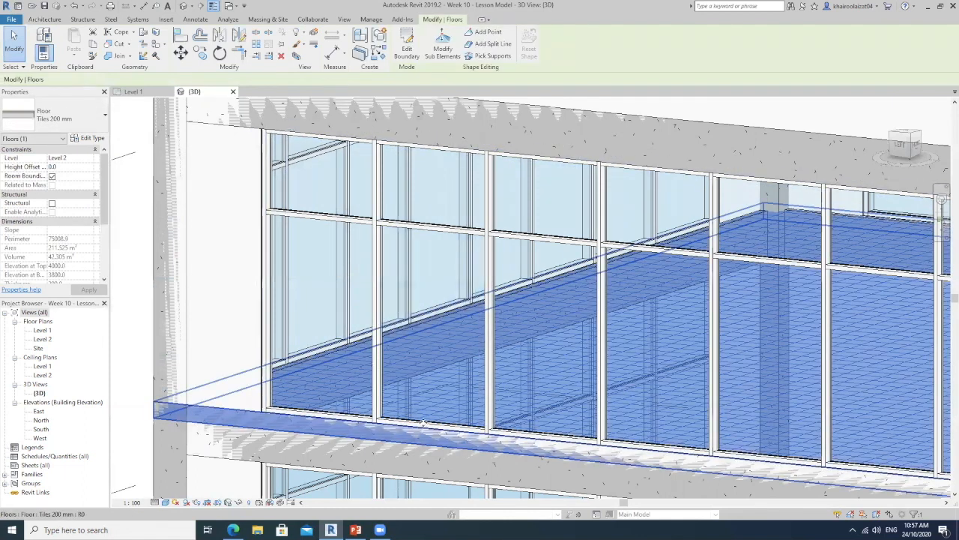
{"action": "left_click", "coordinate": [273, 262]}
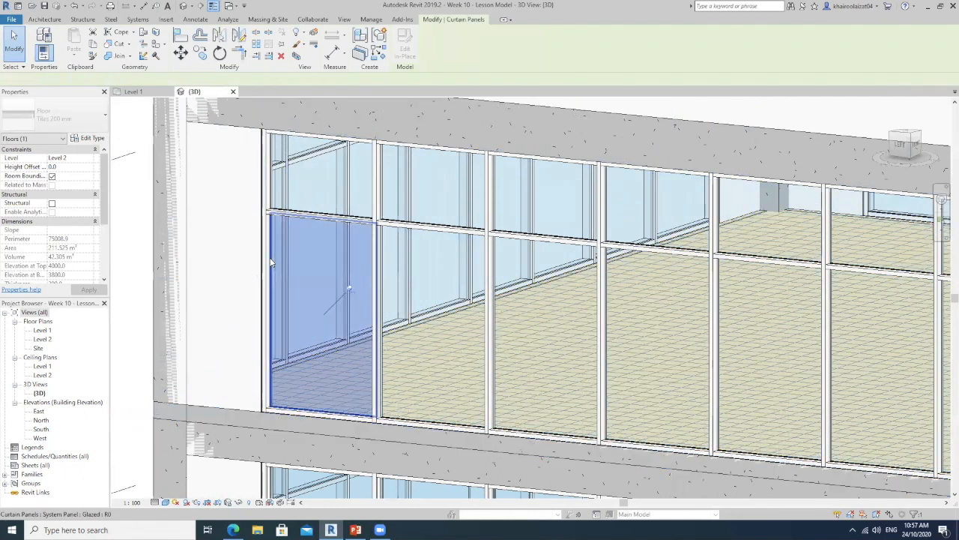
{"action": "right_click", "coordinate": [313, 260]}
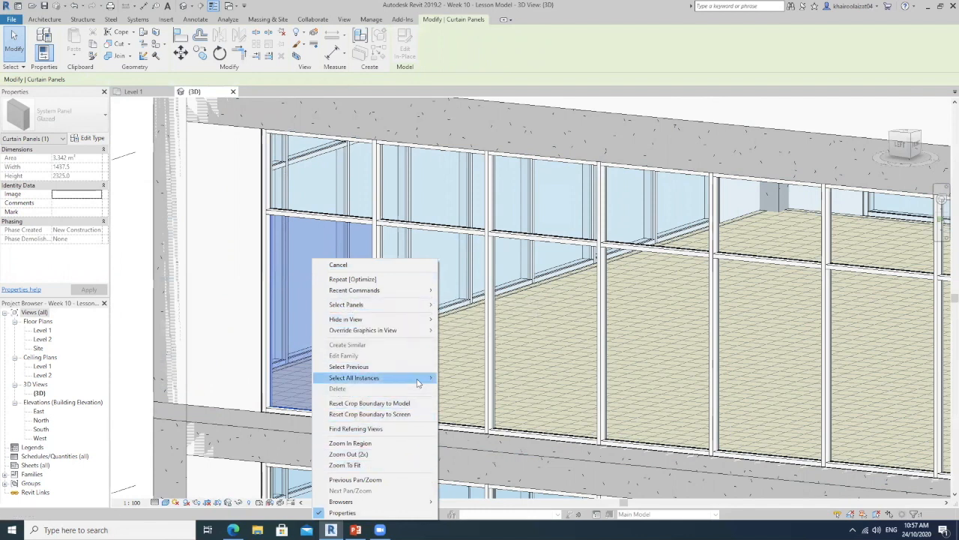
{"action": "mouse_move", "coordinate": [420, 378]}
{"action": "left_click", "coordinate": [470, 379]}
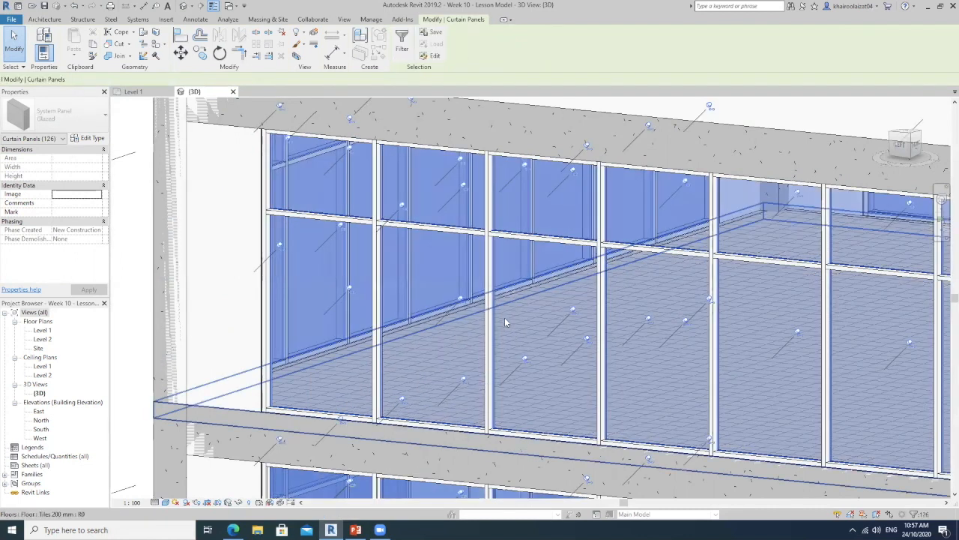
Set the analytic construction of the selected curtain panels' Glazed type to Single glazing SC=0.2
{"action": "scroll", "coordinate": [504, 317], "scroll_direction": "down", "scroll_amount": 3}
{"action": "middle_click_drag", "start_coordinate": [698, 363], "coordinate": [480, 282]}
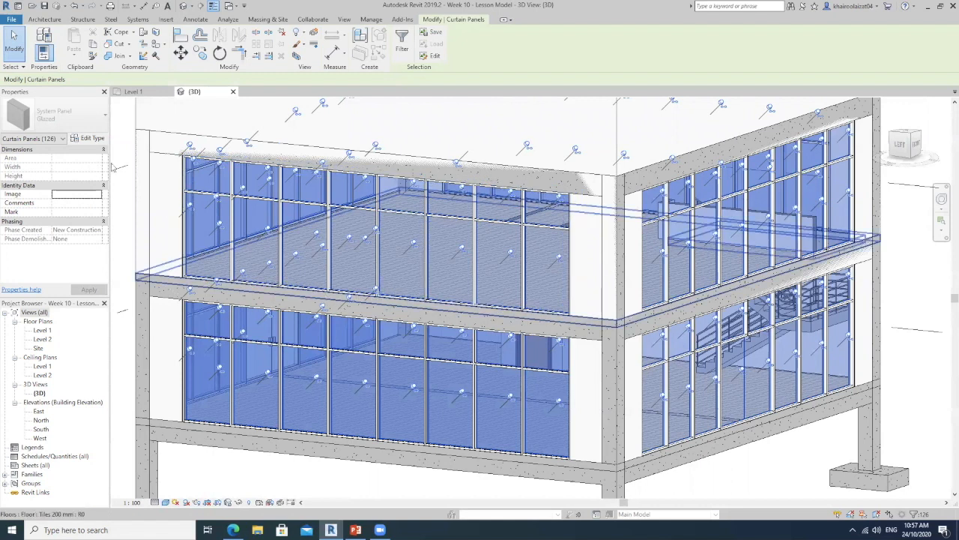
{"action": "left_click", "coordinate": [92, 137]}
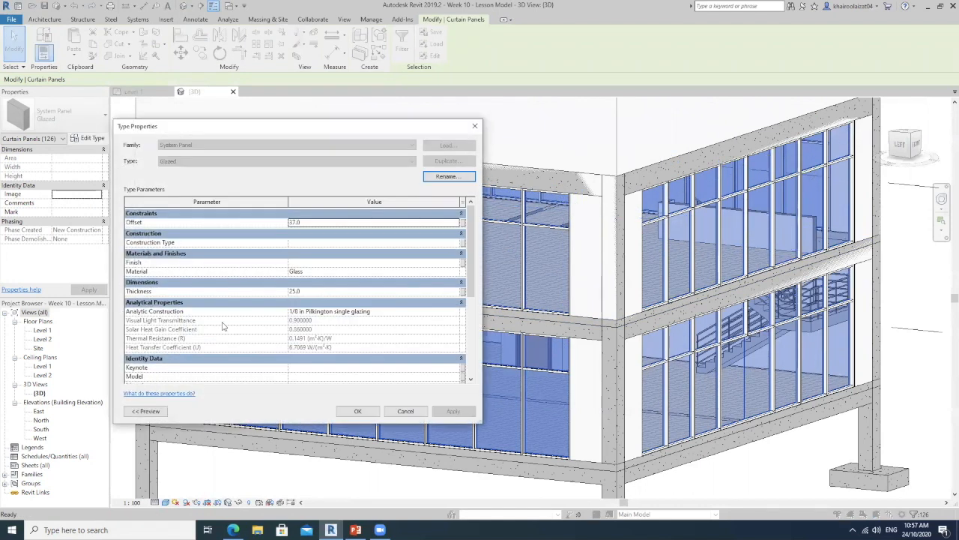
{"action": "left_click", "coordinate": [457, 313]}
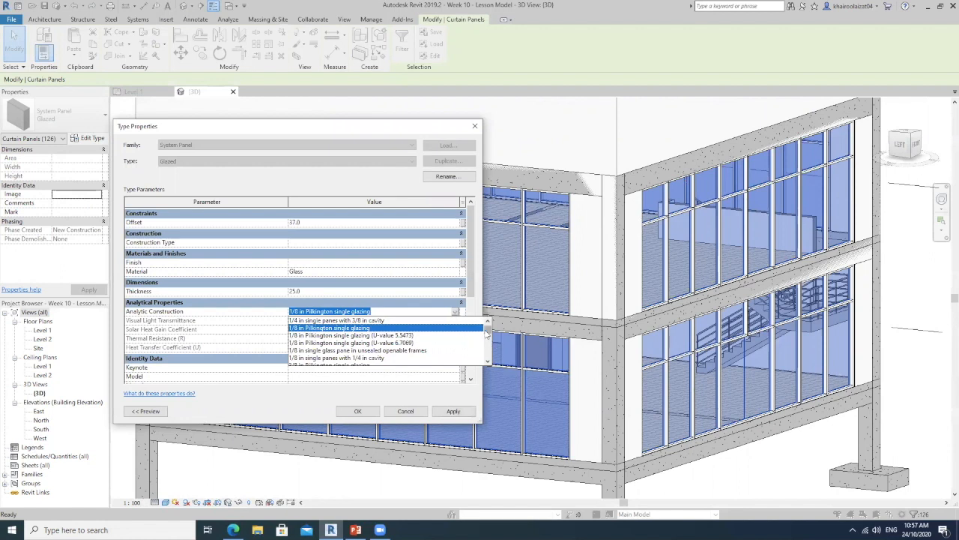
{"action": "left_click", "coordinate": [486, 333]}
{"action": "left_click_drag", "start_coordinate": [486, 335], "coordinate": [486, 338]}
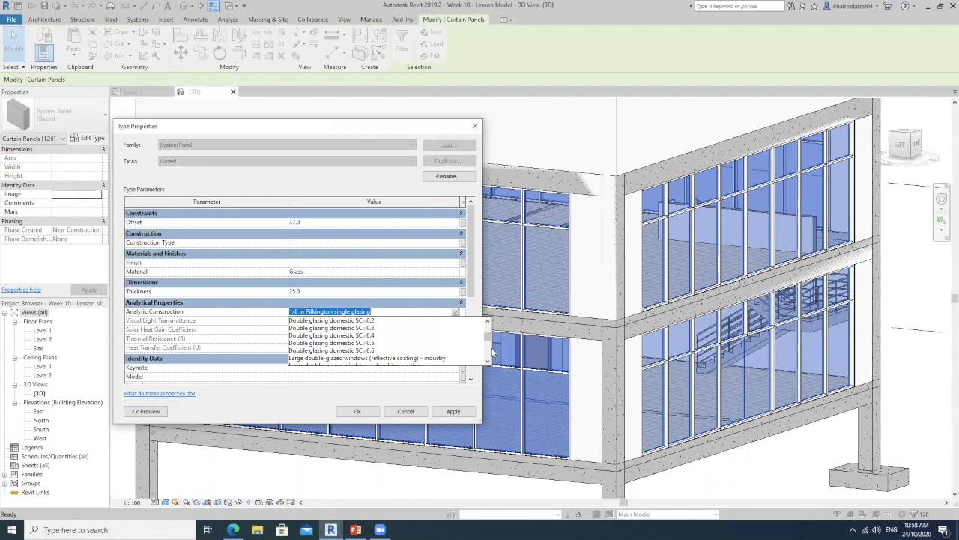
{"action": "left_click_drag", "start_coordinate": [490, 339], "coordinate": [491, 341]}
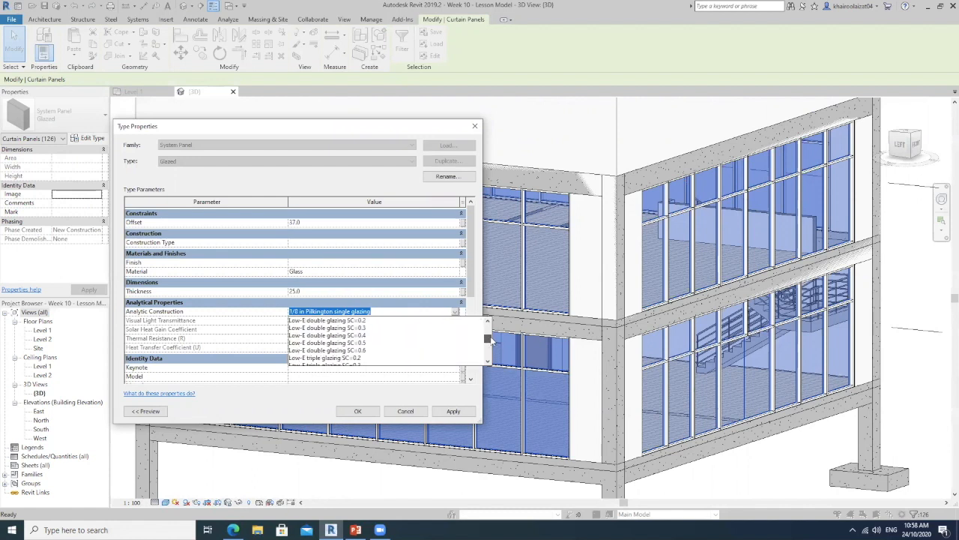
{"action": "left_click", "coordinate": [338, 320]}
{"action": "left_click", "coordinate": [455, 312]}
{"action": "left_click_drag", "start_coordinate": [488, 340], "coordinate": [488, 342]}
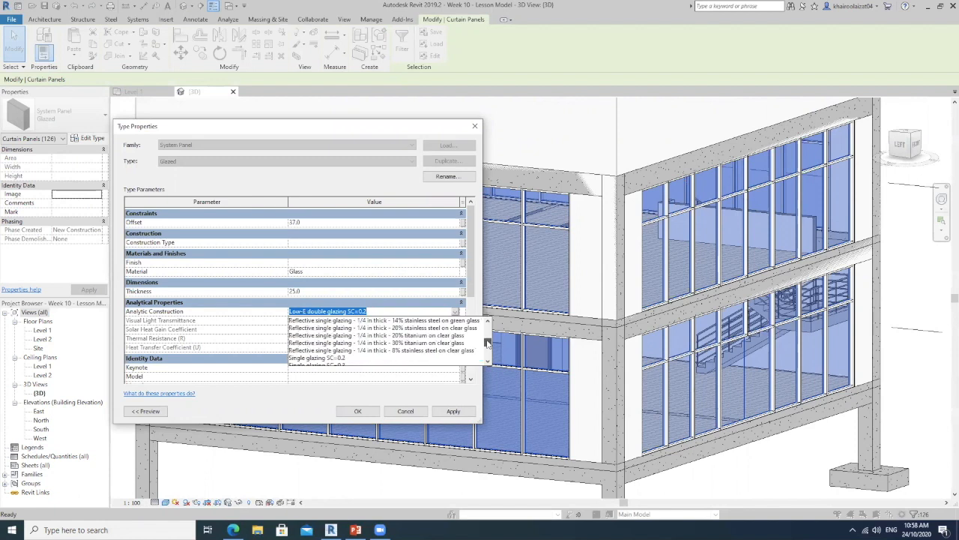
{"action": "left_click", "coordinate": [322, 358]}
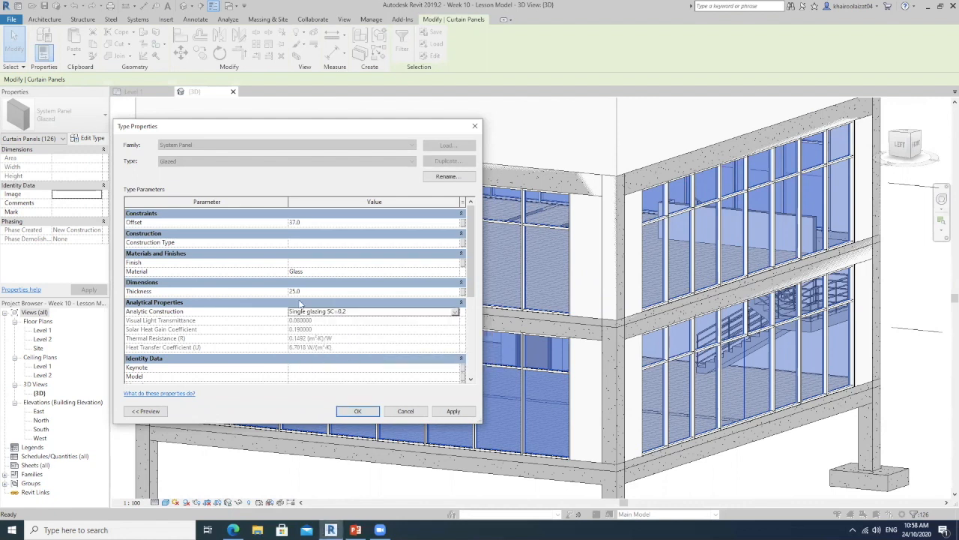
{"action": "left_click", "coordinate": [358, 411]}
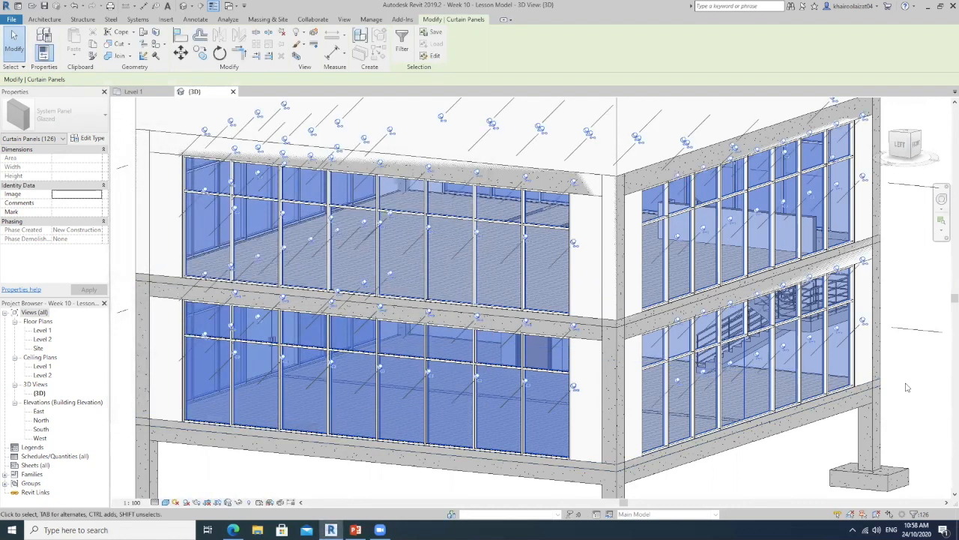
{"action": "key", "text": "Escape"}
Select one upper-floor glazed curtain panel and check the analytical properties of its type
{"action": "scroll", "coordinate": [654, 307], "scroll_direction": "down", "scroll_amount": 5}
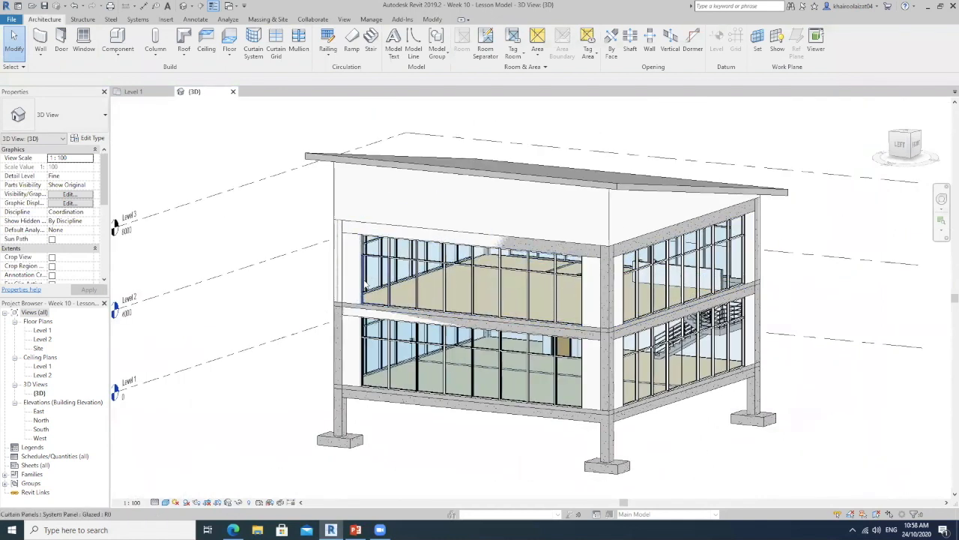
{"action": "left_click", "coordinate": [384, 297]}
{"action": "left_click", "coordinate": [89, 138]}
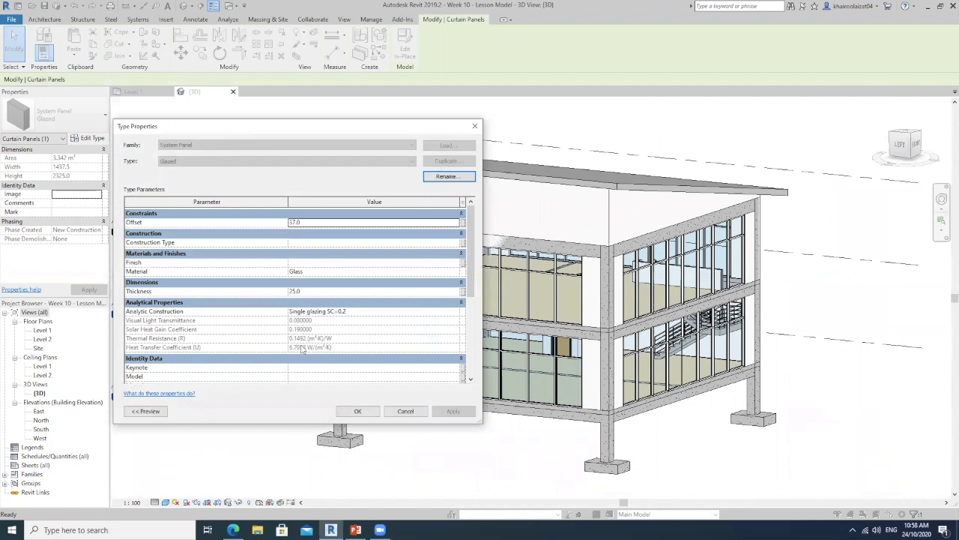
{"action": "left_click", "coordinate": [475, 126]}
{"action": "key", "text": "Escape"}
Switch to the PowerPoint slide on the energy analysis steps and review the point about preparing the rooms
{"action": "middle_click_drag", "start_coordinate": [567, 307], "coordinate": [854, 364], "text": "shift"}
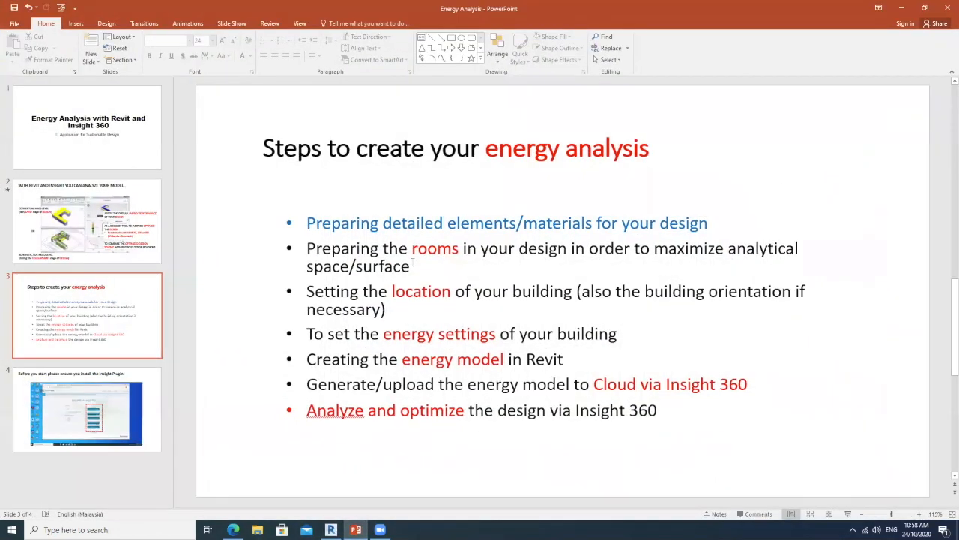
{"action": "left_click_drag", "start_coordinate": [412, 264], "coordinate": [319, 245]}
{"action": "left_click", "coordinate": [242, 56]}
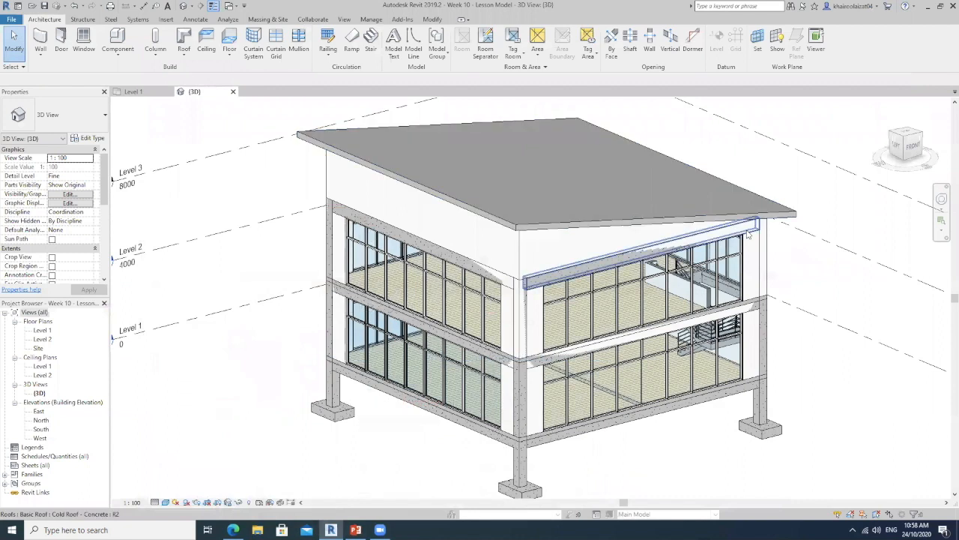
Back in Revit, confirm the Area and Volume Computations with Areas and Volumes and room area computed at wall finish
{"action": "middle_click_drag", "start_coordinate": [815, 229], "coordinate": [788, 216]}
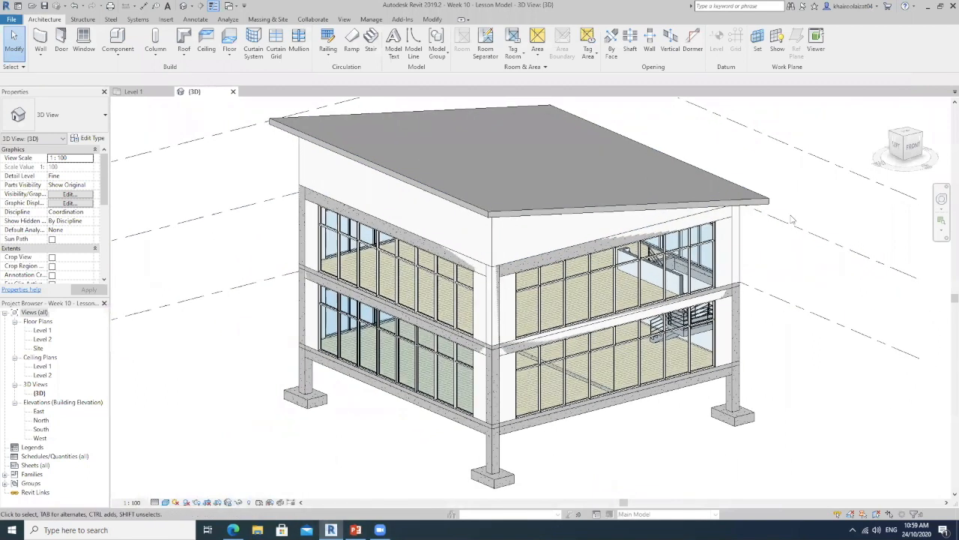
{"action": "middle_click_drag", "start_coordinate": [740, 243], "coordinate": [747, 239], "text": "shift"}
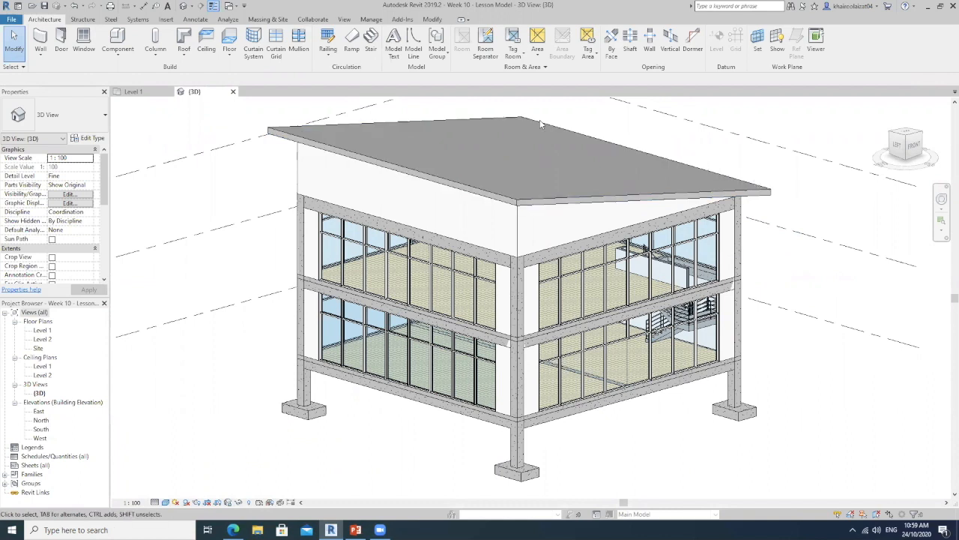
{"action": "middle_click_drag", "start_coordinate": [659, 143], "coordinate": [632, 170]}
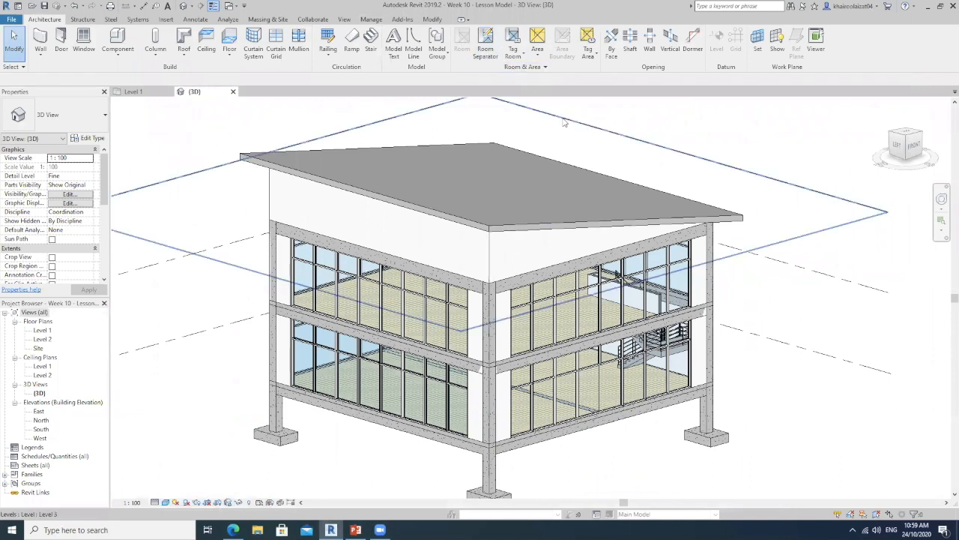
{"action": "left_click", "coordinate": [532, 68]}
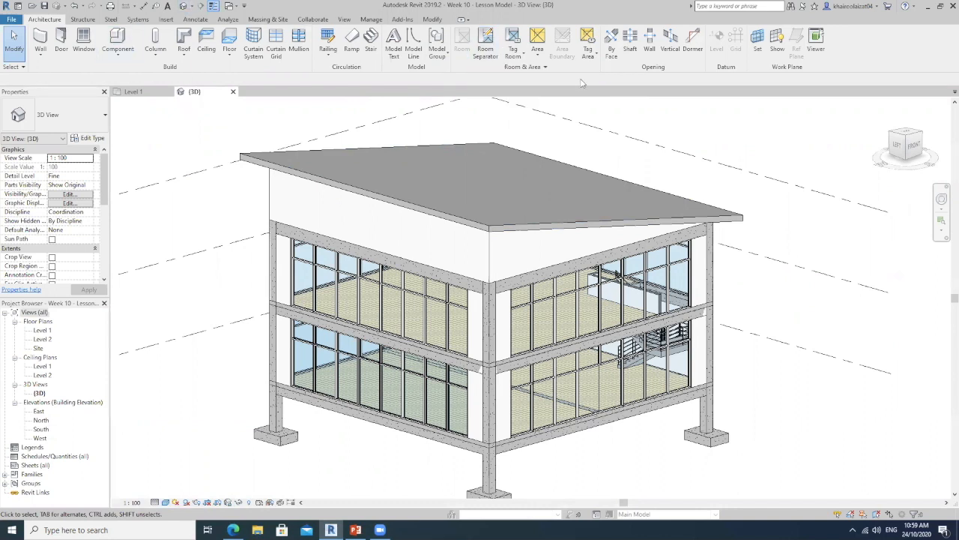
{"action": "left_click", "coordinate": [544, 67]}
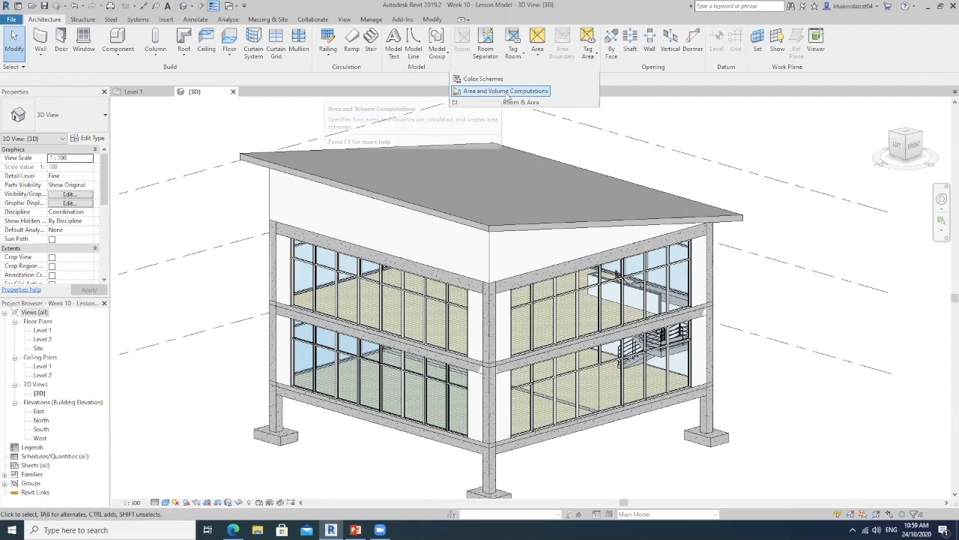
{"action": "left_click", "coordinate": [495, 91]}
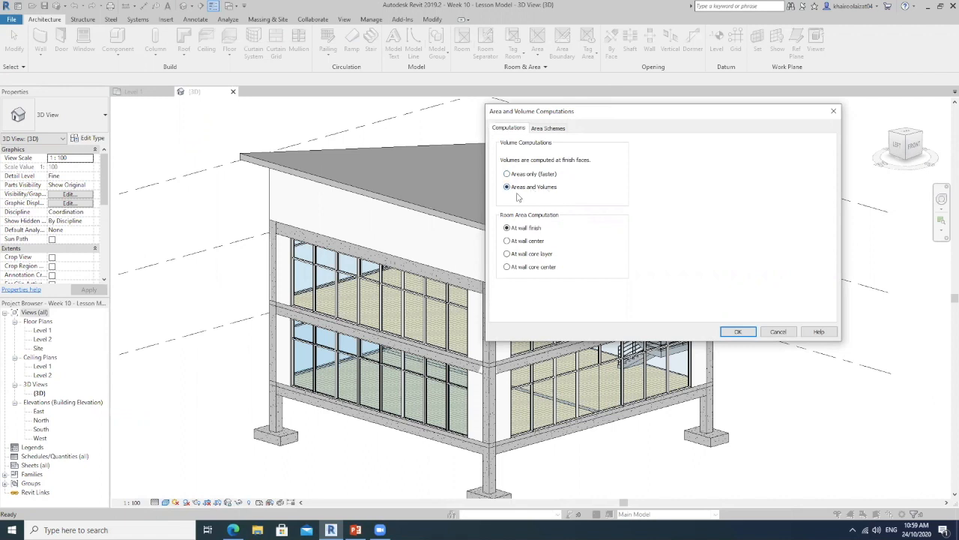
{"action": "left_click", "coordinate": [738, 332]}
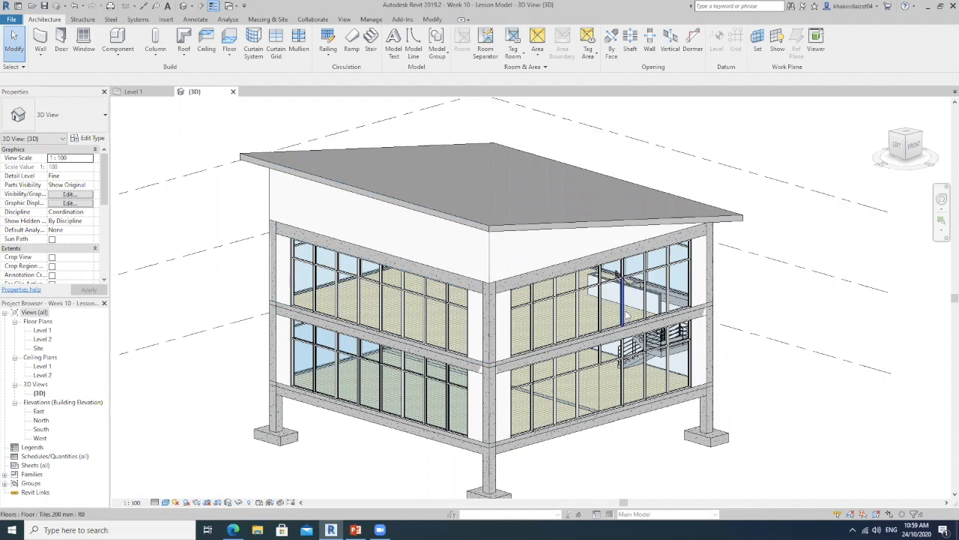
Place tagged rooms in the main space and the small enclosed room on the Level 1 floor plan
{"action": "double_click", "coordinate": [42, 330]}
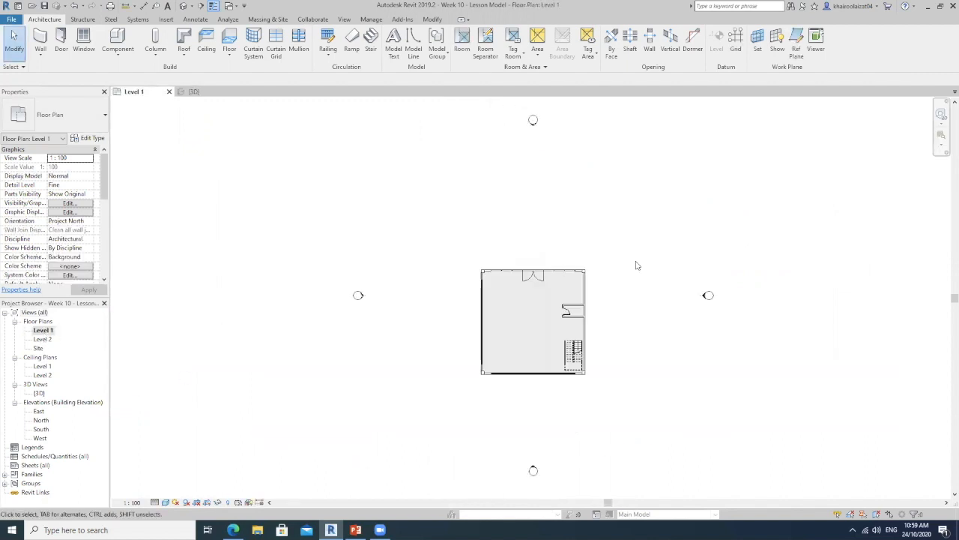
{"action": "scroll", "coordinate": [590, 231], "scroll_direction": "up", "scroll_amount": 3}
{"action": "scroll", "coordinate": [450, 210], "scroll_direction": "down", "scroll_amount": 1}
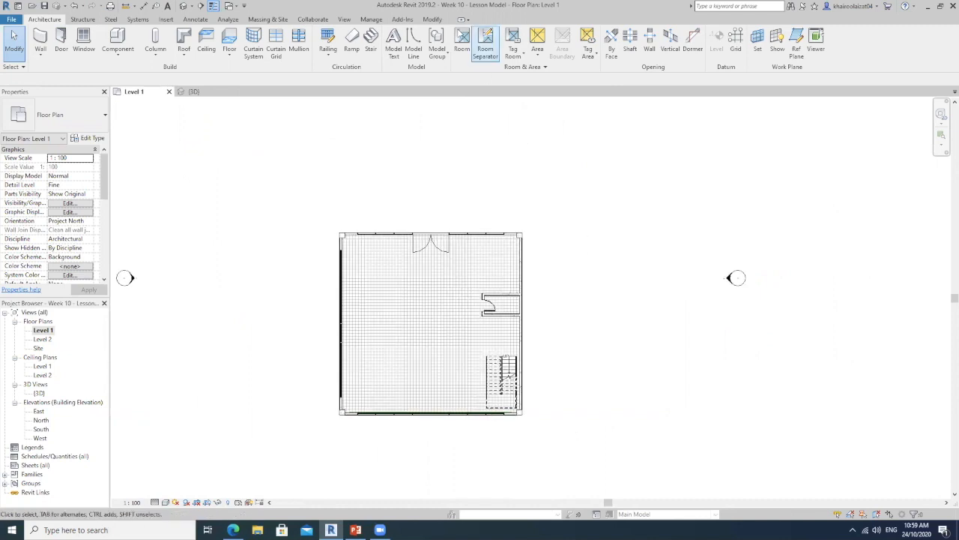
{"action": "left_click", "coordinate": [462, 42]}
{"action": "left_click", "coordinate": [419, 322]}
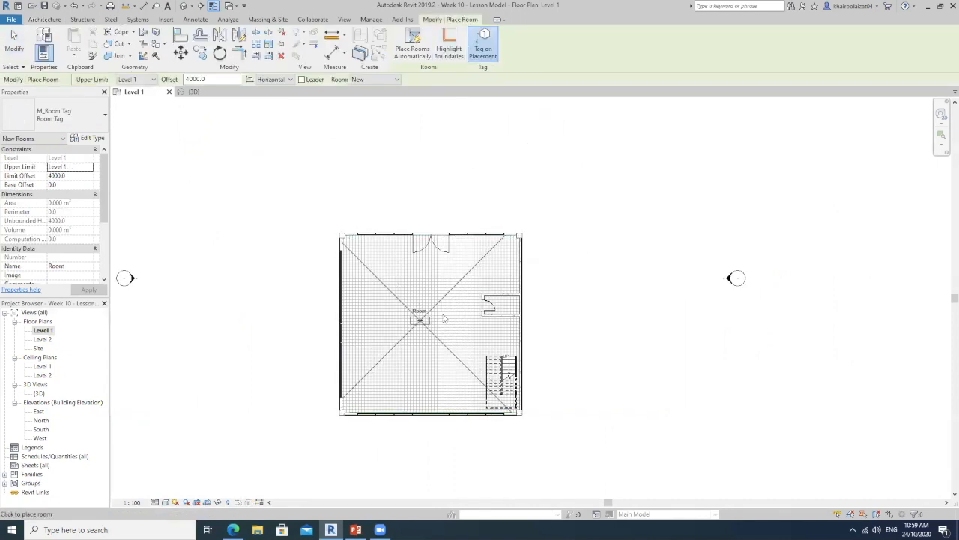
{"action": "scroll", "coordinate": [442, 315], "scroll_direction": "up", "scroll_amount": 2}
{"action": "scroll", "coordinate": [444, 313], "scroll_direction": "up", "scroll_amount": 2}
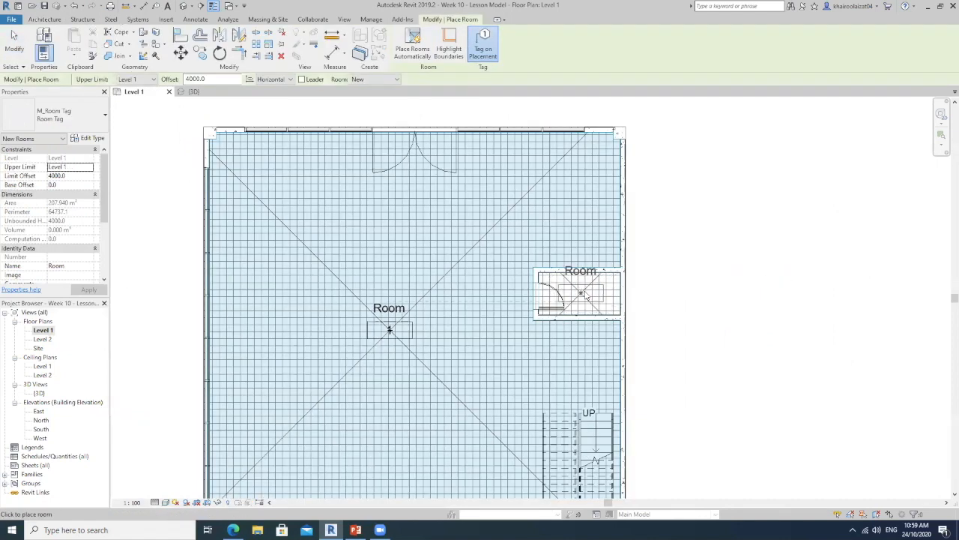
{"action": "left_click", "coordinate": [585, 303]}
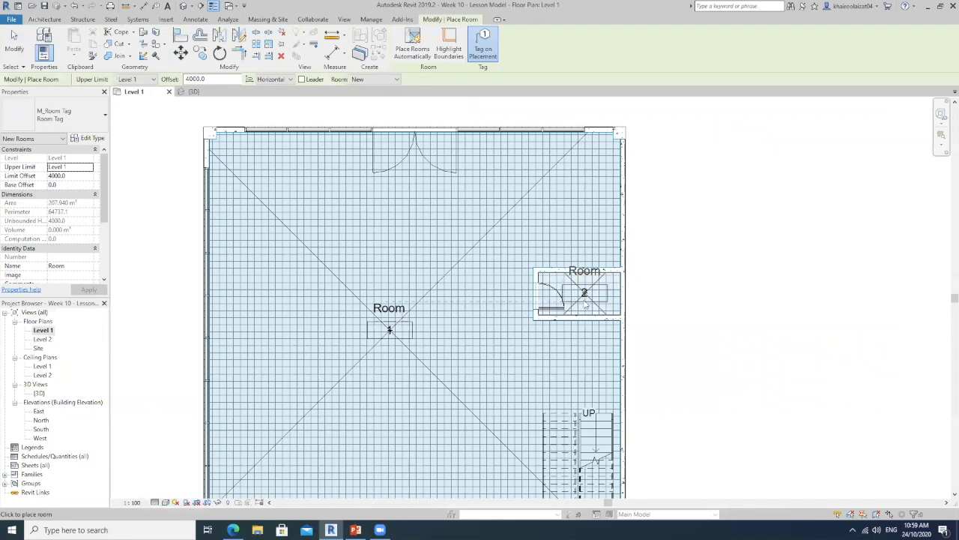
Place a tagged room in the main space of the Level 2 floor plan
{"action": "double_click", "coordinate": [42, 339]}
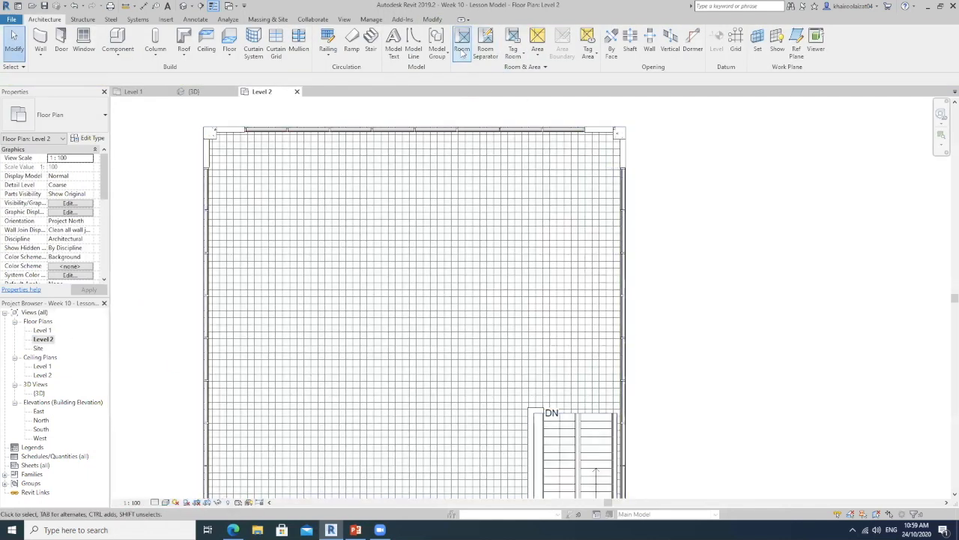
{"action": "scroll", "coordinate": [573, 291], "scroll_direction": "down", "scroll_amount": 1}
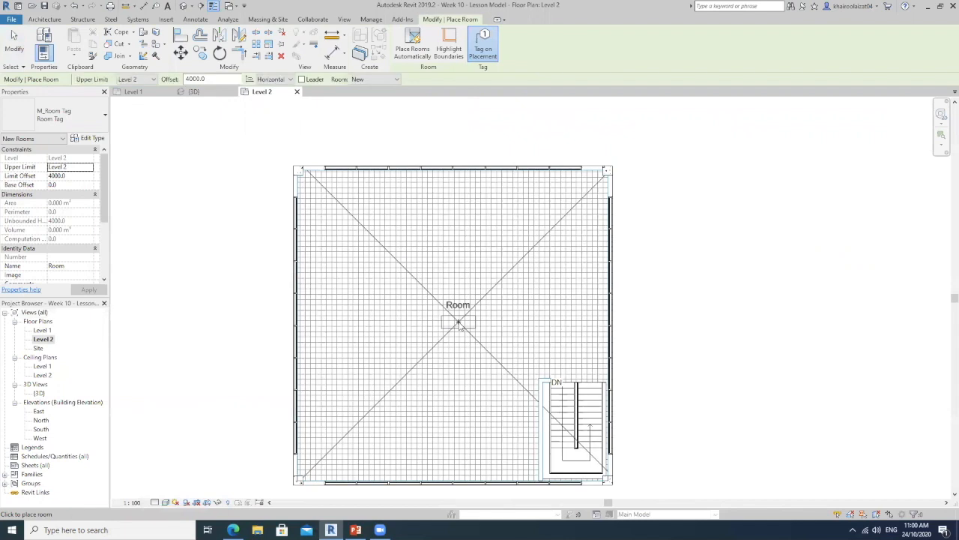
{"action": "left_click", "coordinate": [451, 304]}
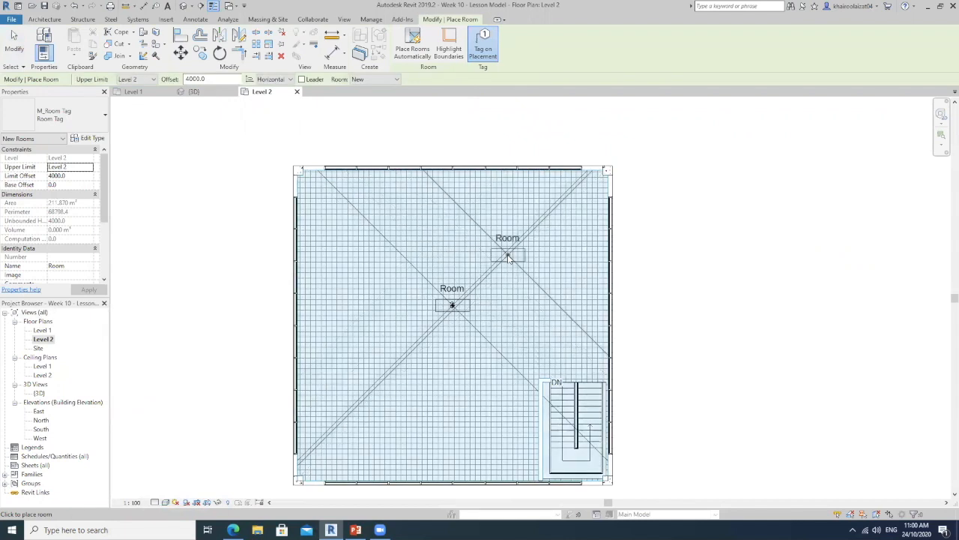
{"action": "key", "text": "Escape"}
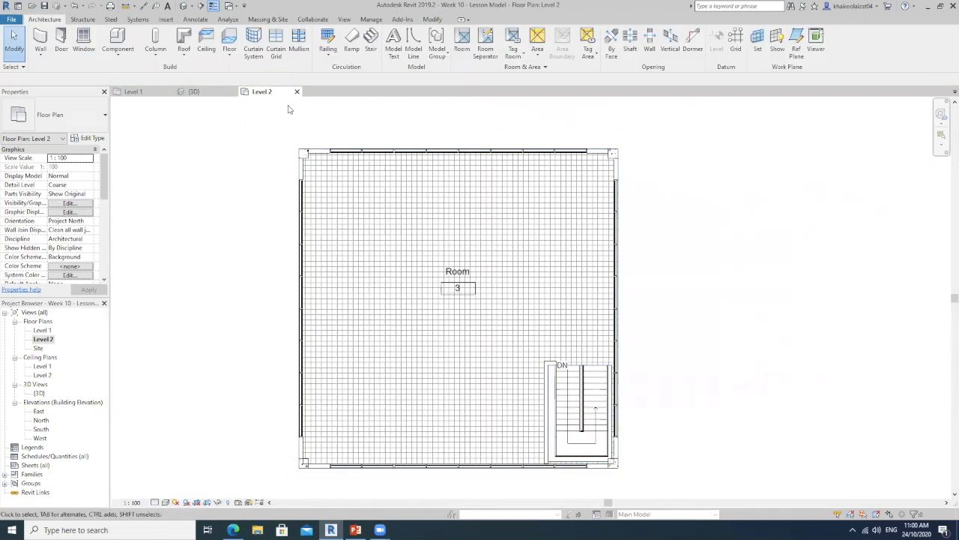
Draw a vertical building section through the middle of the Level 2 plan, looking towards the staircase side
{"action": "middle_click_drag", "start_coordinate": [516, 319], "coordinate": [484, 308]}
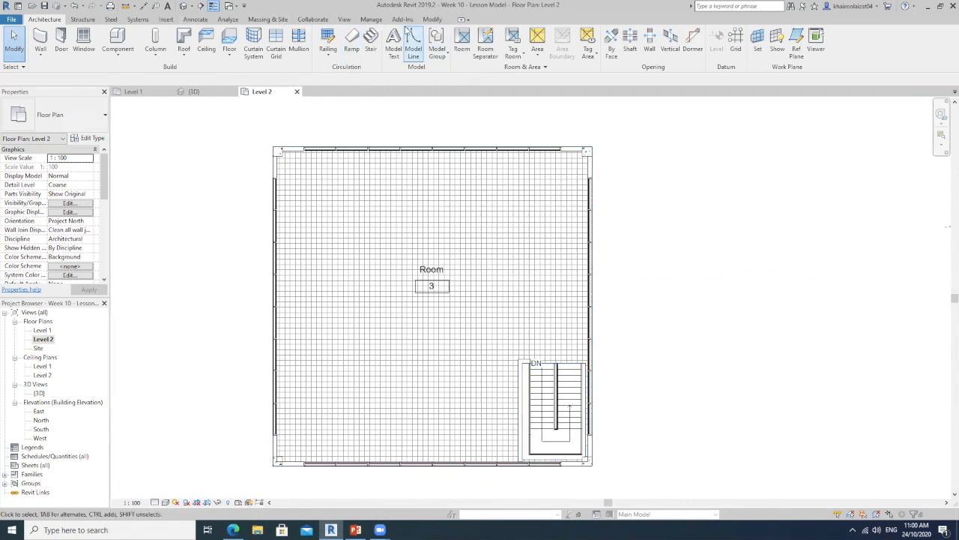
{"action": "left_click", "coordinate": [344, 20]}
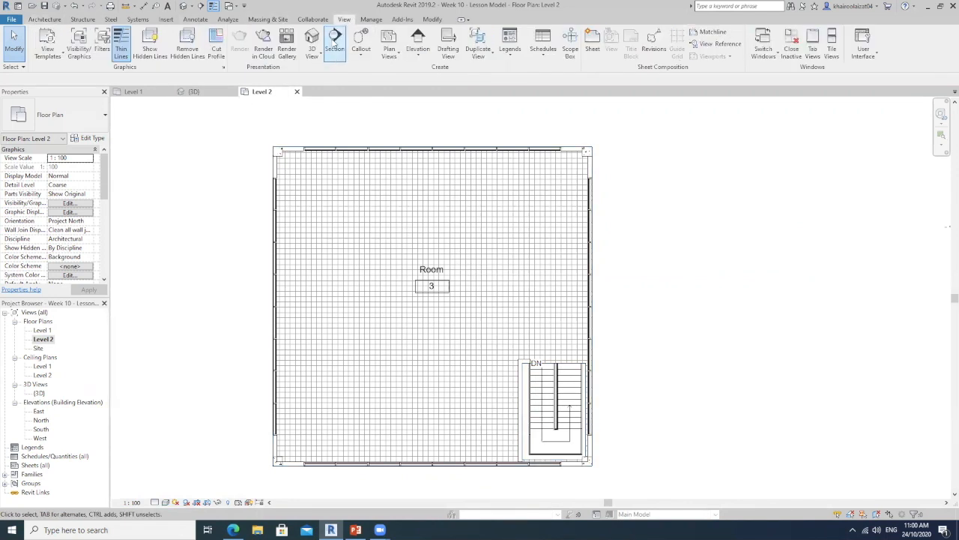
{"action": "left_click", "coordinate": [335, 42]}
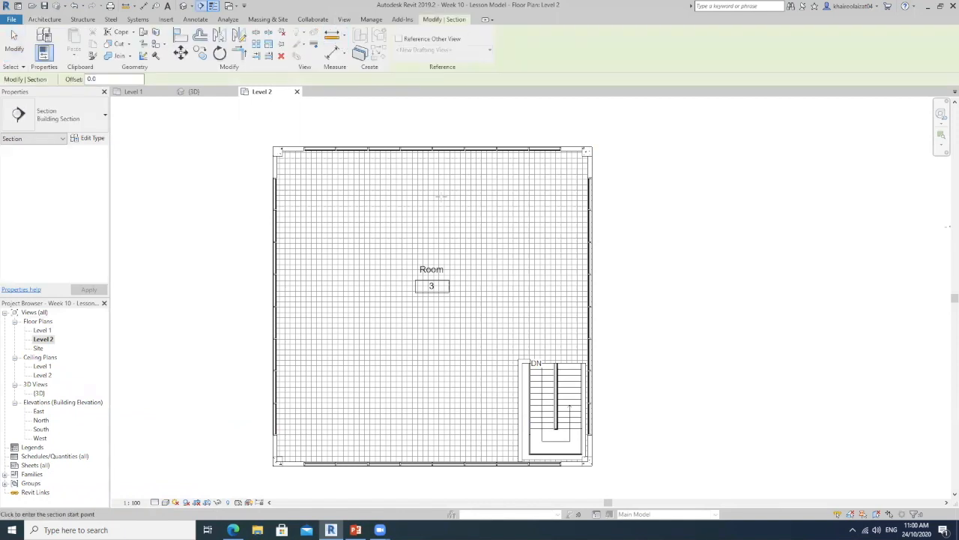
{"action": "scroll", "coordinate": [434, 174], "scroll_direction": "down", "scroll_amount": 2}
{"action": "left_click", "coordinate": [437, 129]}
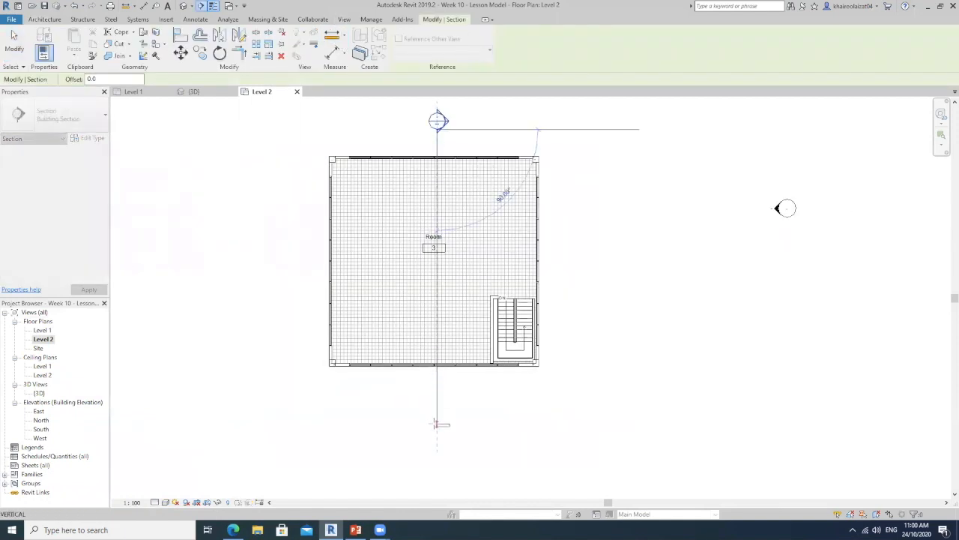
{"action": "left_click", "coordinate": [437, 425]}
{"action": "key", "text": "Escape"}
Draw a horizontal building section across the Level 1 floor plan, passing through the main space and the small enclosed room
{"action": "left_click", "coordinate": [344, 18]}
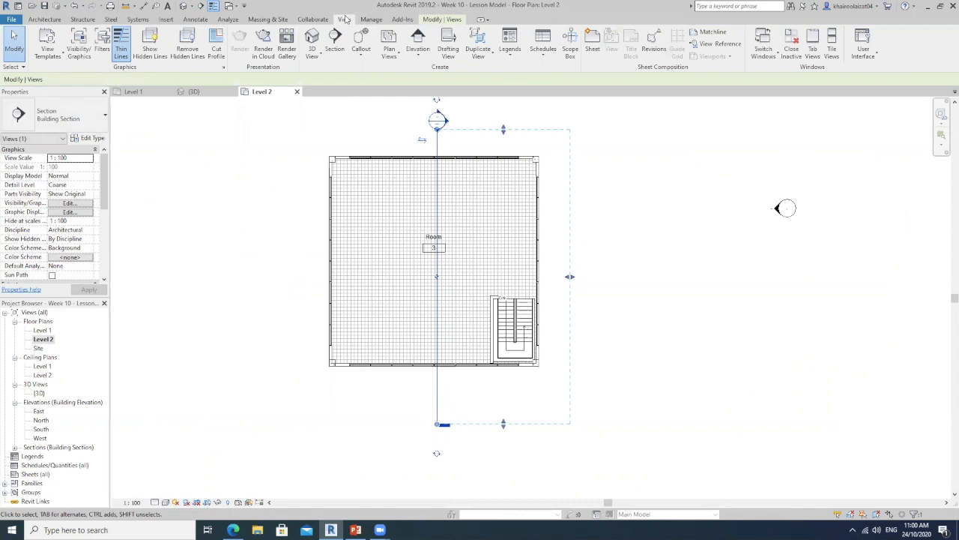
{"action": "left_click", "coordinate": [335, 41]}
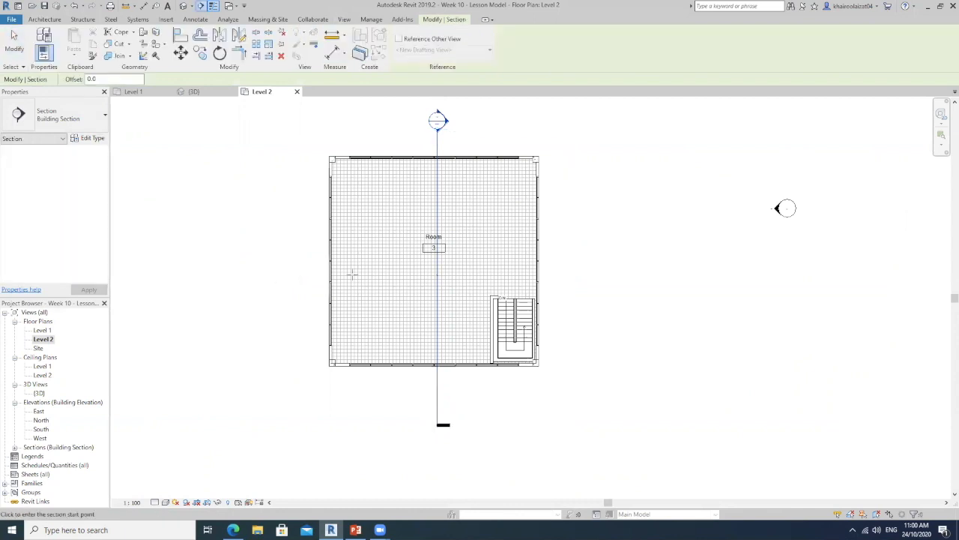
{"action": "double_click", "coordinate": [42, 330]}
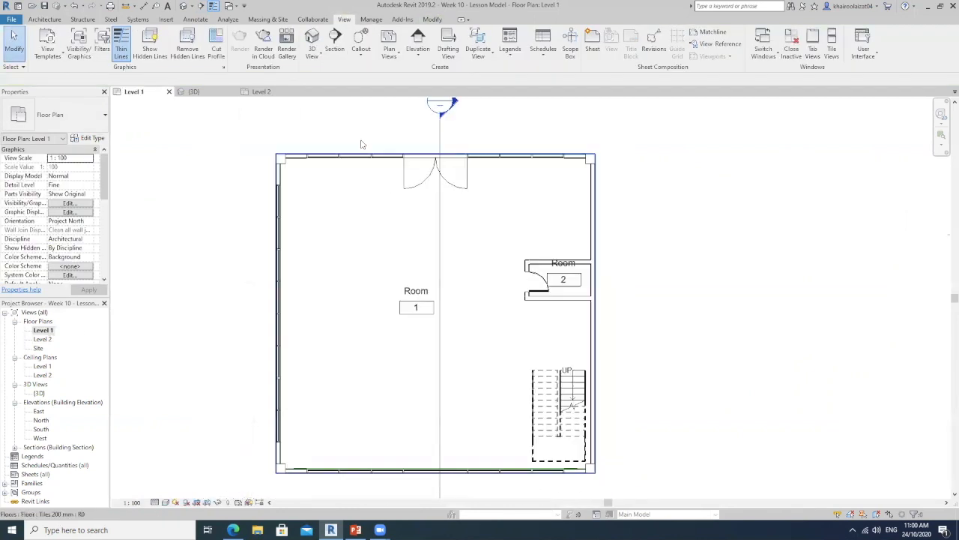
{"action": "left_click", "coordinate": [335, 41]}
{"action": "left_click", "coordinate": [704, 280]}
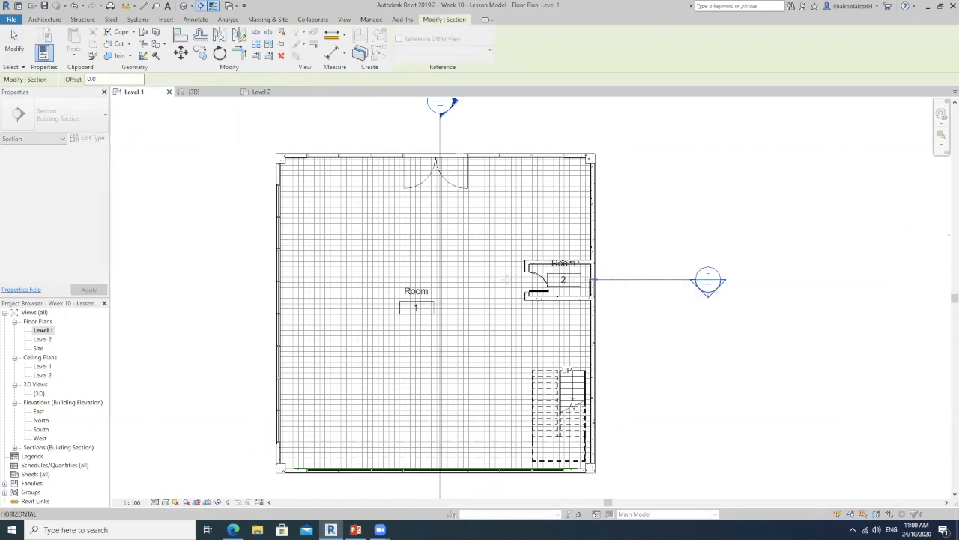
{"action": "left_click", "coordinate": [182, 282]}
{"action": "key", "text": "Escape"}
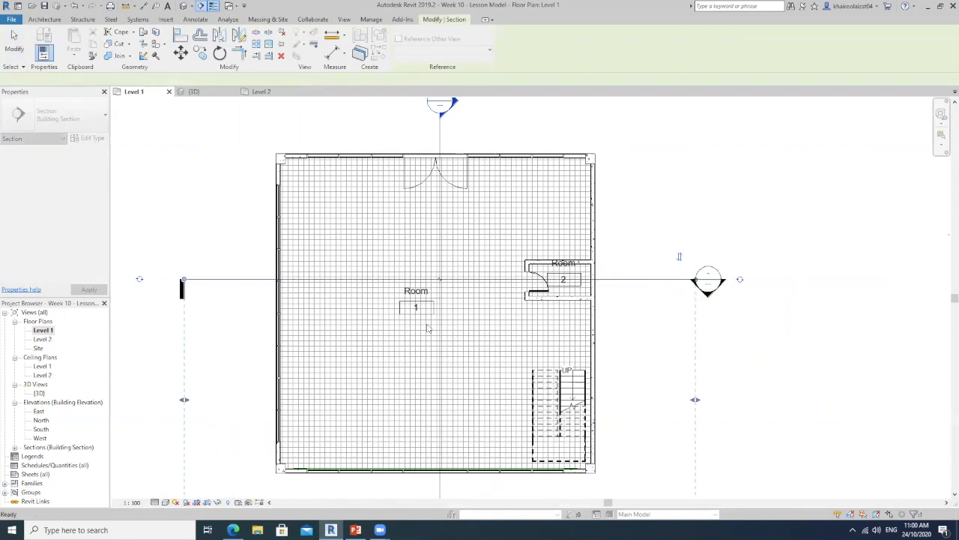
{"action": "middle_click_drag", "start_coordinate": [537, 302], "coordinate": [510, 307]}
{"action": "scroll", "coordinate": [517, 305], "scroll_direction": "down", "scroll_amount": 3}
{"action": "key", "text": "Escape"}
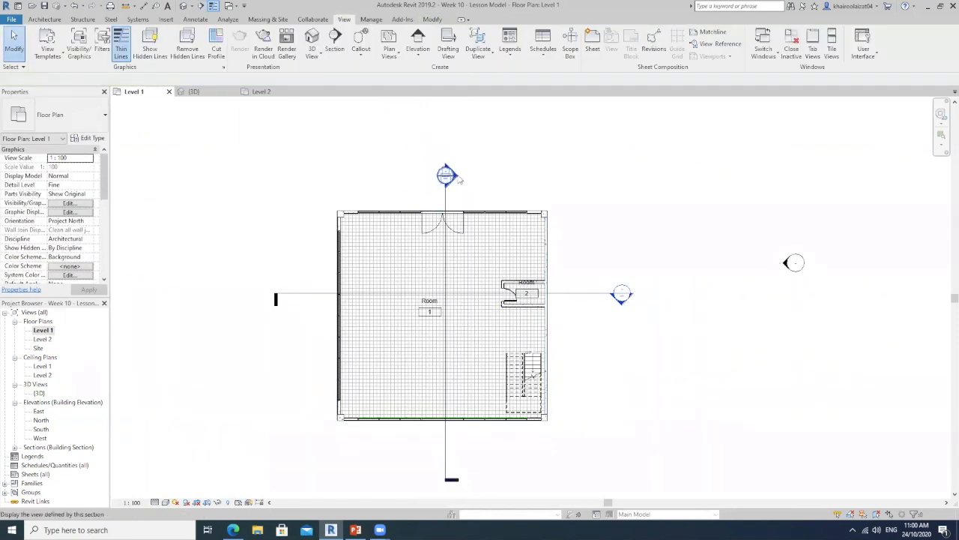
Open the new horizontal section's view and extend its crop region downward to show more of the foundations
{"action": "scroll", "coordinate": [623, 306], "scroll_direction": "up", "scroll_amount": 3}
{"action": "double_click", "coordinate": [621, 303]}
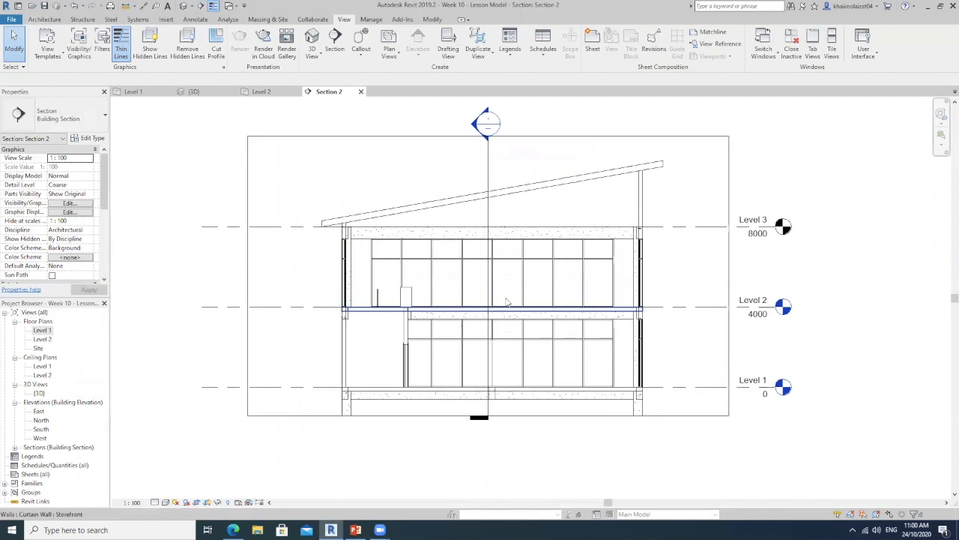
{"action": "left_click", "coordinate": [472, 417]}
{"action": "left_click_drag", "start_coordinate": [488, 416], "coordinate": [489, 436]}
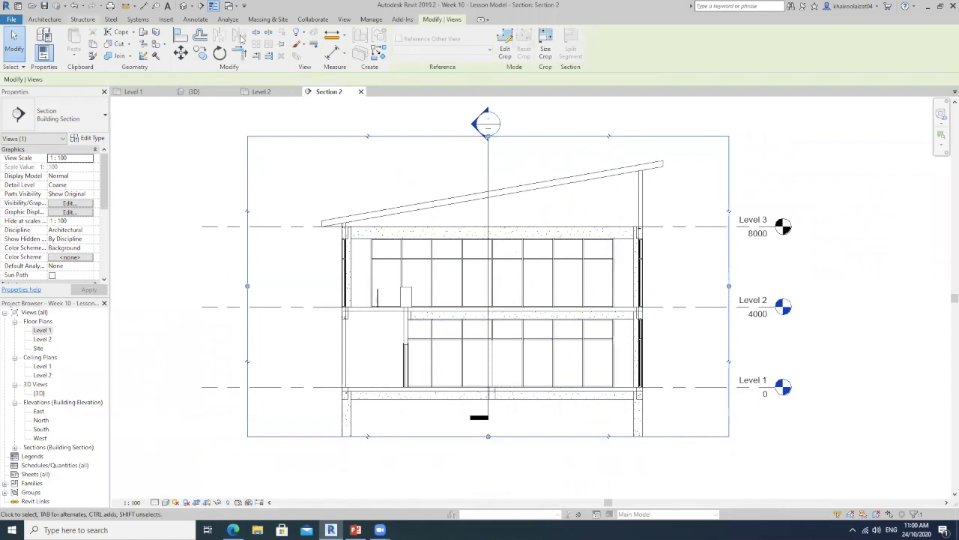
{"action": "left_click", "coordinate": [344, 19]}
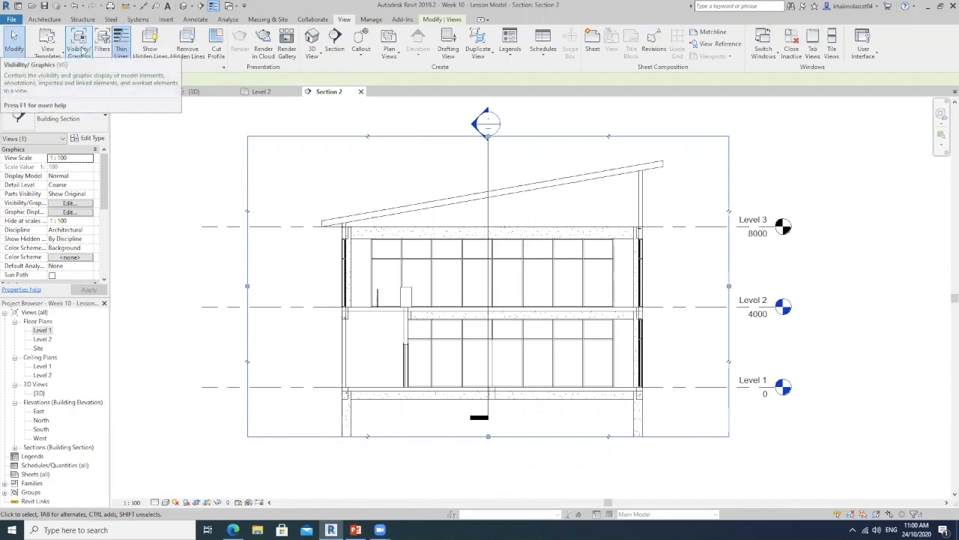
{"action": "left_click", "coordinate": [86, 53]}
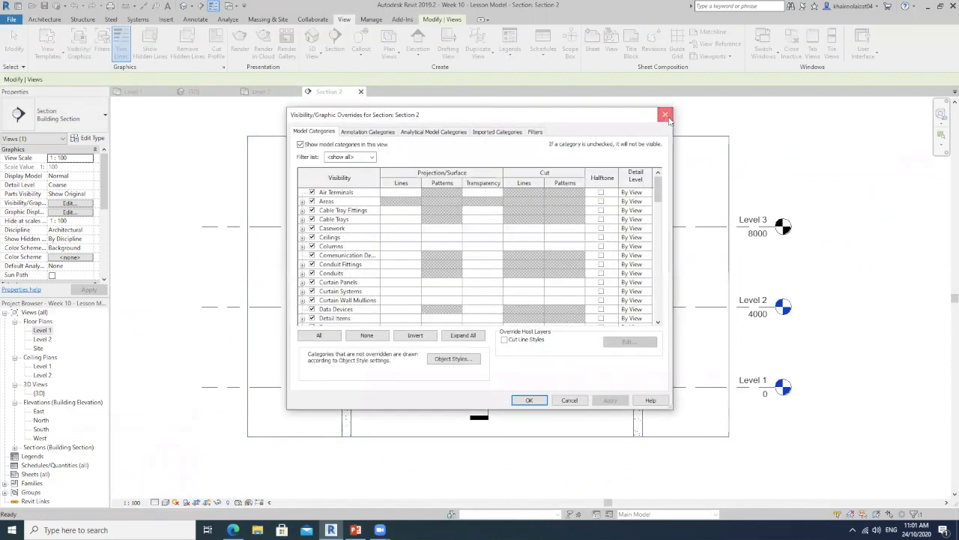
{"action": "left_click", "coordinate": [664, 115]}
Turn on Interior Fill and Reference for Rooms in the section view's Visibility/Graphic Overrides
{"action": "key", "text": "v"}
{"action": "key", "text": "g"}
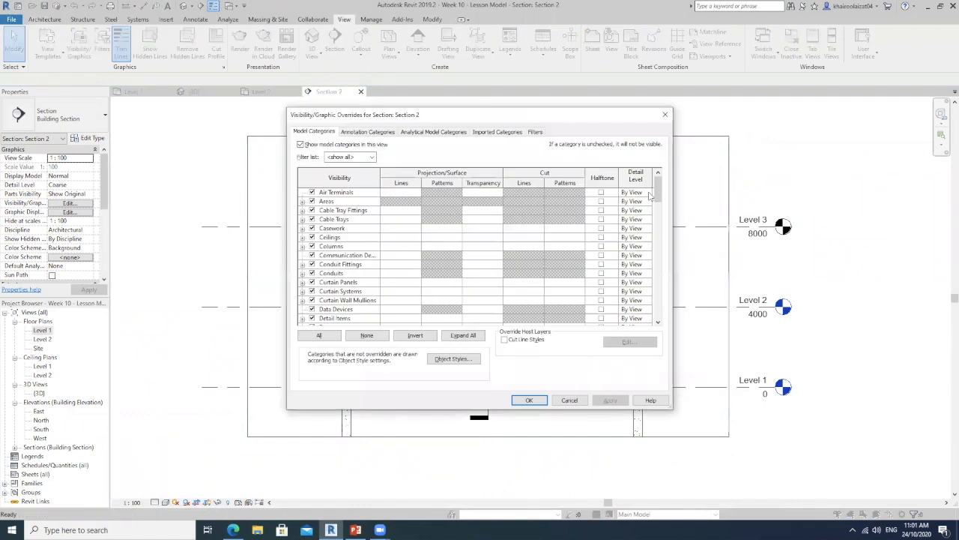
{"action": "left_click_drag", "start_coordinate": [658, 185], "coordinate": [657, 261]}
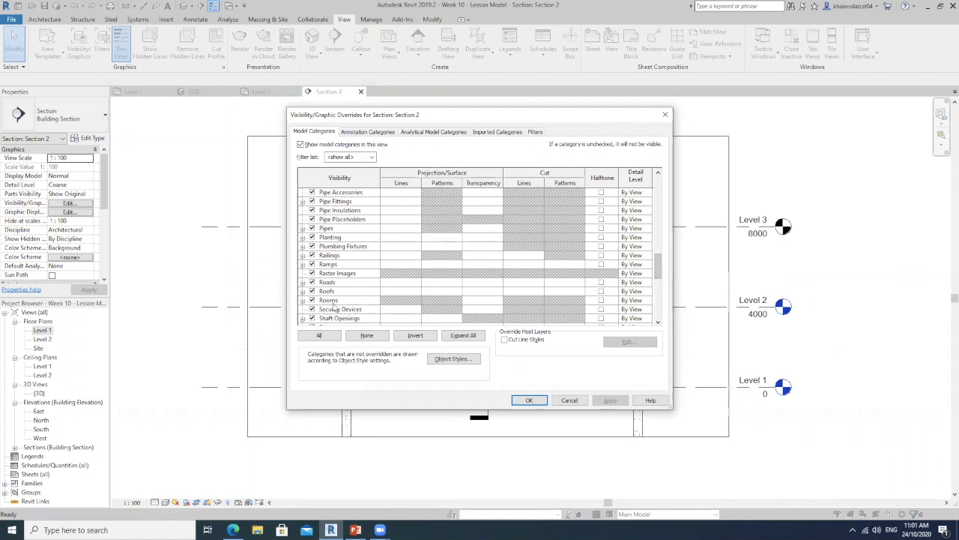
{"action": "left_click", "coordinate": [303, 302]}
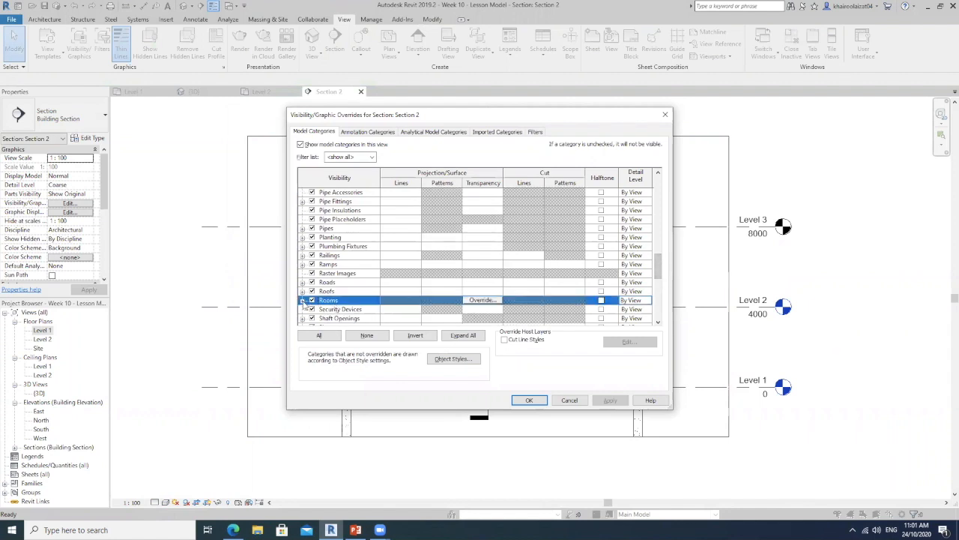
{"action": "left_click", "coordinate": [303, 300]}
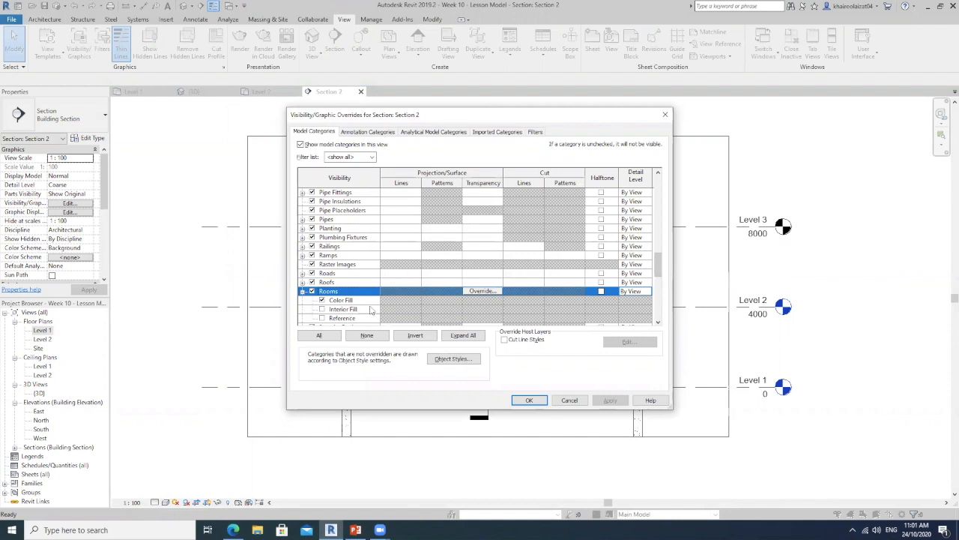
{"action": "left_click", "coordinate": [322, 309]}
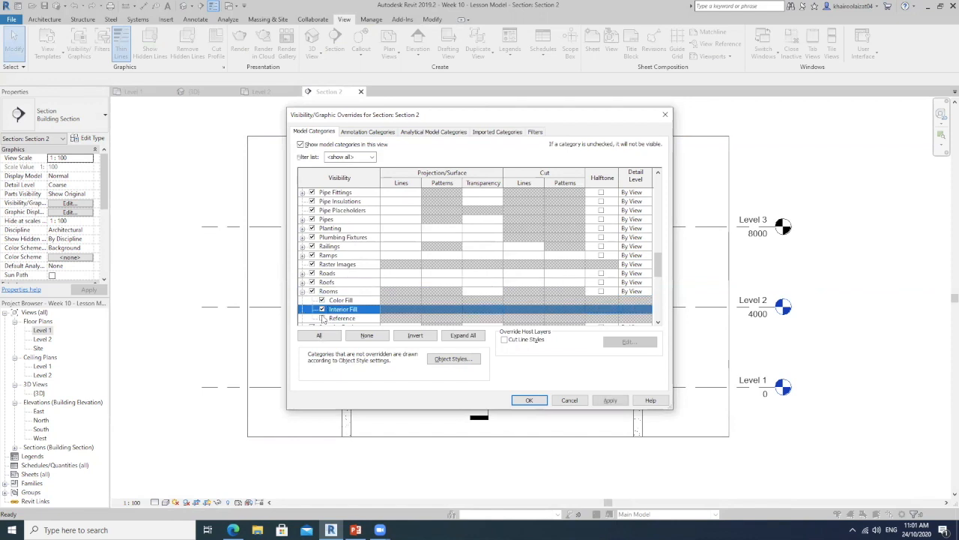
{"action": "left_click", "coordinate": [322, 318]}
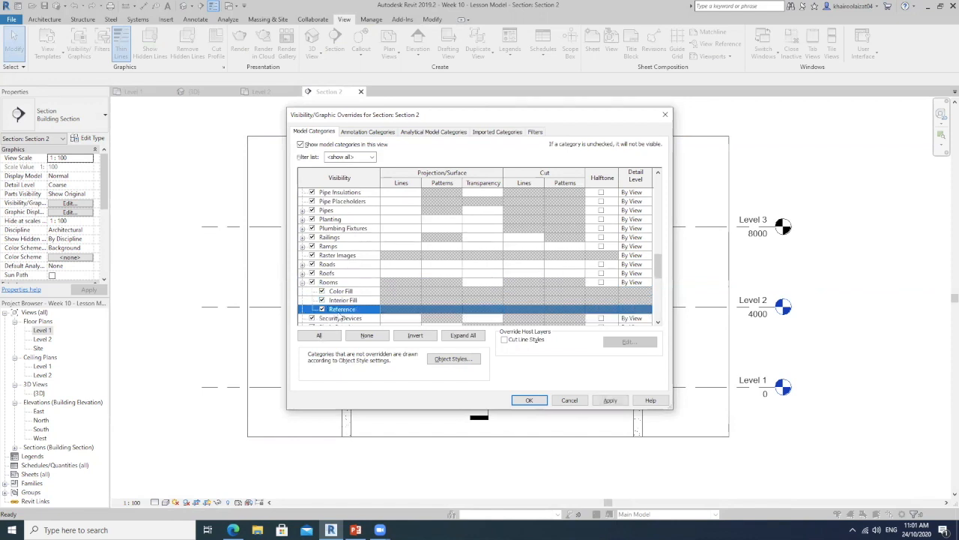
{"action": "left_click", "coordinate": [529, 400]}
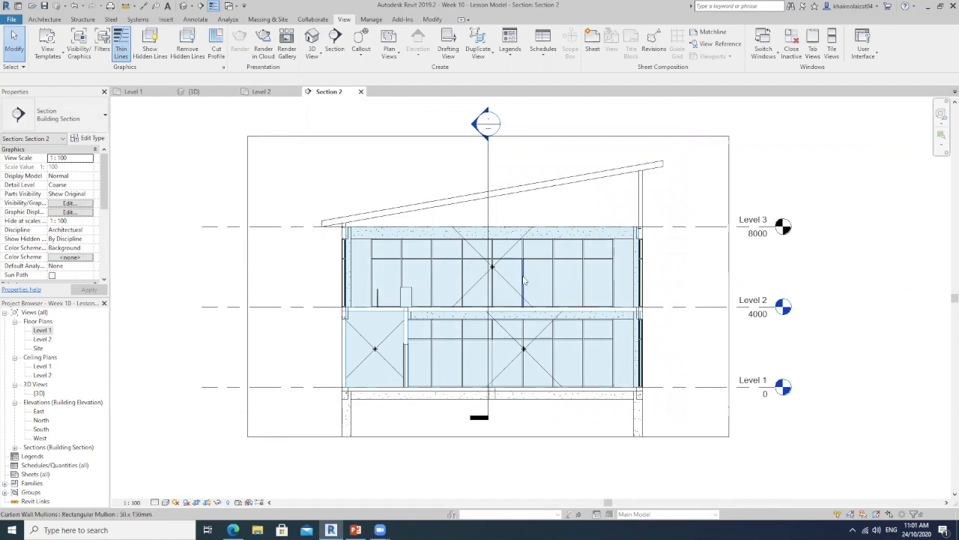
Examine how the shaded room volumes meet the floors, beams and walls on both levels and the space below the sloping roof
{"action": "scroll", "coordinate": [517, 303], "scroll_direction": "up", "scroll_amount": 2}
{"action": "scroll", "coordinate": [515, 306], "scroll_direction": "up", "scroll_amount": 3}
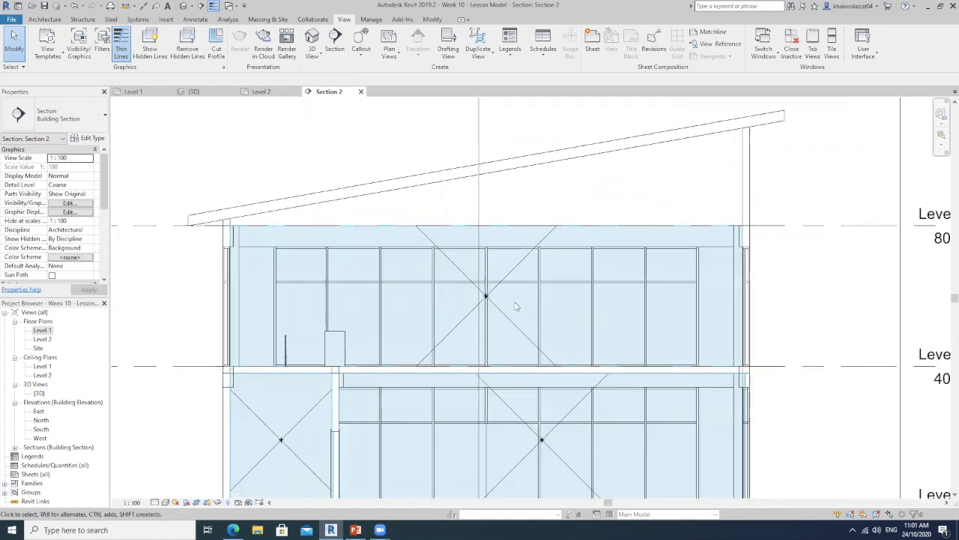
{"action": "middle_click_drag", "start_coordinate": [761, 437], "coordinate": [641, 355]}
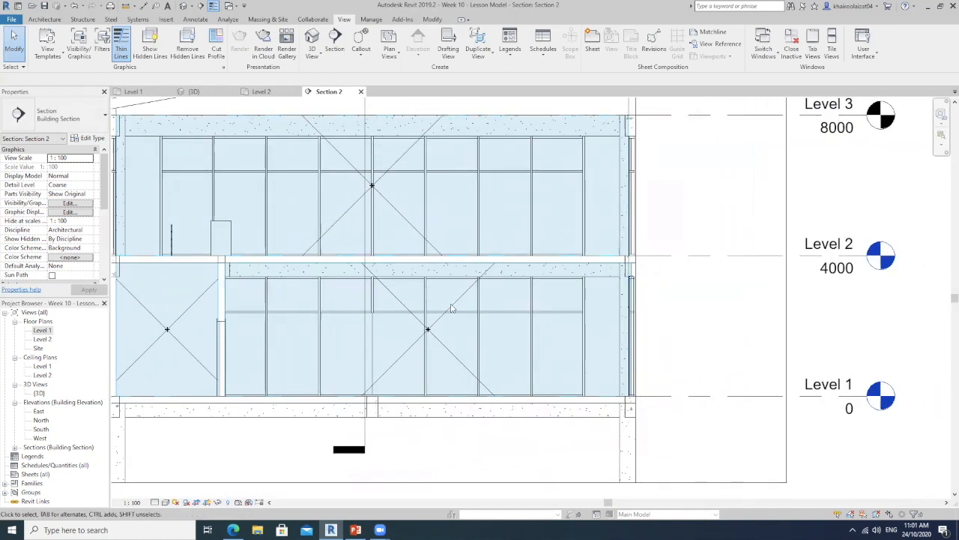
{"action": "scroll", "coordinate": [464, 330], "scroll_direction": "up", "scroll_amount": 2}
{"action": "middle_click_drag", "start_coordinate": [488, 364], "coordinate": [534, 426]}
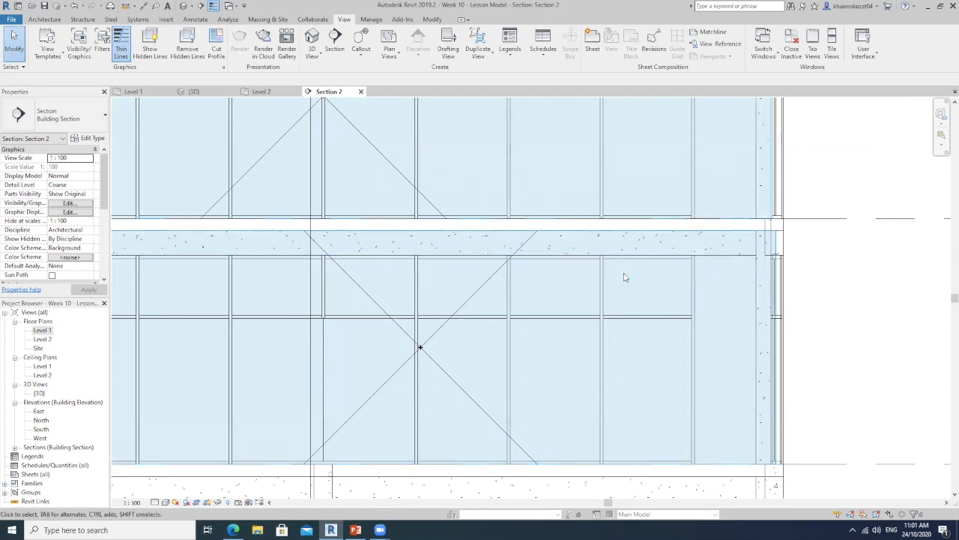
{"action": "scroll", "coordinate": [674, 248], "scroll_direction": "down", "scroll_amount": 3}
{"action": "middle_click_drag", "start_coordinate": [831, 253], "coordinate": [821, 285]}
{"action": "middle_click_drag", "start_coordinate": [564, 326], "coordinate": [521, 427]}
{"action": "scroll", "coordinate": [523, 397], "scroll_direction": "down", "scroll_amount": 1}
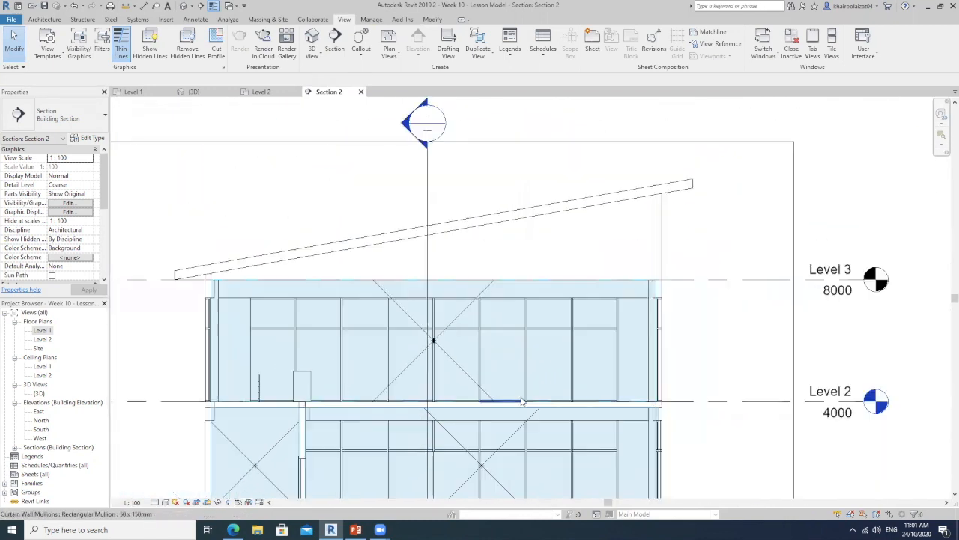
{"action": "middle_click_drag", "start_coordinate": [559, 363], "coordinate": [578, 350]}
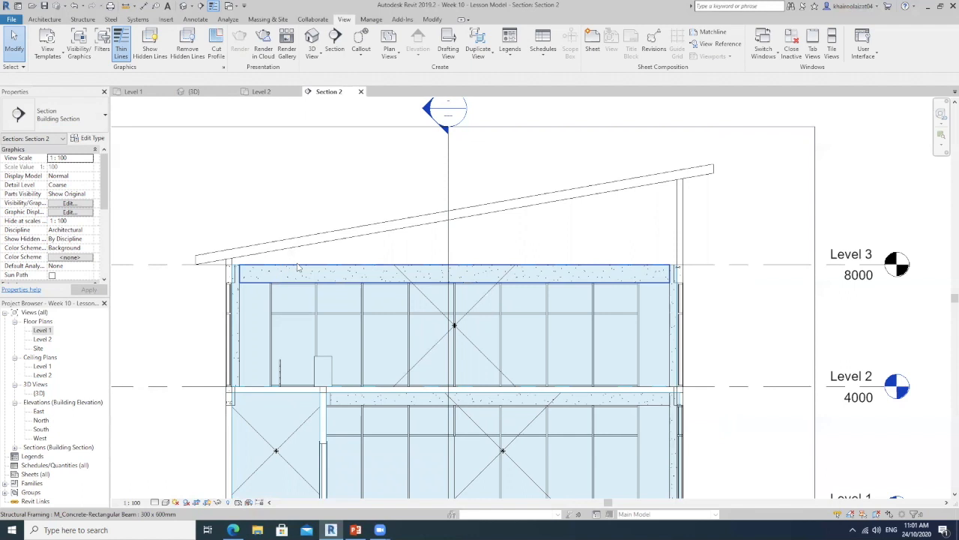
{"action": "mouse_move", "coordinate": [536, 269]}
{"action": "middle_mouse_down"}
{"action": "mouse_move", "coordinate": [775, 255]}
{"action": "mouse_move", "coordinate": [544, 263]}
{"action": "middle_mouse_up"}
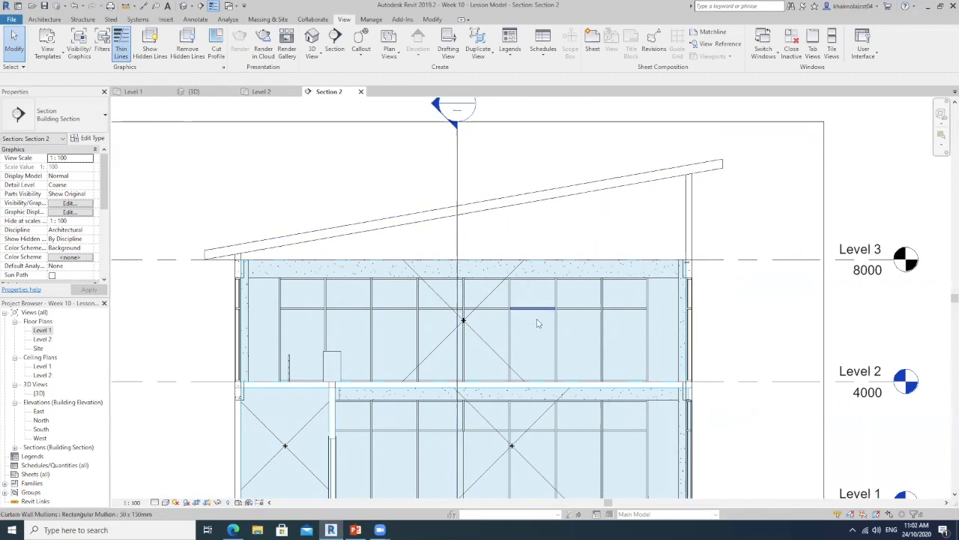
Stretch the Level 2 room's upper boundary to the high end of the sloping roof, a limit offset of about 6774 mm
{"action": "left_click", "coordinate": [491, 296]}
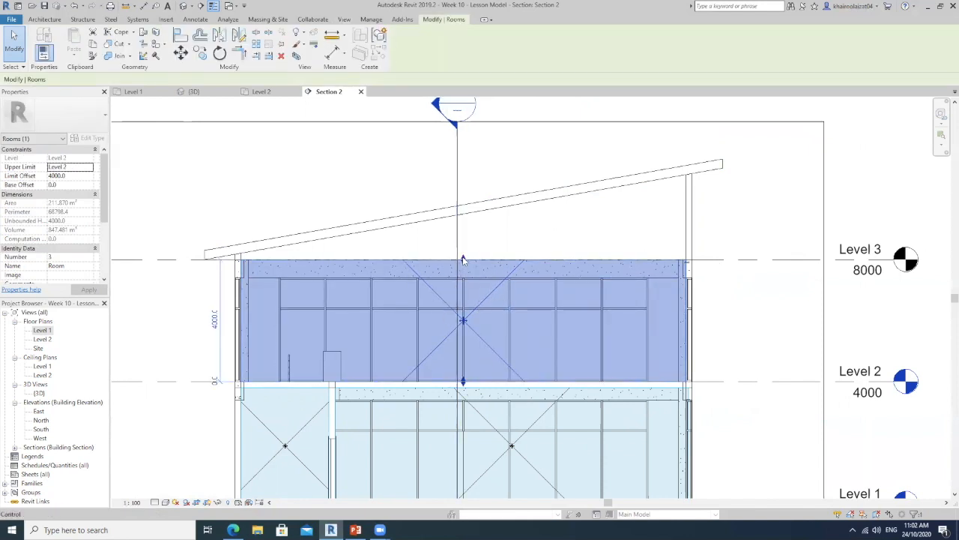
{"action": "scroll", "coordinate": [462, 258], "scroll_direction": "up", "scroll_amount": 2}
{"action": "left_click_drag", "start_coordinate": [462, 262], "coordinate": [502, 149]}
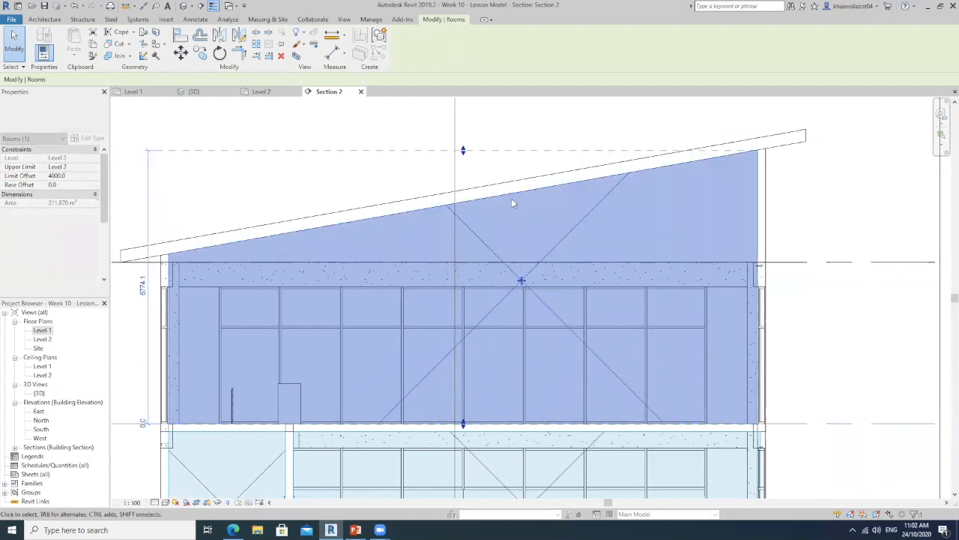
{"action": "scroll", "coordinate": [646, 260], "scroll_direction": "down", "scroll_amount": 2}
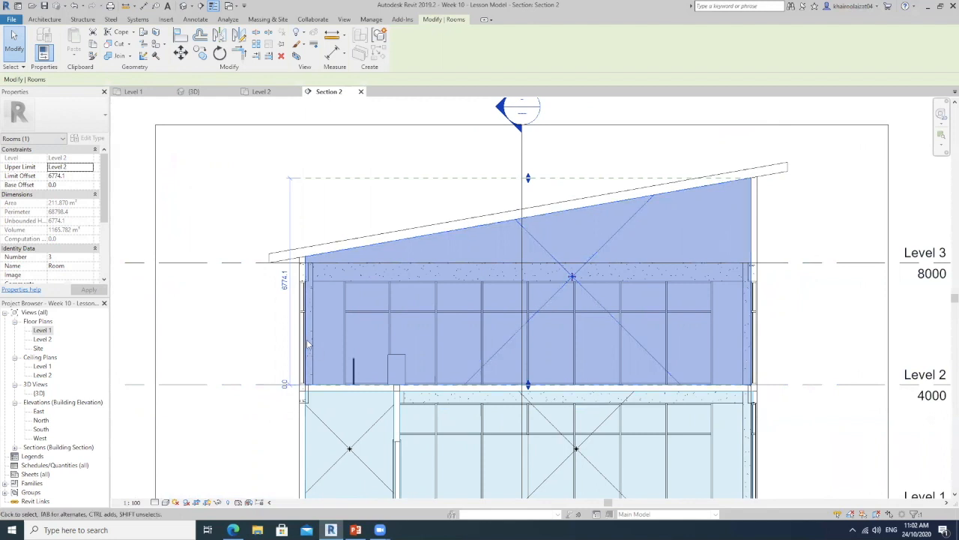
{"action": "middle_click_drag", "start_coordinate": [723, 264], "coordinate": [679, 258]}
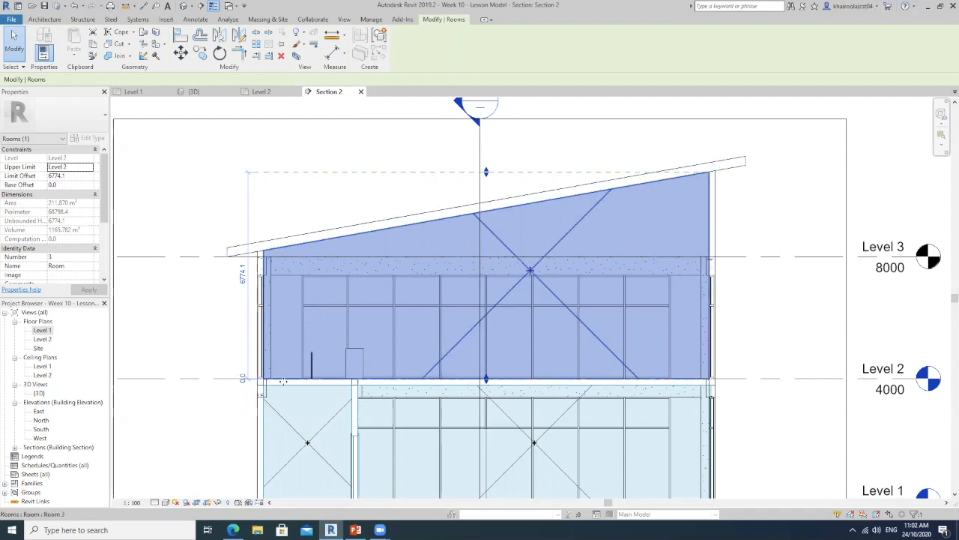
{"action": "middle_click_drag", "start_coordinate": [603, 313], "coordinate": [592, 257]}
{"action": "scroll", "coordinate": [592, 256], "scroll_direction": "down", "scroll_amount": 1}
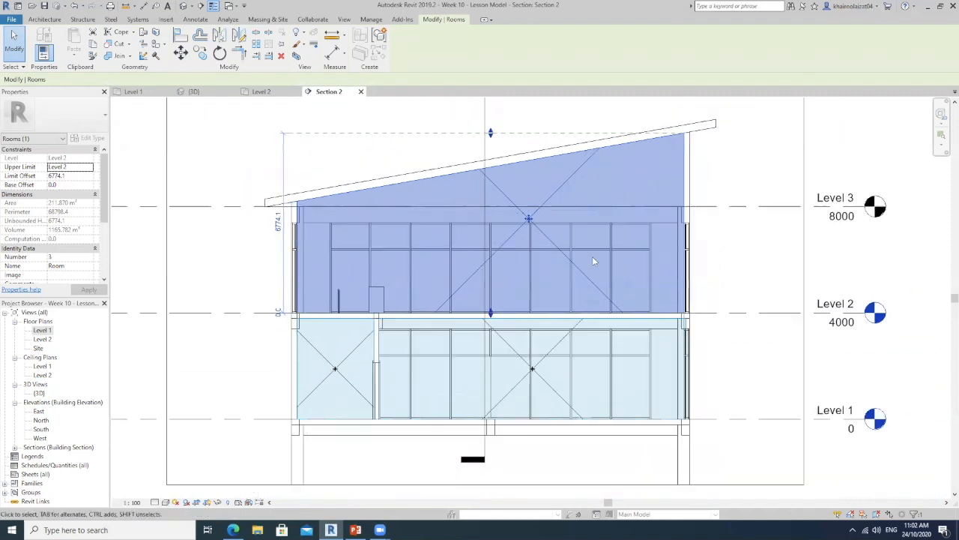
{"action": "scroll", "coordinate": [592, 257], "scroll_direction": "down", "scroll_amount": 1}
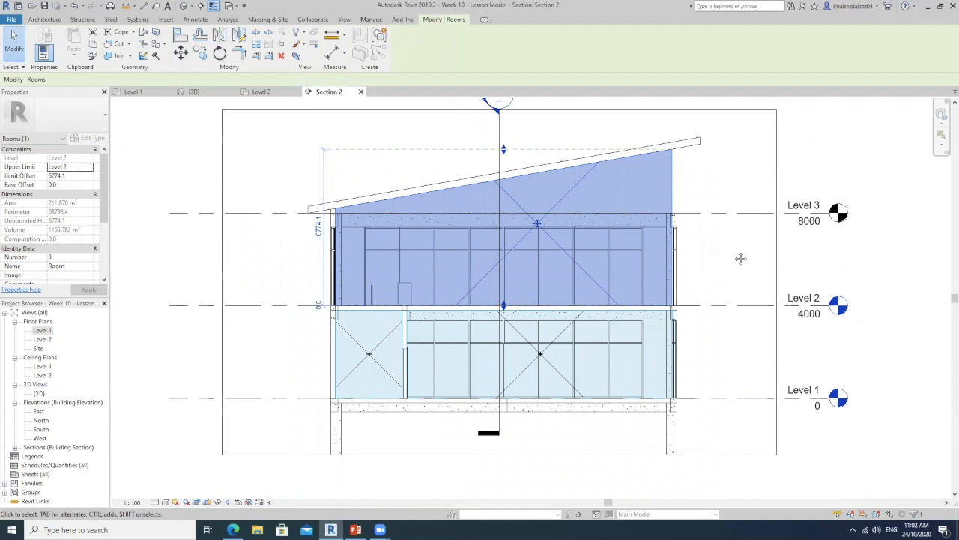
{"action": "middle_click_drag", "start_coordinate": [740, 257], "coordinate": [723, 281]}
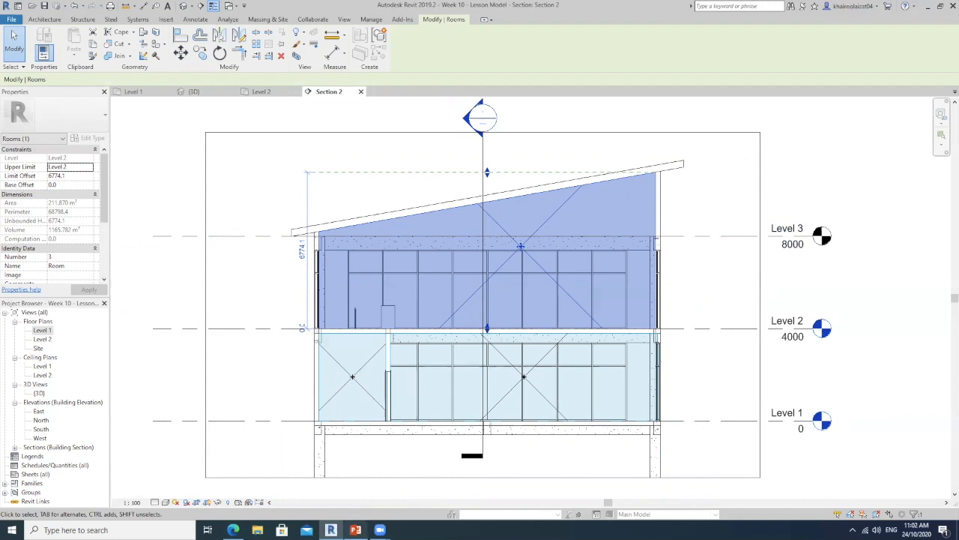
Switch to the PowerPoint slide of energy analysis steps and highlight the point on setting the building's location and orientation
{"action": "left_click", "coordinate": [355, 530]}
{"action": "left_click", "coordinate": [378, 297]}
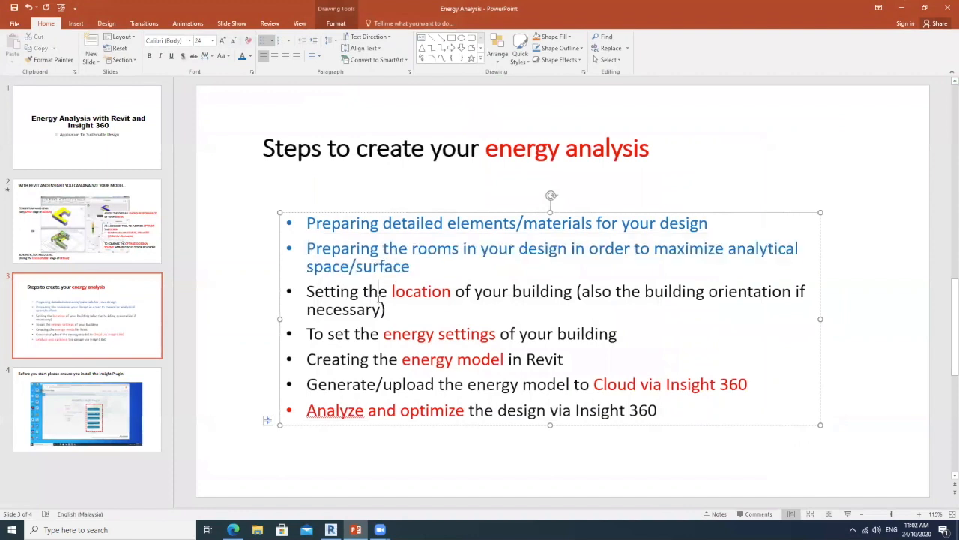
{"action": "left_click_drag", "start_coordinate": [389, 315], "coordinate": [308, 291]}
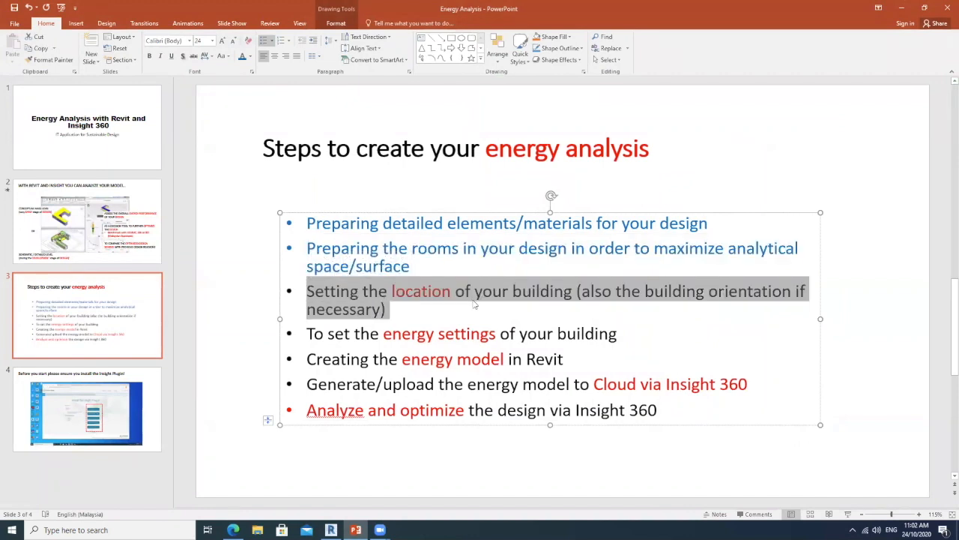
Switch back to Revit and set the project location to Kuala Lumpur, Malaysia using the Internet Mapping Service
{"action": "left_click", "coordinate": [902, 7]}
{"action": "left_click", "coordinate": [818, 189]}
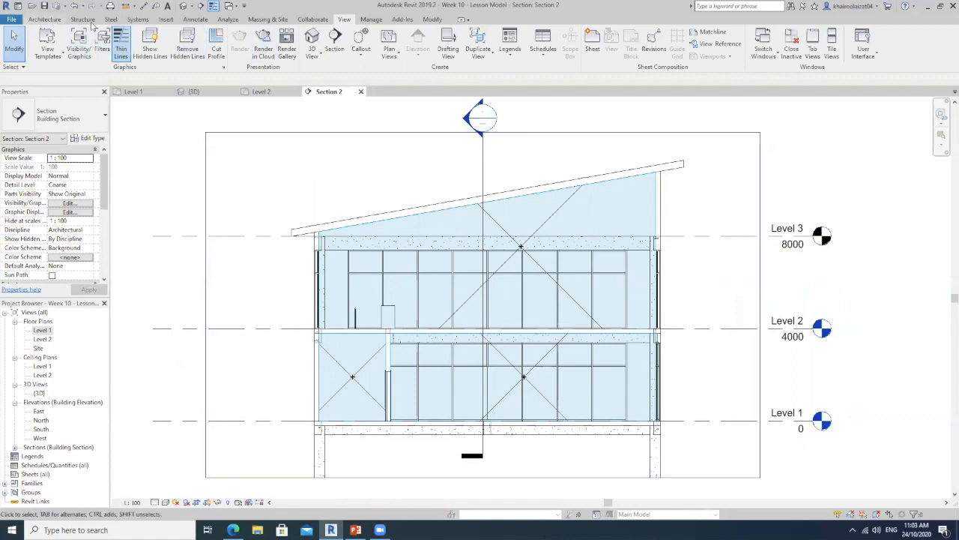
{"action": "left_click", "coordinate": [230, 19]}
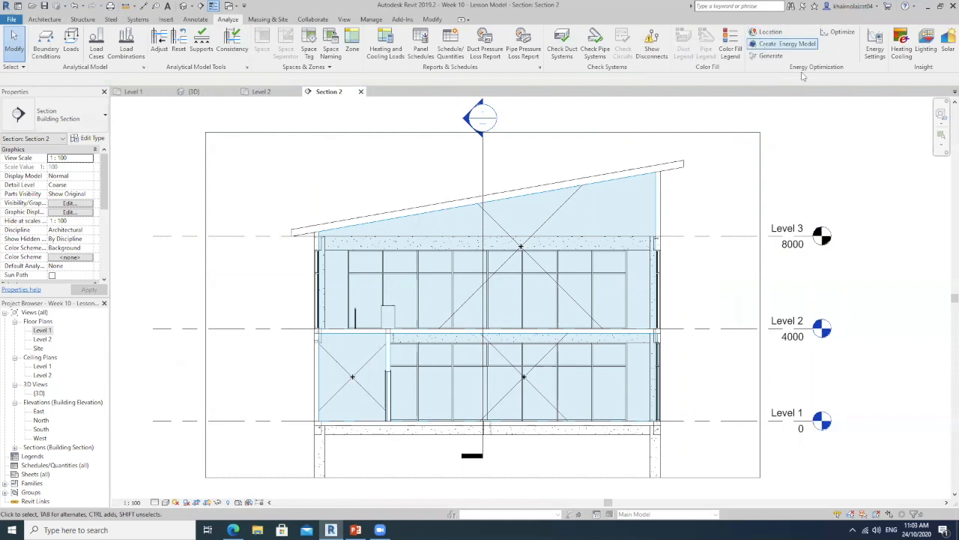
{"action": "left_click", "coordinate": [769, 34]}
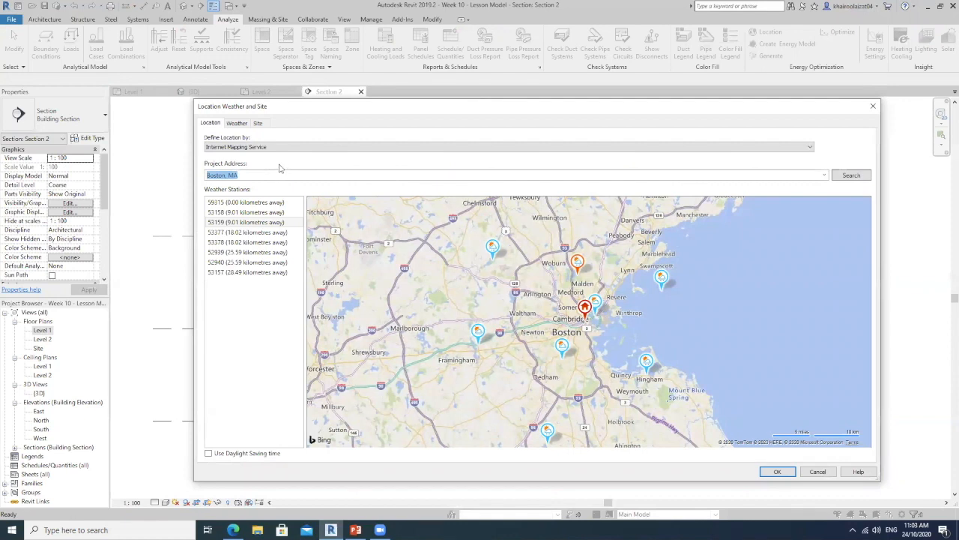
{"action": "type", "text": "Kuala Lumpur"}
{"action": "key", "text": "Return"}
{"action": "left_click", "coordinate": [583, 269]}
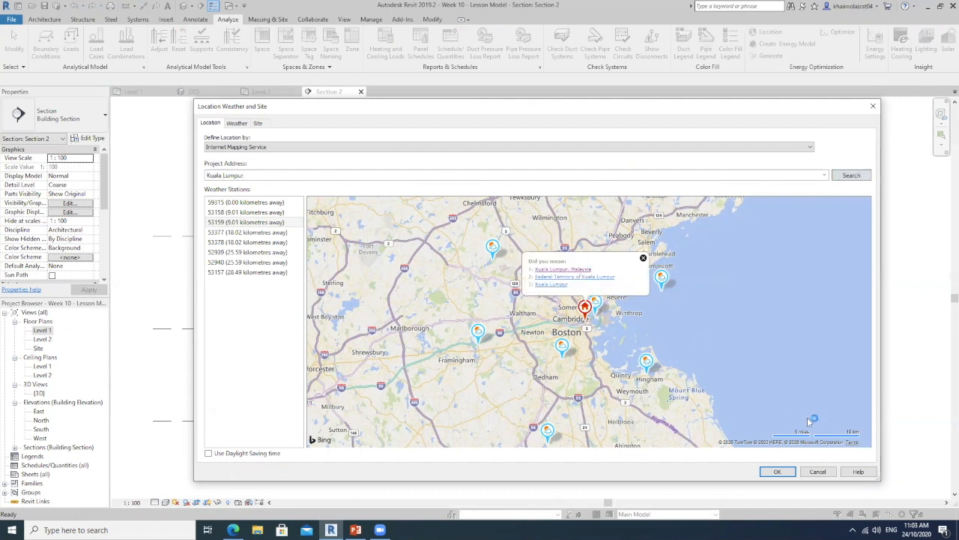
Move the project location pin southwest from Kuala Lumpur City to the area between Subang Jaya and Shah Alam
{"action": "scroll", "coordinate": [591, 326], "scroll_direction": "up", "scroll_amount": 3}
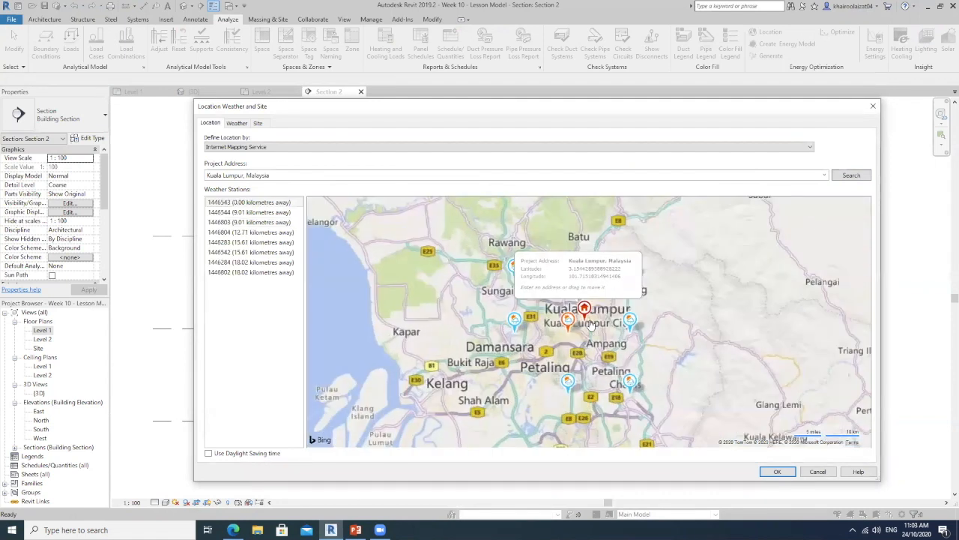
{"action": "left_click_drag", "start_coordinate": [591, 379], "coordinate": [638, 338]}
{"action": "left_click_drag", "start_coordinate": [678, 305], "coordinate": [725, 266]}
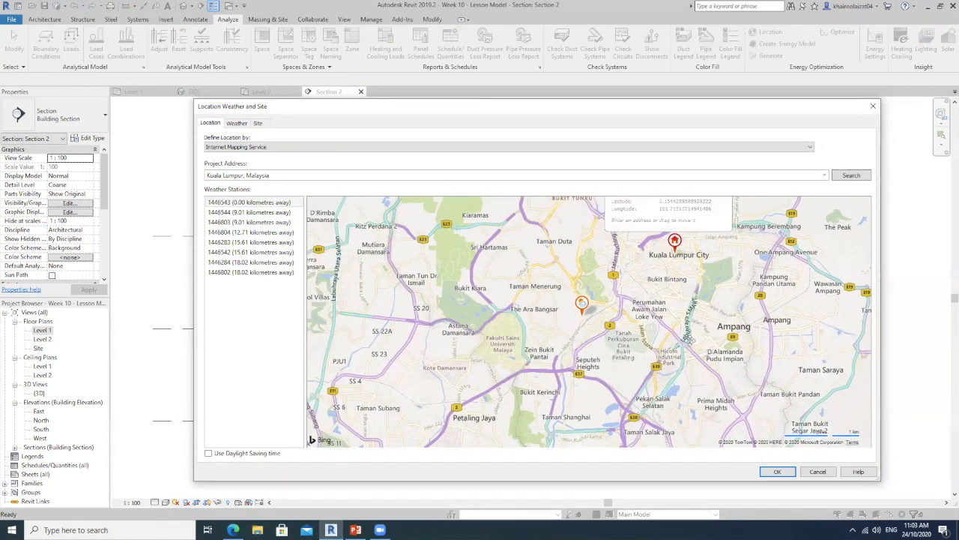
{"action": "left_click_drag", "start_coordinate": [685, 339], "coordinate": [710, 270]}
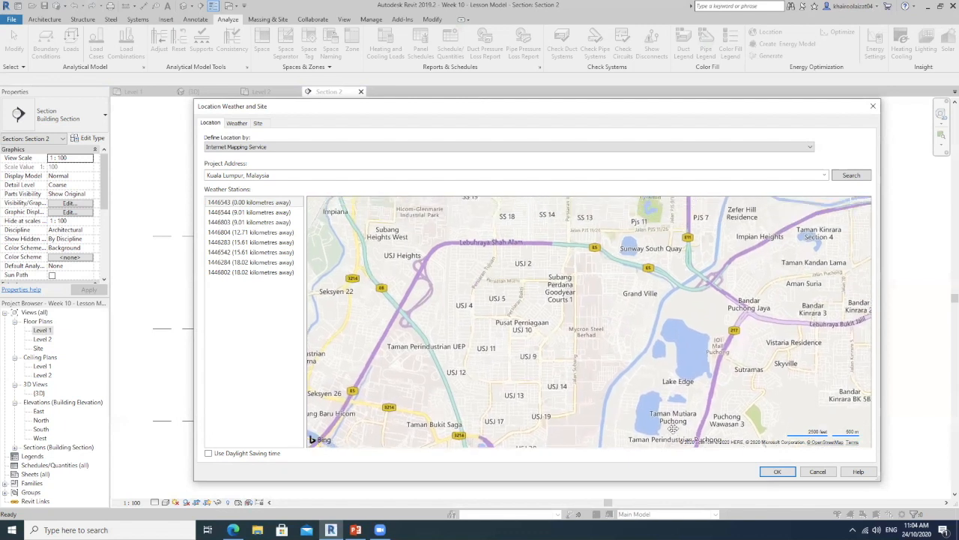
{"action": "scroll", "coordinate": [665, 340], "scroll_direction": "down", "scroll_amount": 1}
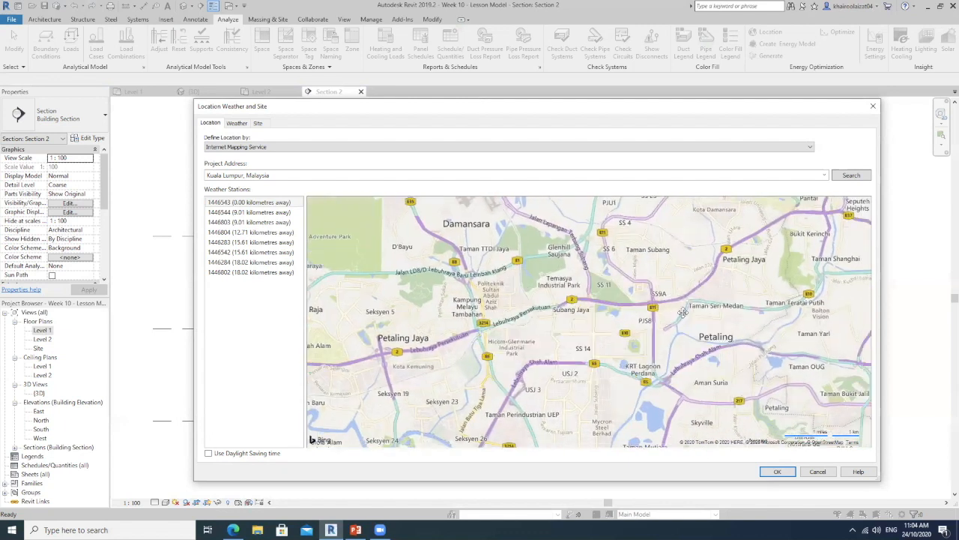
{"action": "left_click_drag", "start_coordinate": [636, 305], "coordinate": [502, 362]}
{"action": "scroll", "coordinate": [545, 348], "scroll_direction": "down", "scroll_amount": 1}
{"action": "scroll", "coordinate": [546, 347], "scroll_direction": "down", "scroll_amount": 1}
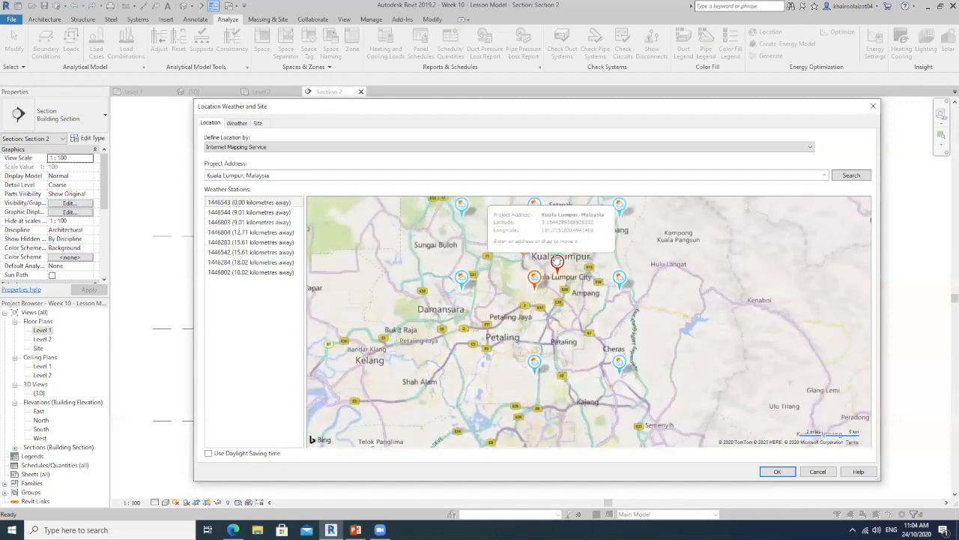
{"action": "left_click_drag", "start_coordinate": [460, 365], "coordinate": [458, 349]}
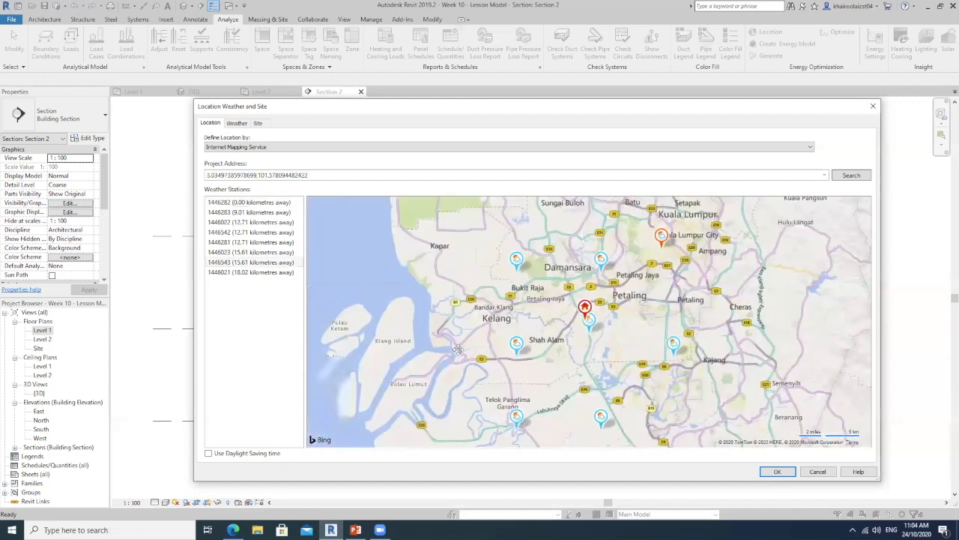
Move the project location pin south to the Taman Subang Alam area
{"action": "scroll", "coordinate": [589, 304], "scroll_direction": "up", "scroll_amount": 5}
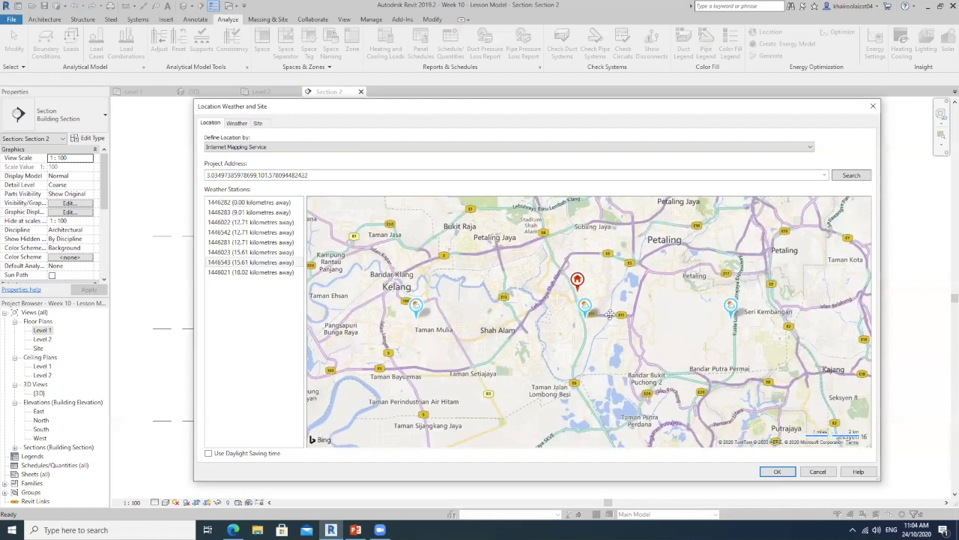
{"action": "left_click_drag", "start_coordinate": [526, 238], "coordinate": [604, 308]}
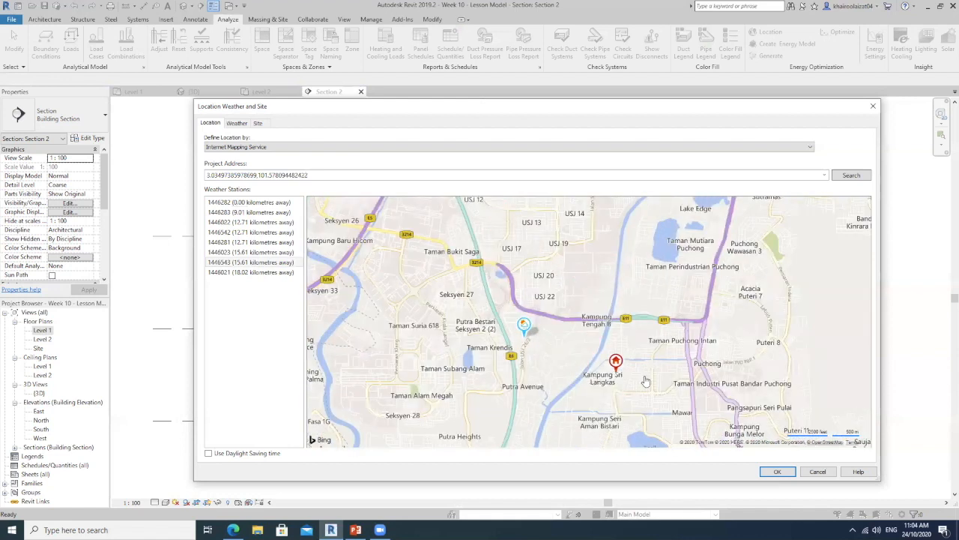
{"action": "left_click_drag", "start_coordinate": [686, 286], "coordinate": [844, 262]}
{"action": "left_click_drag", "start_coordinate": [803, 345], "coordinate": [555, 370]}
{"action": "scroll", "coordinate": [602, 377], "scroll_direction": "down", "scroll_amount": 1}
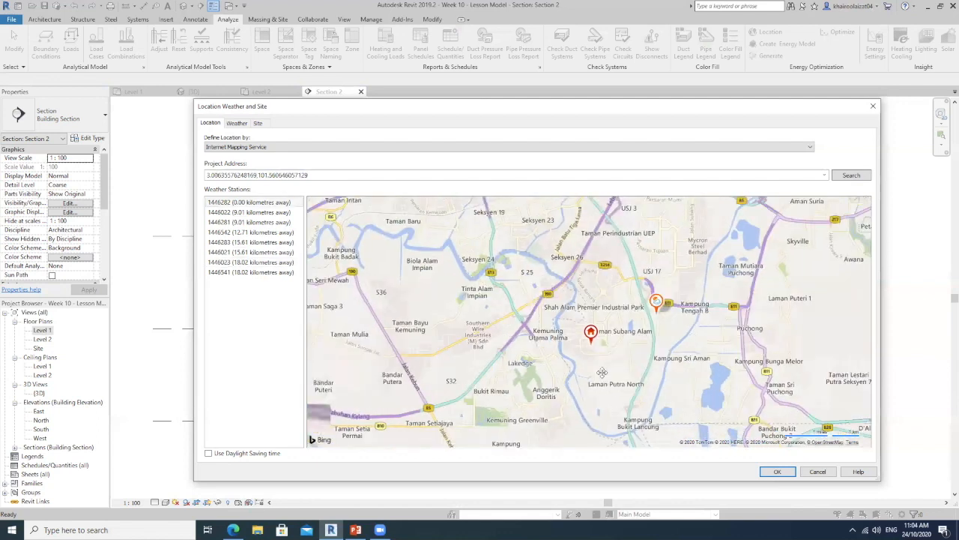
{"action": "left_click_drag", "start_coordinate": [614, 384], "coordinate": [672, 453]}
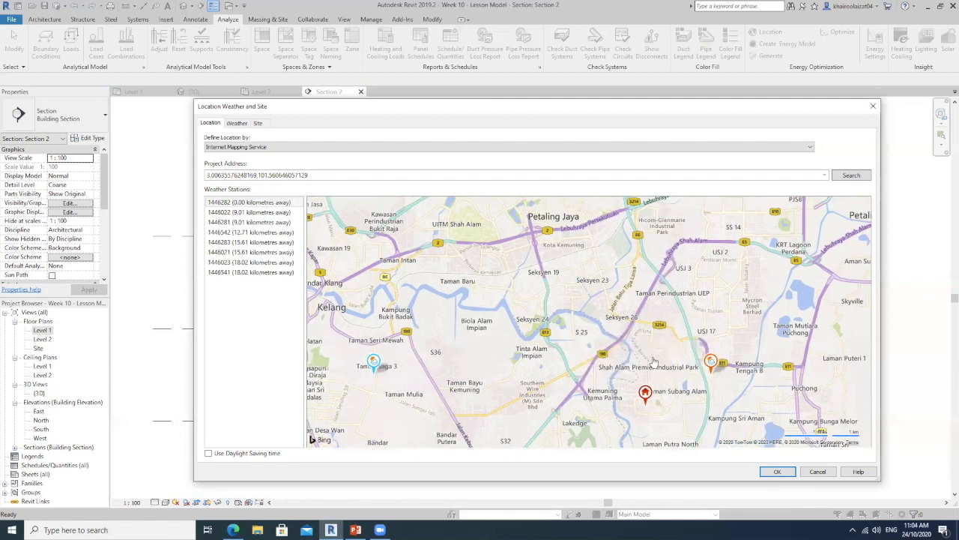
Move the project location pin northeast to Jalan Taylor's, south of the Taylor's Lakeside Campus
{"action": "scroll", "coordinate": [695, 392], "scroll_direction": "up", "scroll_amount": 1}
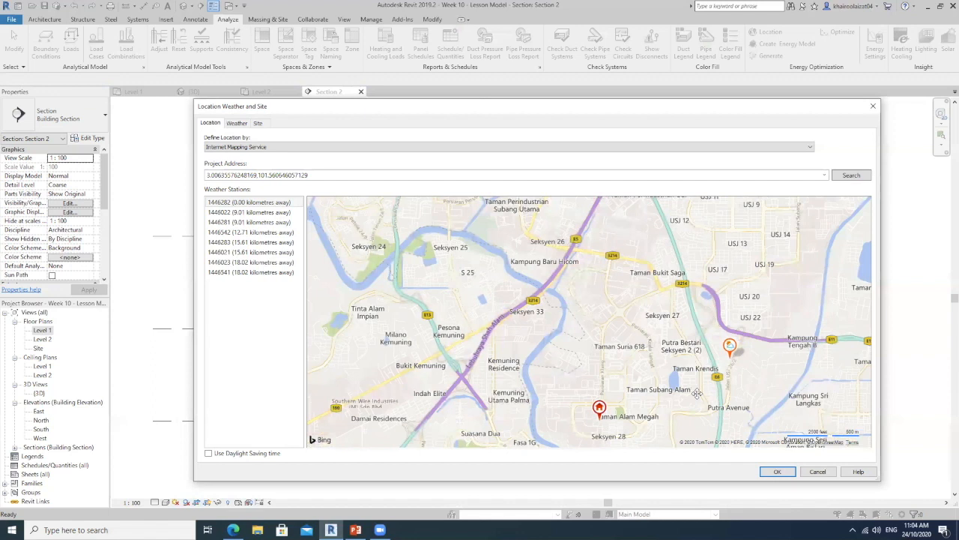
{"action": "left_click_drag", "start_coordinate": [696, 393], "coordinate": [548, 405]}
{"action": "left_click_drag", "start_coordinate": [505, 433], "coordinate": [604, 244]}
{"action": "left_click_drag", "start_coordinate": [660, 280], "coordinate": [609, 391]}
{"action": "left_click_drag", "start_coordinate": [544, 411], "coordinate": [739, 245]}
{"action": "left_click_drag", "start_coordinate": [765, 240], "coordinate": [757, 233]}
{"action": "scroll", "coordinate": [592, 323], "scroll_direction": "up", "scroll_amount": 2}
{"action": "scroll", "coordinate": [589, 363], "scroll_direction": "up", "scroll_amount": 3}
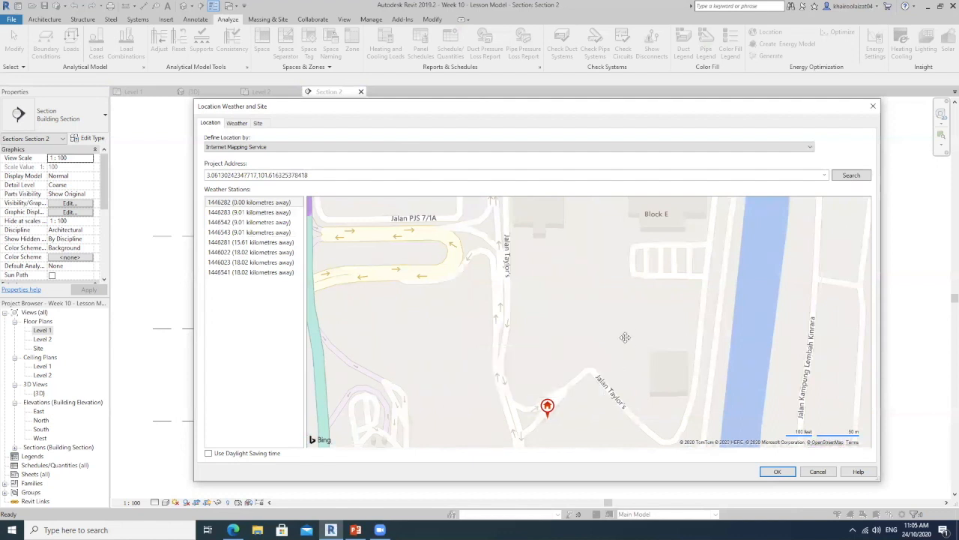
Fine-tune the project location pin to a spot just south of Syopz Mall and Block E at Taylor's Lakeside Campus
{"action": "scroll", "coordinate": [617, 336], "scroll_direction": "down", "scroll_amount": 3}
{"action": "scroll", "coordinate": [616, 337], "scroll_direction": "up", "scroll_amount": 2}
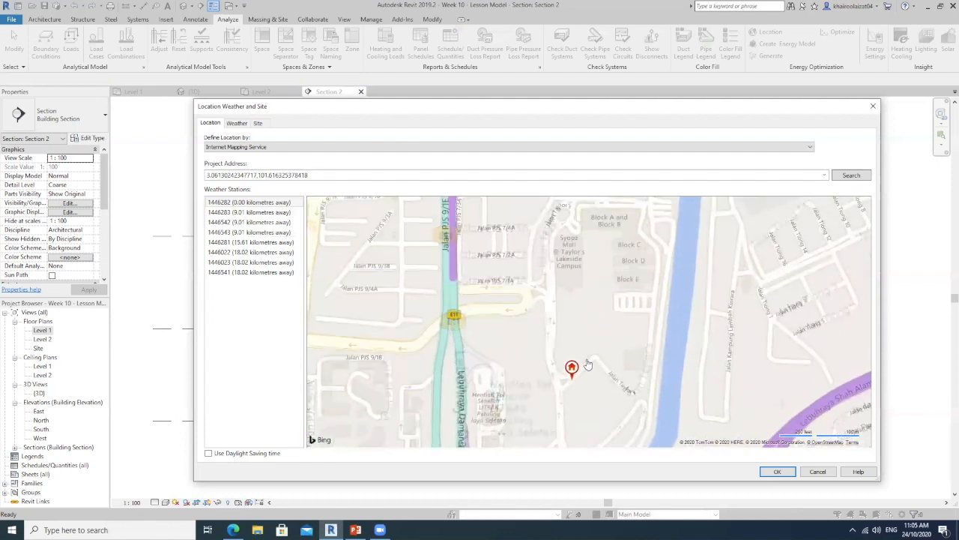
{"action": "left_click_drag", "start_coordinate": [573, 367], "coordinate": [590, 329]}
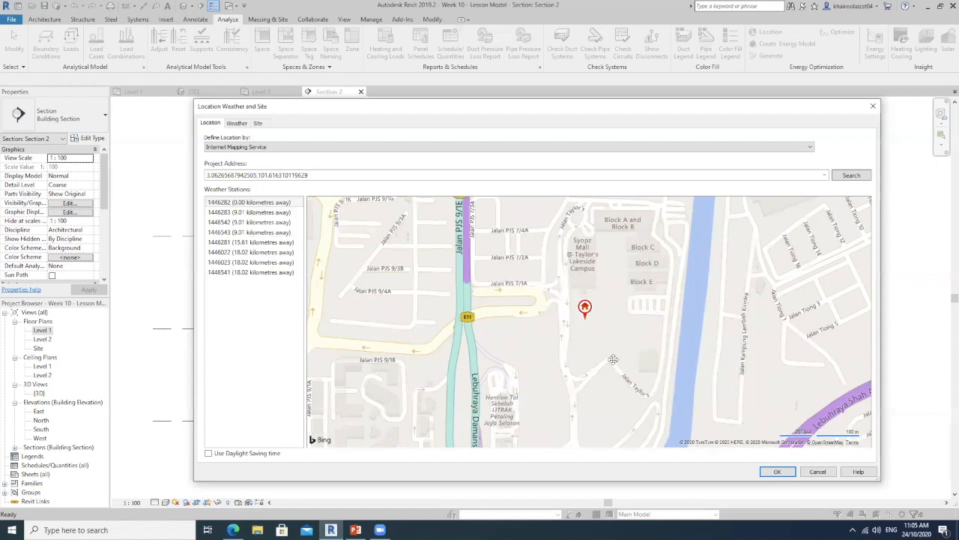
Examine the weather stations around the project pin on the map, including the details of the station in use
{"action": "scroll", "coordinate": [613, 360], "scroll_direction": "down", "scroll_amount": 1}
{"action": "scroll", "coordinate": [589, 368], "scroll_direction": "down", "scroll_amount": 1}
{"action": "scroll", "coordinate": [589, 368], "scroll_direction": "down", "scroll_amount": 2}
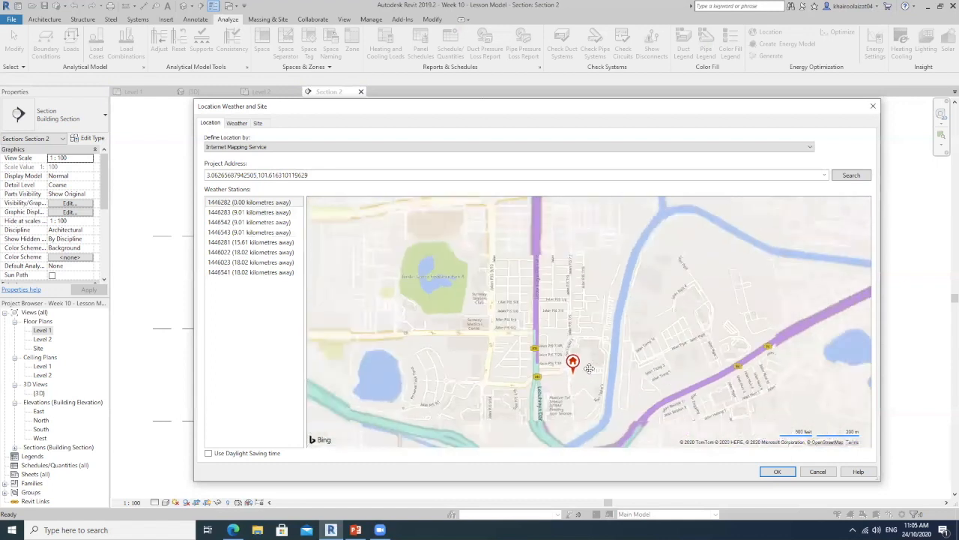
{"action": "scroll", "coordinate": [655, 371], "scroll_direction": "down", "scroll_amount": 3}
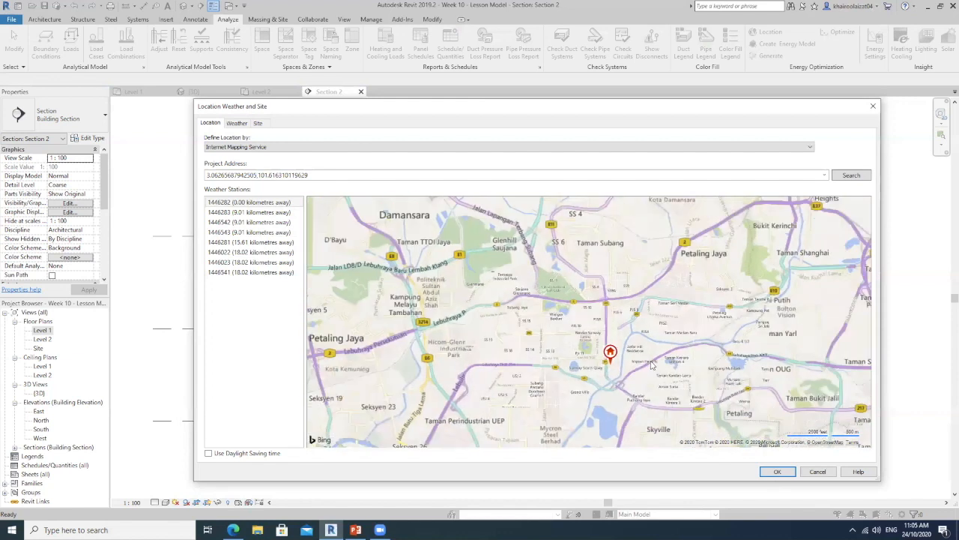
{"action": "scroll", "coordinate": [674, 376], "scroll_direction": "up", "scroll_amount": 1}
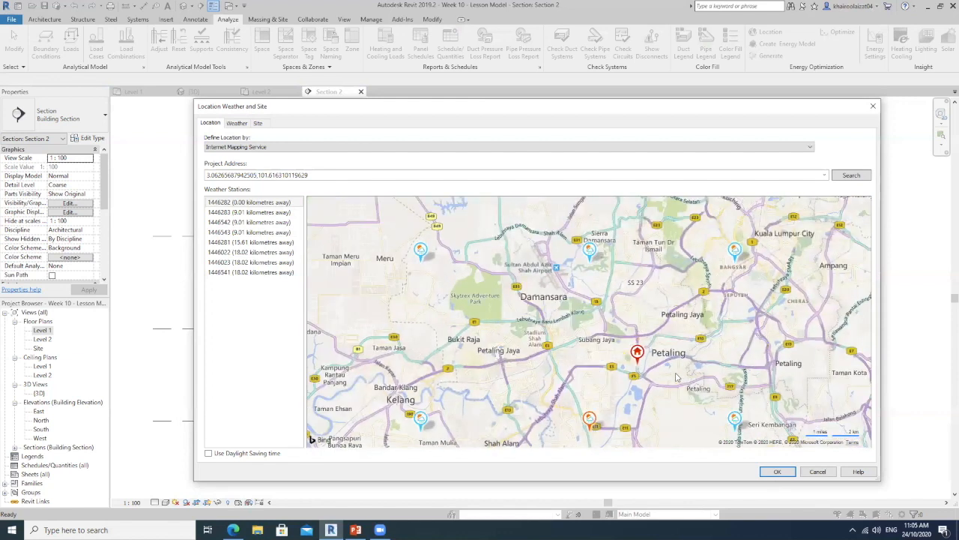
{"action": "mouse_move", "coordinate": [641, 361]}
{"action": "mouse_move", "coordinate": [421, 254]}
{"action": "mouse_move", "coordinate": [590, 420]}
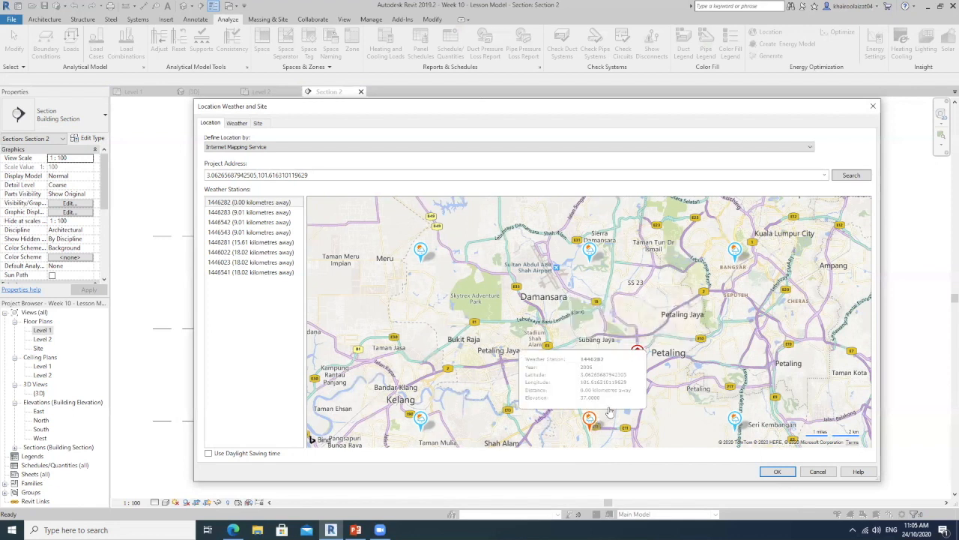
{"action": "scroll", "coordinate": [641, 390], "scroll_direction": "up", "scroll_amount": 2}
{"action": "scroll", "coordinate": [641, 391], "scroll_direction": "up", "scroll_amount": 4}
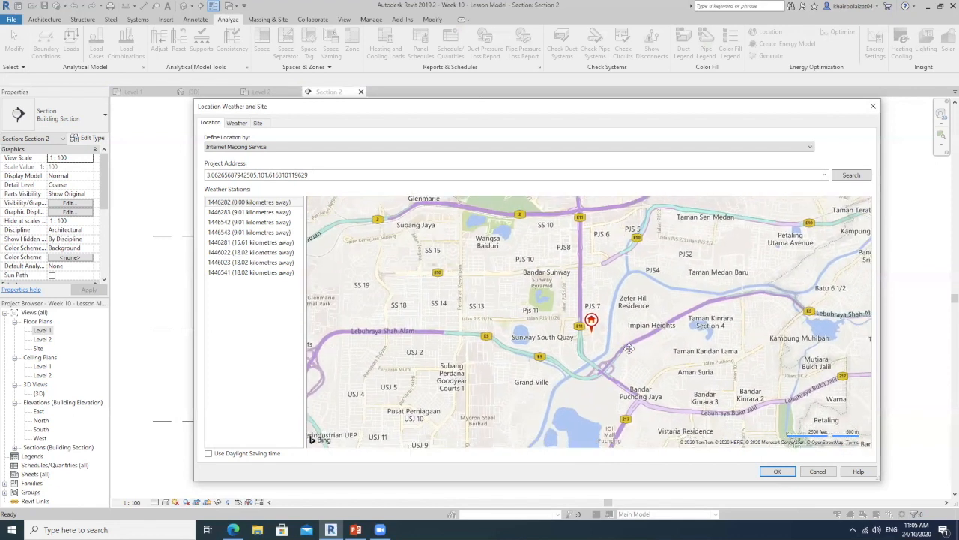
{"action": "left_click_drag", "start_coordinate": [583, 372], "coordinate": [595, 392]}
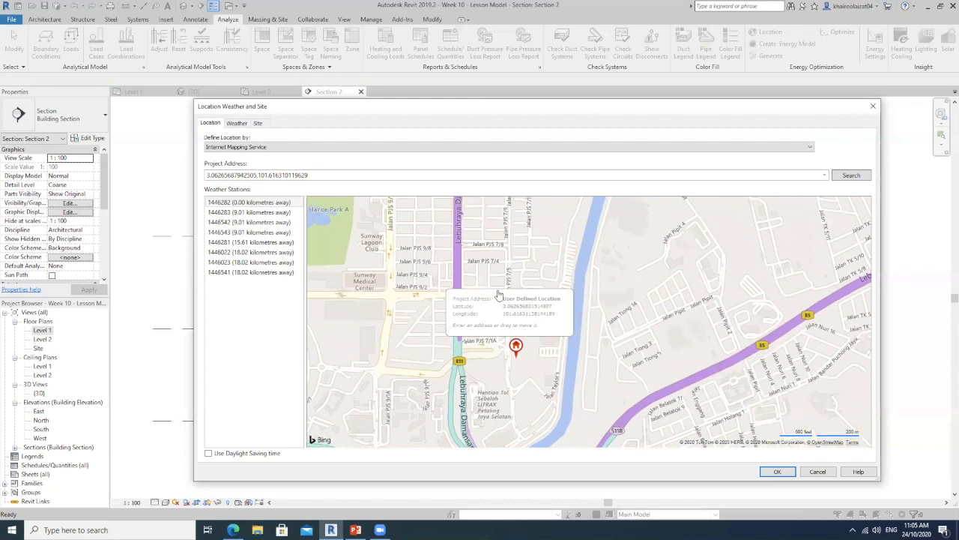
Check the weather station's cooling design temperatures and accept the location settings
{"action": "left_click", "coordinate": [236, 123]}
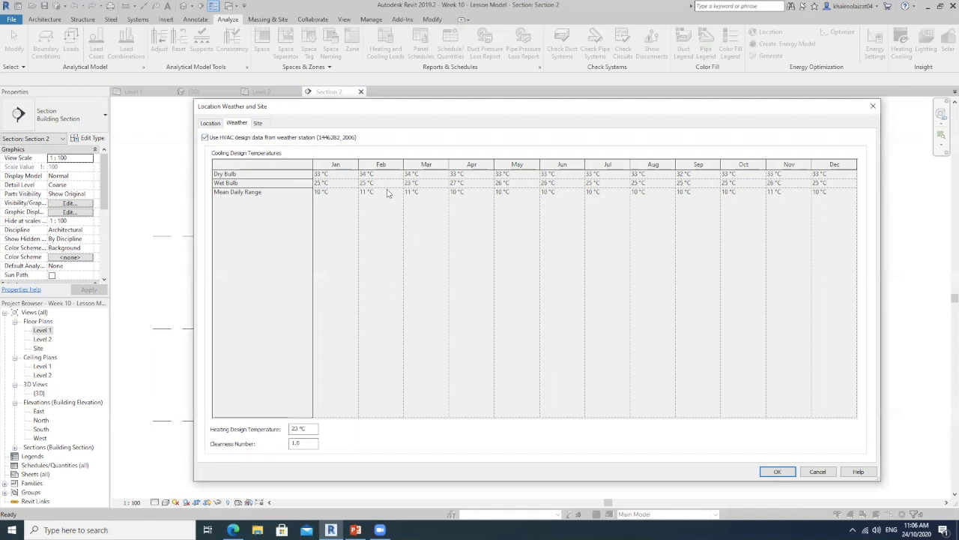
{"action": "left_click", "coordinate": [211, 124]}
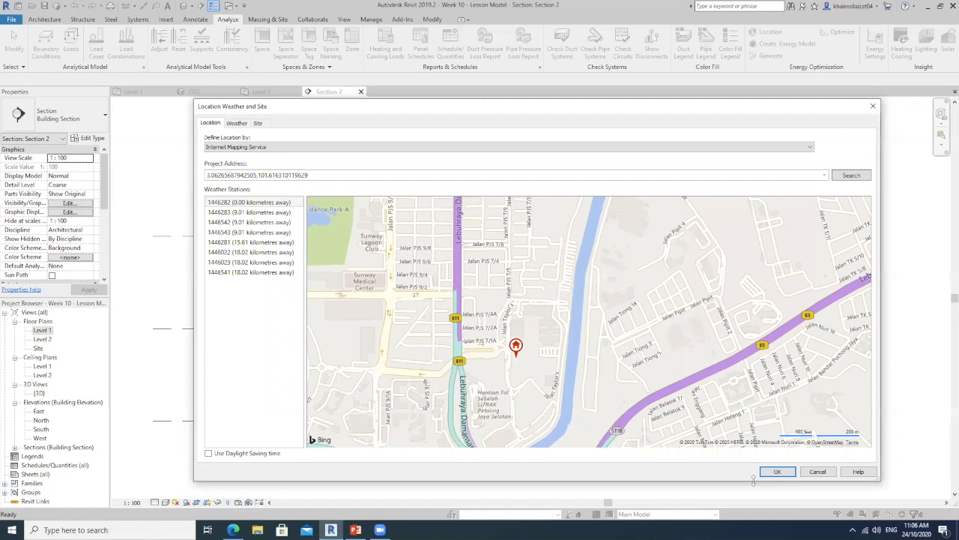
{"action": "left_click", "coordinate": [777, 471]}
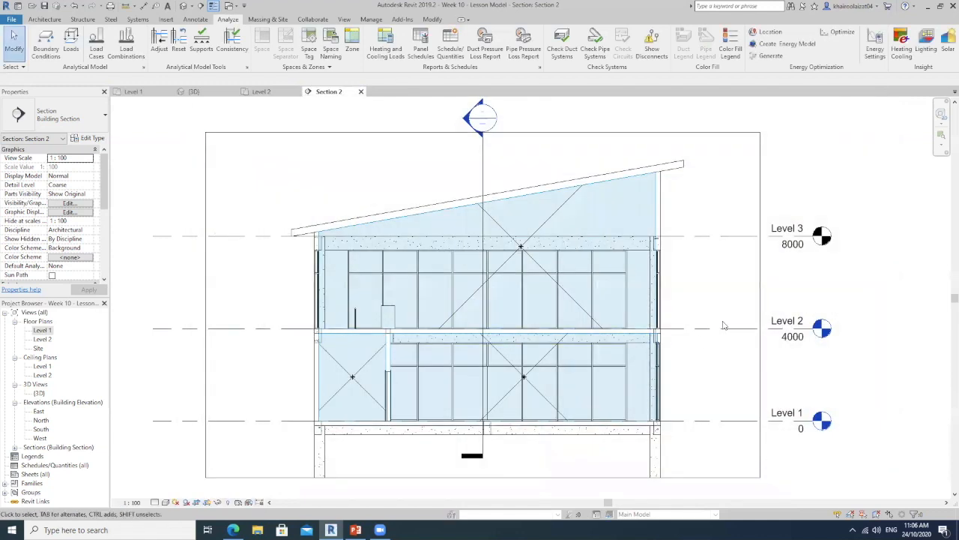
Switch to the PowerPoint slide and colour the points on setting the location and the energy settings blue
{"action": "left_click", "coordinate": [356, 530]}
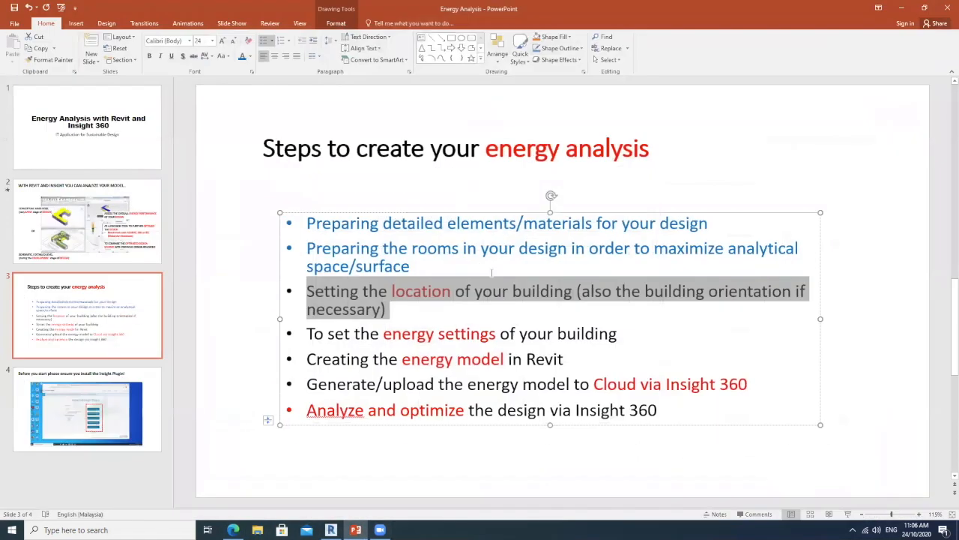
{"action": "left_click_drag", "start_coordinate": [404, 310], "coordinate": [311, 286]}
{"action": "left_click", "coordinate": [242, 57]}
{"action": "left_click_drag", "start_coordinate": [619, 333], "coordinate": [307, 334]}
{"action": "left_click", "coordinate": [242, 57]}
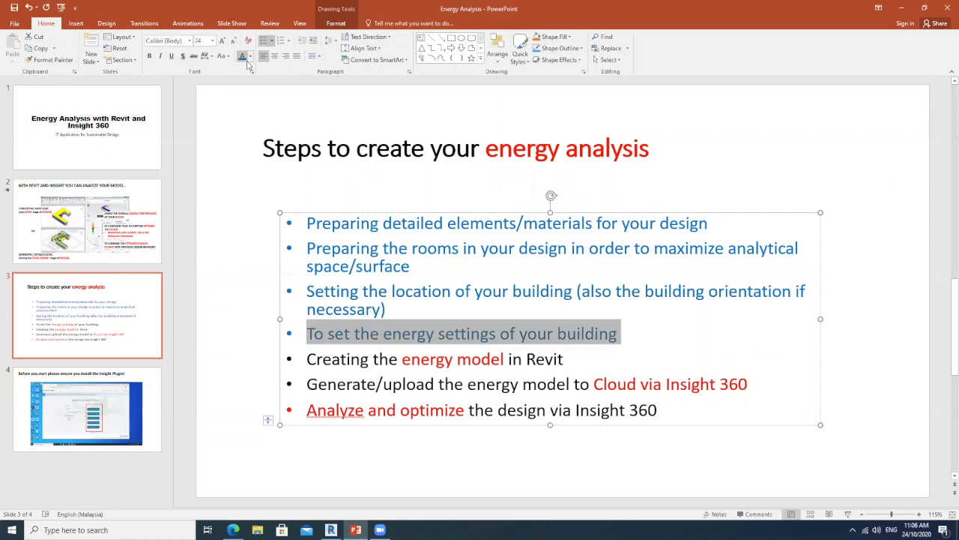
Switch back to Revit, show the default 3D view and open the Energy Settings
{"action": "left_click", "coordinate": [331, 530]}
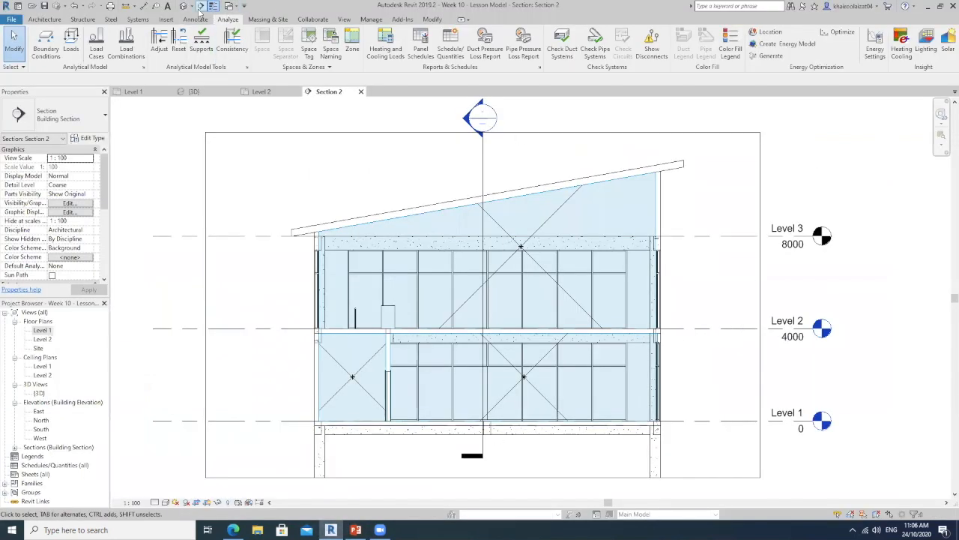
{"action": "left_click", "coordinate": [184, 8]}
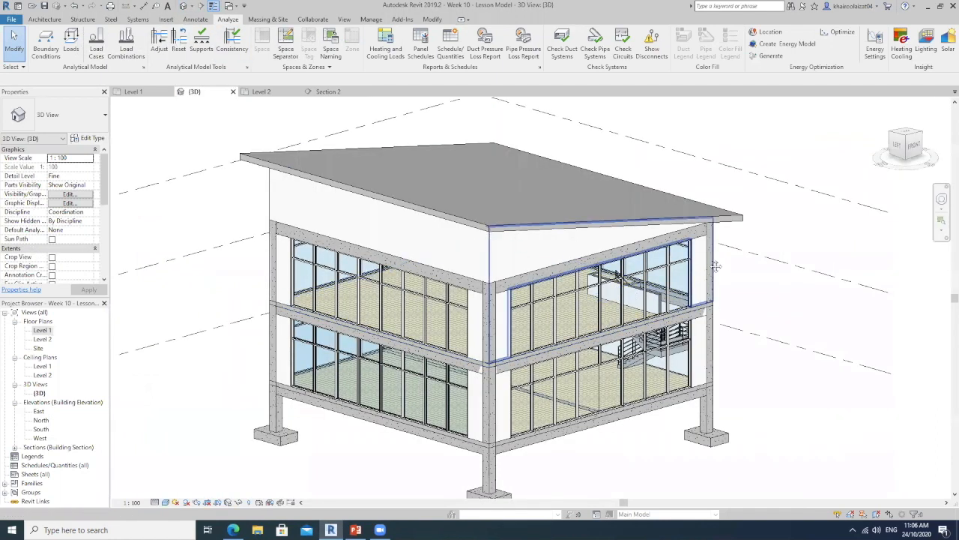
{"action": "middle_click_drag", "start_coordinate": [672, 284], "coordinate": [673, 268]}
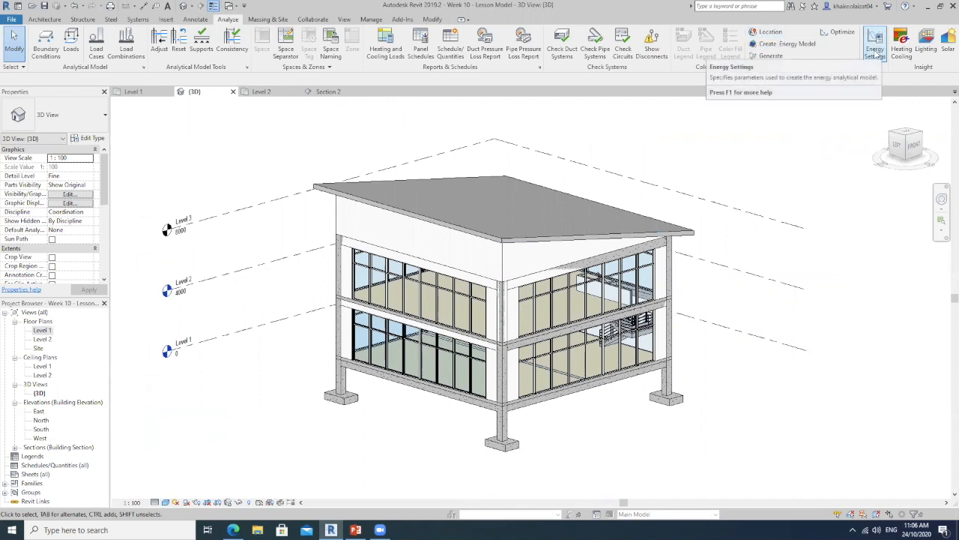
{"action": "left_click", "coordinate": [877, 54]}
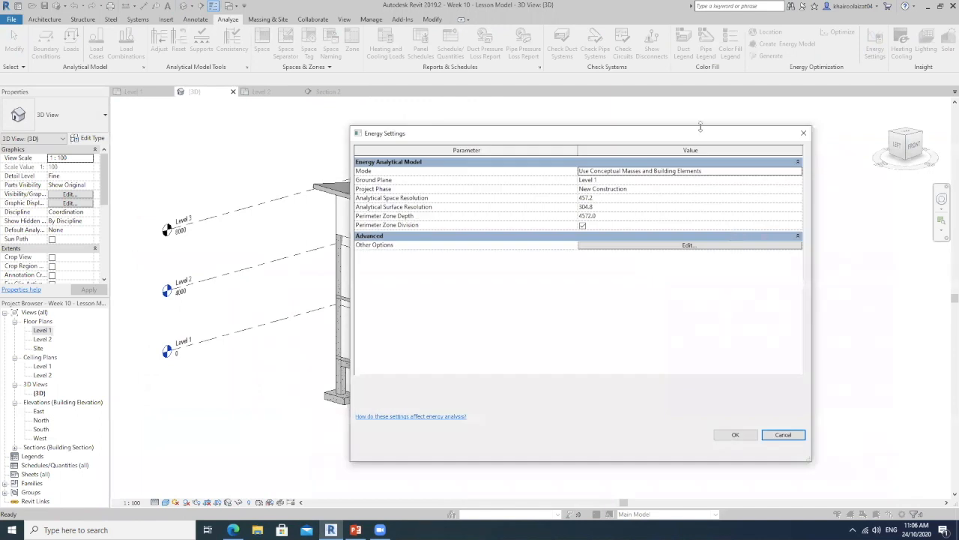
{"action": "left_click_drag", "start_coordinate": [603, 143], "coordinate": [518, 147]}
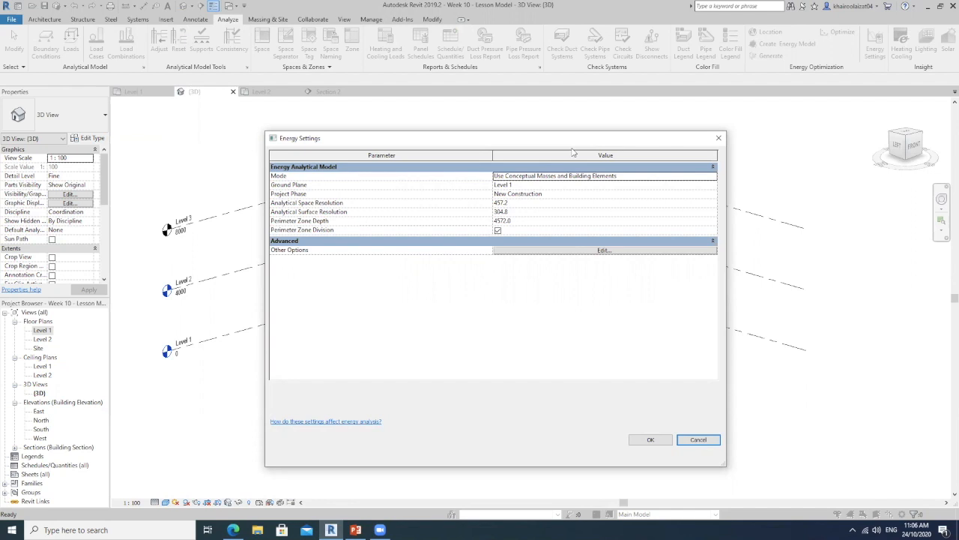
{"action": "left_click_drag", "start_coordinate": [571, 150], "coordinate": [597, 152]}
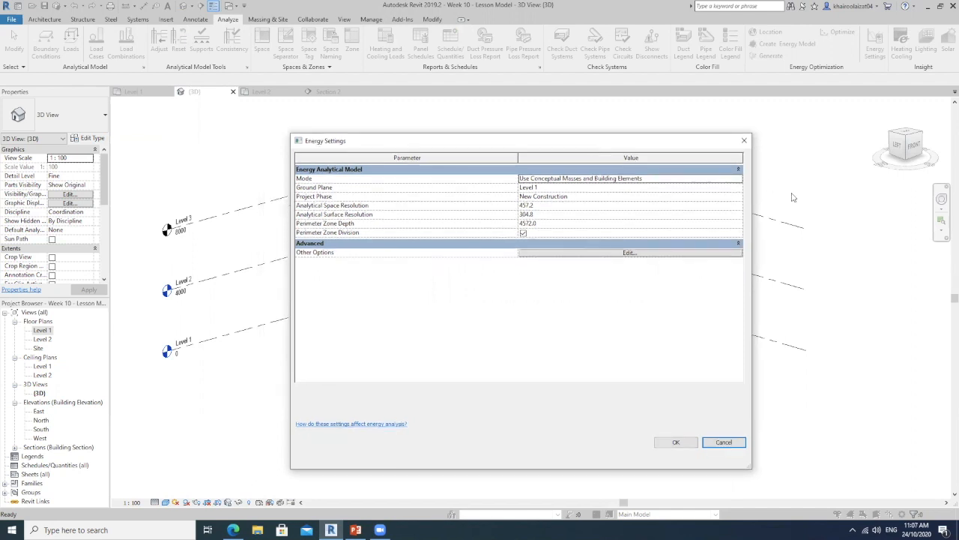
Set the energy analytical model's mode to Use Building Elements, checking the other available modes against the building in the view
{"action": "left_click", "coordinate": [738, 181]}
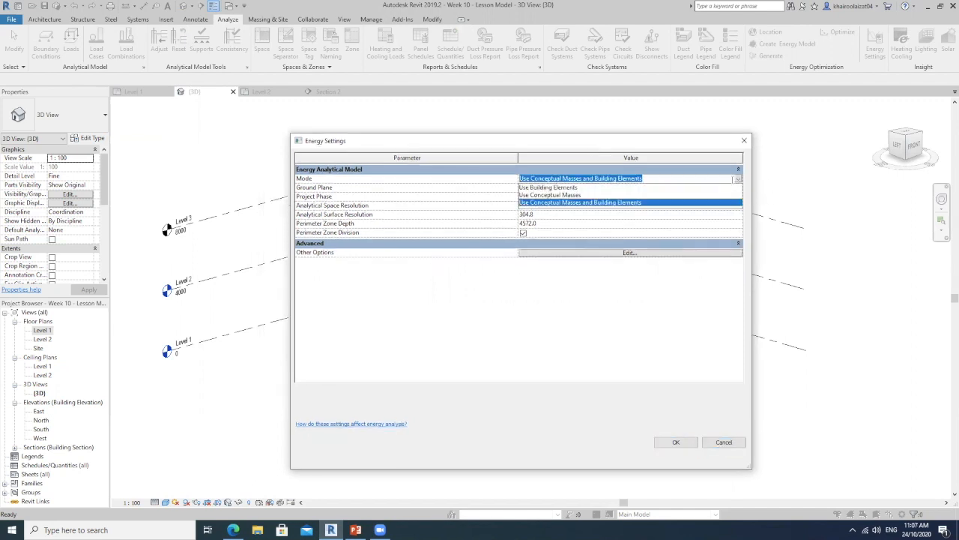
{"action": "left_click", "coordinate": [547, 187]}
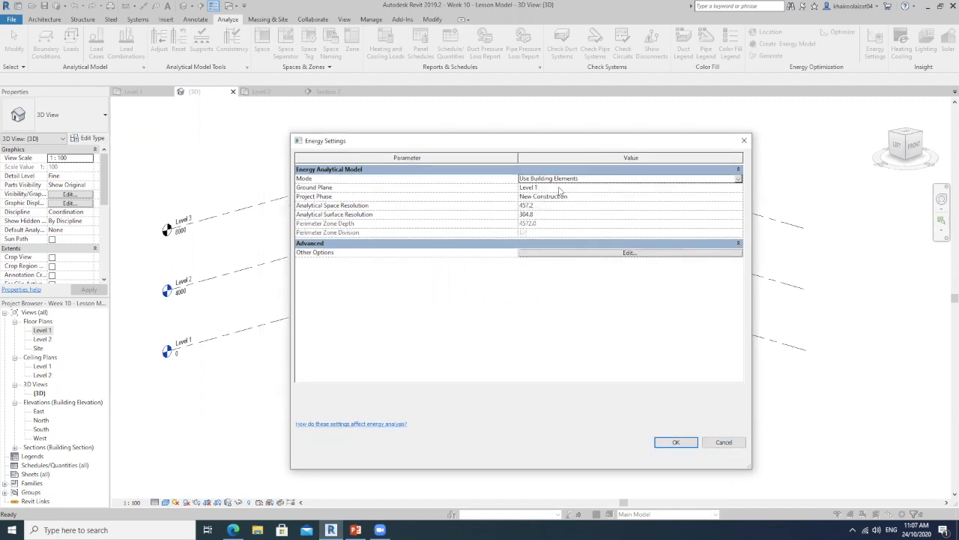
{"action": "left_click", "coordinate": [739, 182]}
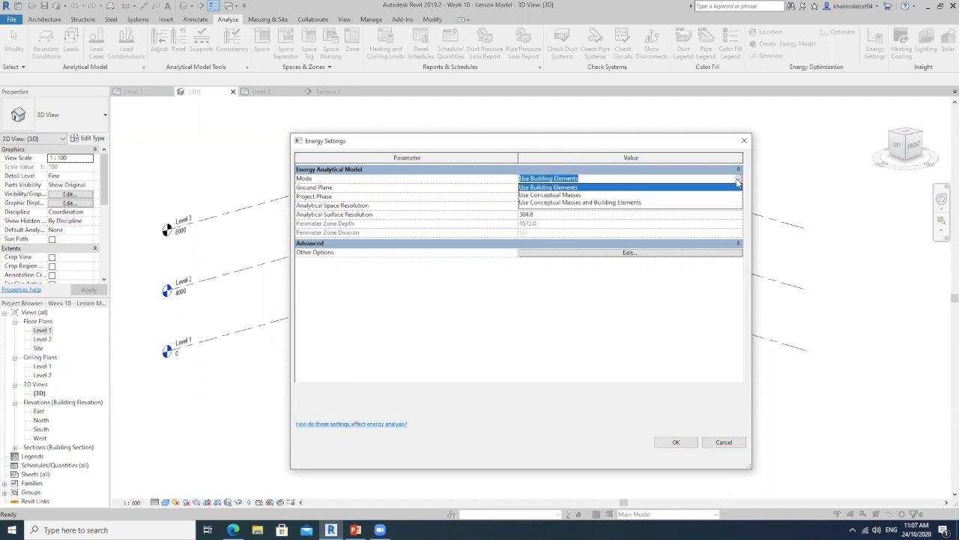
{"action": "left_click", "coordinate": [739, 182]}
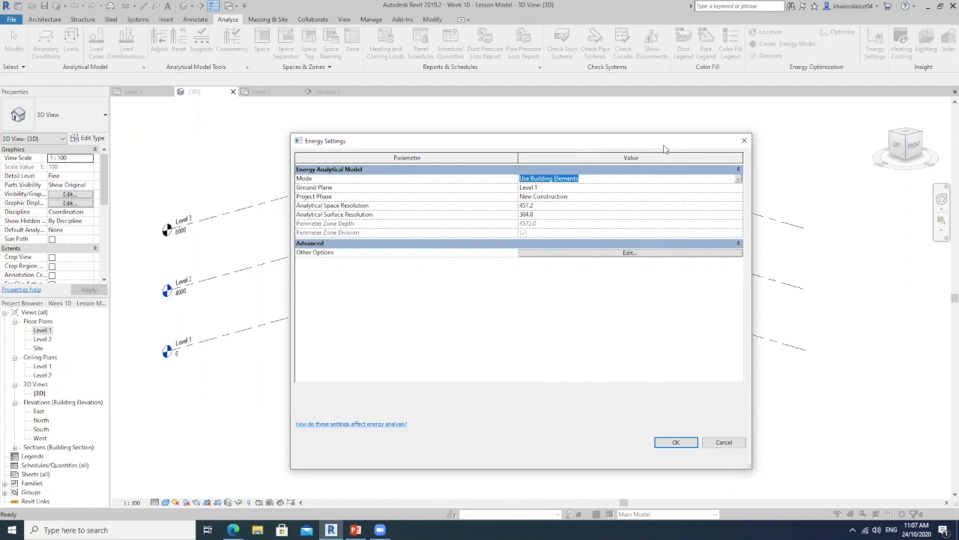
{"action": "left_click_drag", "start_coordinate": [664, 150], "coordinate": [757, 162]}
{"action": "left_click", "coordinate": [831, 192]}
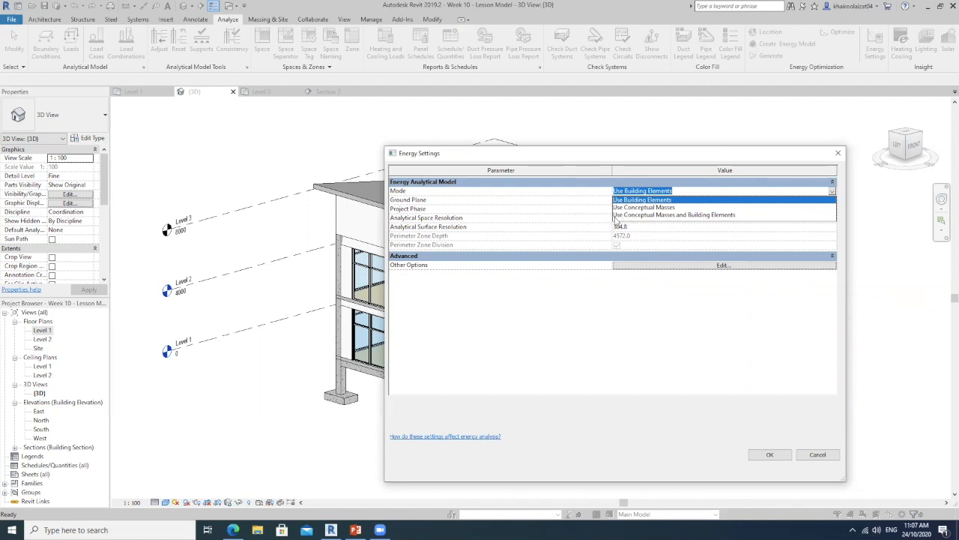
{"action": "left_click", "coordinate": [635, 152]}
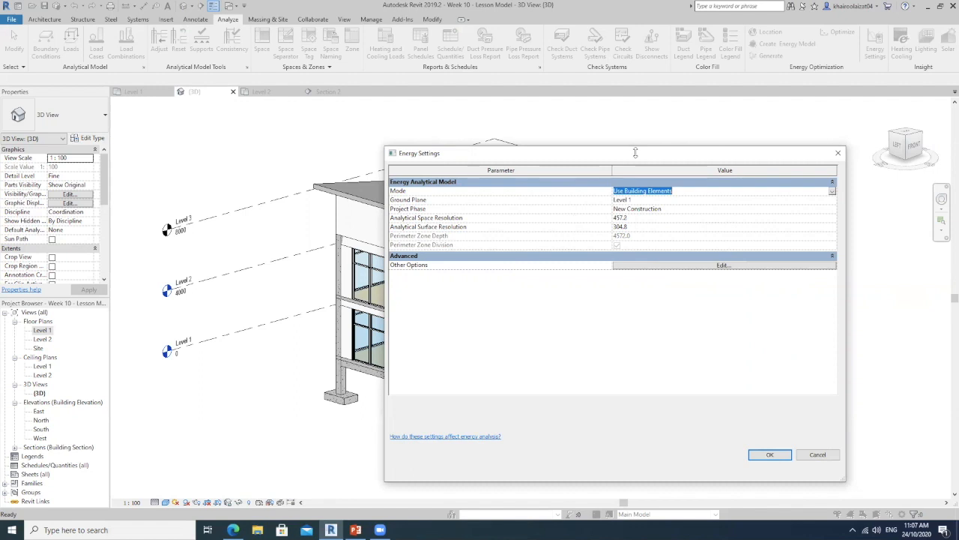
{"action": "left_click_drag", "start_coordinate": [636, 153], "coordinate": [742, 179]}
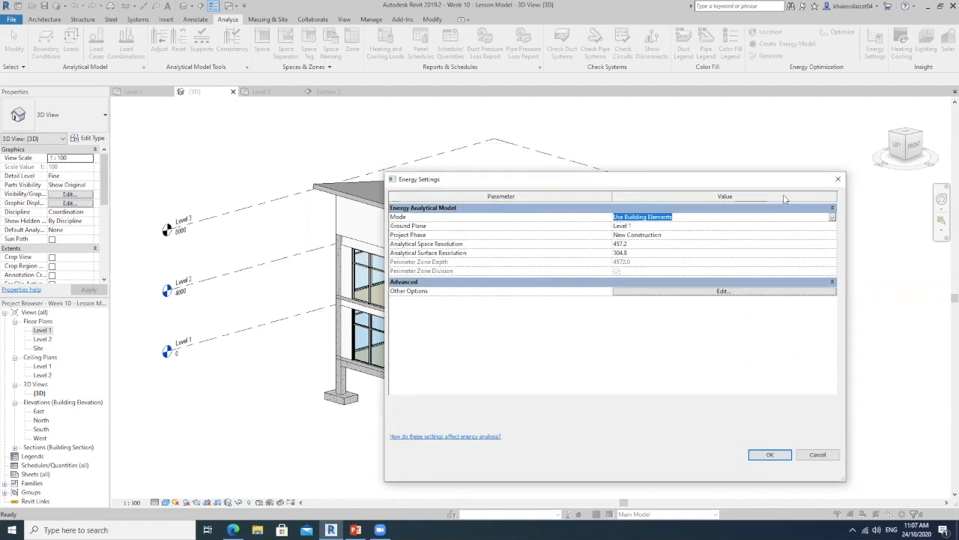
{"action": "left_click_drag", "start_coordinate": [616, 178], "coordinate": [521, 150]}
{"action": "left_click", "coordinate": [736, 190]}
{"action": "left_click", "coordinate": [618, 197]}
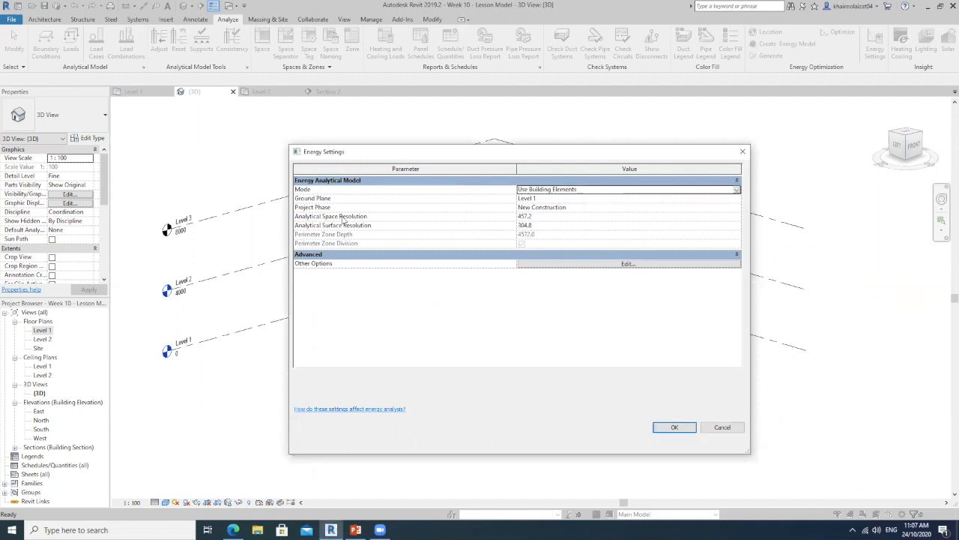
Check the ground plane level choices against the levels in the 3D view, keeping Level 1
{"action": "left_click", "coordinate": [738, 200]}
{"action": "left_click", "coordinate": [738, 200]}
{"action": "left_click", "coordinate": [535, 210]}
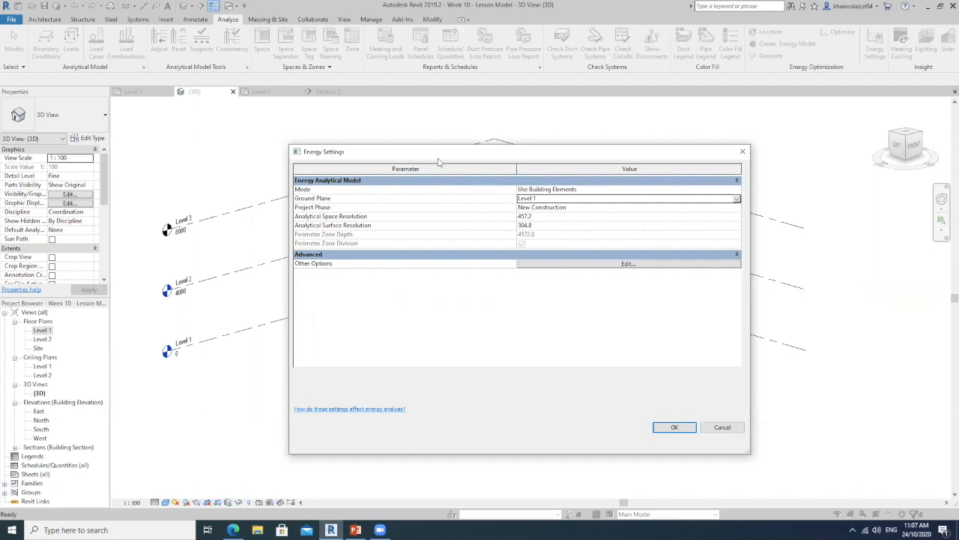
{"action": "left_click_drag", "start_coordinate": [438, 160], "coordinate": [584, 174]}
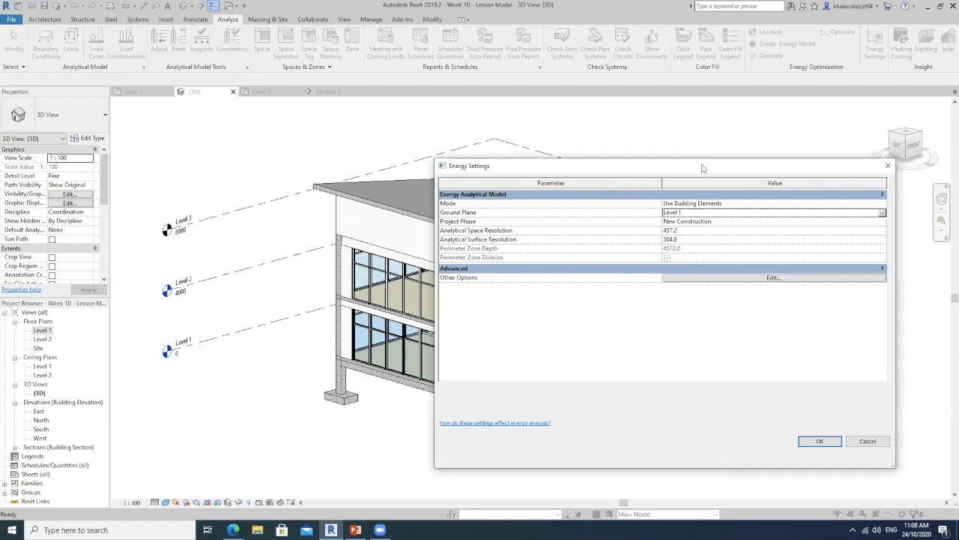
{"action": "left_click_drag", "start_coordinate": [709, 166], "coordinate": [640, 160]}
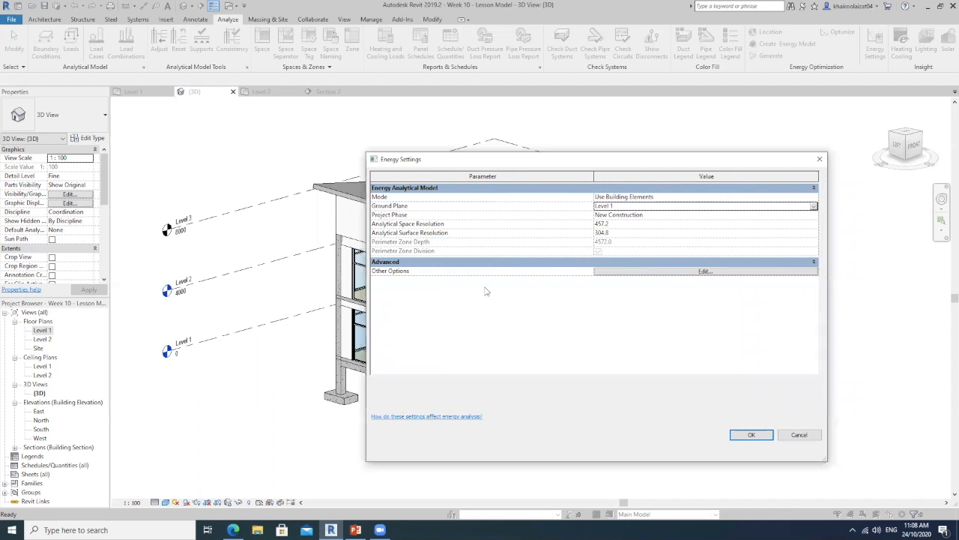
Open the advanced energy options and choose Office as the building type
{"action": "left_click", "coordinate": [621, 271]}
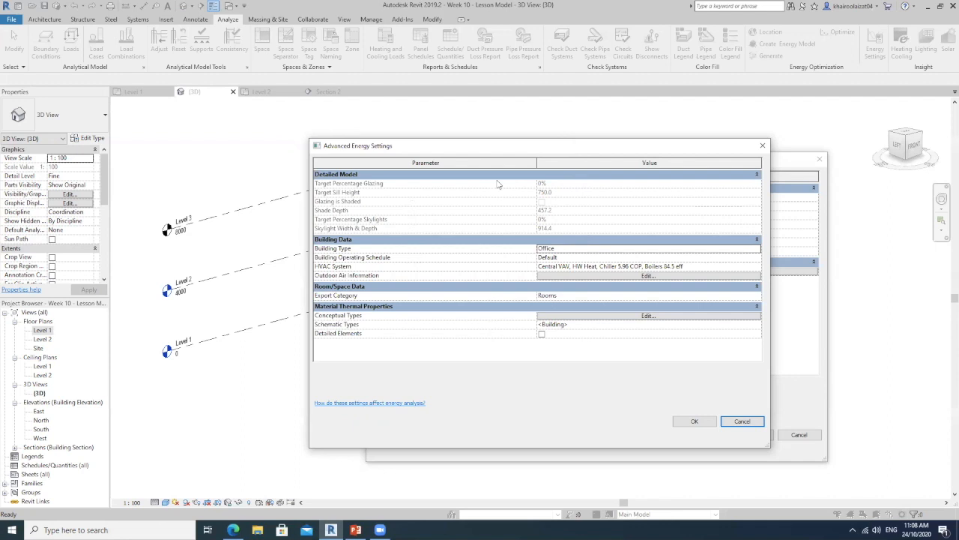
{"action": "left_click_drag", "start_coordinate": [576, 149], "coordinate": [664, 198]}
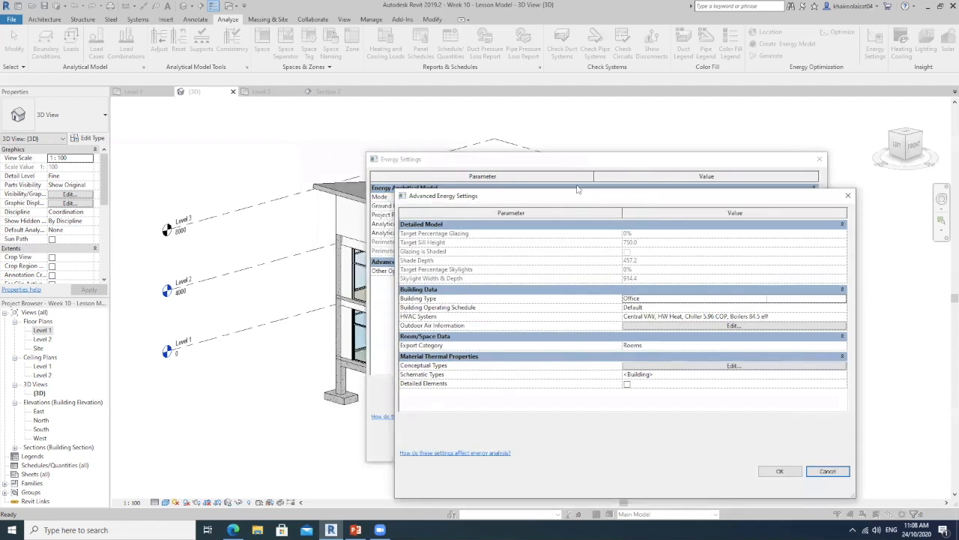
{"action": "left_click_drag", "start_coordinate": [580, 195], "coordinate": [547, 152]}
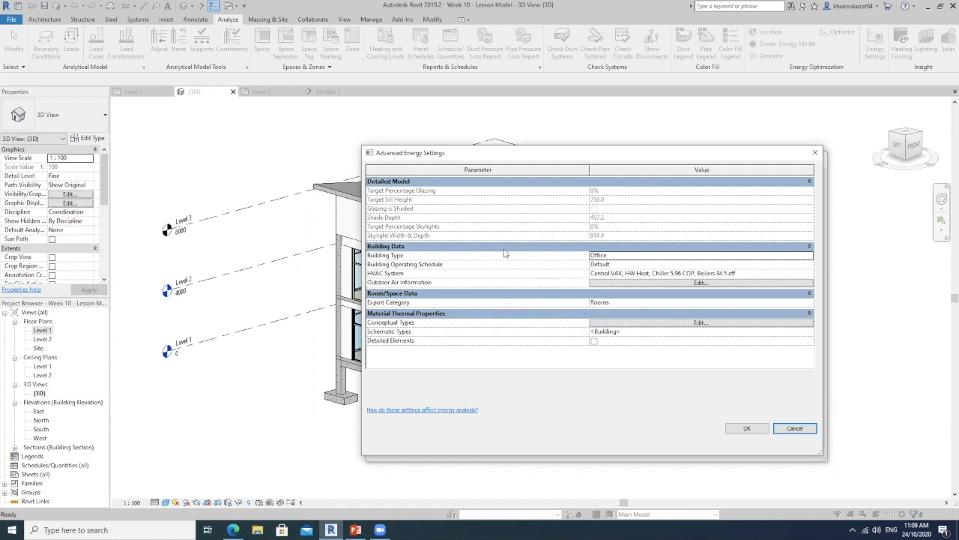
{"action": "left_click", "coordinate": [809, 256]}
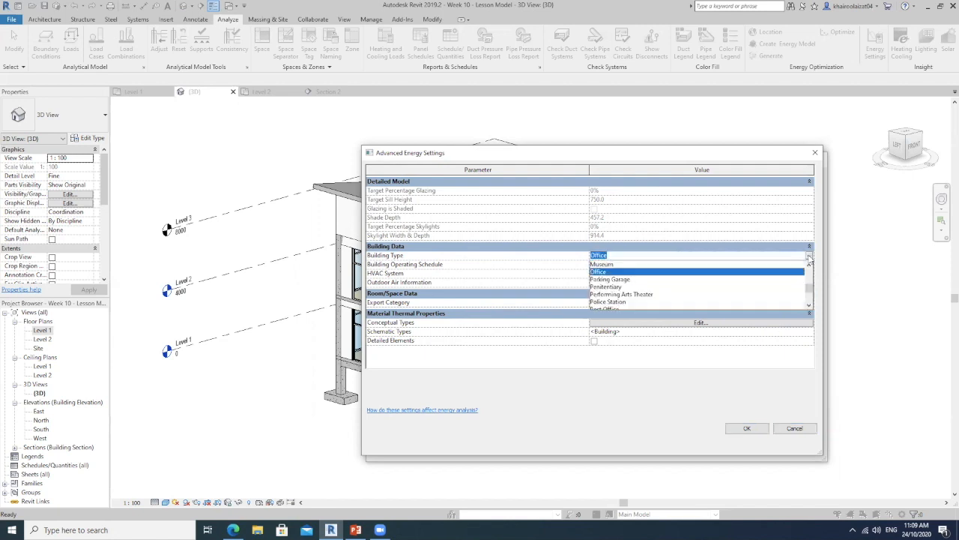
{"action": "mouse_move", "coordinate": [809, 291]}
{"action": "left_mouse_down"}
{"action": "mouse_move", "coordinate": [810, 268]}
{"action": "mouse_move", "coordinate": [810, 293]}
{"action": "mouse_move", "coordinate": [809, 285]}
{"action": "left_mouse_up"}
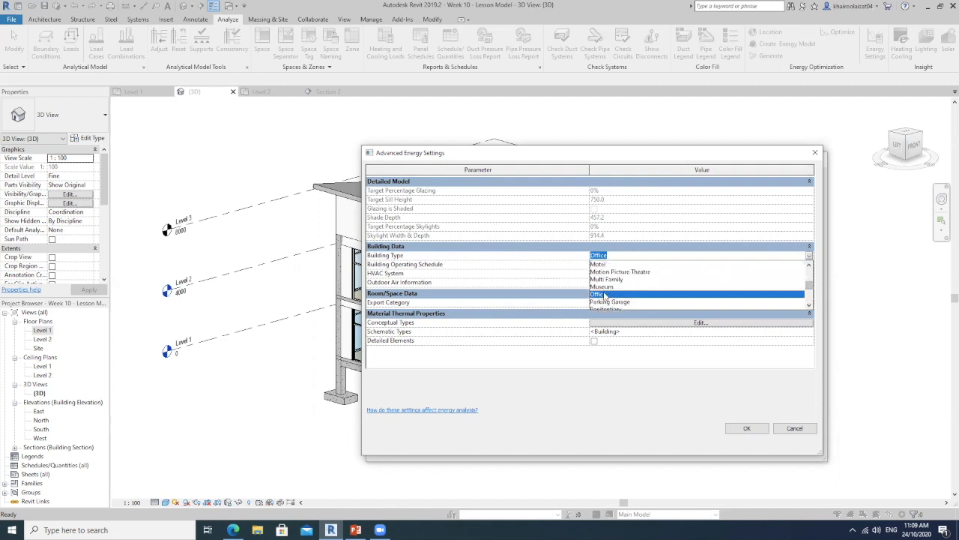
{"action": "left_click", "coordinate": [604, 294]}
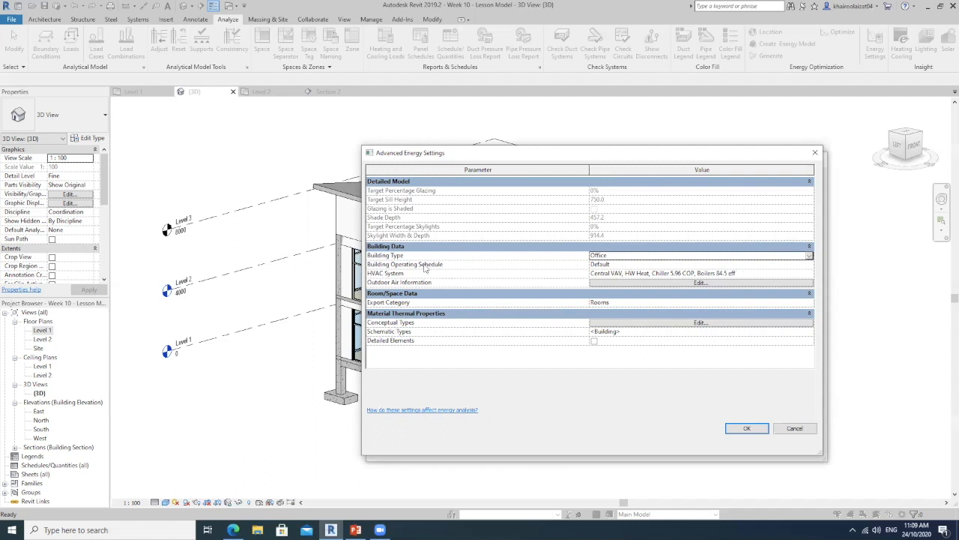
Review the available building operating schedules, keeping the Default schedule
{"action": "left_click", "coordinate": [809, 264]}
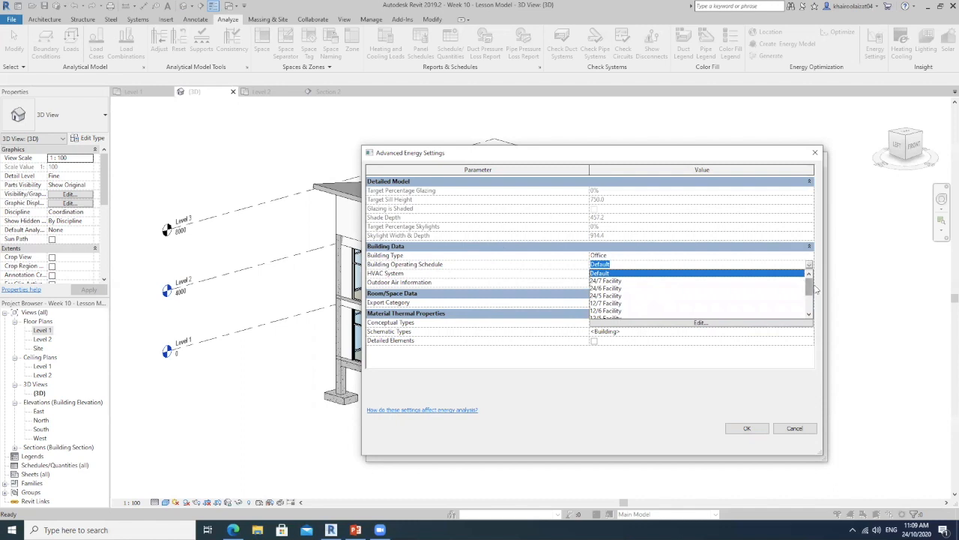
{"action": "mouse_move", "coordinate": [810, 288]}
{"action": "left_mouse_down"}
{"action": "mouse_move", "coordinate": [810, 303]}
{"action": "mouse_move", "coordinate": [812, 283]}
{"action": "left_mouse_up"}
{"action": "left_click", "coordinate": [628, 265]}
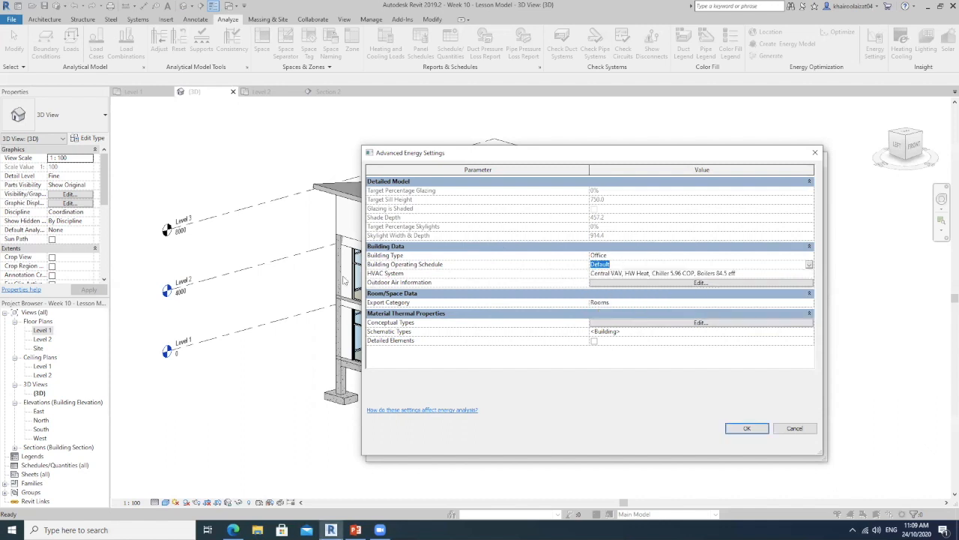
Review the available HVAC systems, keeping Central VAV, HW Heat, Chiller 5.96 COP, Boilers 84.5 eff
{"action": "left_click", "coordinate": [809, 274]}
{"action": "left_click", "coordinate": [808, 275]}
{"action": "left_click", "coordinate": [652, 298]}
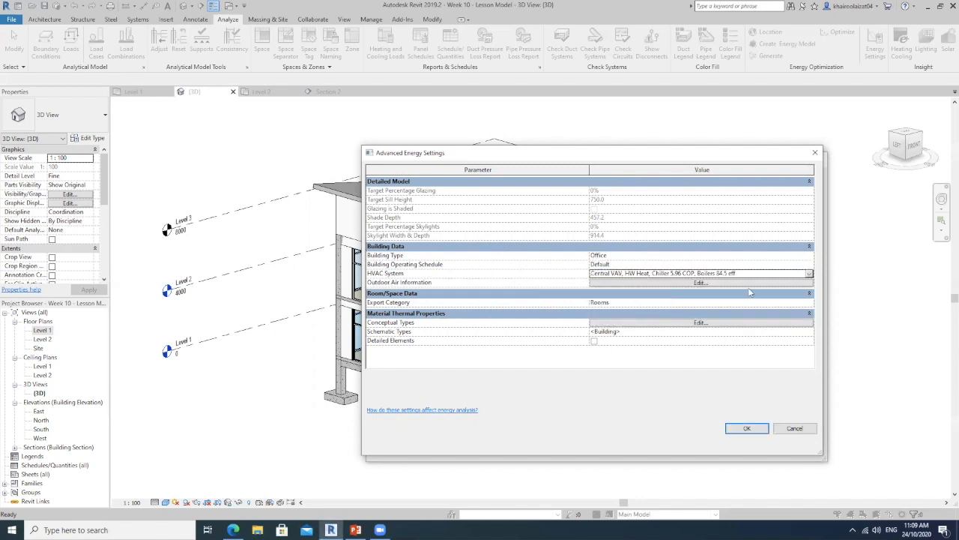
{"action": "left_click", "coordinate": [808, 274]}
{"action": "left_click", "coordinate": [808, 274]}
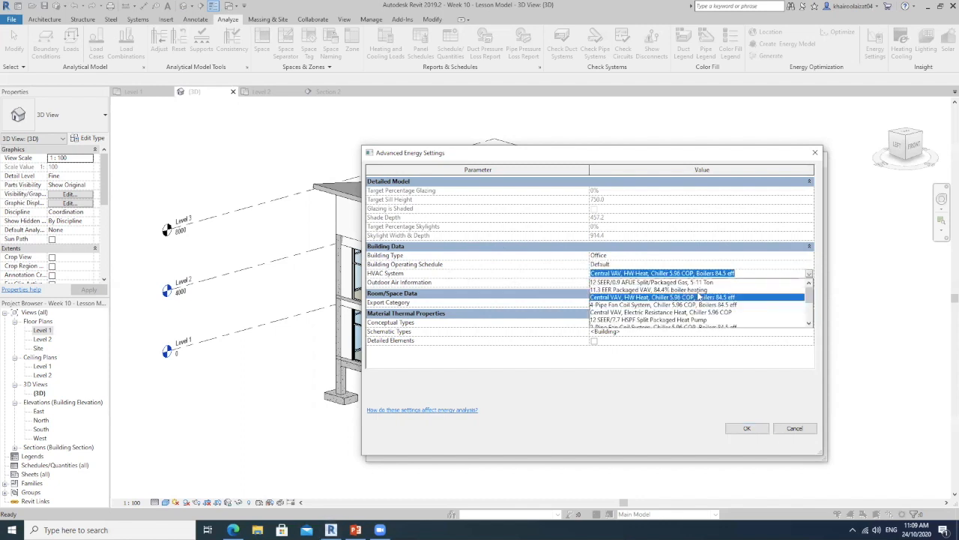
{"action": "left_click_drag", "start_coordinate": [808, 292], "coordinate": [809, 297]}
{"action": "left_click", "coordinate": [778, 273]}
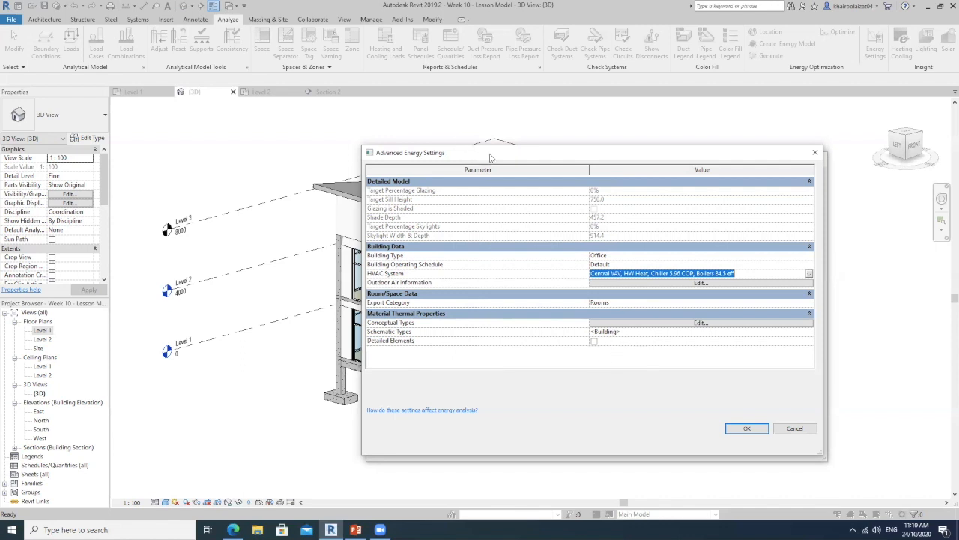
Open the Conceptual Types, examine the constructions assigned to the mass model elements, and close them without changes
{"action": "left_click_drag", "start_coordinate": [490, 158], "coordinate": [517, 141]}
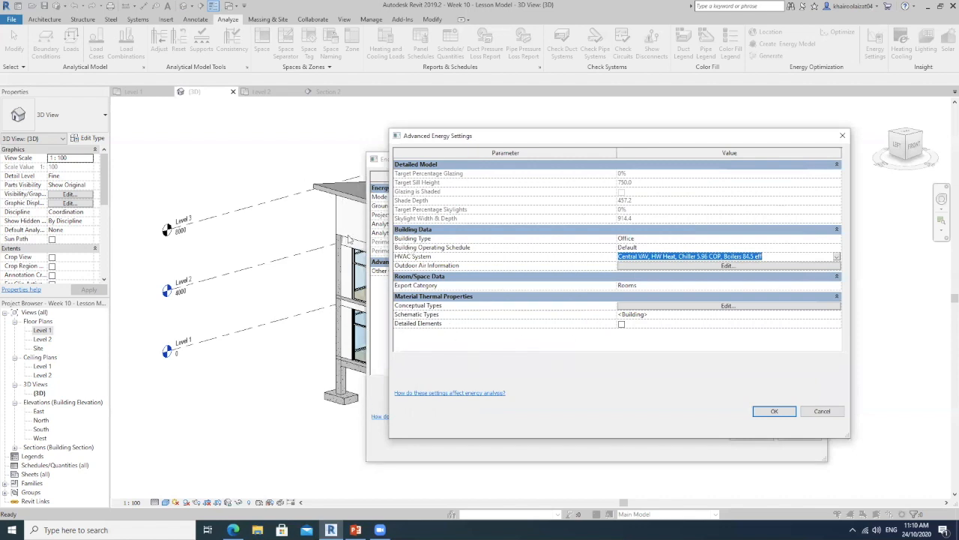
{"action": "left_click", "coordinate": [669, 308]}
{"action": "left_click", "coordinate": [664, 357]}
{"action": "left_click_drag", "start_coordinate": [669, 360], "coordinate": [635, 361]}
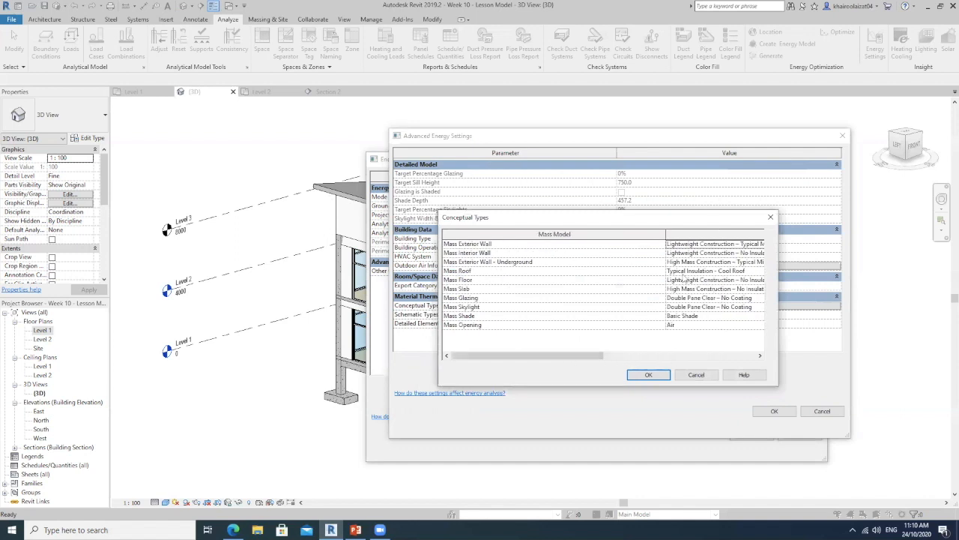
{"action": "left_click", "coordinate": [644, 357]}
{"action": "left_click_drag", "start_coordinate": [644, 358], "coordinate": [517, 358]}
{"action": "left_click", "coordinate": [770, 217]}
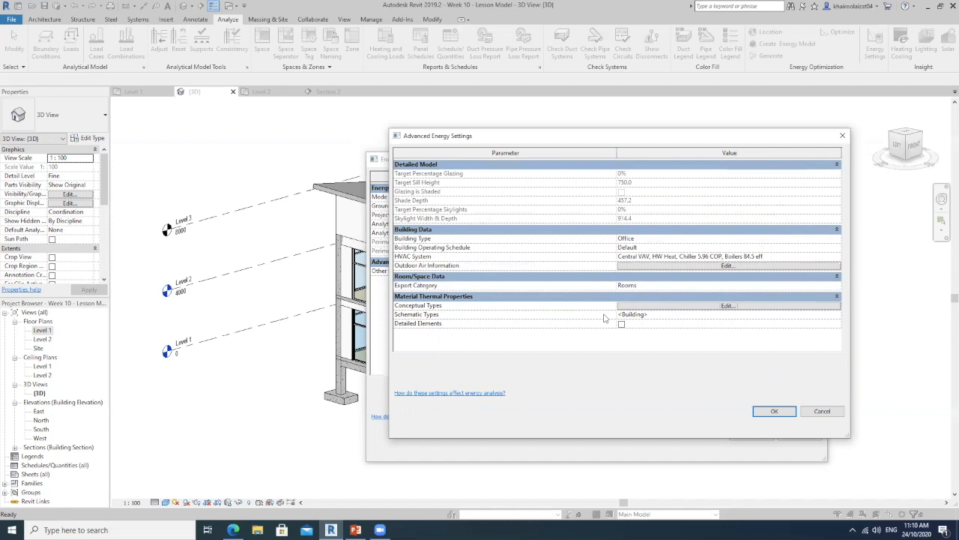
Reopen the Conceptual Types and check the constructions of the mass exterior and interior walls
{"action": "left_click", "coordinate": [659, 307]}
{"action": "left_click_drag", "start_coordinate": [584, 358], "coordinate": [738, 359]}
{"action": "left_click", "coordinate": [586, 255]}
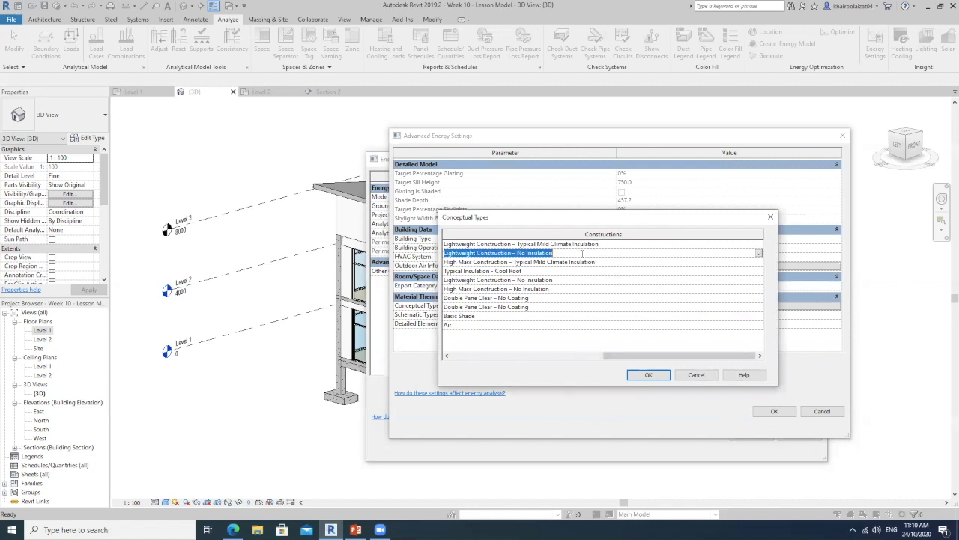
{"action": "left_click_drag", "start_coordinate": [675, 359], "coordinate": [540, 358]}
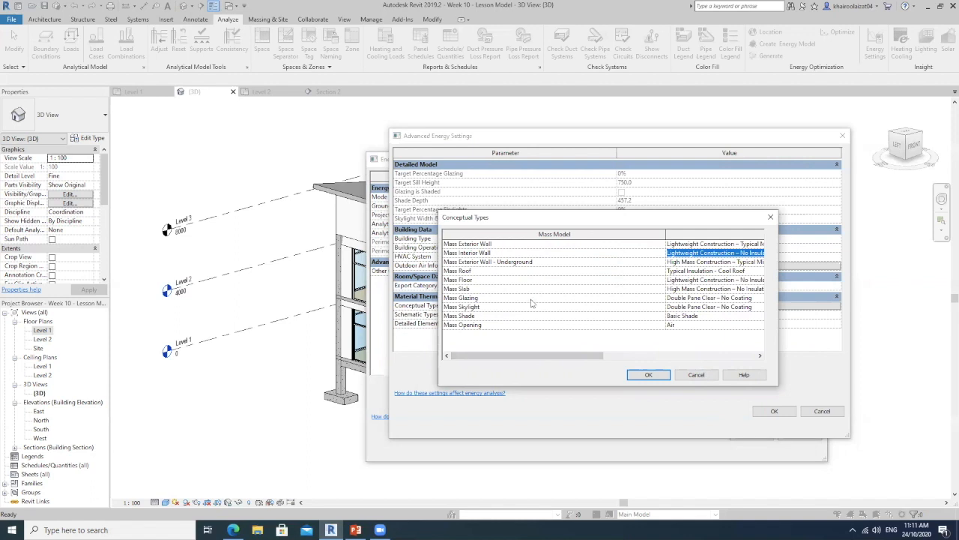
{"action": "left_click_drag", "start_coordinate": [599, 359], "coordinate": [659, 355]}
{"action": "left_click", "coordinate": [716, 245]}
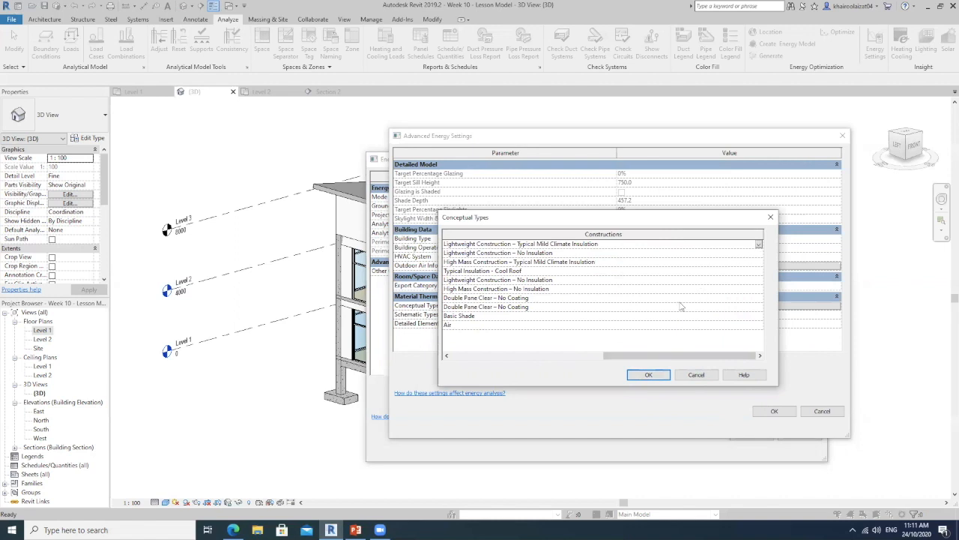
{"action": "left_click_drag", "start_coordinate": [675, 355], "coordinate": [525, 357]}
{"action": "left_click", "coordinate": [770, 216]}
Open the building's Schematic Types and enlarge the dialog to read the analytic constructions for each category
{"action": "left_click", "coordinate": [658, 315]}
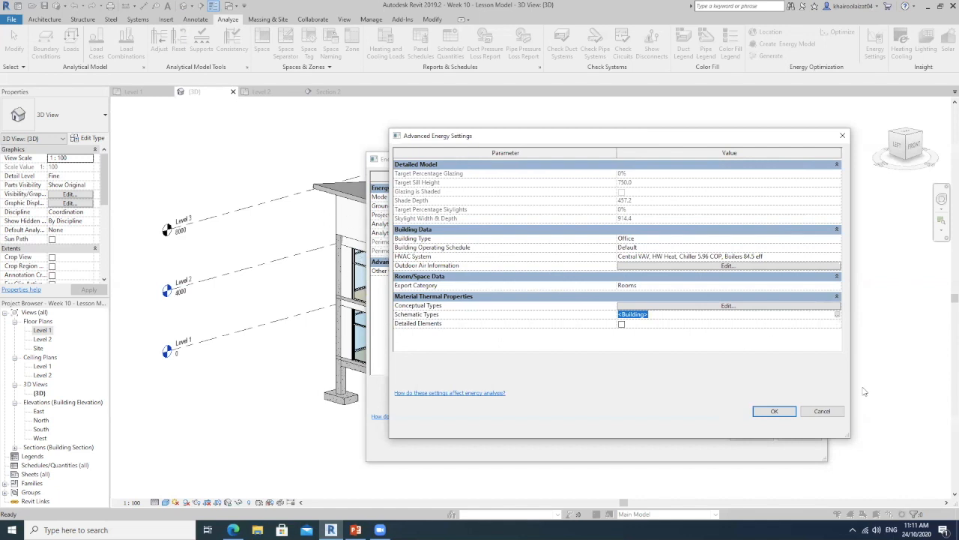
{"action": "left_click", "coordinate": [837, 317]}
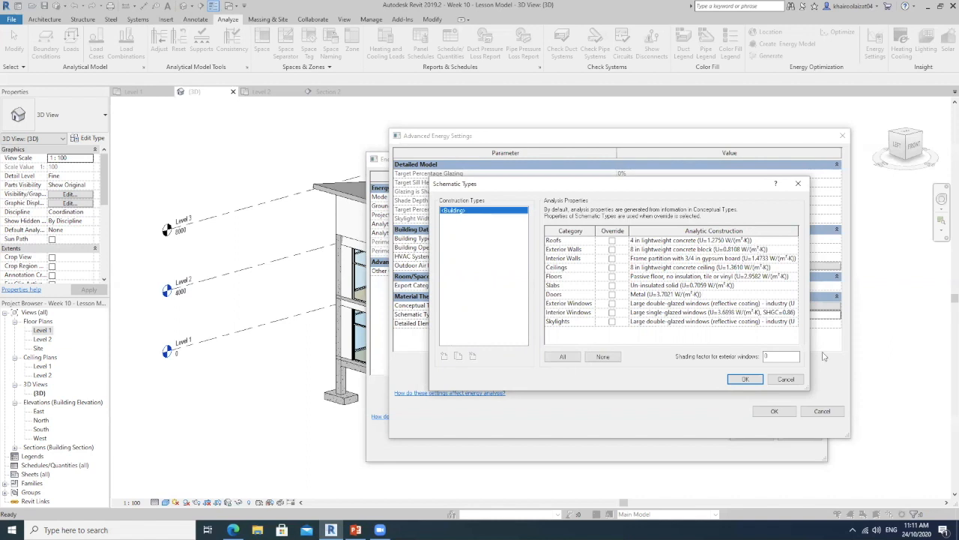
{"action": "left_click_drag", "start_coordinate": [807, 391], "coordinate": [847, 398]}
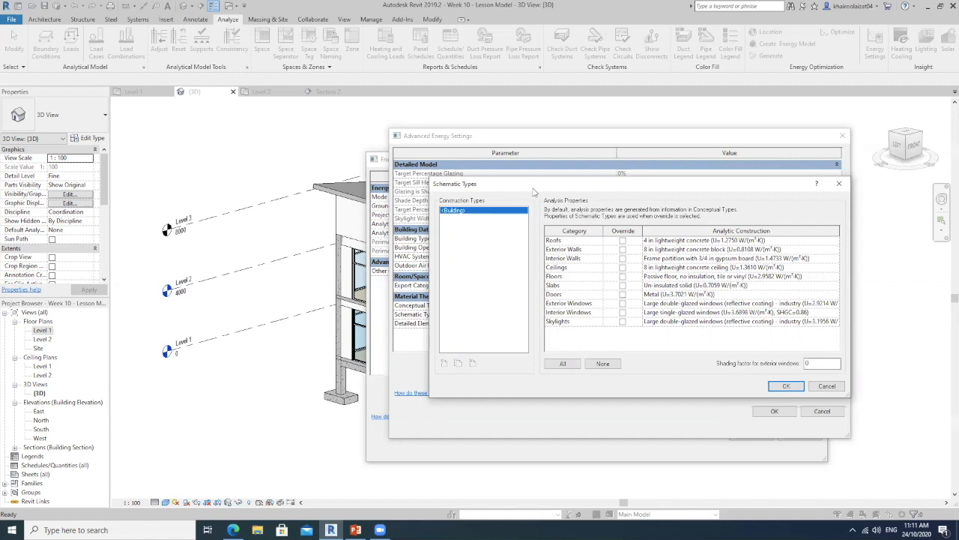
{"action": "left_click_drag", "start_coordinate": [534, 191], "coordinate": [454, 178]}
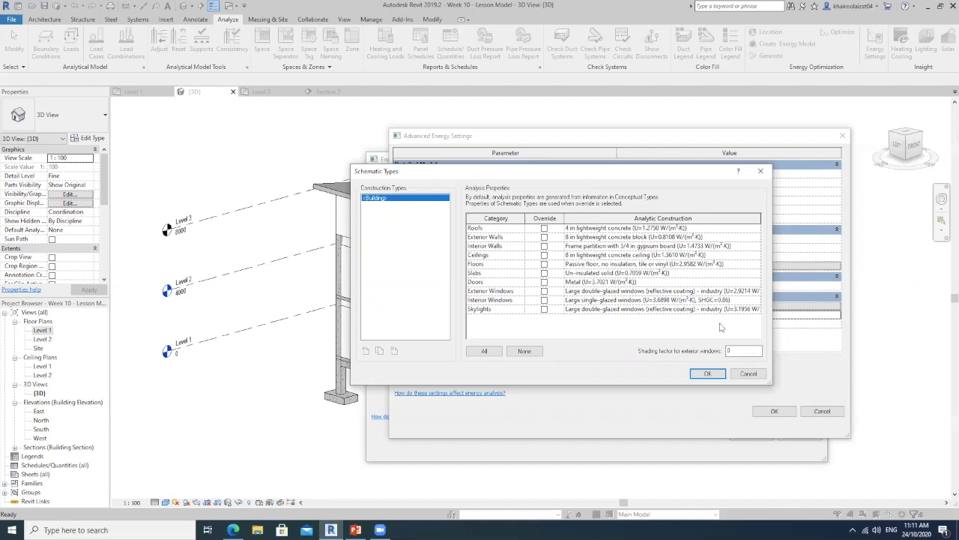
Look through the available analytic constructions for the roofs and exterior walls in the Schematic Types
{"action": "left_click", "coordinate": [758, 232]}
{"action": "left_click", "coordinate": [756, 231]}
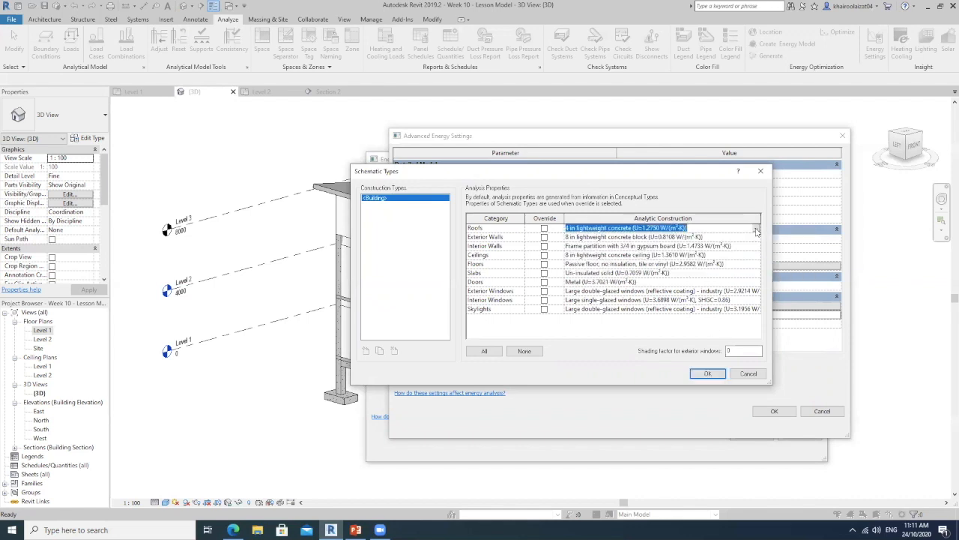
{"action": "left_click", "coordinate": [756, 228]}
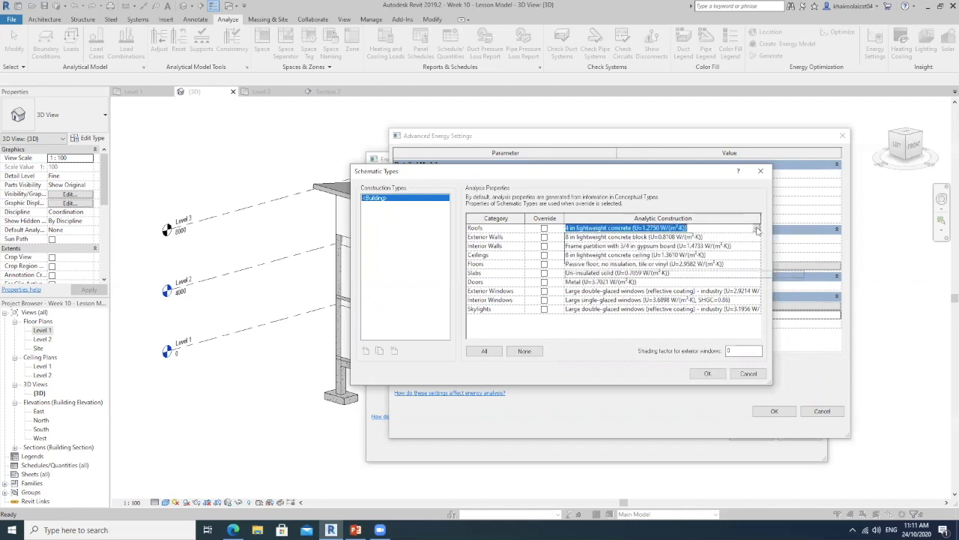
{"action": "mouse_move", "coordinate": [810, 256]}
{"action": "left_mouse_down"}
{"action": "mouse_move", "coordinate": [810, 266]}
{"action": "mouse_move", "coordinate": [809, 242]}
{"action": "left_mouse_up"}
{"action": "left_click", "coordinate": [757, 228]}
{"action": "left_click", "coordinate": [756, 239]}
{"action": "left_click", "coordinate": [756, 237]}
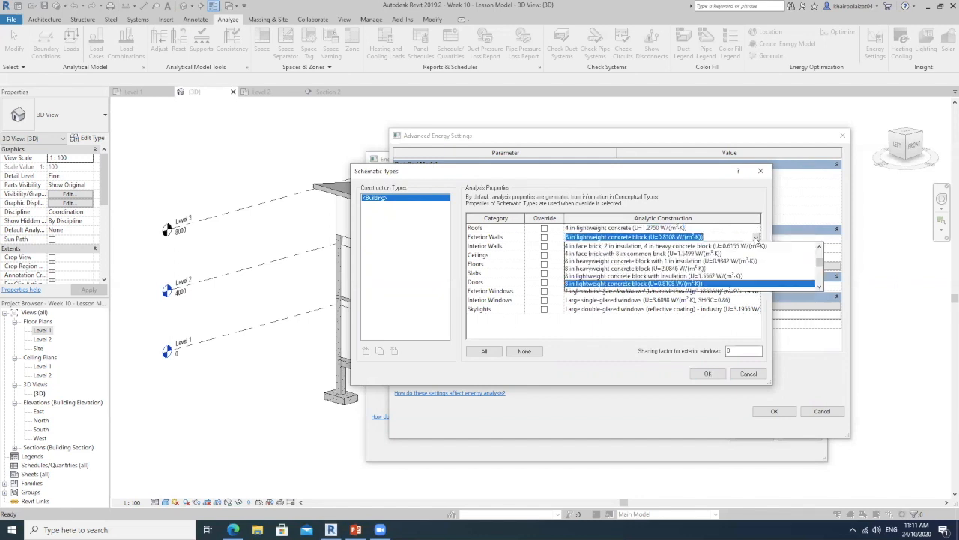
{"action": "left_click", "coordinate": [757, 237]}
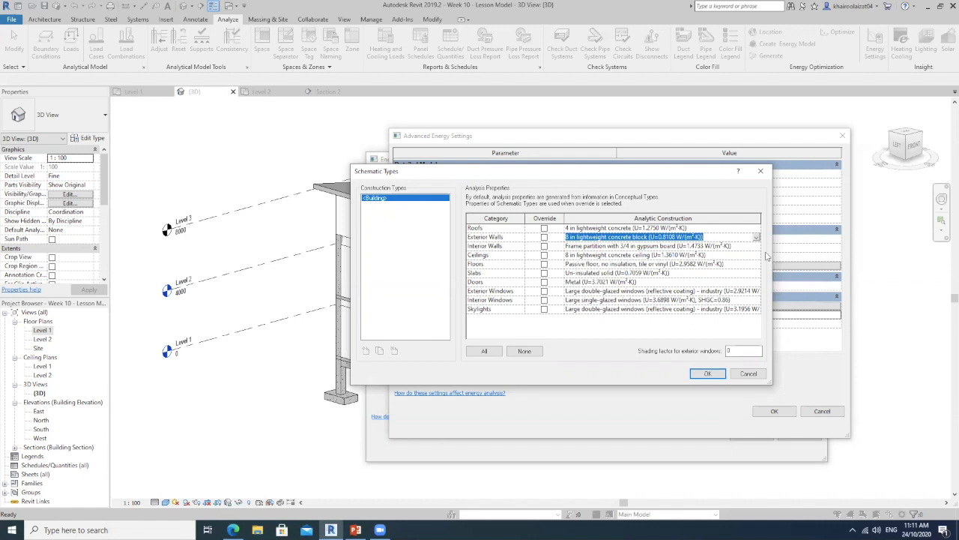
Review the available analytic constructions for ceilings and close the Schematic Types without enabling any override
{"action": "left_click", "coordinate": [756, 256]}
{"action": "left_click", "coordinate": [756, 255]}
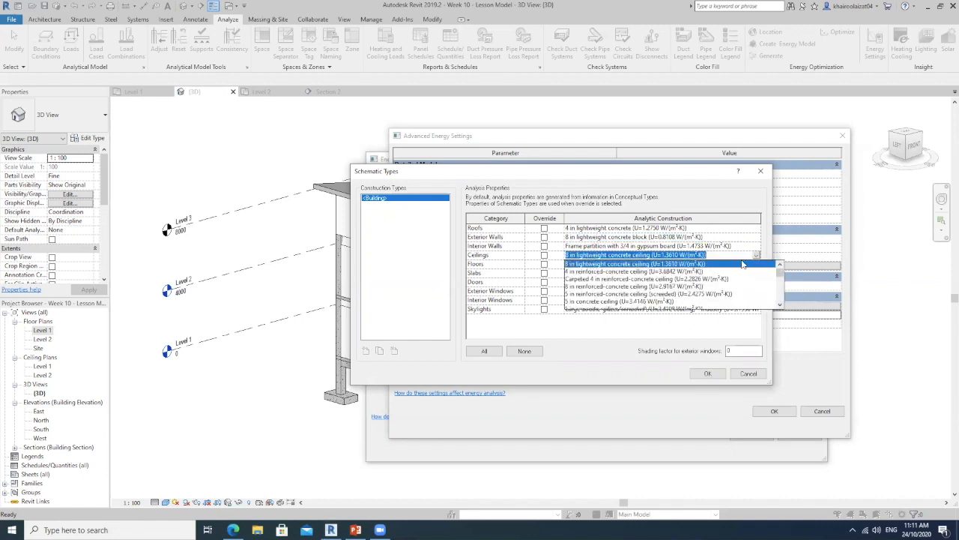
{"action": "left_click", "coordinate": [756, 257]}
{"action": "left_click", "coordinate": [756, 259]}
{"action": "left_click", "coordinate": [756, 255]}
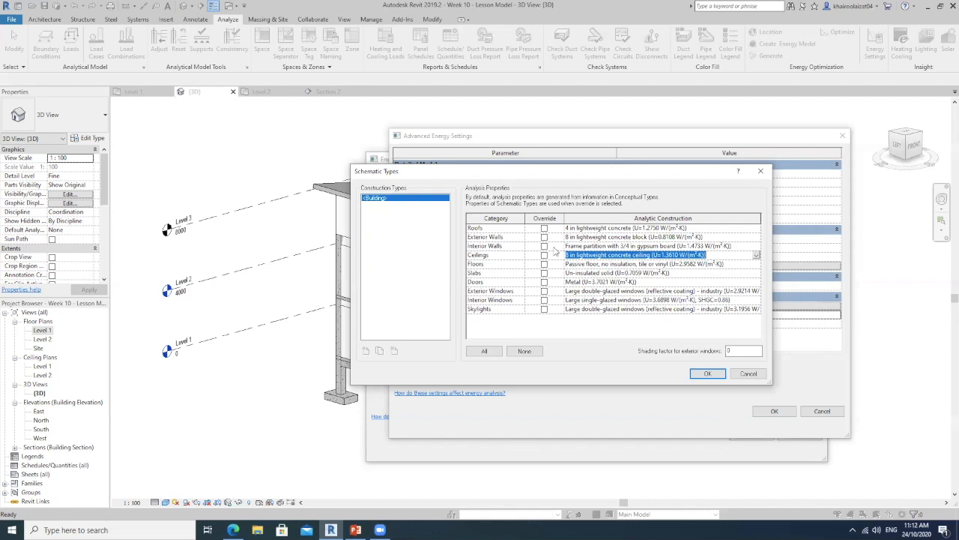
{"action": "left_click", "coordinate": [756, 256]}
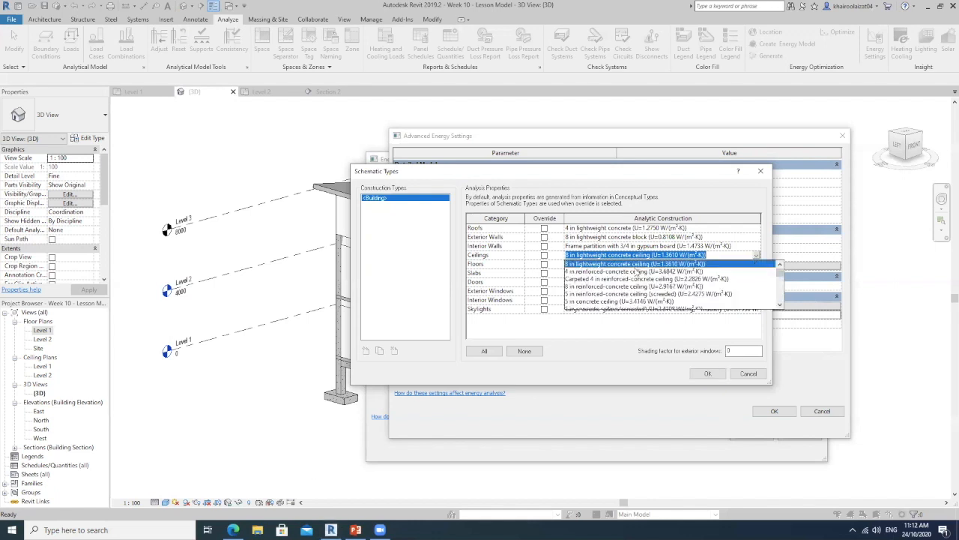
{"action": "left_click", "coordinate": [544, 255]}
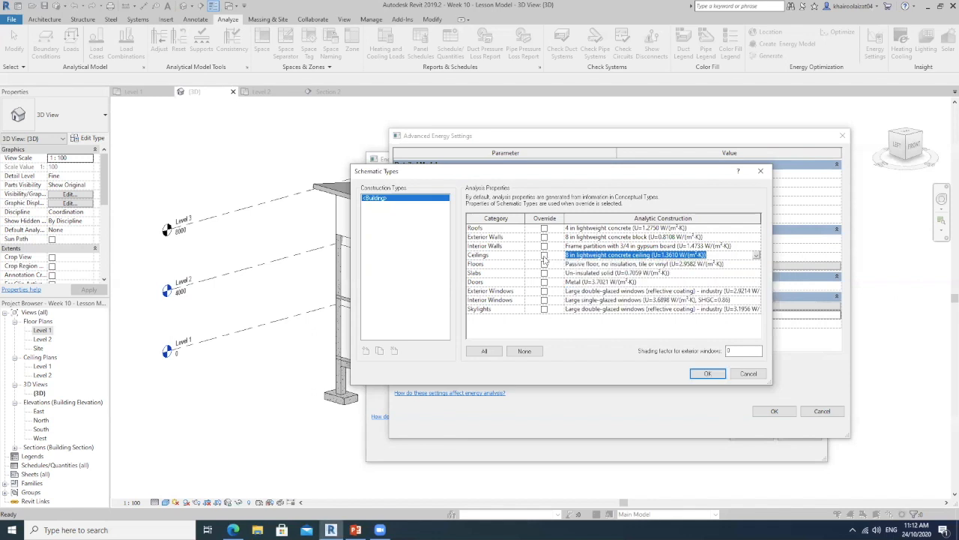
{"action": "left_click", "coordinate": [545, 256]}
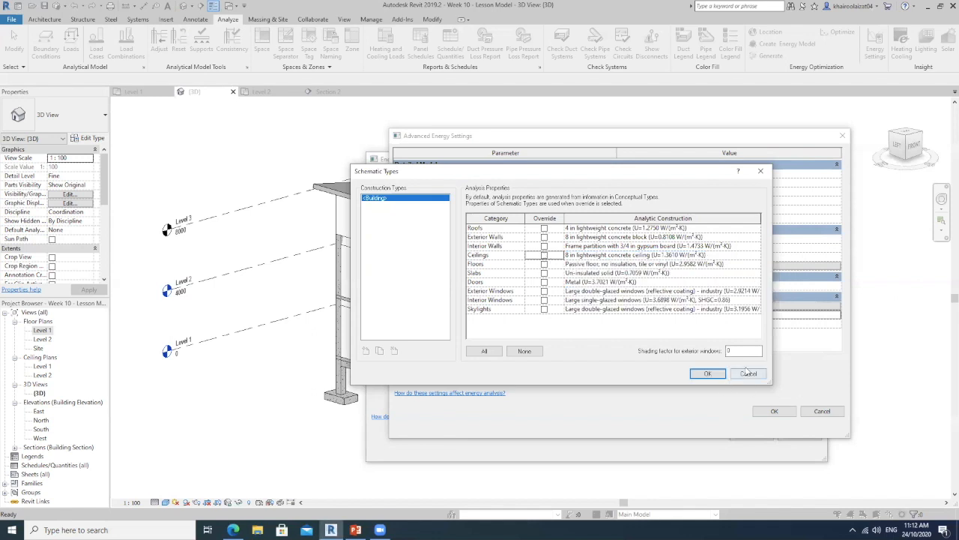
{"action": "left_click", "coordinate": [707, 373]}
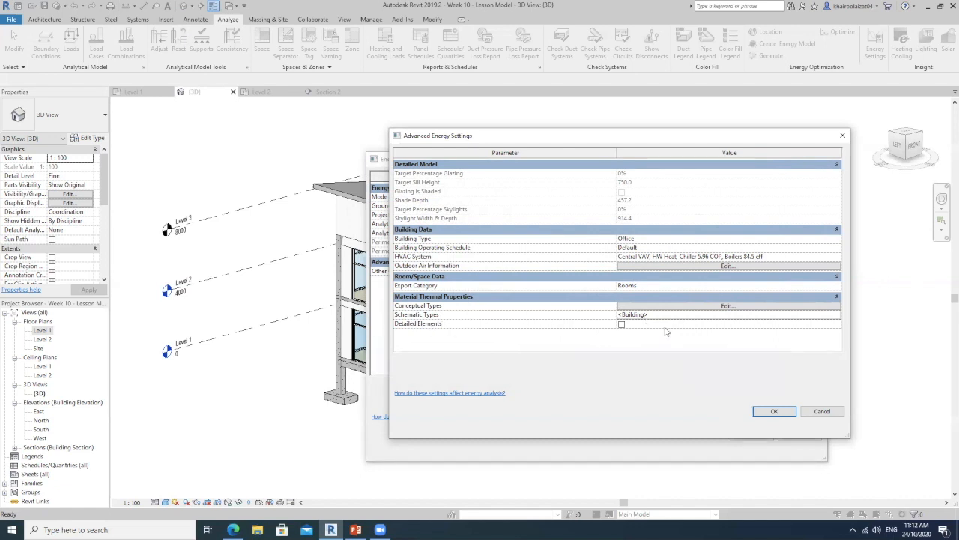
Enable Detailed Elements in the material thermal properties and accept both the advanced and the main energy settings
{"action": "left_click", "coordinate": [621, 324]}
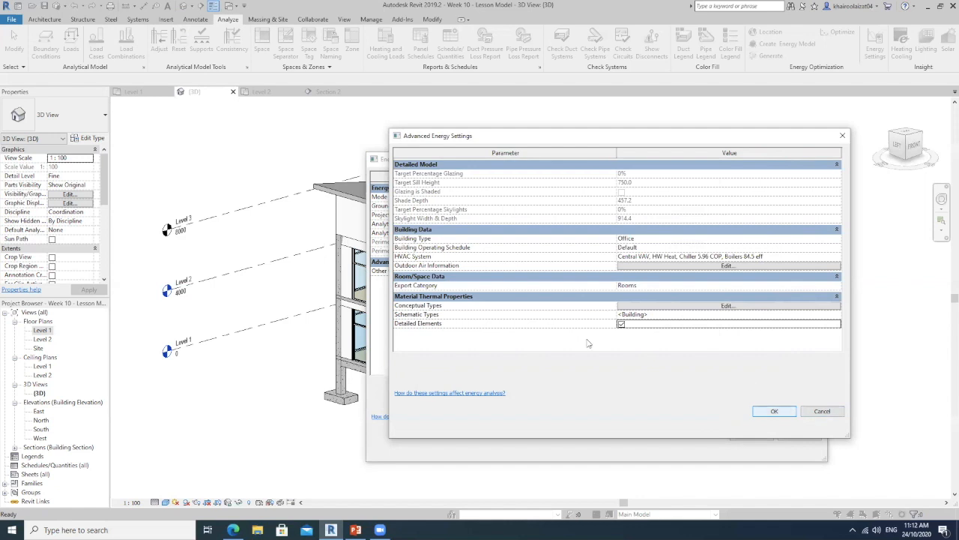
{"action": "left_click", "coordinate": [775, 412]}
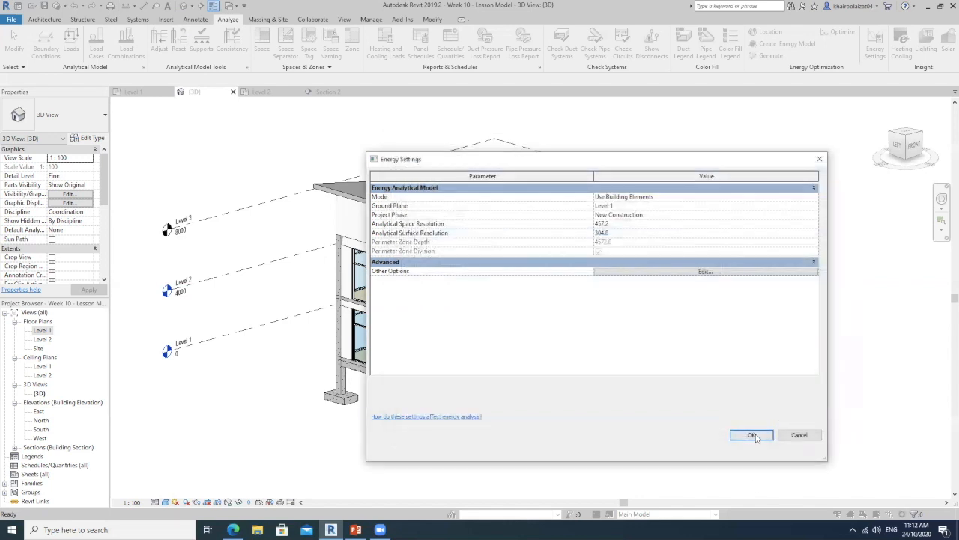
{"action": "left_click", "coordinate": [754, 436]}
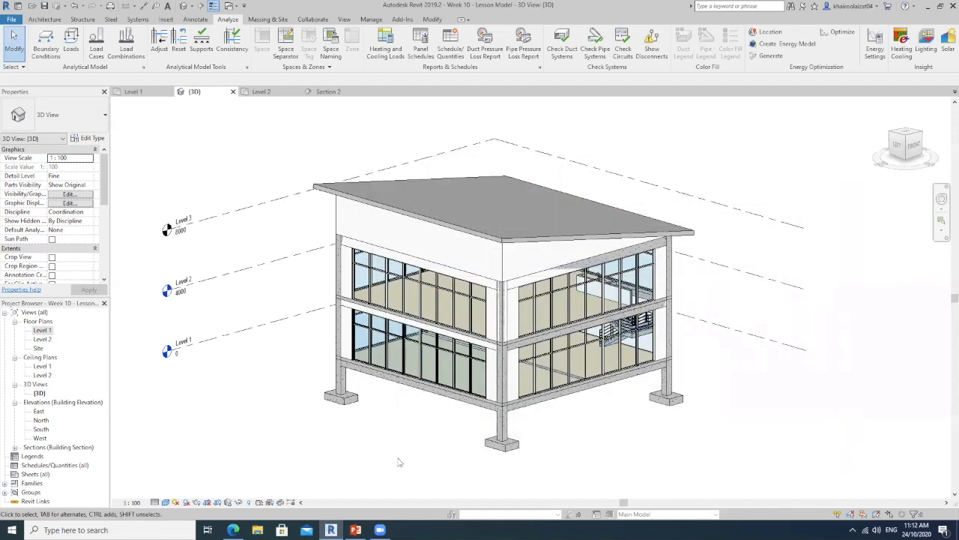
Switch to the PowerPoint presentation and colour the line "Creating the energy model in Revit" blue
{"action": "left_click", "coordinate": [356, 530]}
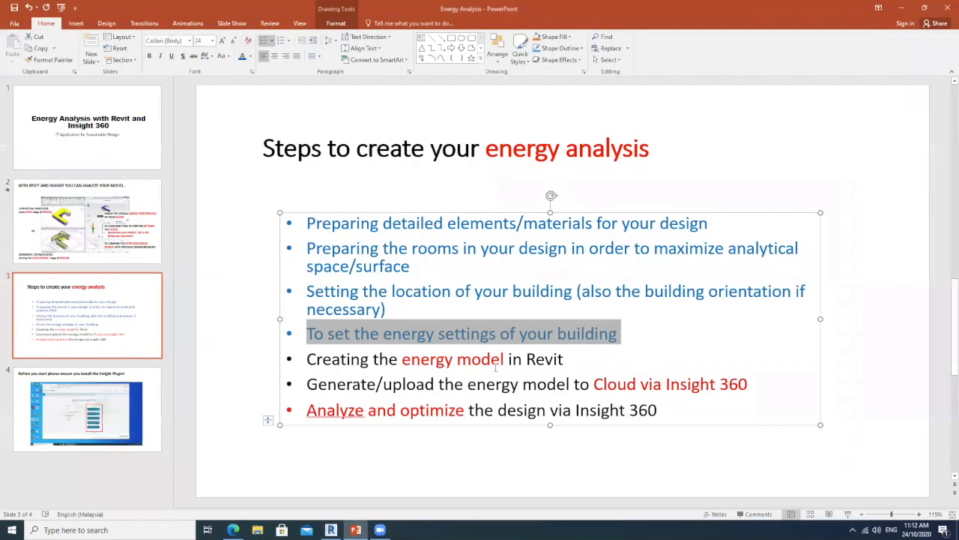
{"action": "left_click", "coordinate": [562, 361]}
{"action": "left_click_drag", "start_coordinate": [563, 359], "coordinate": [365, 360]}
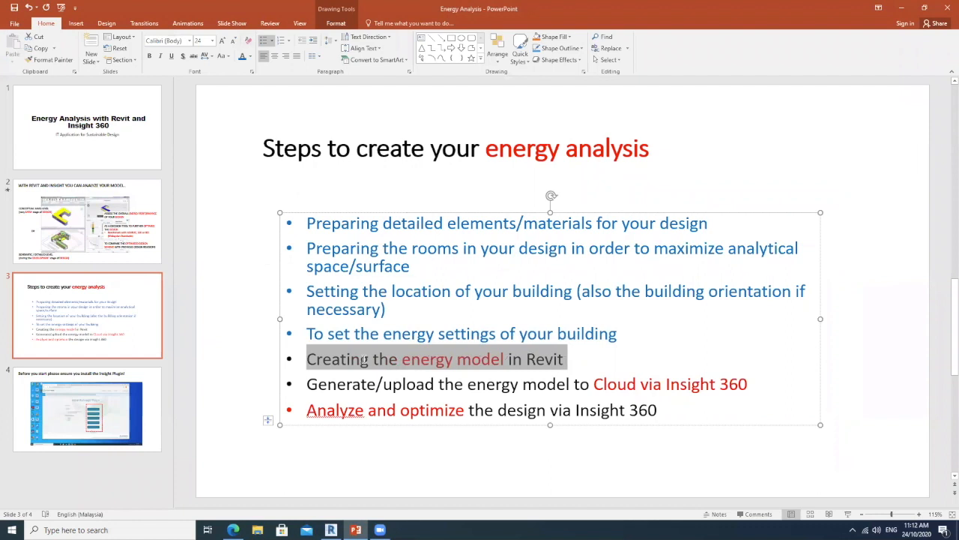
{"action": "left_click", "coordinate": [243, 57]}
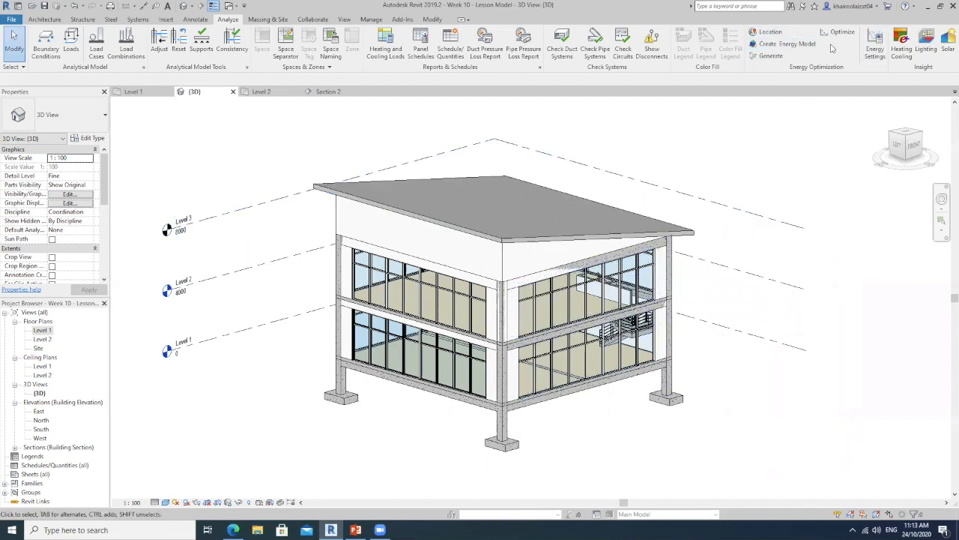
Return to Revit and create the energy analytical model of the building
{"action": "left_click", "coordinate": [780, 44]}
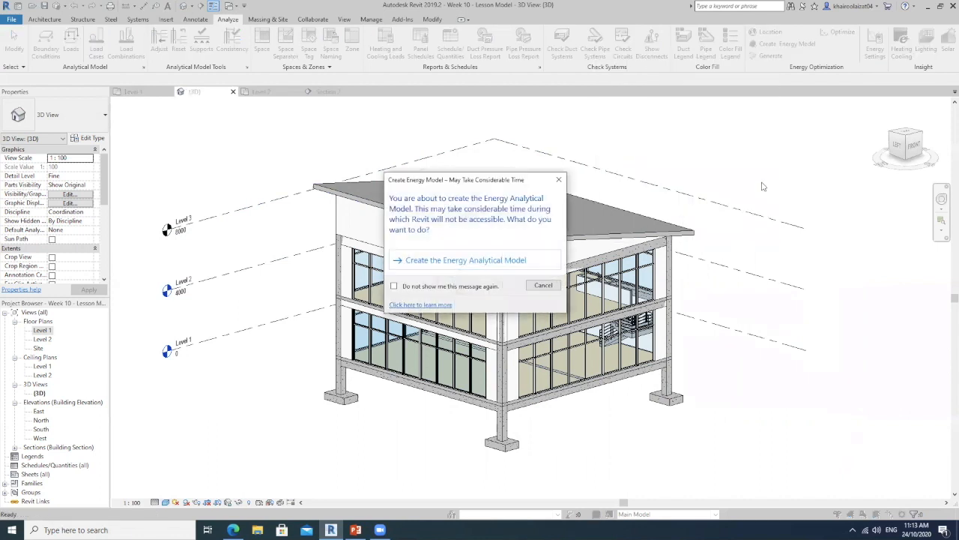
{"action": "left_click", "coordinate": [485, 260]}
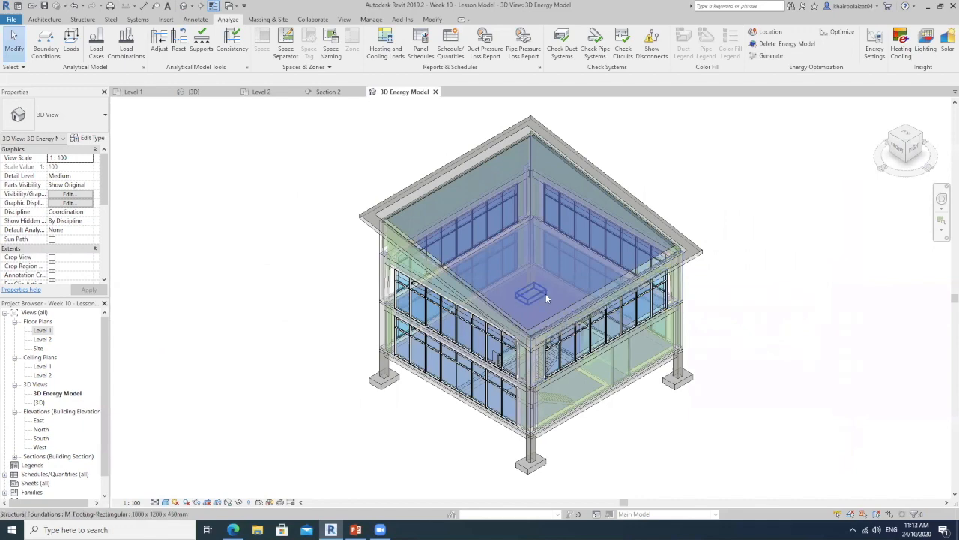
{"action": "middle_click_drag", "start_coordinate": [299, 324], "coordinate": [600, 230], "text": "shift"}
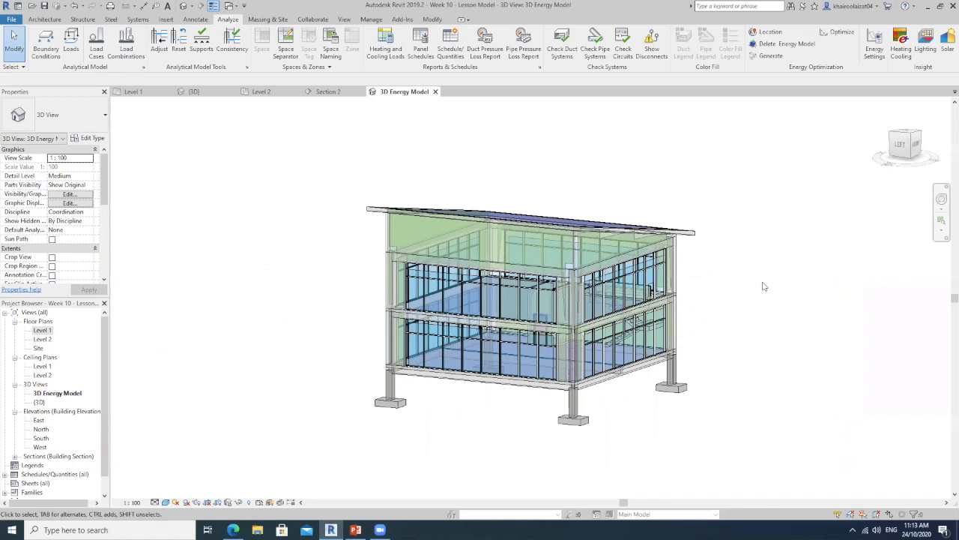
Select the exterior wall's analytical surface below the roof to examine its energy analysis properties, and clear the selection
{"action": "left_click", "coordinate": [388, 240]}
{"action": "middle_click_drag", "start_coordinate": [388, 239], "coordinate": [582, 286], "text": "shift"}
{"action": "left_click", "coordinate": [569, 243]}
{"action": "scroll", "coordinate": [501, 285], "scroll_direction": "up", "scroll_amount": 3}
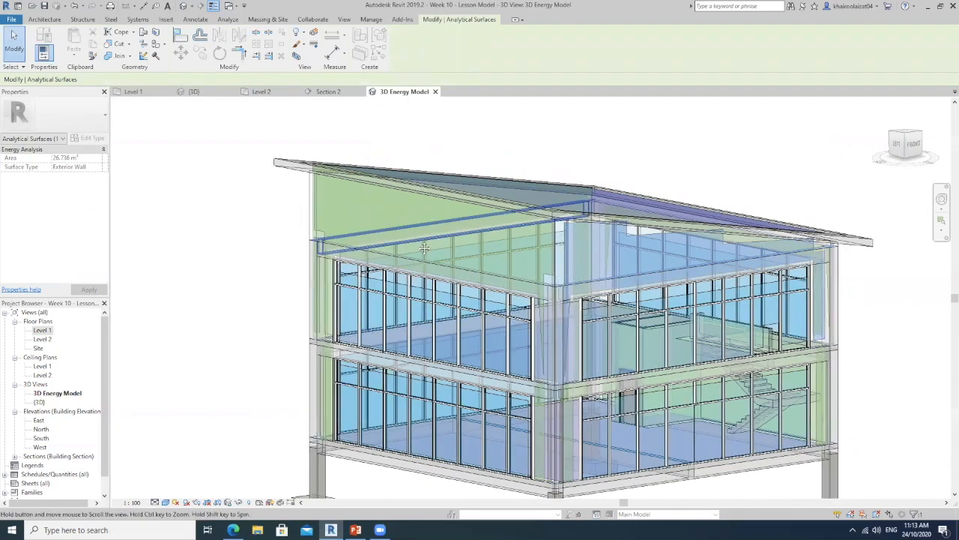
{"action": "middle_click_drag", "start_coordinate": [657, 246], "coordinate": [728, 243]}
{"action": "scroll", "coordinate": [711, 318], "scroll_direction": "down", "scroll_amount": 1}
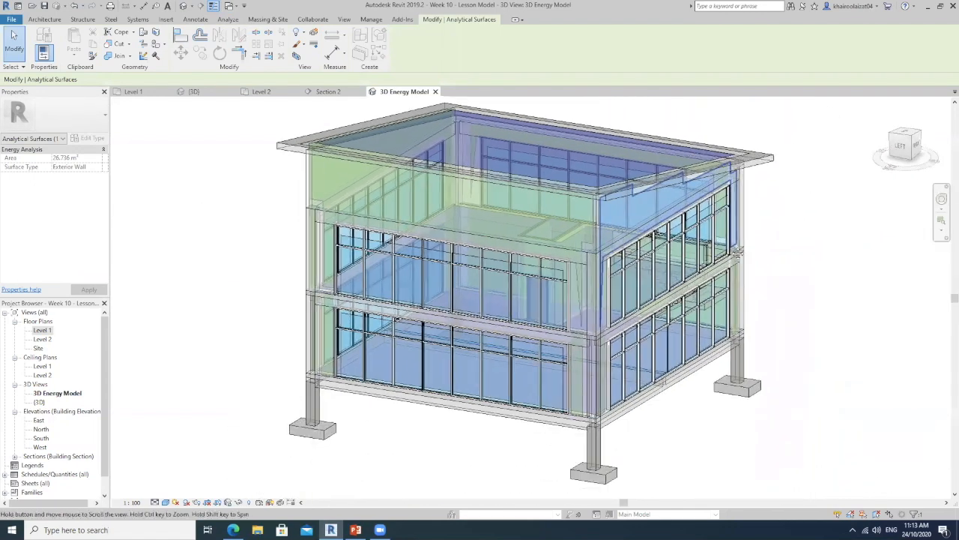
{"action": "left_click", "coordinate": [772, 234]}
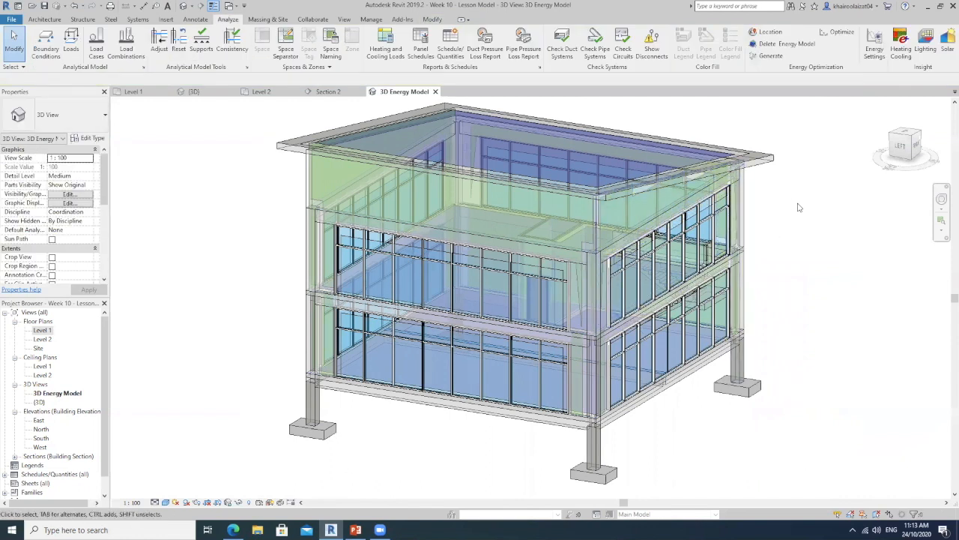
Examine the roof's analytical surface and compare its extent with the overhanging Cold Roof - Concrete element
{"action": "middle_click_drag", "start_coordinate": [795, 205], "coordinate": [775, 308], "text": "shift"}
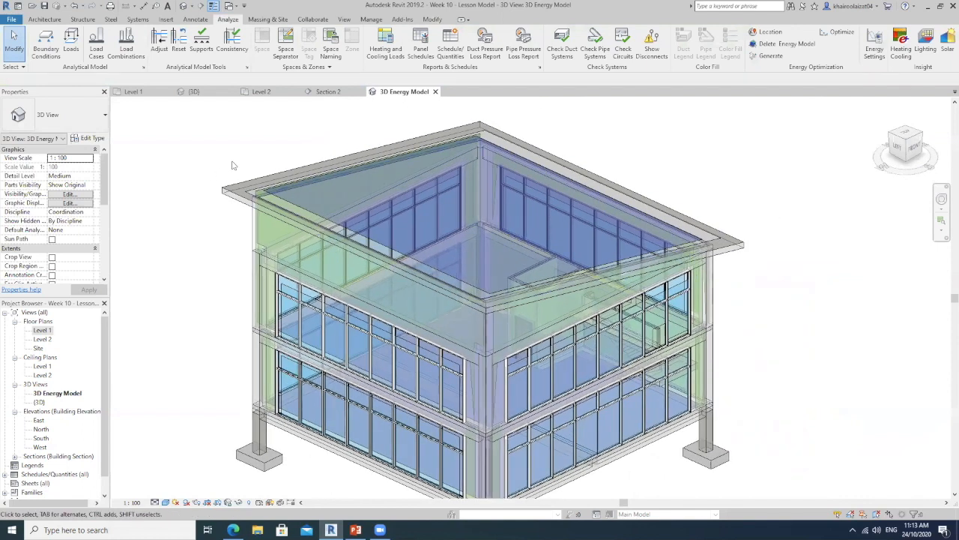
{"action": "left_click", "coordinate": [669, 245]}
{"action": "left_click", "coordinate": [492, 312]}
{"action": "key", "text": "Escape"}
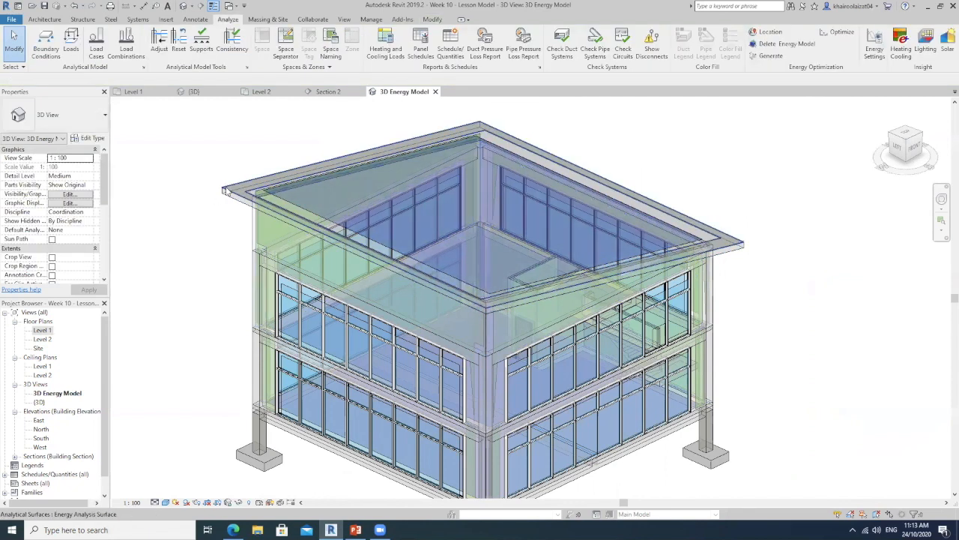
{"action": "left_click", "coordinate": [290, 204]}
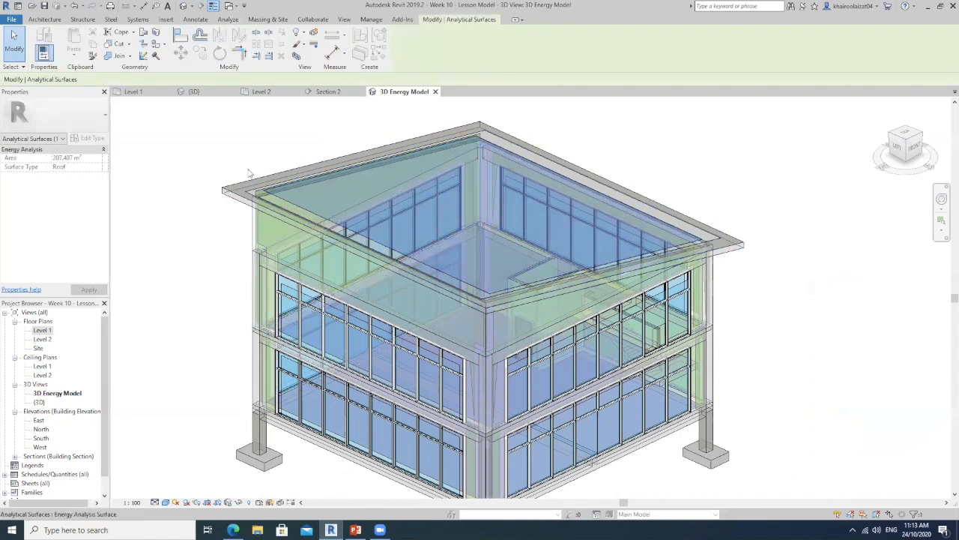
{"action": "left_click", "coordinate": [229, 197]}
{"action": "middle_click_drag", "start_coordinate": [788, 270], "coordinate": [631, 194], "text": "shift"}
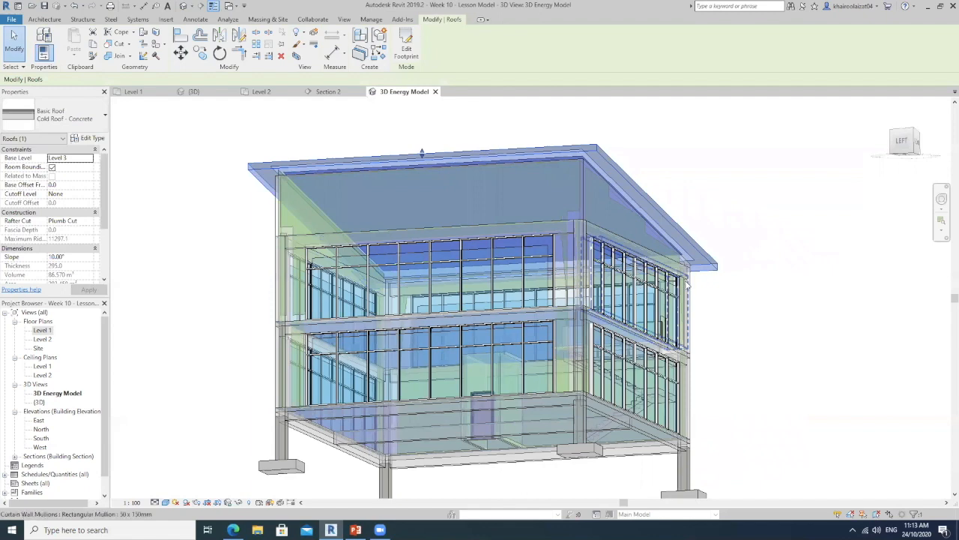
{"action": "middle_click_drag", "start_coordinate": [735, 258], "coordinate": [702, 217], "text": "shift"}
{"action": "scroll", "coordinate": [730, 279], "scroll_direction": "up", "scroll_amount": 3}
{"action": "scroll", "coordinate": [731, 279], "scroll_direction": "down", "scroll_amount": 3}
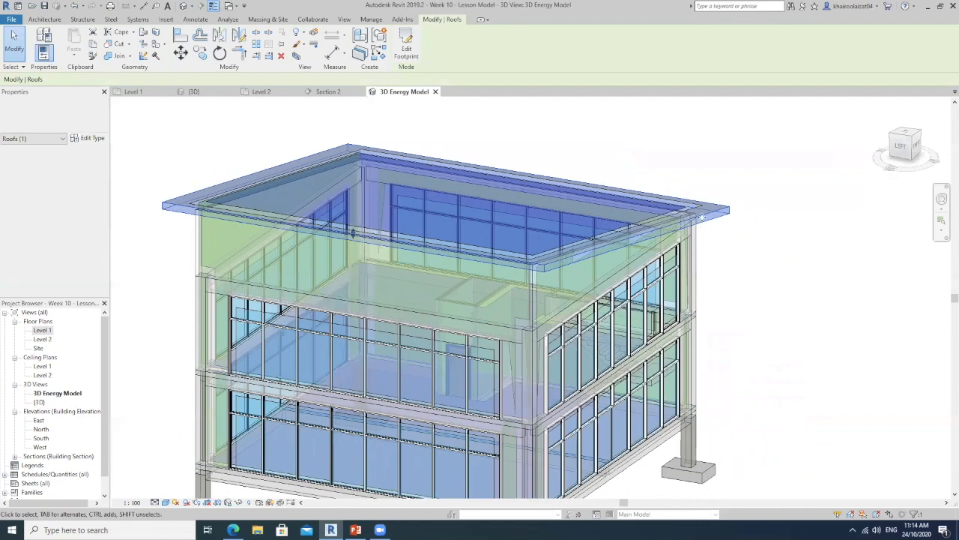
{"action": "middle_click_drag", "start_coordinate": [628, 304], "coordinate": [771, 247], "text": "shift"}
{"action": "scroll", "coordinate": [765, 270], "scroll_direction": "down", "scroll_amount": 3}
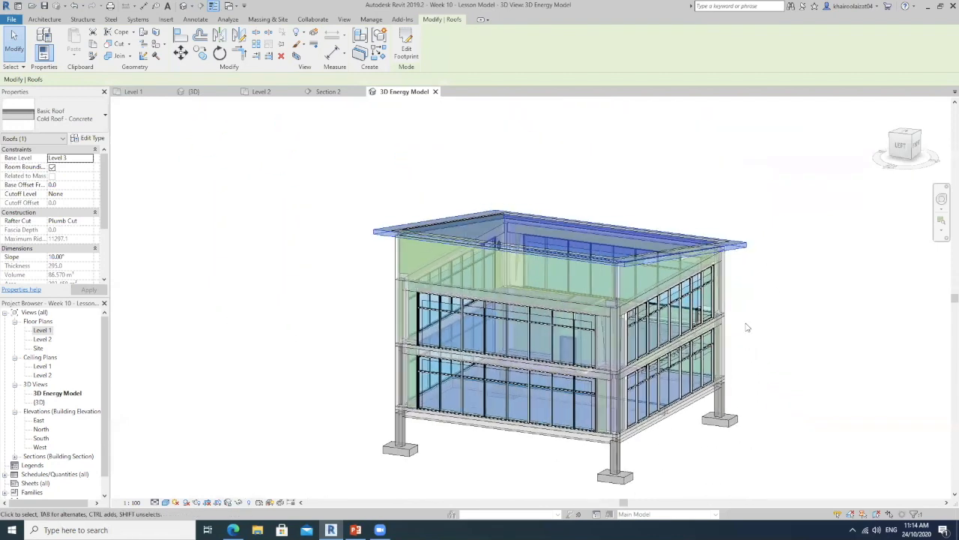
Switch to PowerPoint and colour the line "Generate/upload the energy model to Cloud via Insight 360" blue
{"action": "left_click", "coordinate": [355, 530]}
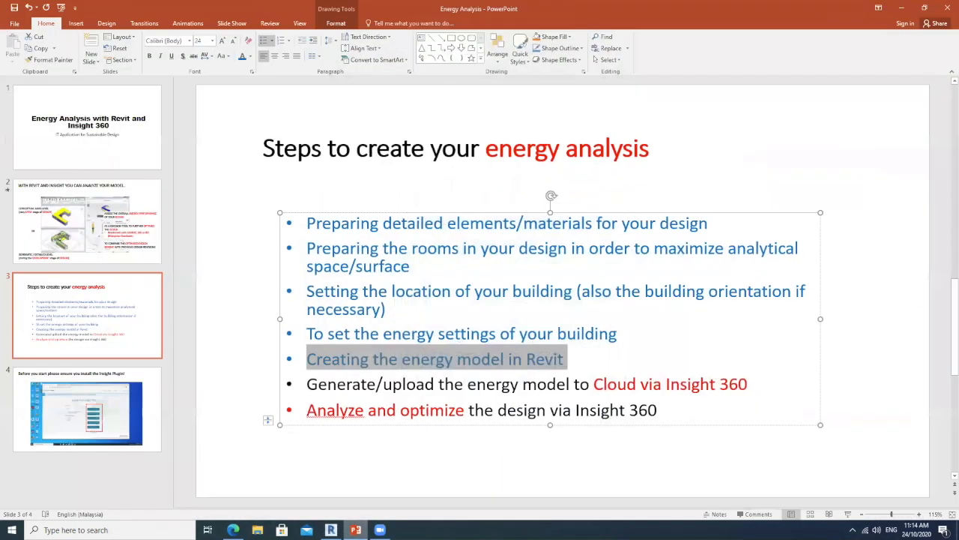
{"action": "left_click", "coordinate": [464, 385]}
{"action": "left_click_drag", "start_coordinate": [749, 382], "coordinate": [342, 383]}
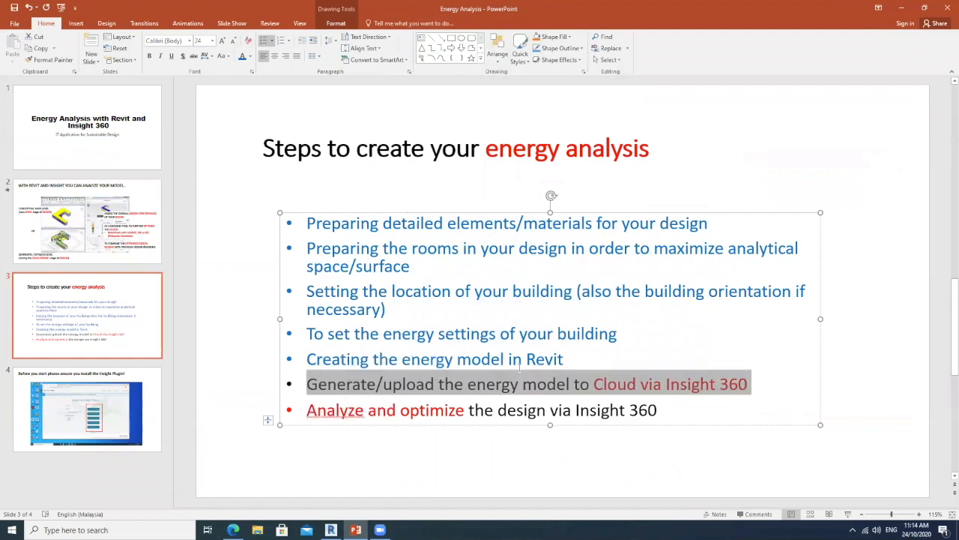
{"action": "left_click", "coordinate": [241, 57]}
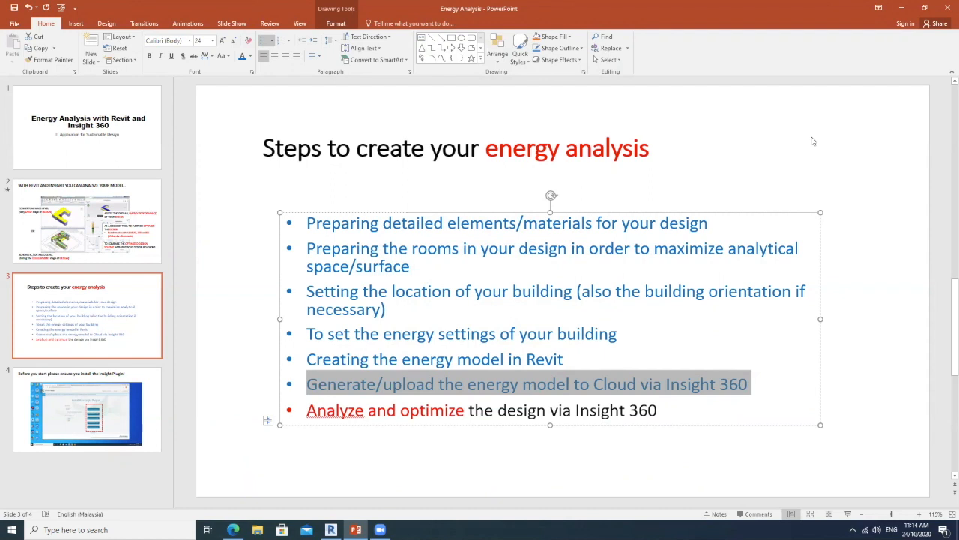
Return to Revit and generate the Insight analysis, choosing to update the energy analytical model and acknowledging the completion notice
{"action": "left_click", "coordinate": [901, 8]}
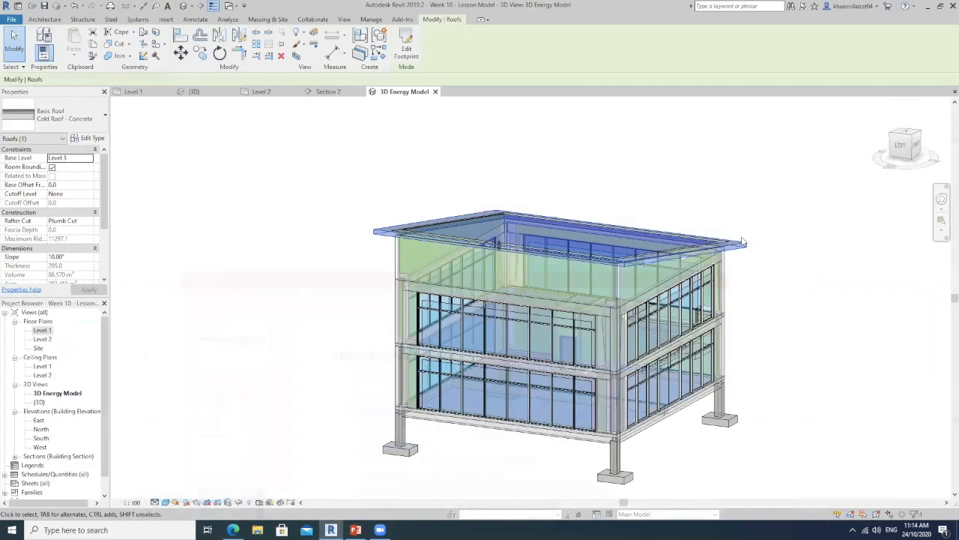
{"action": "left_click", "coordinate": [765, 114]}
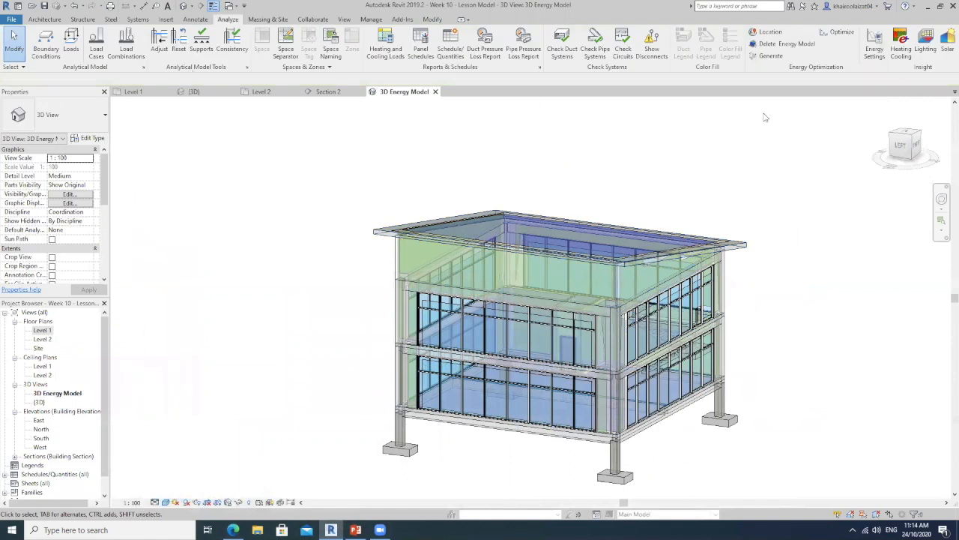
{"action": "middle_click_drag", "start_coordinate": [777, 139], "coordinate": [717, 123]}
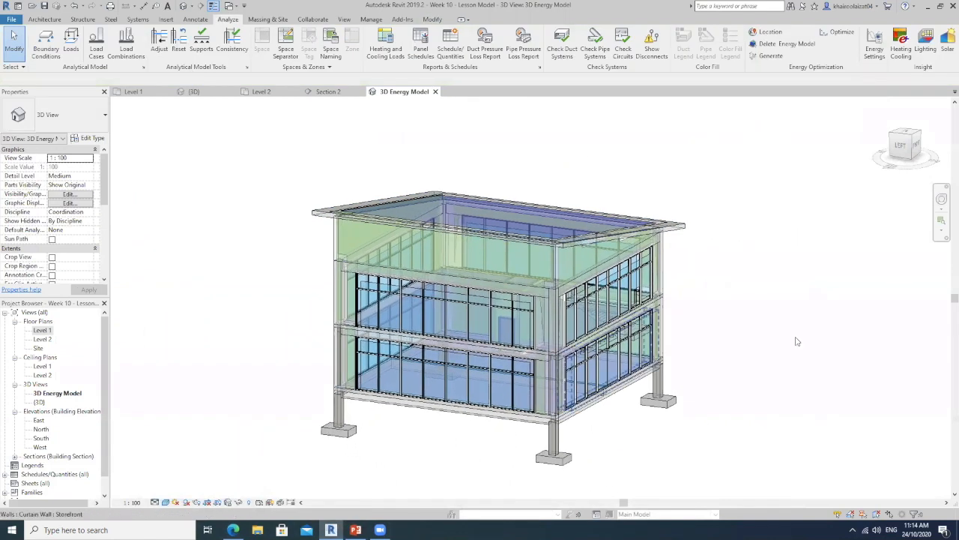
{"action": "left_click", "coordinate": [765, 57]}
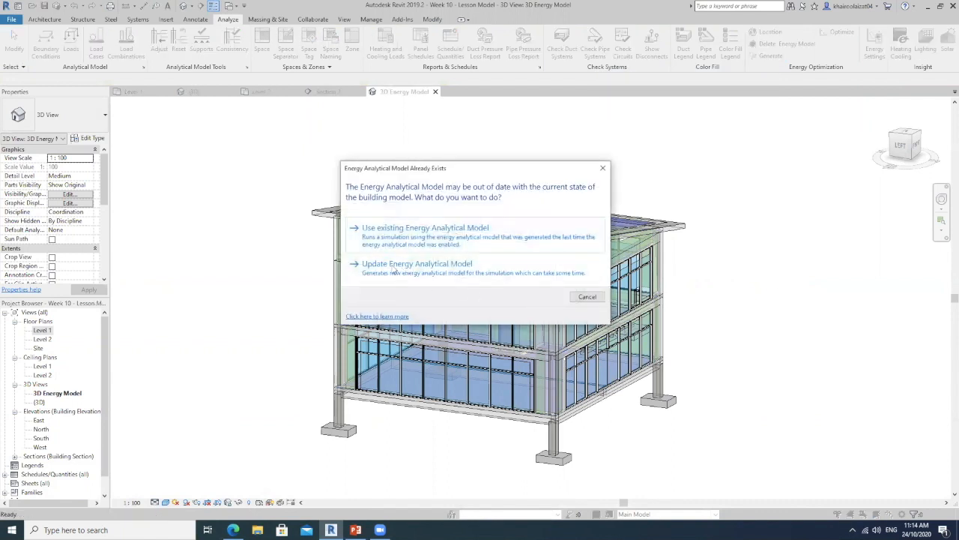
{"action": "left_click", "coordinate": [459, 267]}
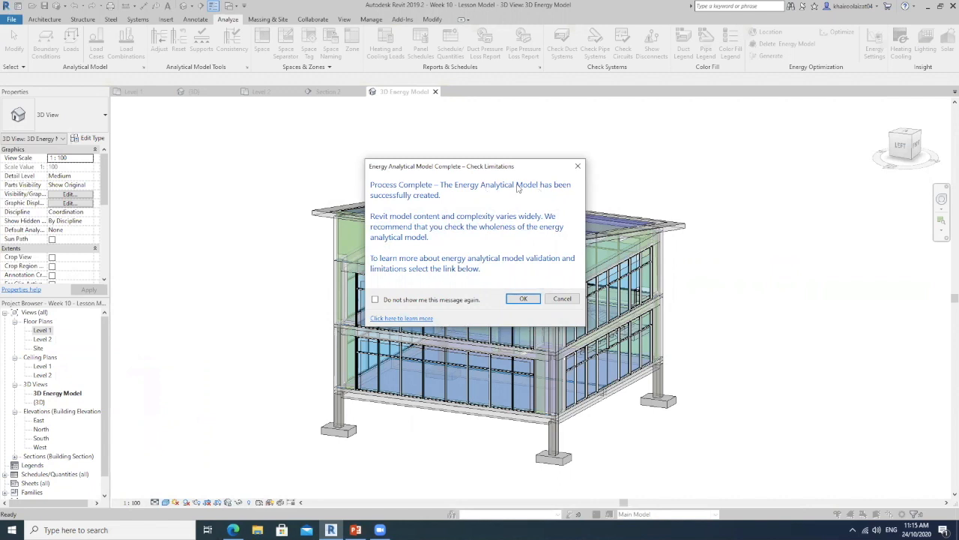
{"action": "left_click", "coordinate": [535, 299]}
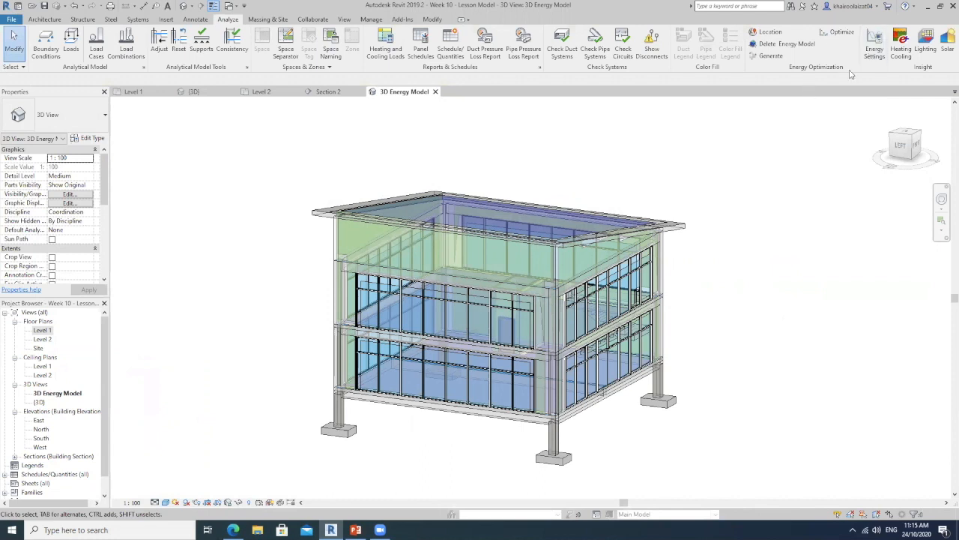
Open Autodesk Insight in the browser through Optimize and check the analysis status of Week 10 - Lesson Model
{"action": "left_click", "coordinate": [841, 34]}
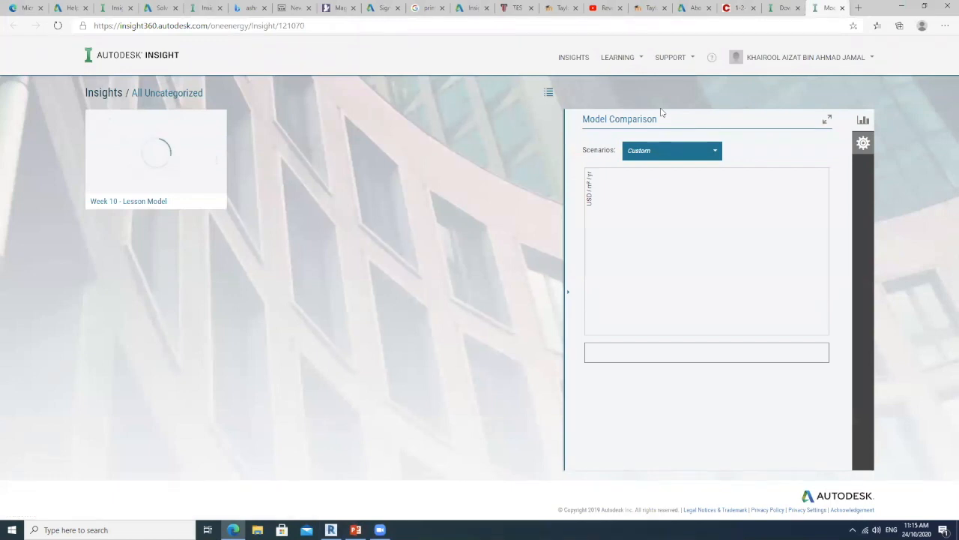
{"action": "mouse_move", "coordinate": [160, 144]}
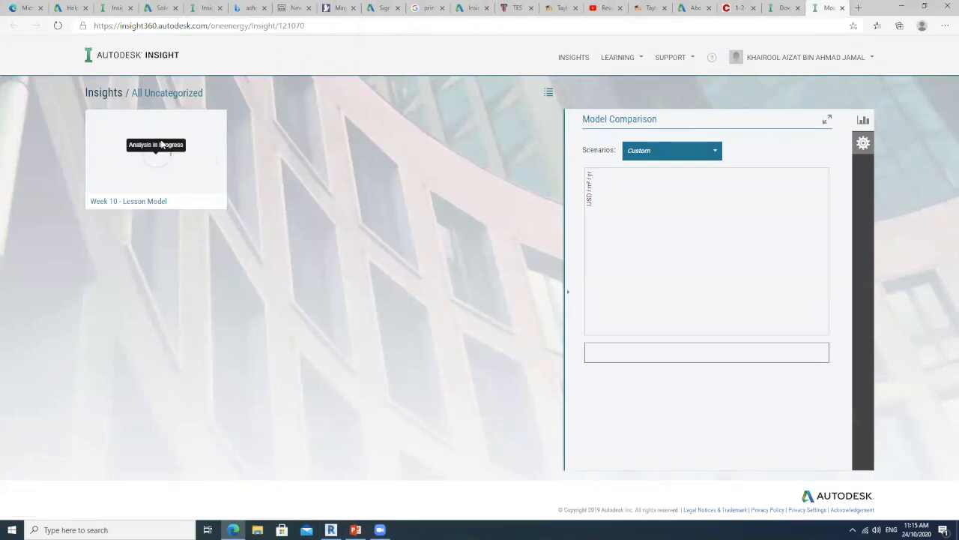
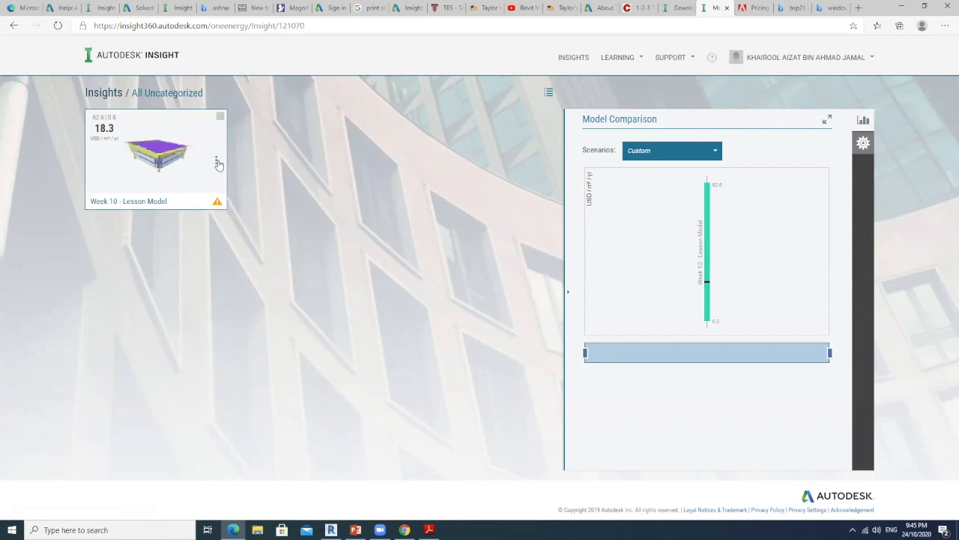
Open the Week 10 - Lesson Model insight and orbit its building form to a view facing the left side
{"action": "left_click", "coordinate": [217, 162]}
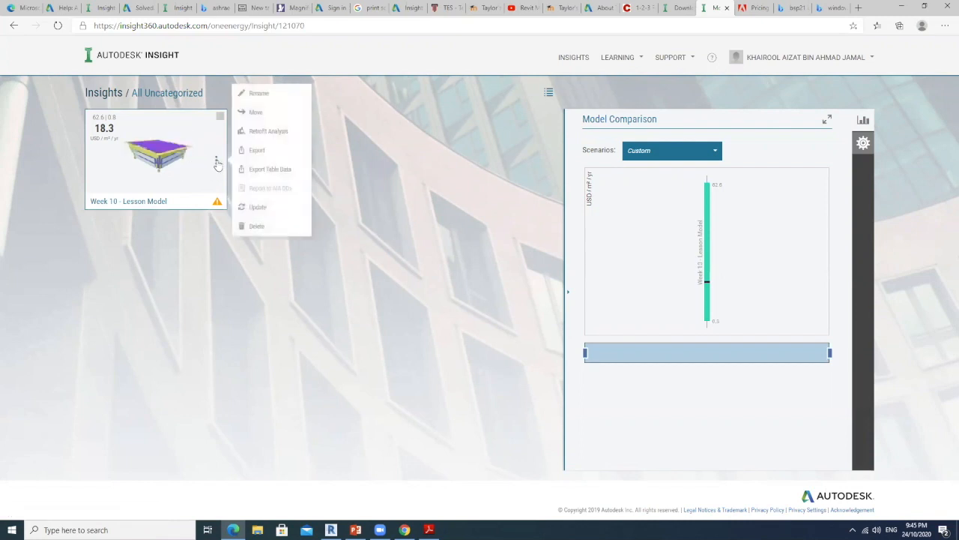
{"action": "left_click", "coordinate": [160, 174]}
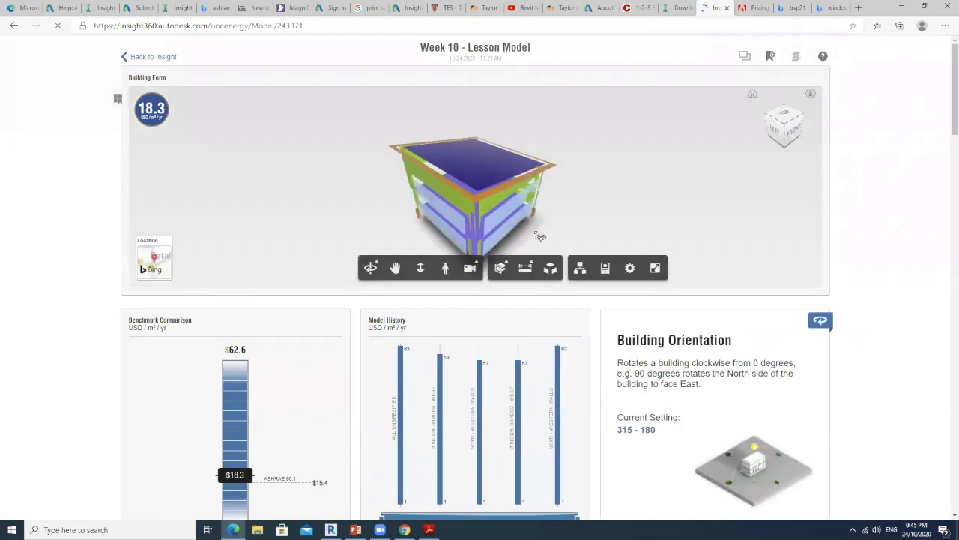
{"action": "left_click_drag", "start_coordinate": [585, 210], "coordinate": [555, 184]}
{"action": "left_click_drag", "start_coordinate": [380, 204], "coordinate": [466, 202]}
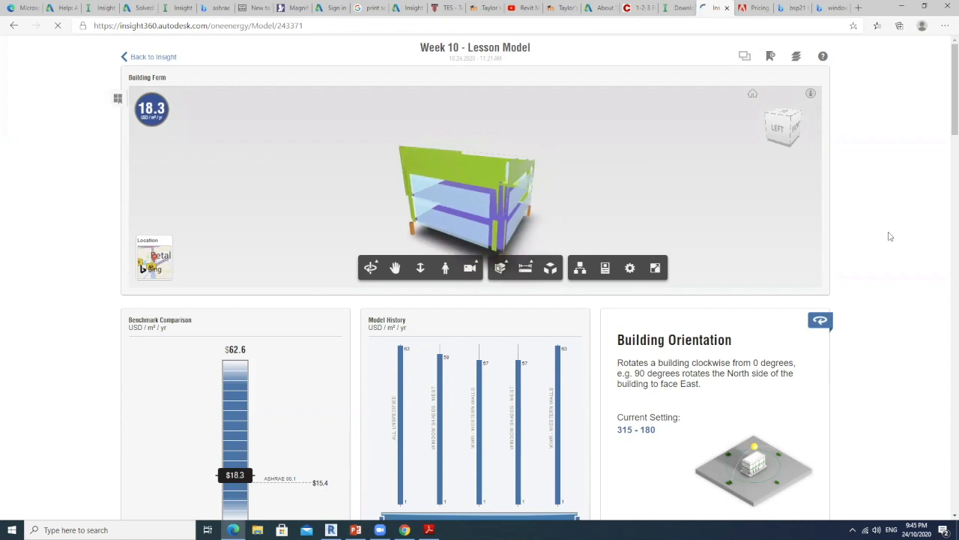
Look through the model's performance factor tiles, including window-wall ratio, window shades and window glass for each facade
{"action": "scroll", "coordinate": [864, 225], "scroll_direction": "down", "scroll_amount": 8}
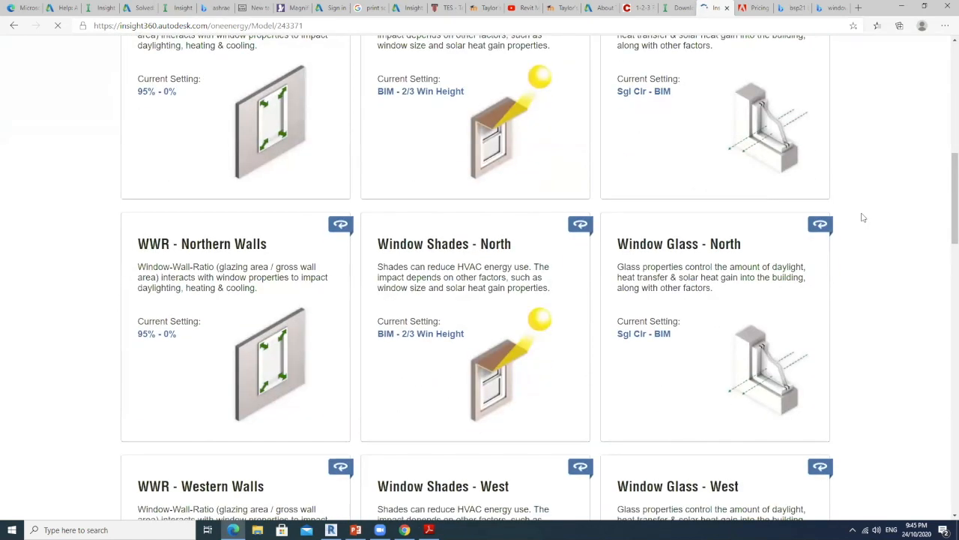
{"action": "scroll", "coordinate": [868, 214], "scroll_direction": "down", "scroll_amount": 12}
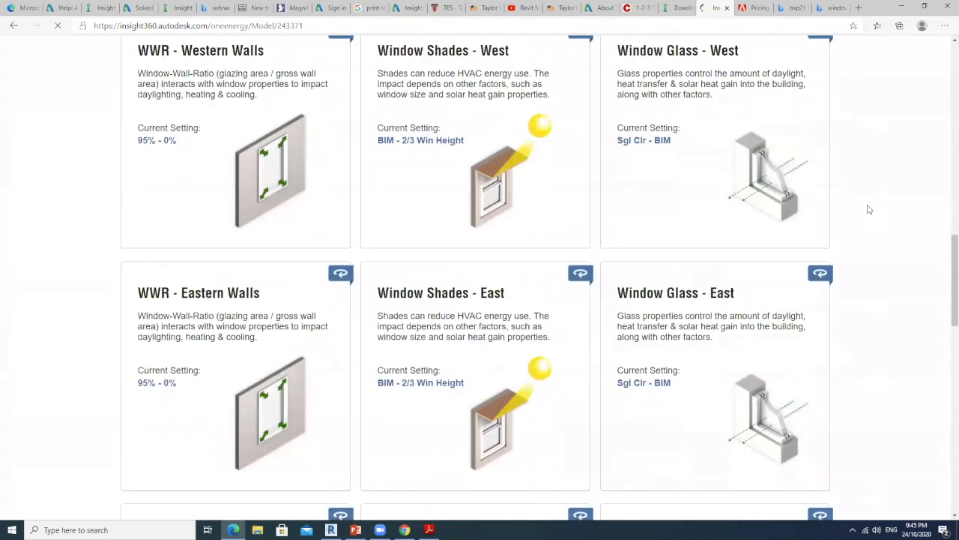
{"action": "scroll", "coordinate": [868, 209], "scroll_direction": "down", "scroll_amount": 3}
{"action": "scroll", "coordinate": [869, 209], "scroll_direction": "up", "scroll_amount": 10}
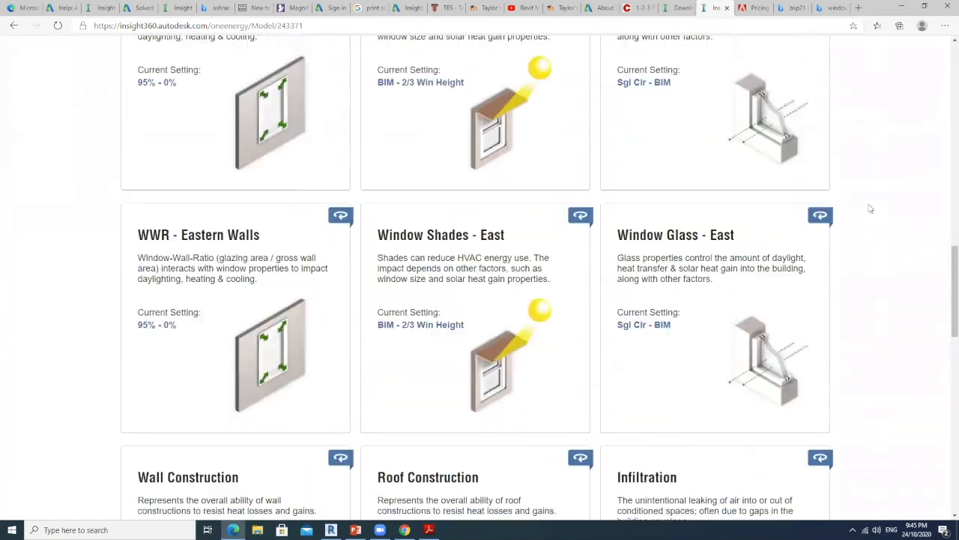
{"action": "scroll", "coordinate": [870, 208], "scroll_direction": "up", "scroll_amount": 7}
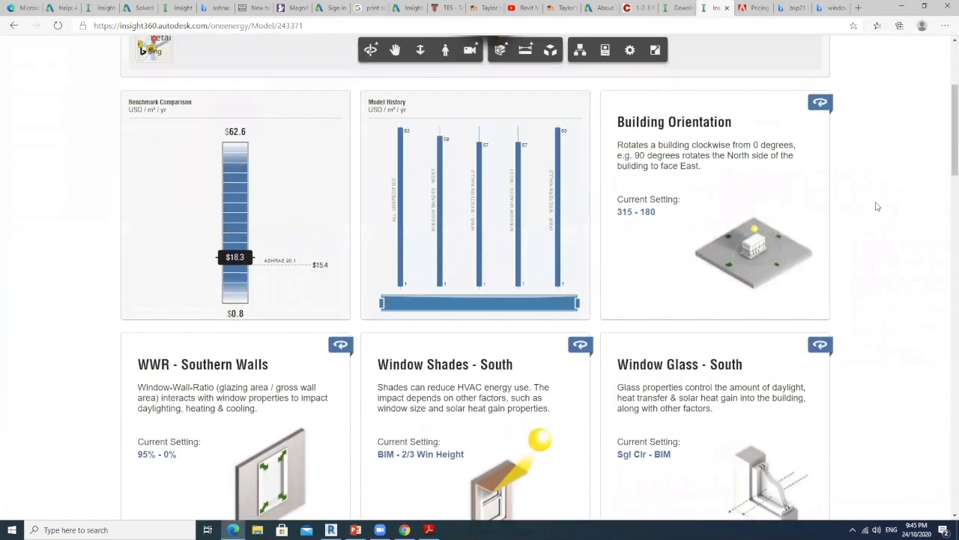
{"action": "scroll", "coordinate": [877, 205], "scroll_direction": "down", "scroll_amount": 2}
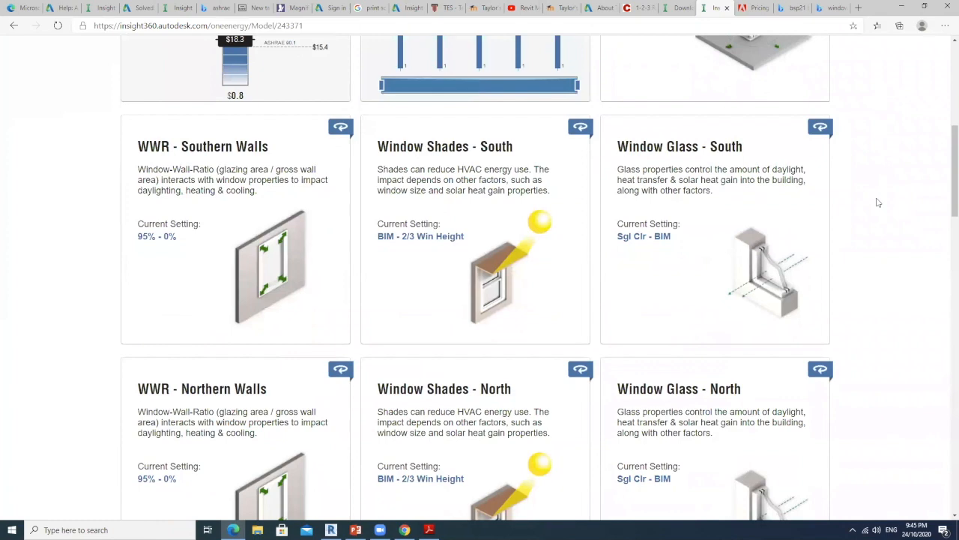
{"action": "scroll", "coordinate": [879, 202], "scroll_direction": "down", "scroll_amount": 3}
{"action": "scroll", "coordinate": [878, 203], "scroll_direction": "down", "scroll_amount": 4}
{"action": "scroll", "coordinate": [878, 203], "scroll_direction": "up", "scroll_amount": 3}
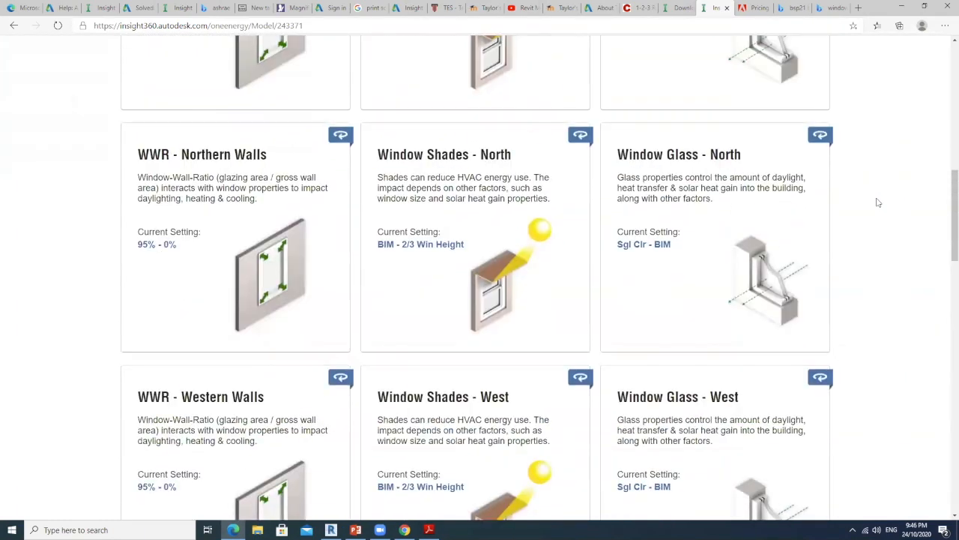
{"action": "scroll", "coordinate": [878, 202], "scroll_direction": "up", "scroll_amount": 8}
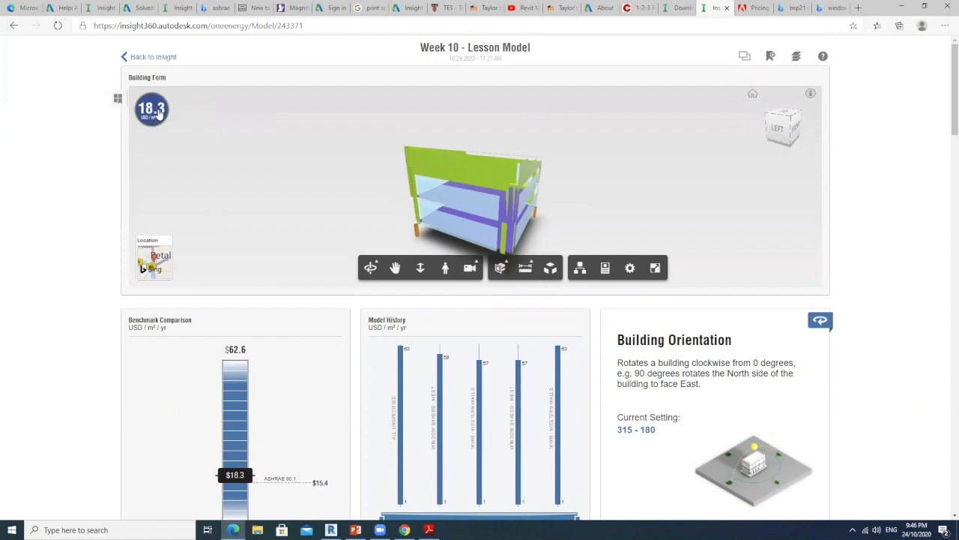
Switch the results from annual cost to energy use in kWh/m²/yr and review the Benchmark Comparison and Model History charts
{"action": "left_click", "coordinate": [152, 110]}
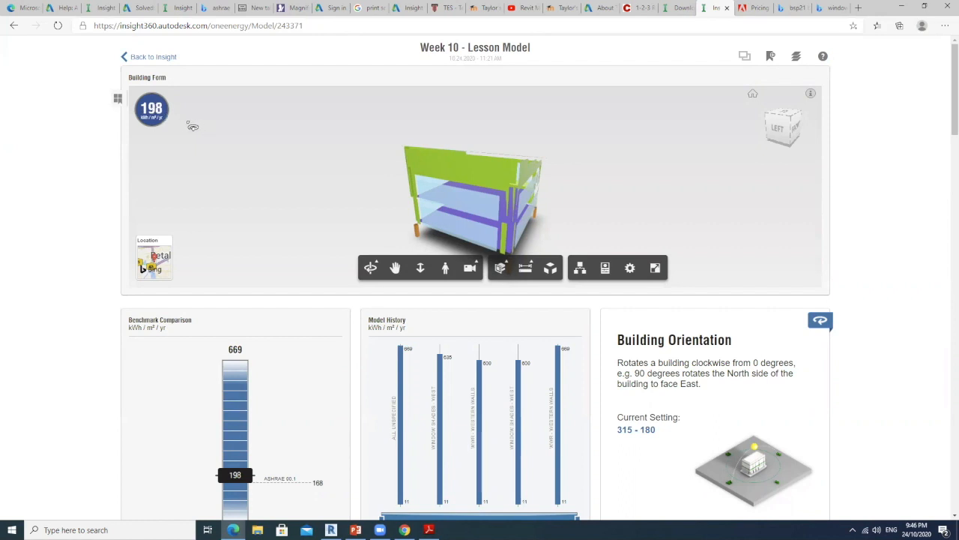
{"action": "scroll", "coordinate": [64, 300], "scroll_direction": "down", "scroll_amount": 3}
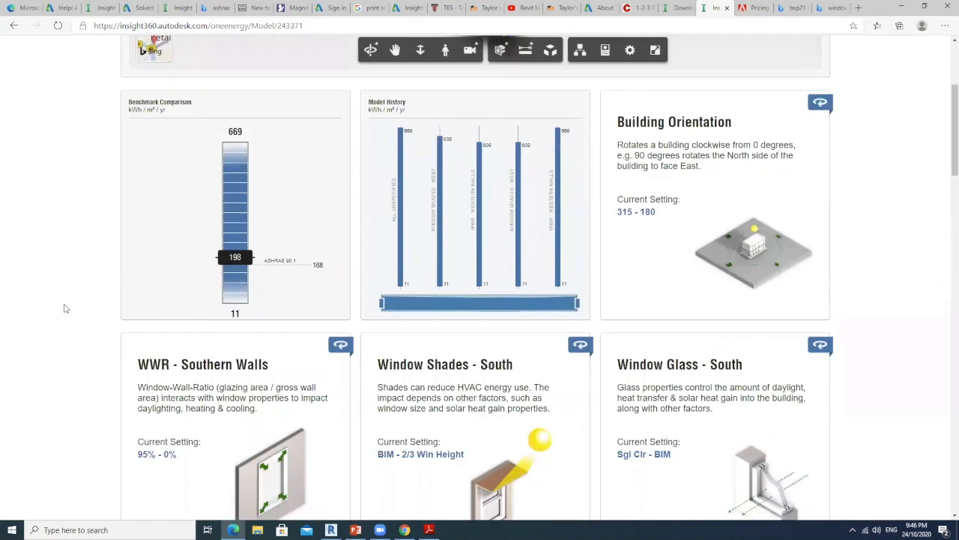
{"action": "scroll", "coordinate": [64, 308], "scroll_direction": "up", "scroll_amount": 1}
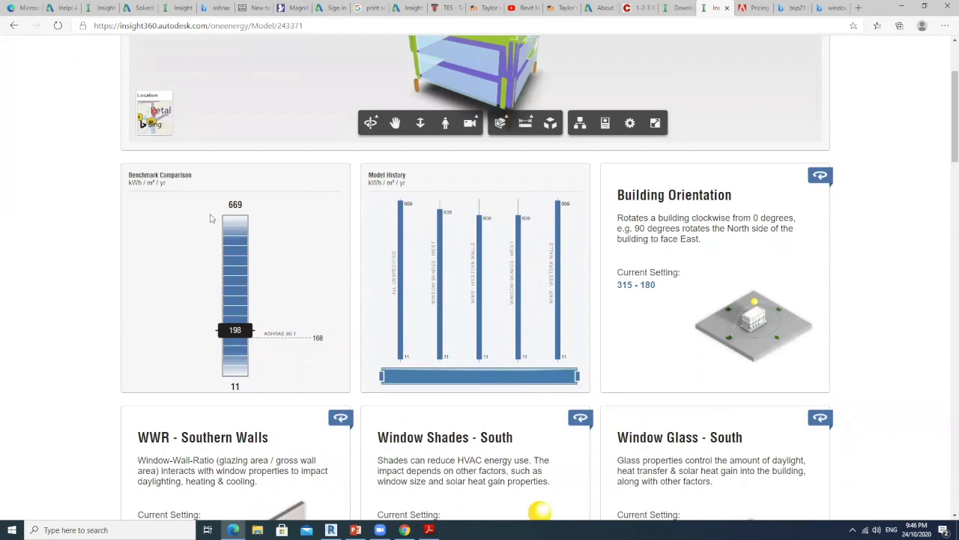
{"action": "scroll", "coordinate": [213, 218], "scroll_direction": "up", "scroll_amount": 2}
{"action": "left_click_drag", "start_coordinate": [432, 195], "coordinate": [453, 192]}
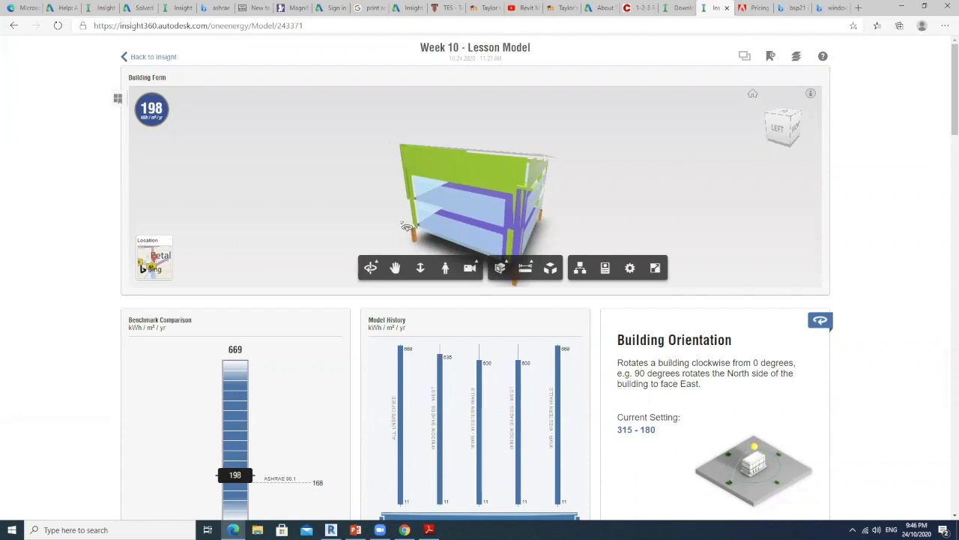
{"action": "scroll", "coordinate": [148, 399], "scroll_direction": "down", "scroll_amount": 2}
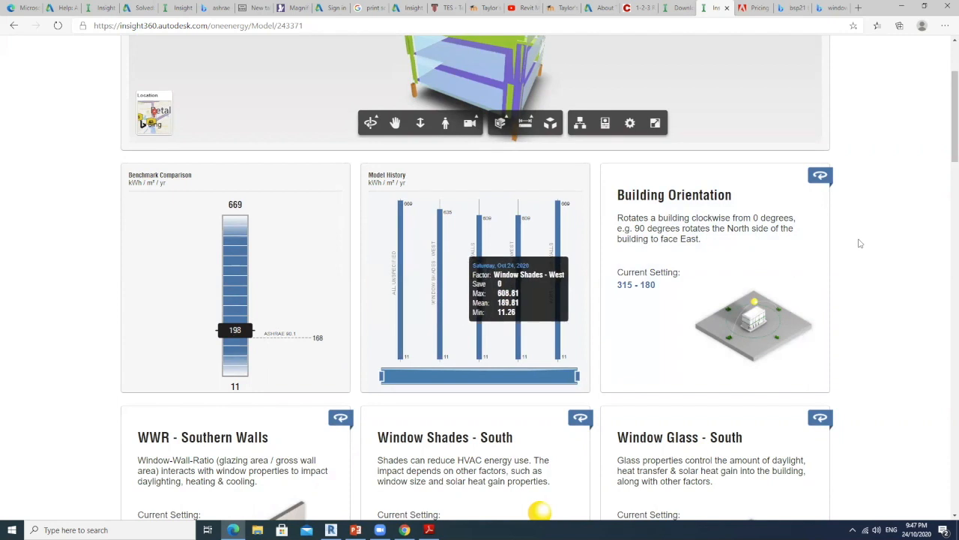
{"action": "scroll", "coordinate": [894, 237], "scroll_direction": "up", "scroll_amount": 2}
Inspect the EUI effect of the orientation options in the Building Orientation factor, including the as-modelled BIM value, and close its editor
{"action": "scroll", "coordinate": [899, 239], "scroll_direction": "down", "scroll_amount": 8}
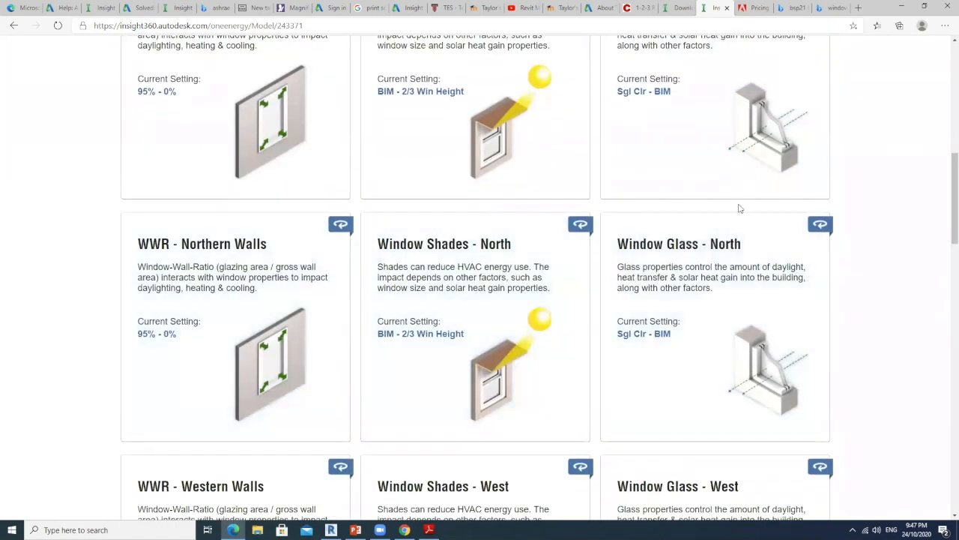
{"action": "scroll", "coordinate": [739, 209], "scroll_direction": "up", "scroll_amount": 3}
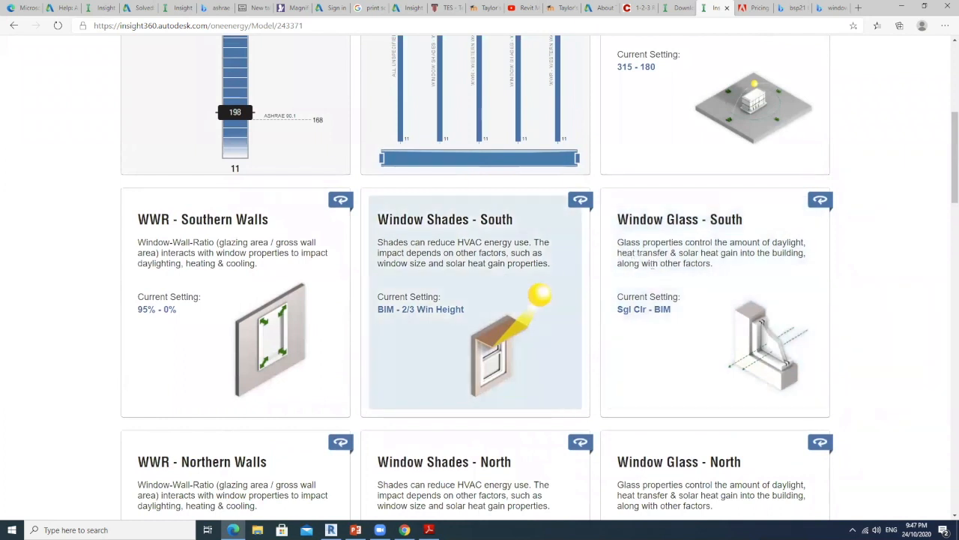
{"action": "scroll", "coordinate": [696, 248], "scroll_direction": "up", "scroll_amount": 2}
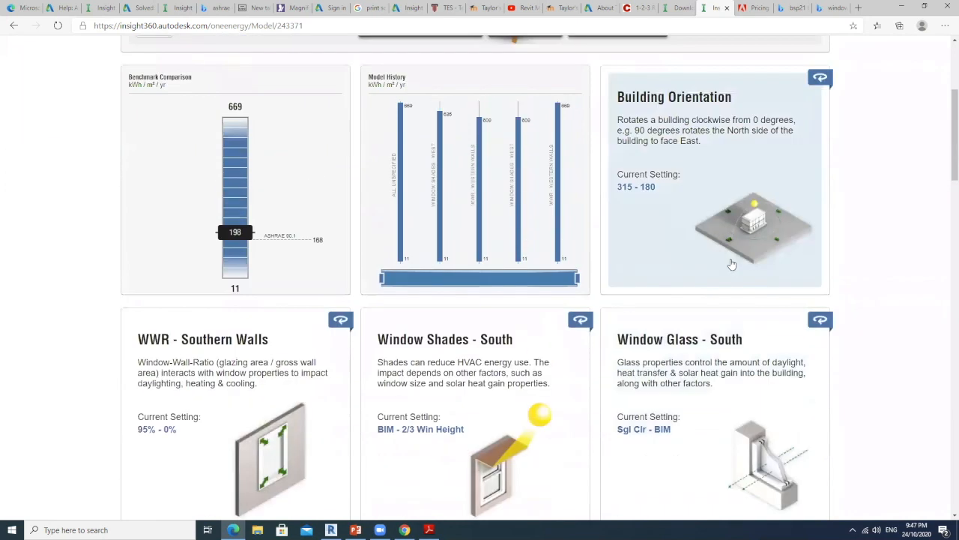
{"action": "left_click", "coordinate": [716, 243]}
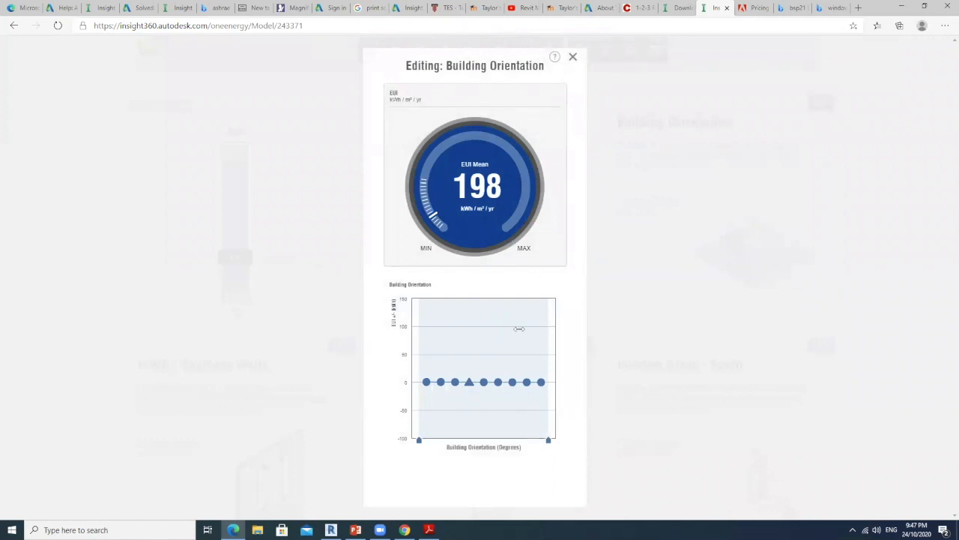
{"action": "mouse_move", "coordinate": [470, 394]}
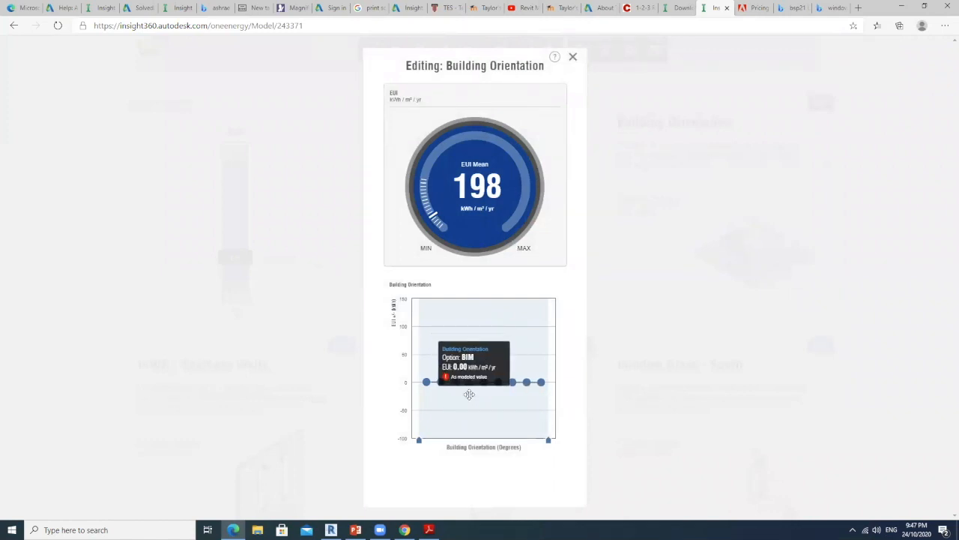
{"action": "mouse_move", "coordinate": [428, 383]}
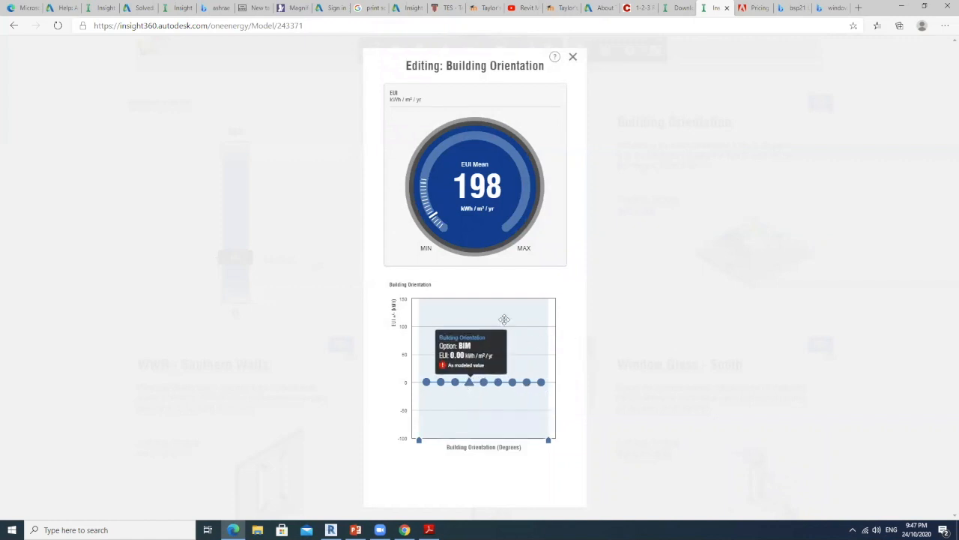
{"action": "left_click", "coordinate": [573, 58]}
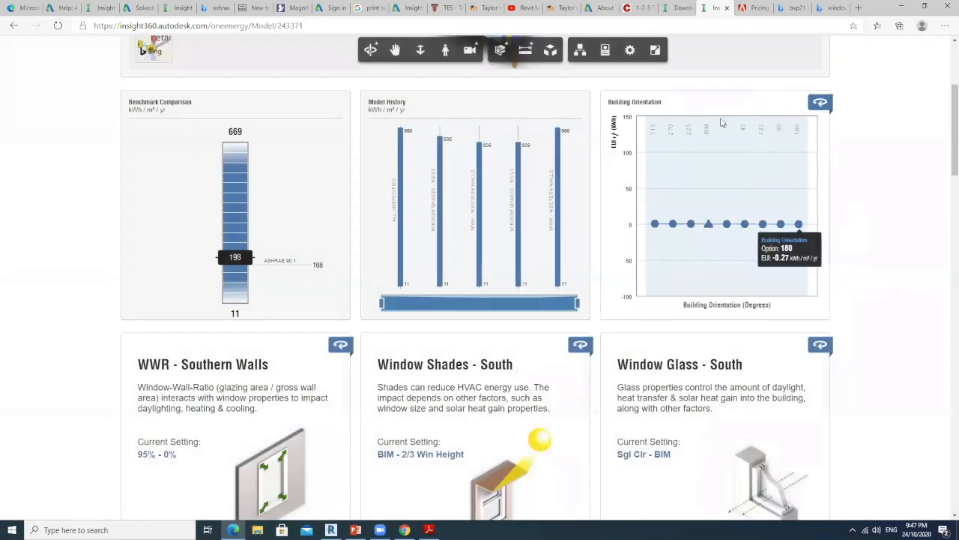
{"action": "left_click", "coordinate": [694, 248]}
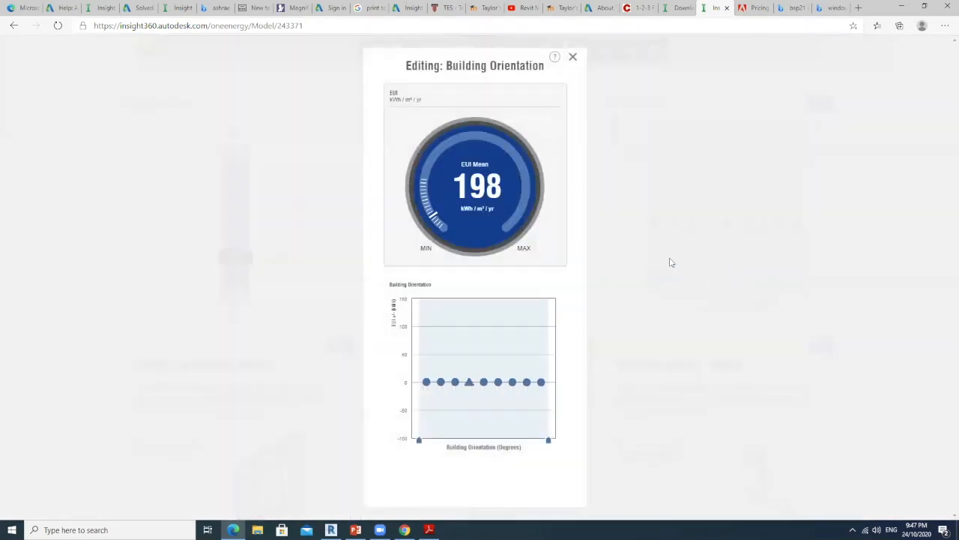
{"action": "left_click", "coordinate": [573, 59]}
Browse the factor tiles from the window settings through wall and roof construction, infiltration, lighting, daylighting controls and plug load efficiency
{"action": "scroll", "coordinate": [599, 292], "scroll_direction": "down", "scroll_amount": 3}
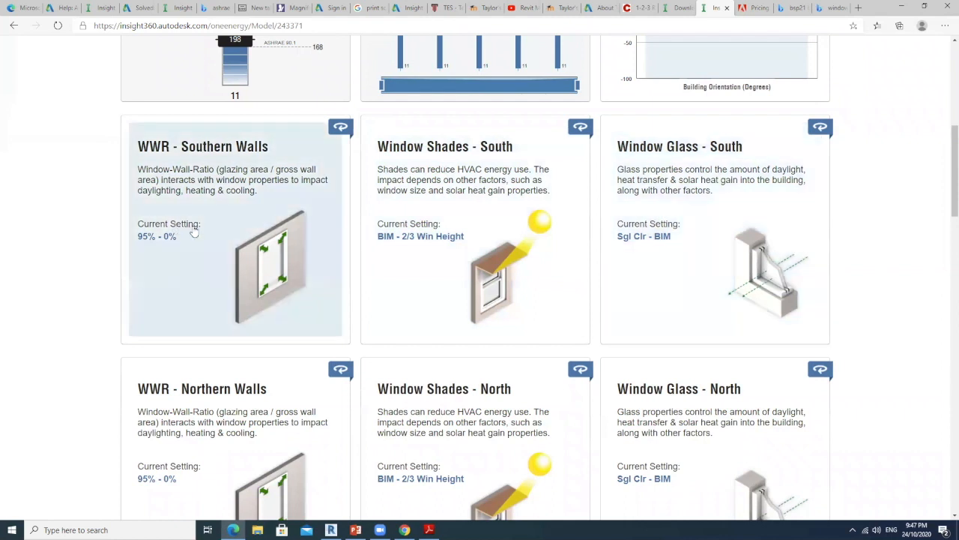
{"action": "scroll", "coordinate": [641, 227], "scroll_direction": "down", "scroll_amount": 5}
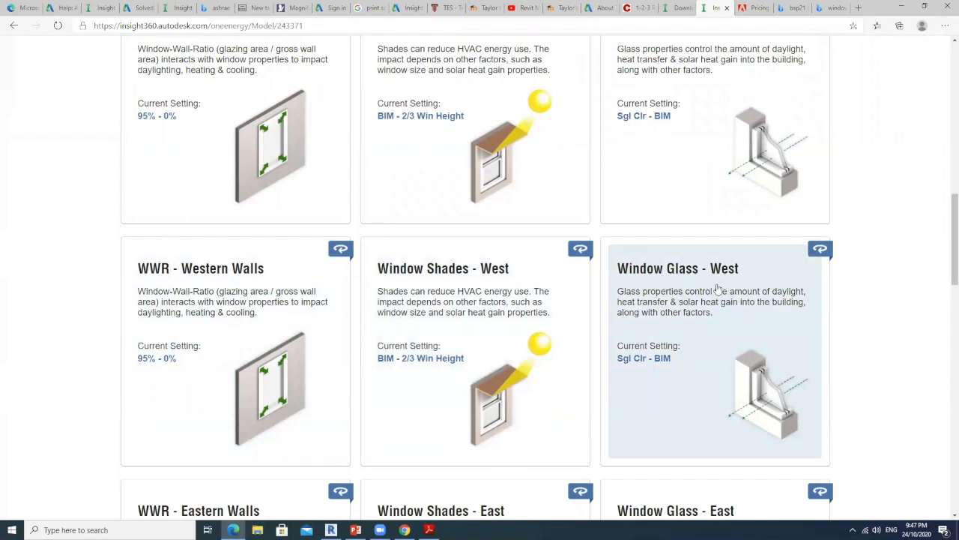
{"action": "scroll", "coordinate": [708, 296], "scroll_direction": "down", "scroll_amount": 4}
{"action": "scroll", "coordinate": [699, 308], "scroll_direction": "down", "scroll_amount": 4}
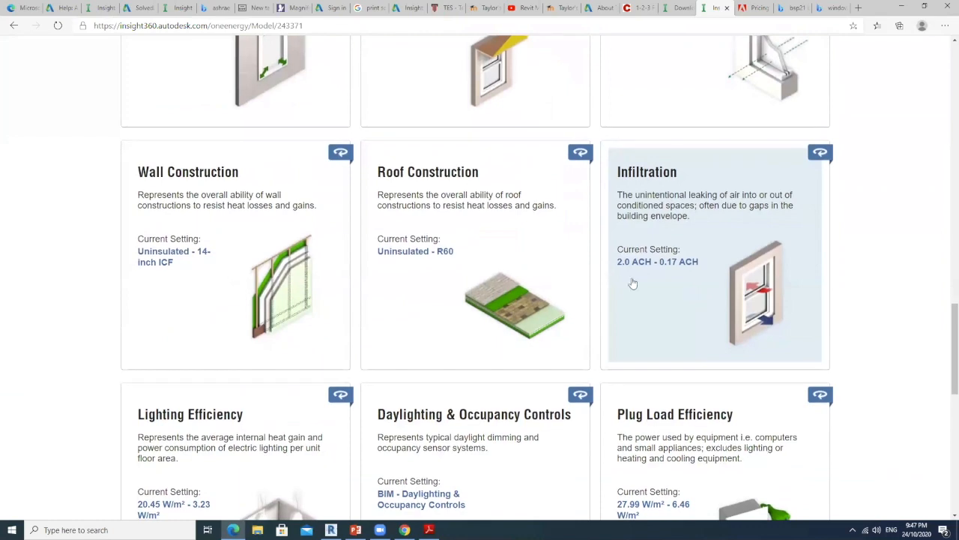
{"action": "scroll", "coordinate": [518, 270], "scroll_direction": "down", "scroll_amount": 6}
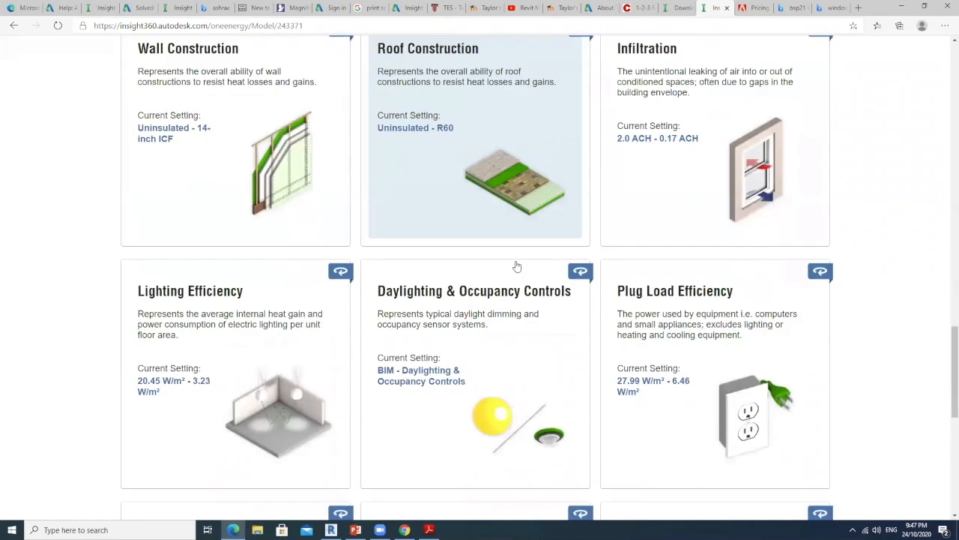
{"action": "scroll", "coordinate": [455, 278], "scroll_direction": "up", "scroll_amount": 17}
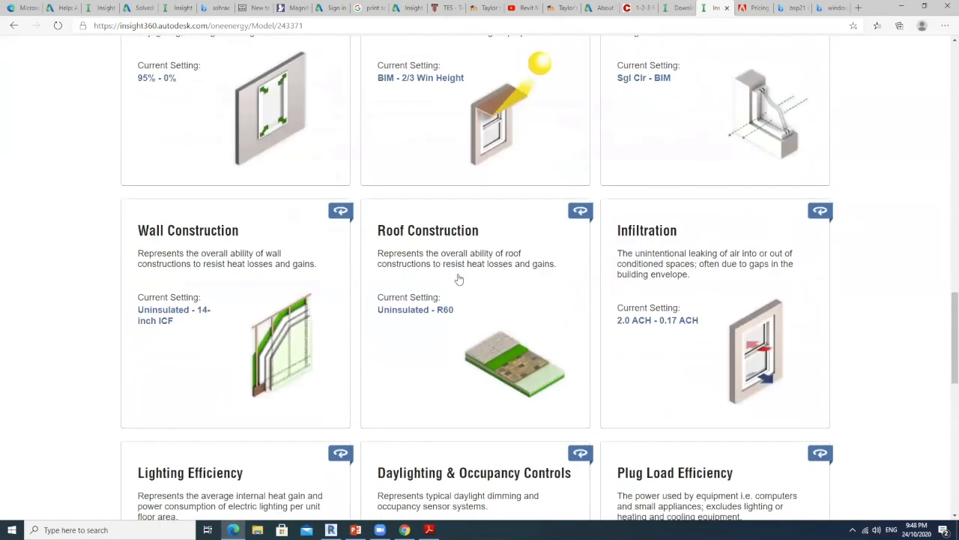
{"action": "scroll", "coordinate": [554, 307], "scroll_direction": "down", "scroll_amount": 3}
{"action": "scroll", "coordinate": [674, 285], "scroll_direction": "up", "scroll_amount": 3}
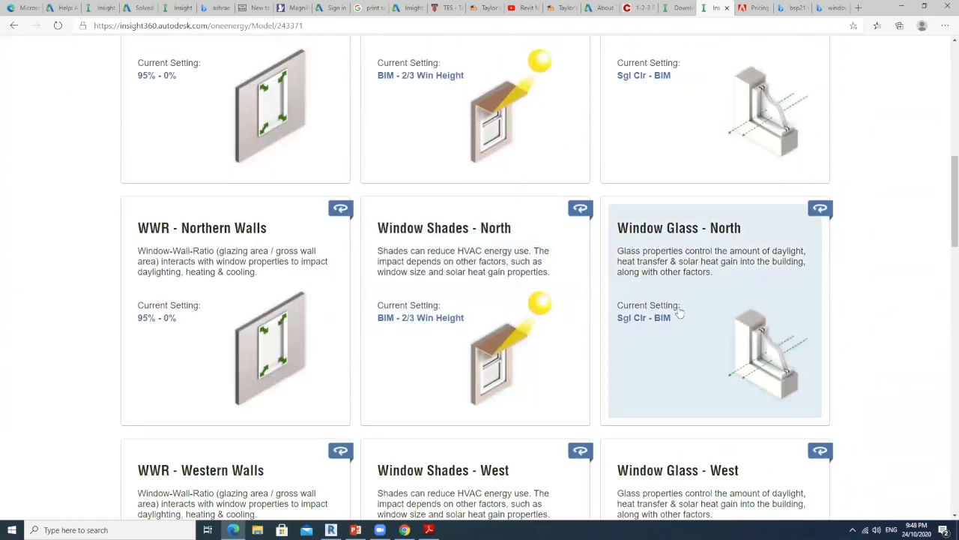
Check the EUI effect of the glazing options in the Window Glass - North factor and close its editor
{"action": "left_click", "coordinate": [682, 284]}
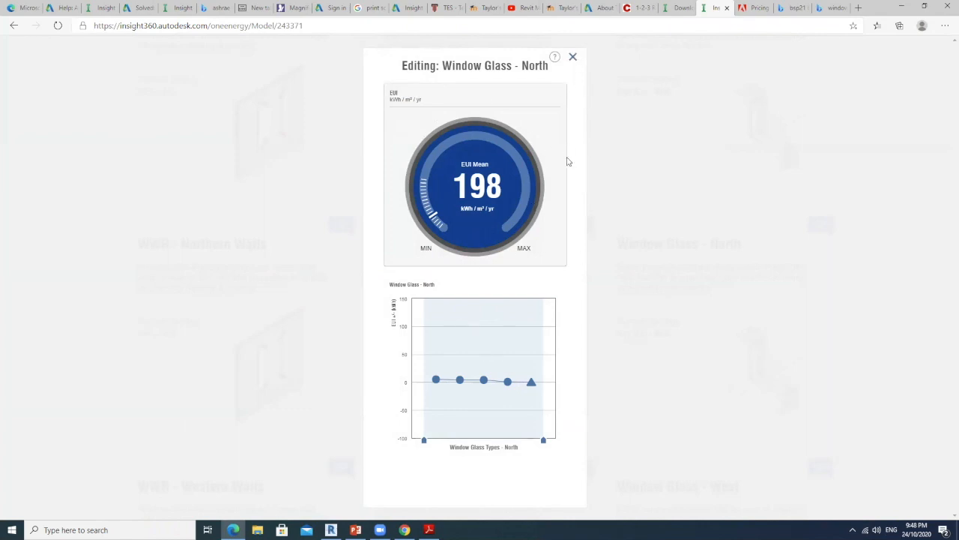
{"action": "mouse_move", "coordinate": [433, 386]}
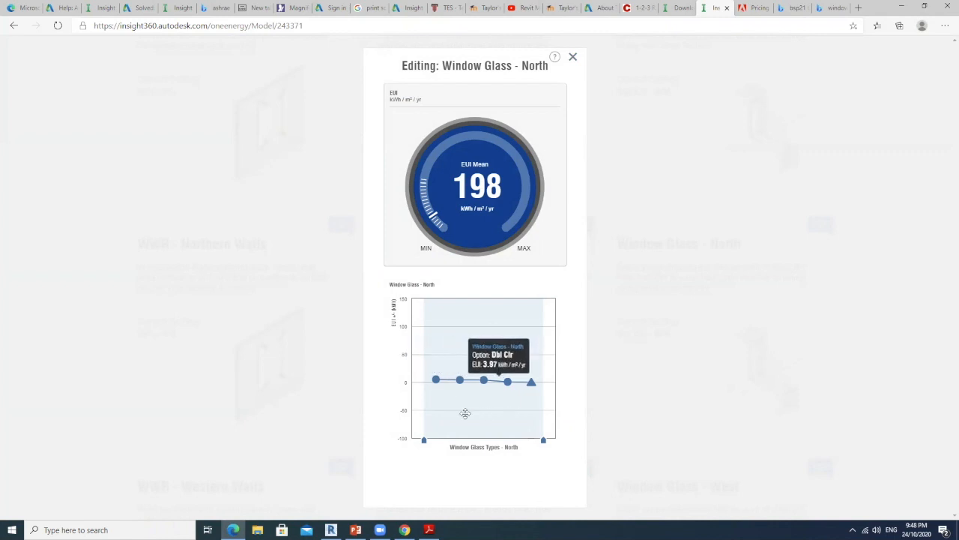
{"action": "left_click", "coordinate": [573, 58]}
Reopen the Building Orientation factor and compare the EUI of the BIM option with the other rotation angles
{"action": "scroll", "coordinate": [527, 304], "scroll_direction": "up", "scroll_amount": 10}
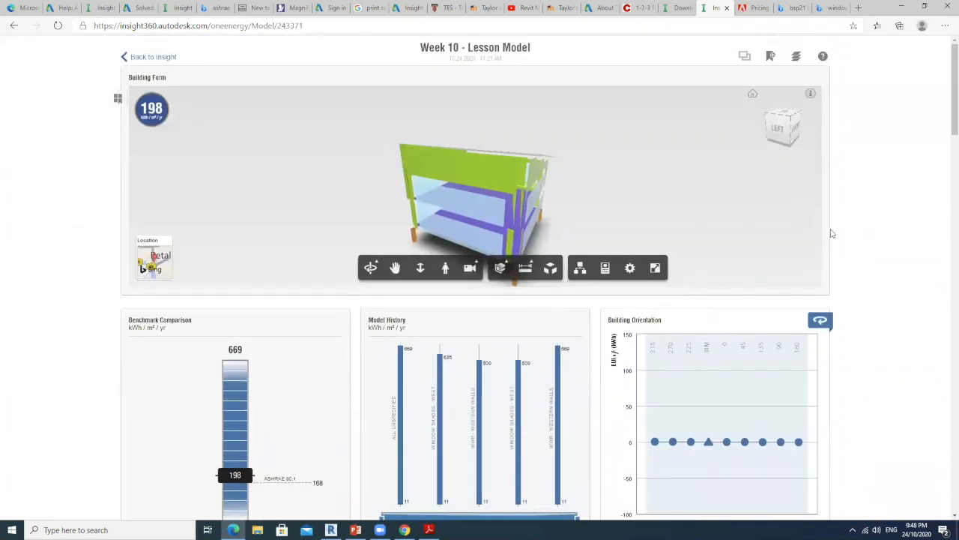
{"action": "scroll", "coordinate": [851, 273], "scroll_direction": "down", "scroll_amount": 3}
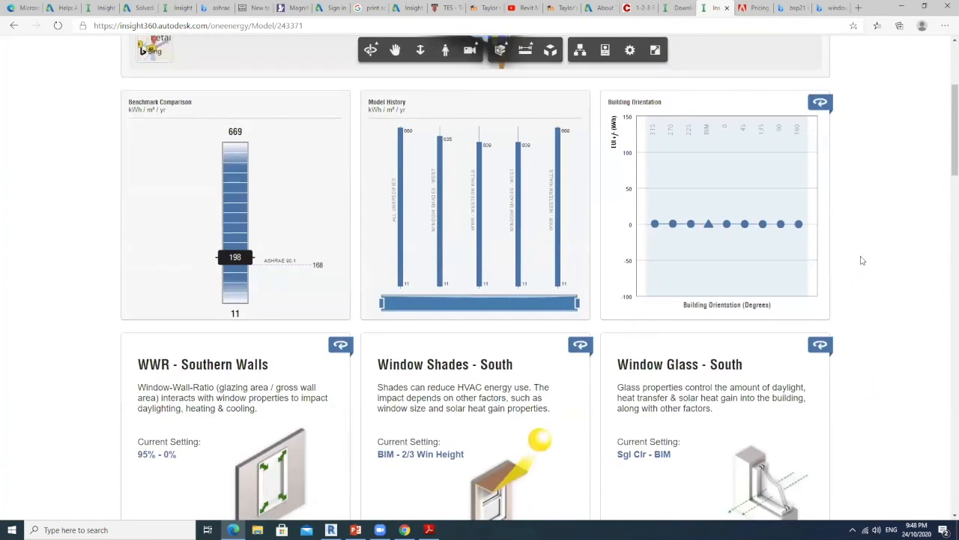
{"action": "left_click", "coordinate": [705, 237]}
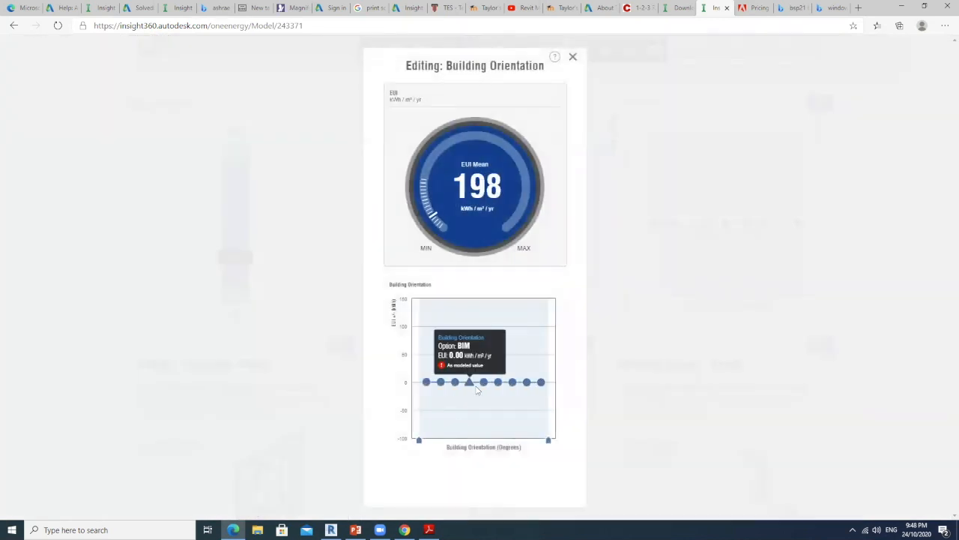
{"action": "mouse_move", "coordinate": [464, 385]}
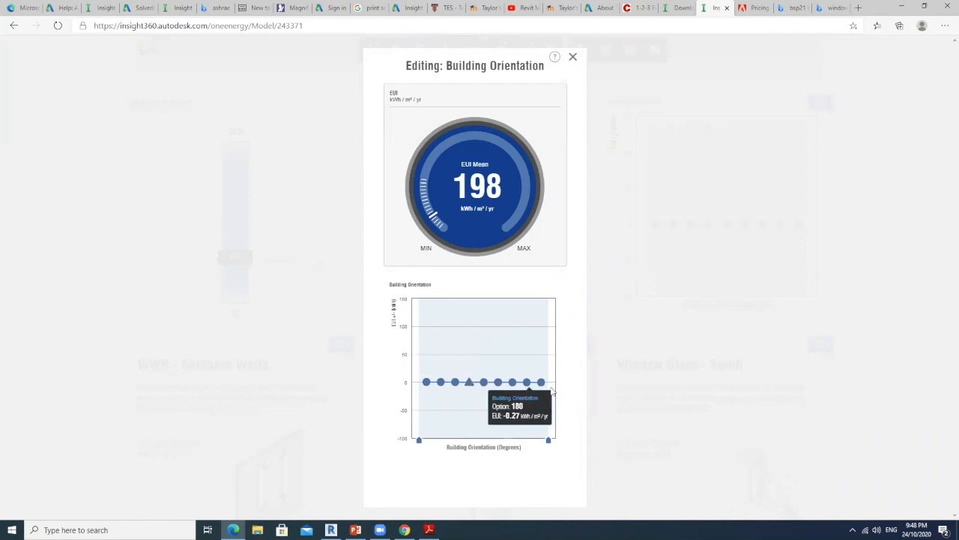
Try limiting the Building Orientation range to the 180 option, restore the full range and close its editor
{"action": "left_click_drag", "start_coordinate": [422, 444], "coordinate": [544, 437]}
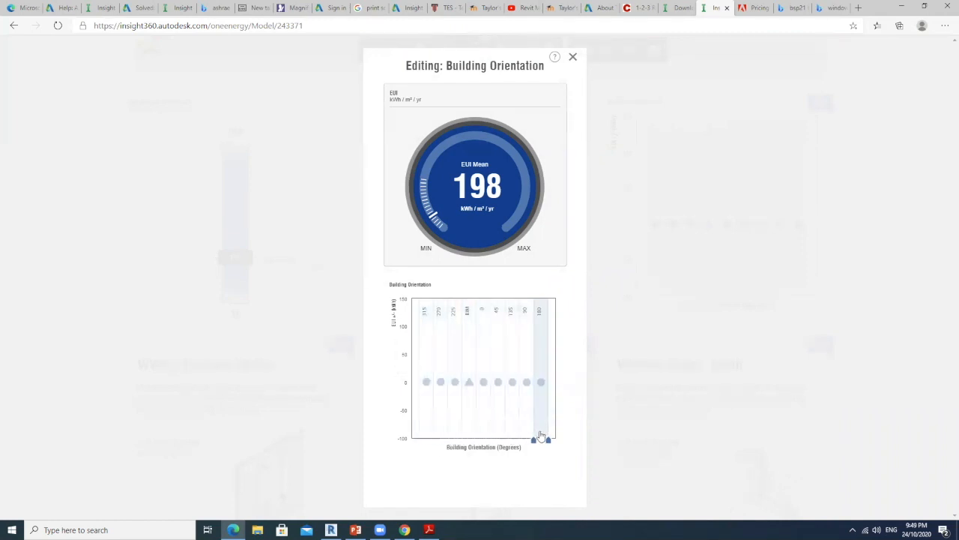
{"action": "left_click_drag", "start_coordinate": [541, 435], "coordinate": [419, 439]}
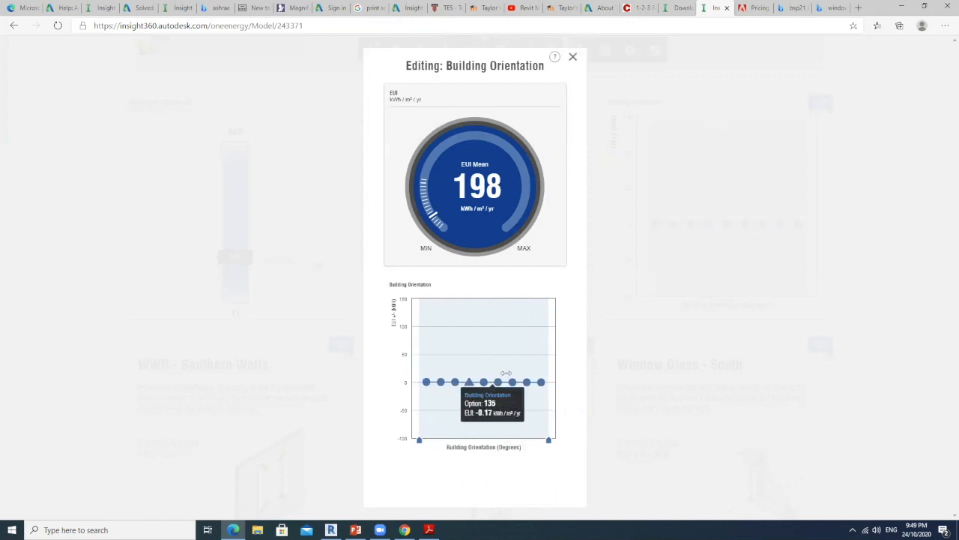
{"action": "mouse_move", "coordinate": [514, 383]}
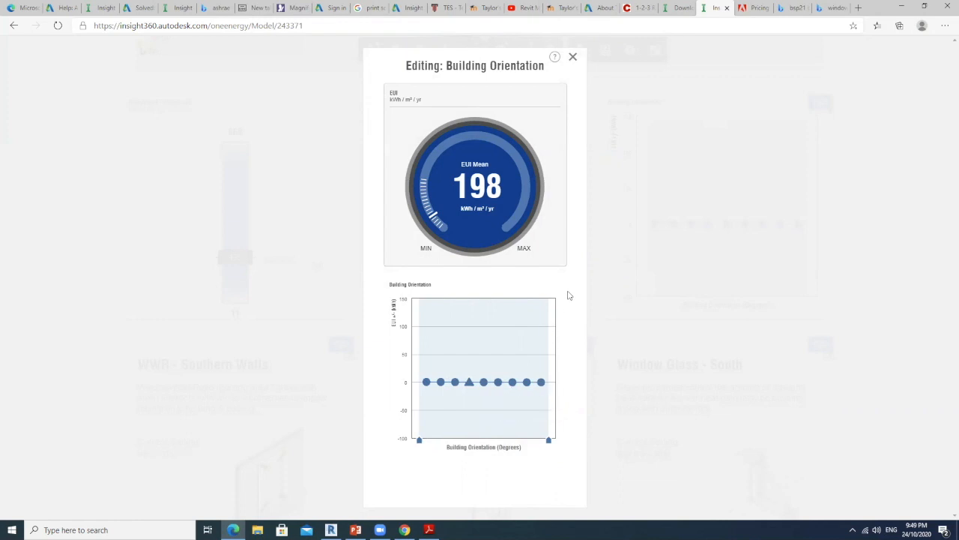
{"action": "mouse_move", "coordinate": [501, 405]}
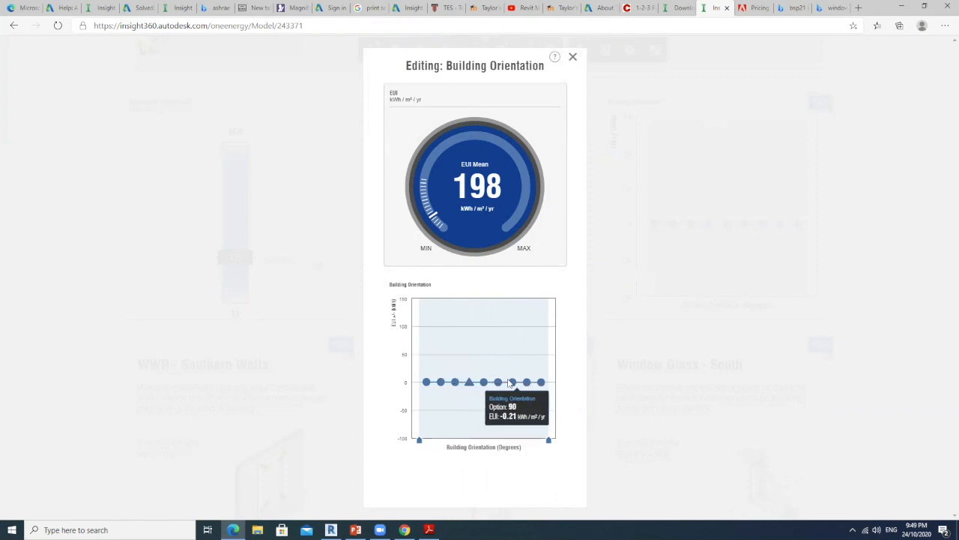
{"action": "left_click", "coordinate": [573, 59]}
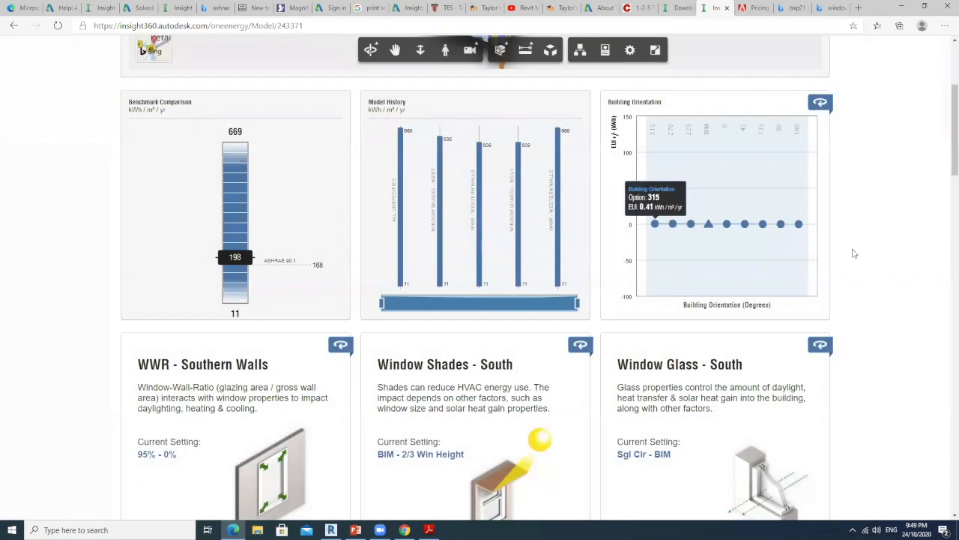
Browse the window-wall ratio, window shades and window glass factor tiles for the southern, northern, western and eastern facades
{"action": "scroll", "coordinate": [852, 252], "scroll_direction": "down", "scroll_amount": 2}
{"action": "scroll", "coordinate": [852, 252], "scroll_direction": "down", "scroll_amount": 3}
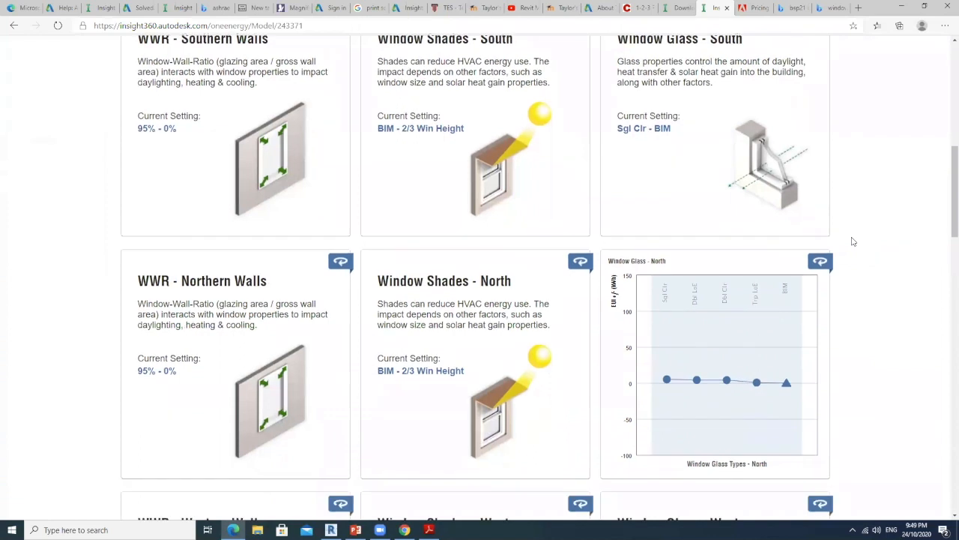
{"action": "scroll", "coordinate": [852, 241], "scroll_direction": "up", "scroll_amount": 3}
{"action": "scroll", "coordinate": [853, 242], "scroll_direction": "down", "scroll_amount": 5}
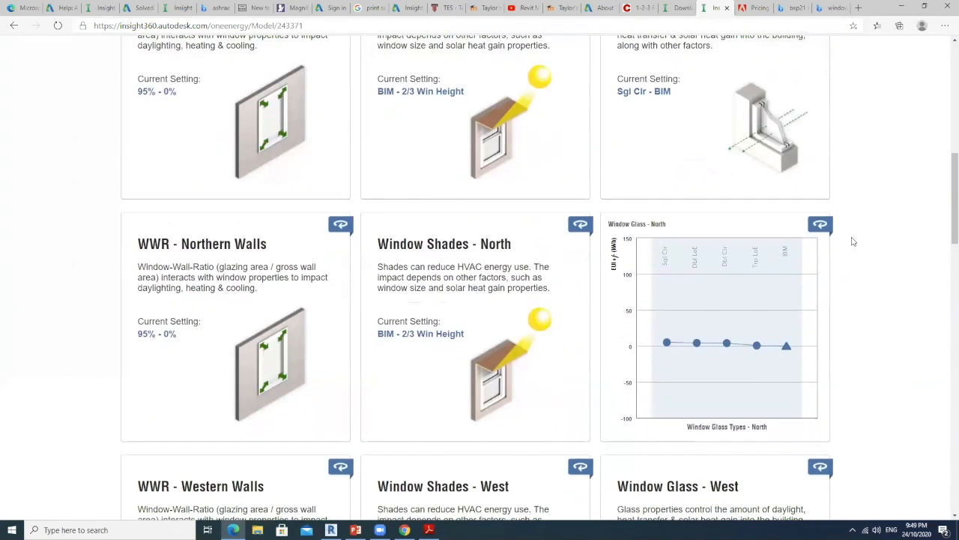
{"action": "scroll", "coordinate": [852, 241], "scroll_direction": "down", "scroll_amount": 1}
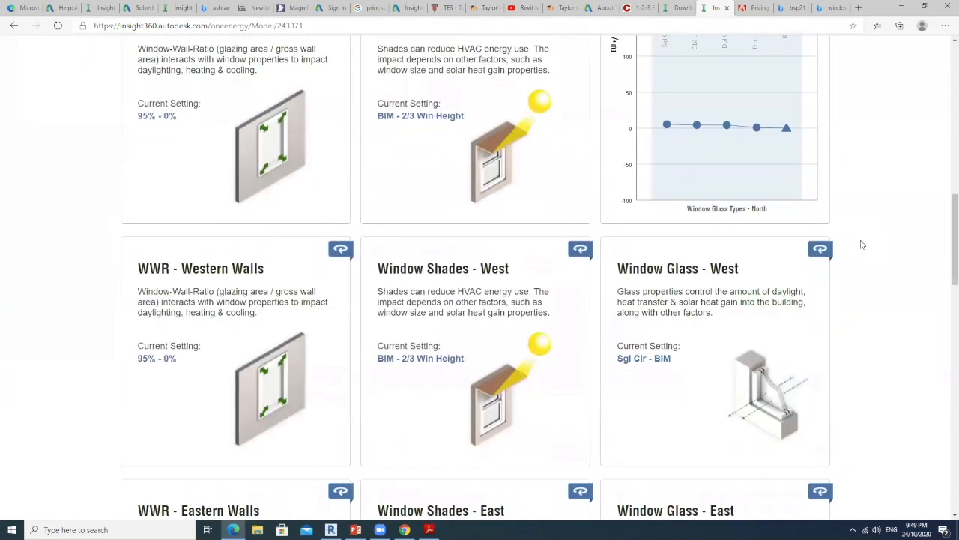
{"action": "scroll", "coordinate": [862, 244], "scroll_direction": "down", "scroll_amount": 2}
{"action": "scroll", "coordinate": [877, 241], "scroll_direction": "down", "scroll_amount": 2}
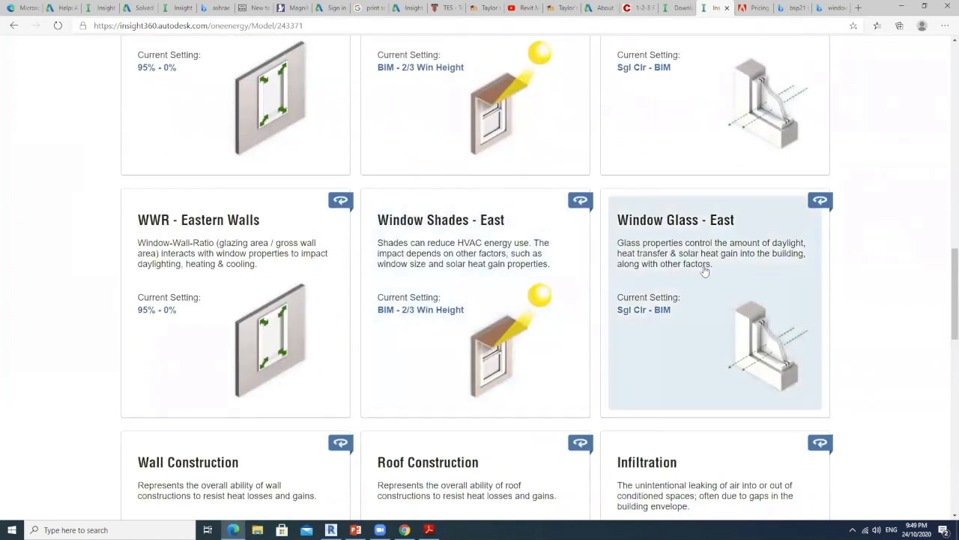
{"action": "scroll", "coordinate": [477, 258], "scroll_direction": "down", "scroll_amount": 2}
{"action": "scroll", "coordinate": [477, 259], "scroll_direction": "up", "scroll_amount": 3}
{"action": "scroll", "coordinate": [475, 257], "scroll_direction": "up", "scroll_amount": 2}
{"action": "scroll", "coordinate": [473, 257], "scroll_direction": "down", "scroll_amount": 2}
{"action": "scroll", "coordinate": [474, 256], "scroll_direction": "up", "scroll_amount": 2}
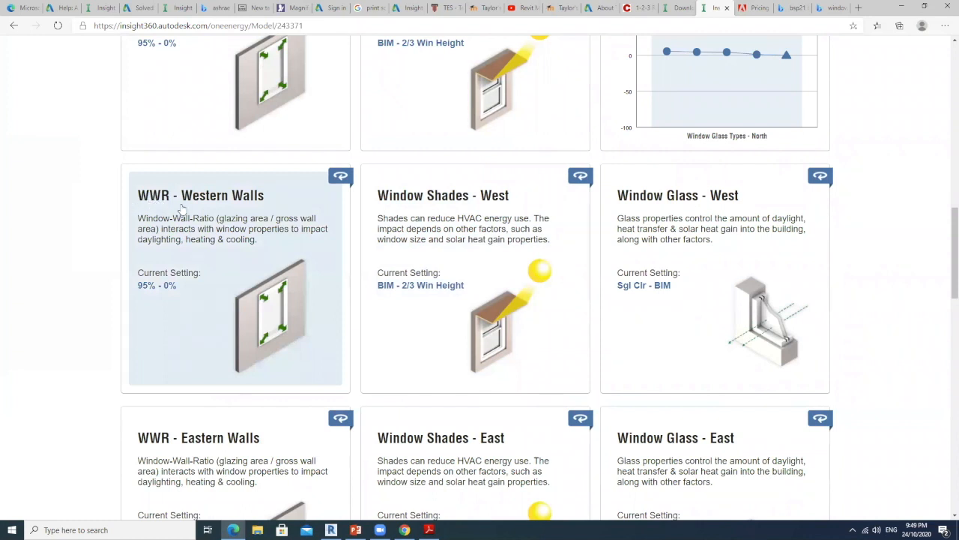
Restrict the WWR - Western Walls factor to the 0% option only and close its editor
{"action": "left_click", "coordinate": [216, 216]}
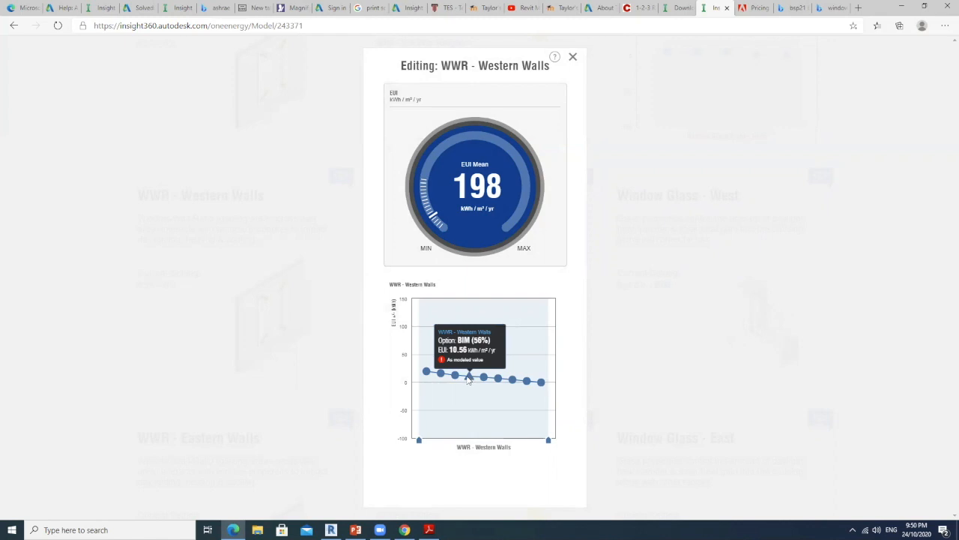
{"action": "left_click_drag", "start_coordinate": [419, 441], "coordinate": [536, 447]}
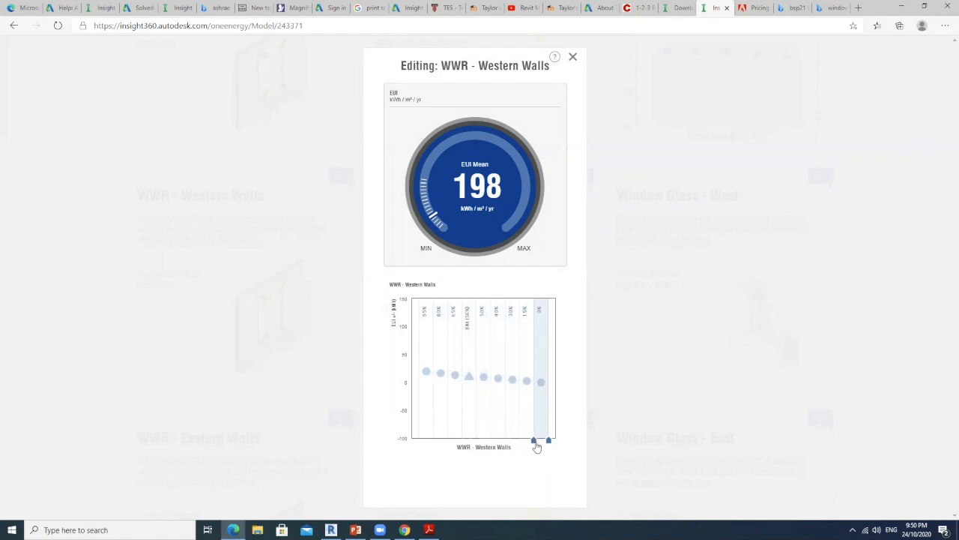
{"action": "left_click_drag", "start_coordinate": [536, 447], "coordinate": [537, 449]}
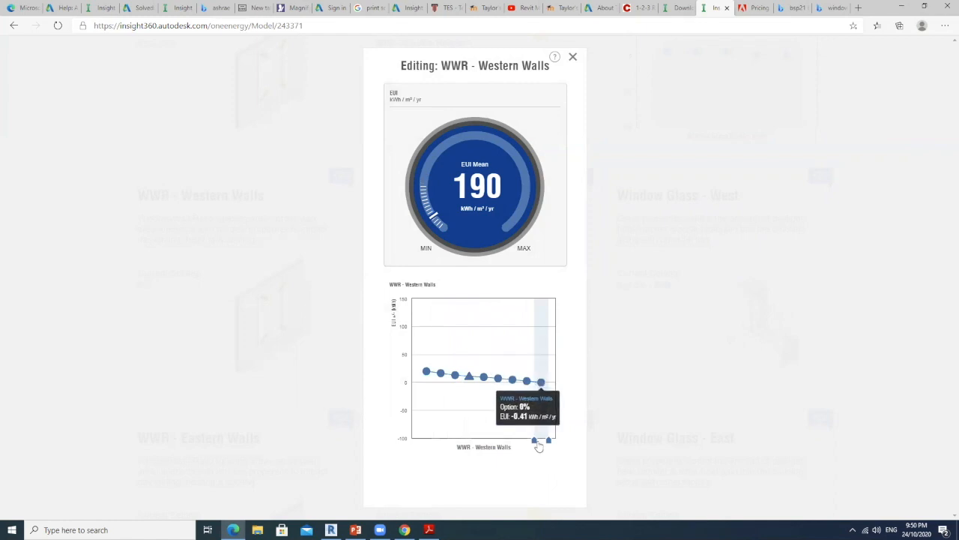
{"action": "mouse_move", "coordinate": [534, 444]}
{"action": "left_mouse_down"}
{"action": "mouse_move", "coordinate": [418, 442]}
{"action": "mouse_move", "coordinate": [534, 438]}
{"action": "left_mouse_up"}
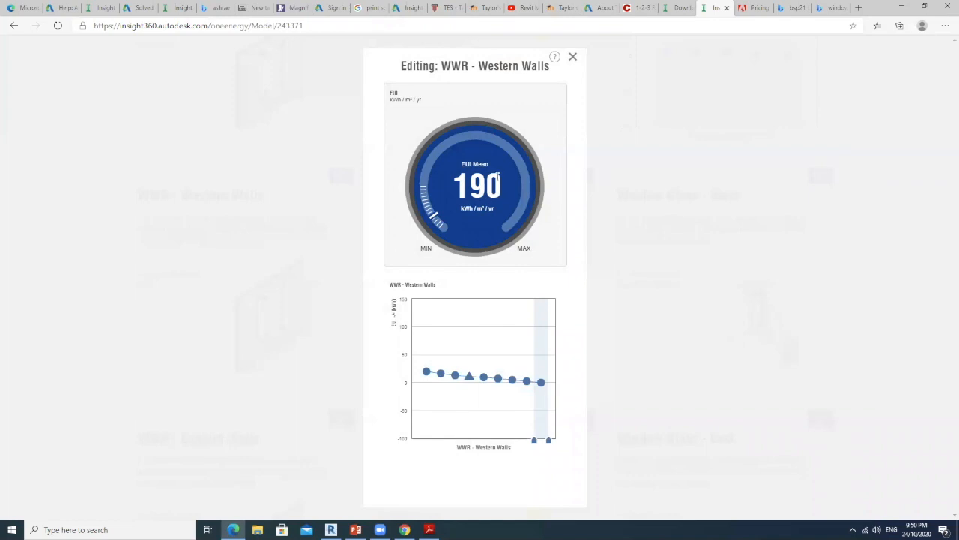
{"action": "mouse_move", "coordinate": [540, 375]}
{"action": "mouse_move", "coordinate": [535, 438]}
{"action": "left_mouse_down"}
{"action": "mouse_move", "coordinate": [516, 444]}
{"action": "mouse_move", "coordinate": [533, 445]}
{"action": "left_mouse_up"}
{"action": "left_click", "coordinate": [573, 60]}
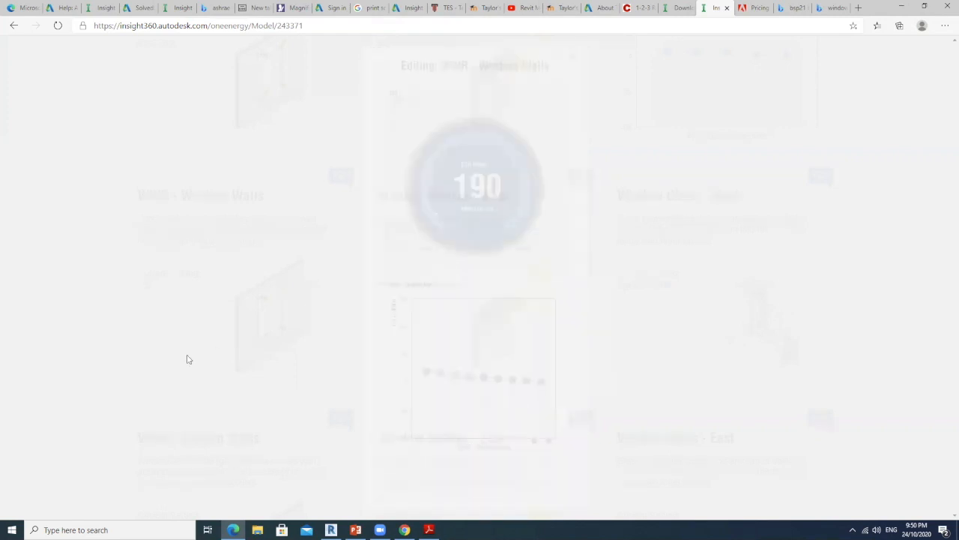
Compare the model's mean EUI with ASHRAE 90.1 in the Benchmark Comparison and review the western wall factor tiles
{"action": "scroll", "coordinate": [279, 335], "scroll_direction": "up", "scroll_amount": 3}
{"action": "scroll", "coordinate": [278, 334], "scroll_direction": "down", "scroll_amount": 3}
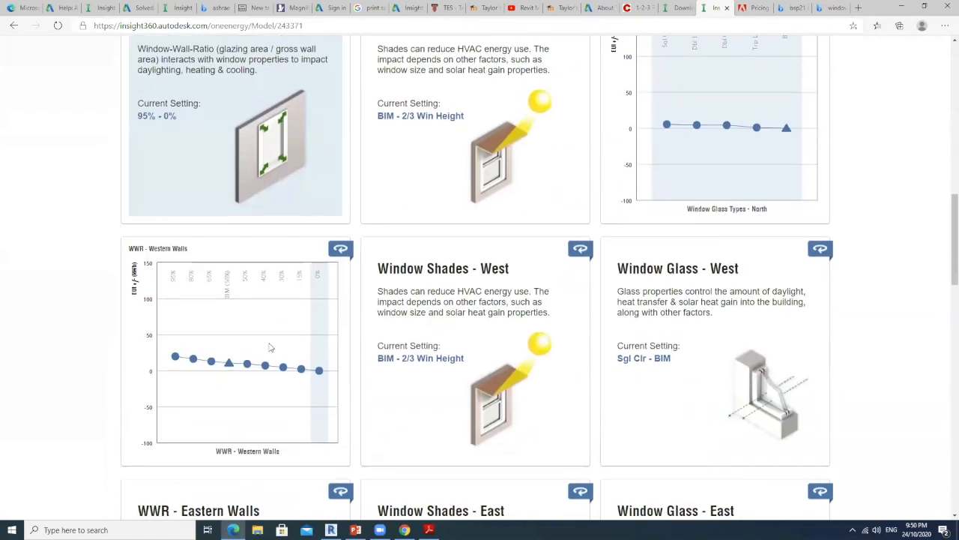
{"action": "scroll", "coordinate": [272, 330], "scroll_direction": "up", "scroll_amount": 7}
{"action": "scroll", "coordinate": [271, 274], "scroll_direction": "down", "scroll_amount": 1}
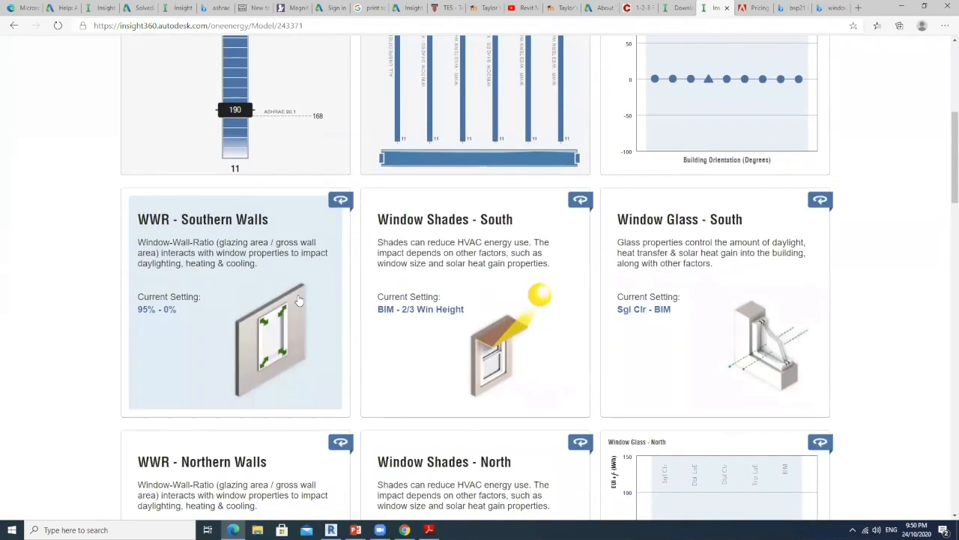
{"action": "scroll", "coordinate": [255, 273], "scroll_direction": "up", "scroll_amount": 2}
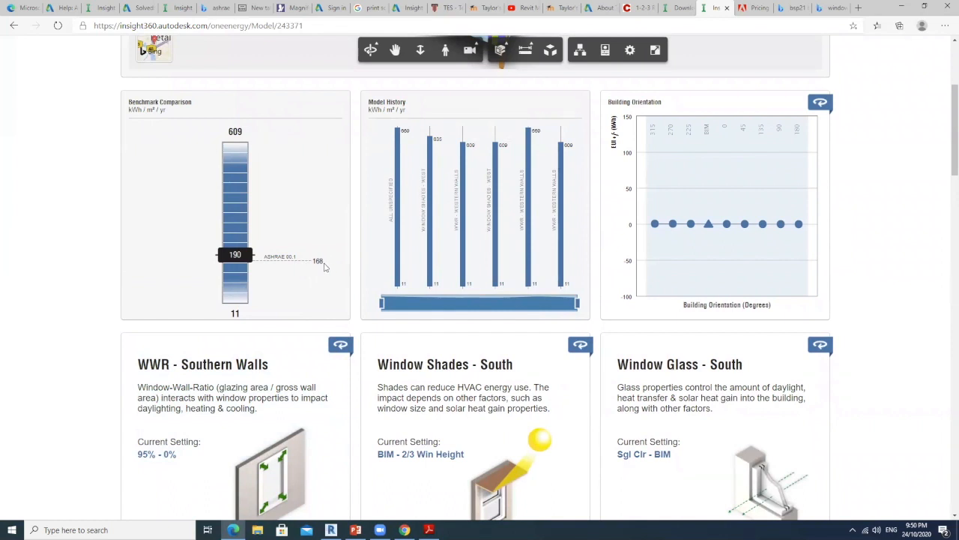
{"action": "scroll", "coordinate": [306, 282], "scroll_direction": "down", "scroll_amount": 8}
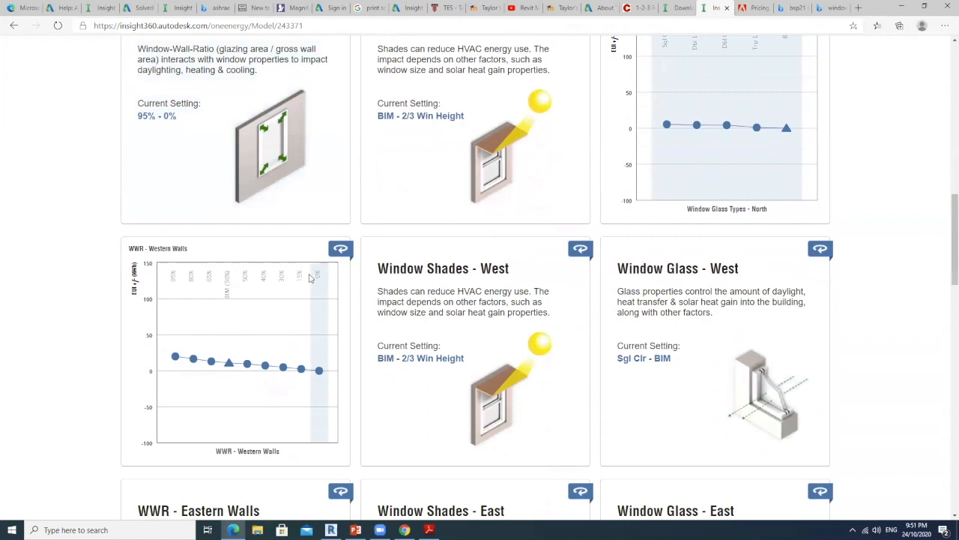
{"action": "scroll", "coordinate": [323, 280], "scroll_direction": "up", "scroll_amount": 5}
{"action": "scroll", "coordinate": [323, 280], "scroll_direction": "up", "scroll_amount": 5}
{"action": "scroll", "coordinate": [337, 374], "scroll_direction": "down", "scroll_amount": 7}
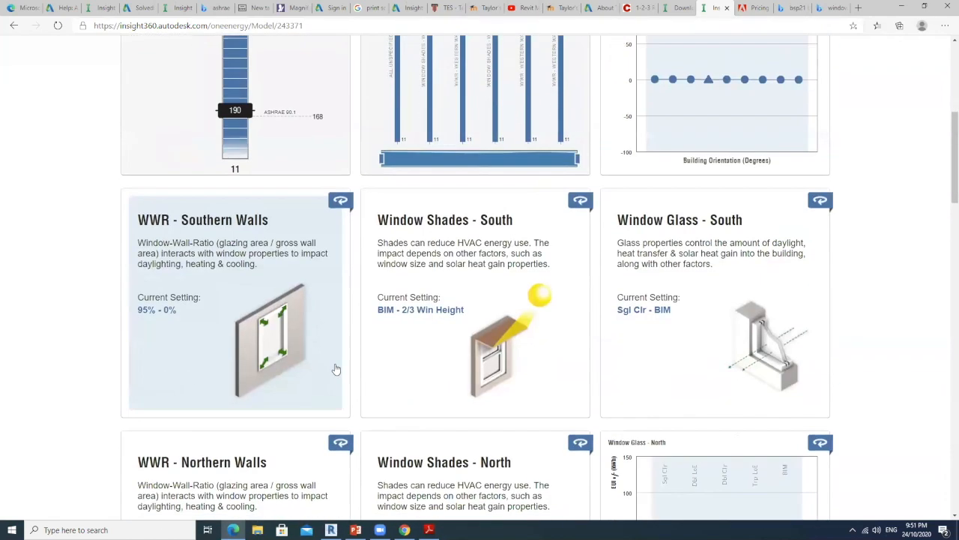
{"action": "scroll", "coordinate": [335, 360], "scroll_direction": "down", "scroll_amount": 3}
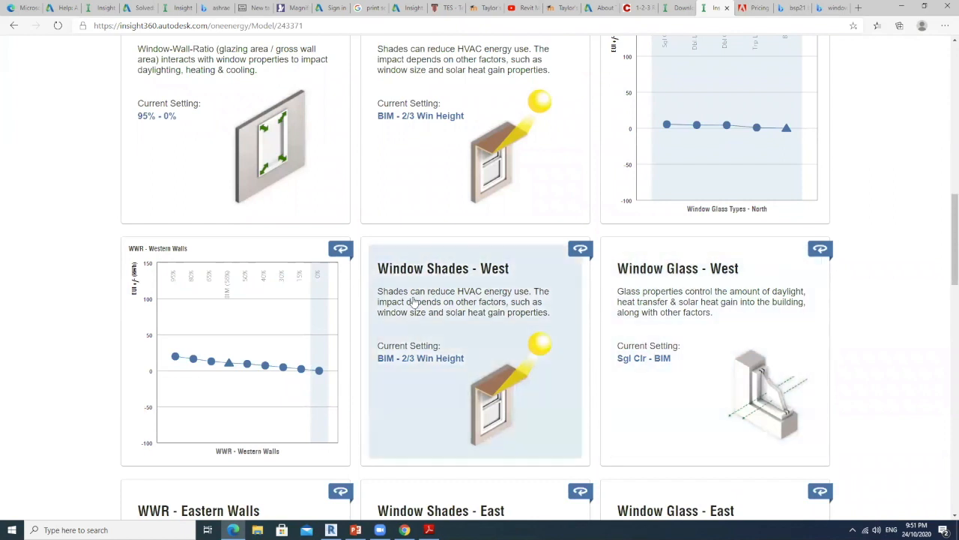
{"action": "scroll", "coordinate": [525, 334], "scroll_direction": "up", "scroll_amount": 1}
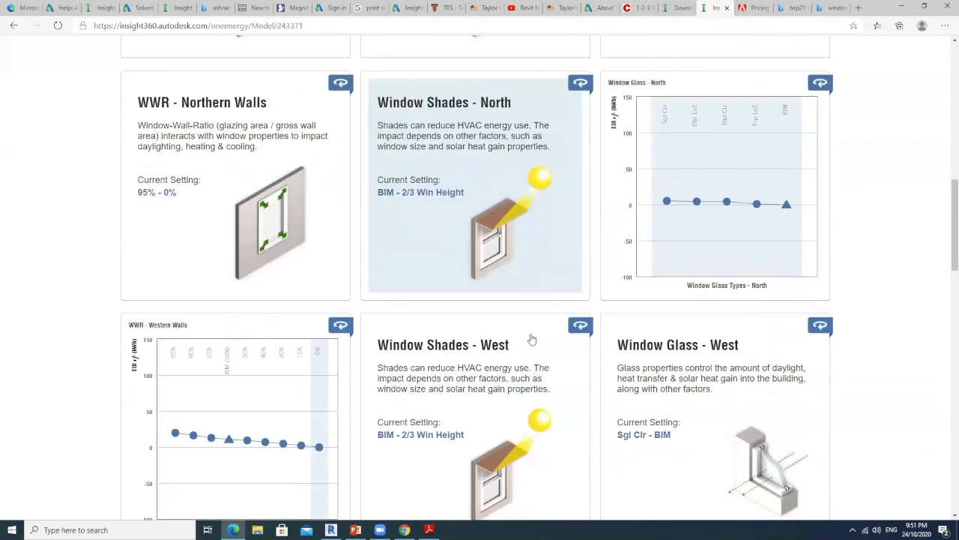
{"action": "scroll", "coordinate": [527, 335], "scroll_direction": "down", "scroll_amount": 2}
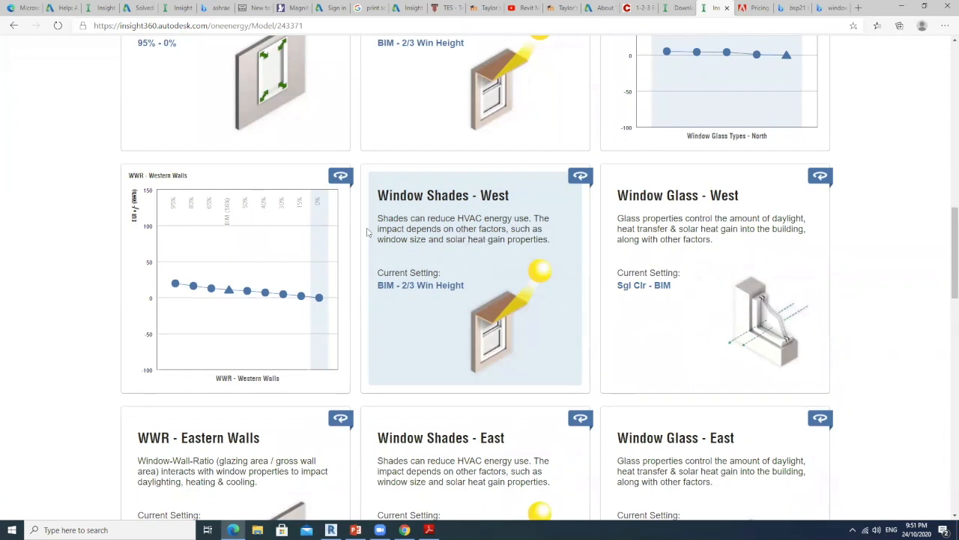
Check the EUI effect of the shade height options in the Window Shades - West factor and close its editor
{"action": "left_click", "coordinate": [494, 238]}
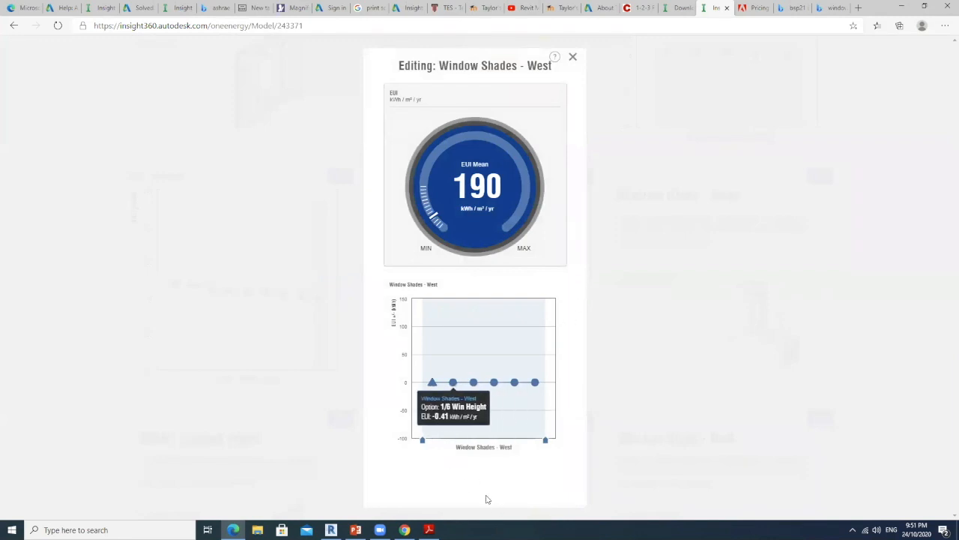
{"action": "mouse_move", "coordinate": [538, 385]}
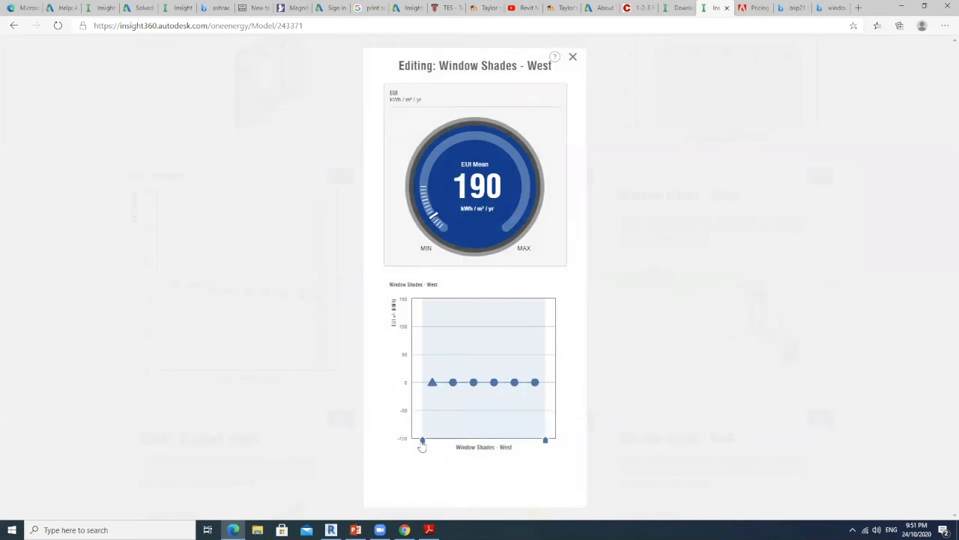
{"action": "mouse_move", "coordinate": [422, 445]}
{"action": "left_mouse_down"}
{"action": "mouse_move", "coordinate": [532, 438]}
{"action": "mouse_move", "coordinate": [422, 442]}
{"action": "left_mouse_up"}
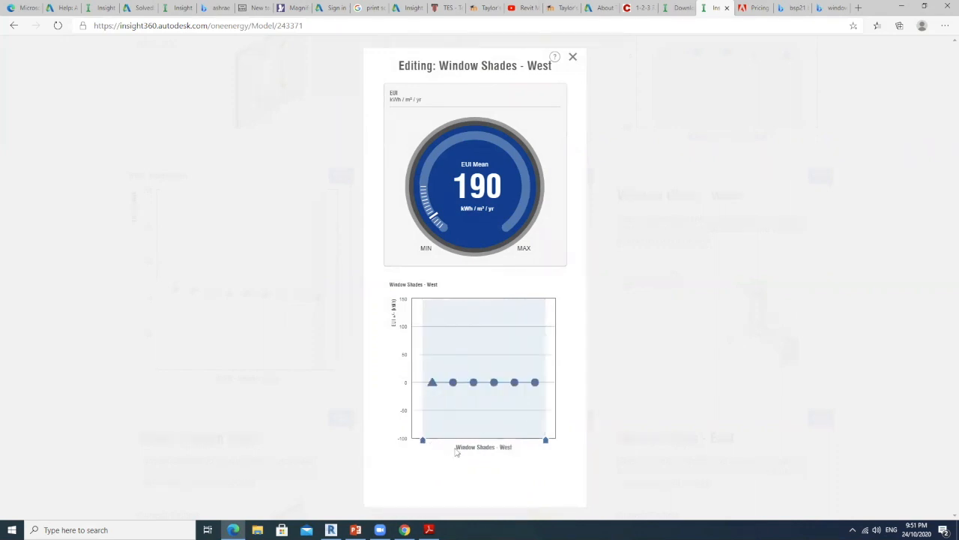
{"action": "left_click", "coordinate": [573, 58]}
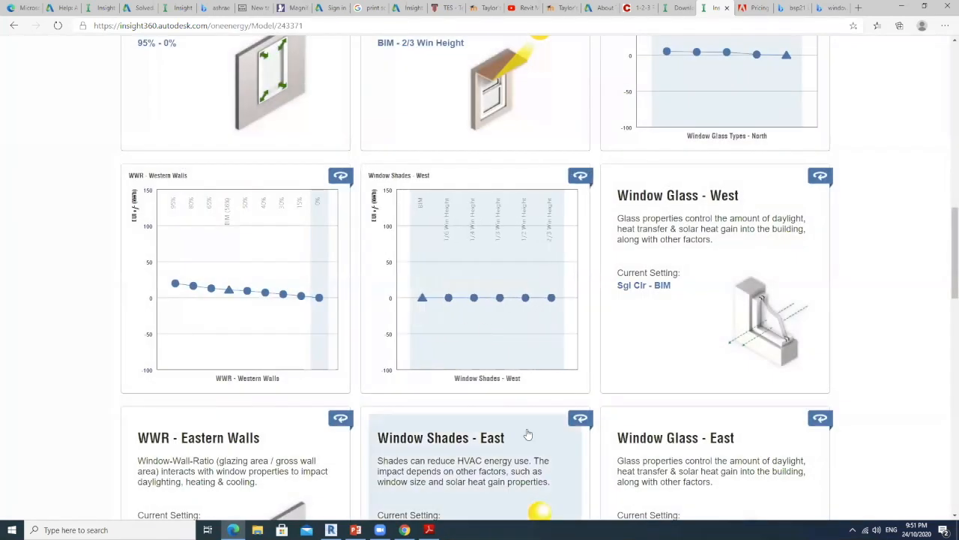
Check the EUI effect of the glass types in the Window Glass - West factor and close its editor
{"action": "left_click", "coordinate": [678, 247]}
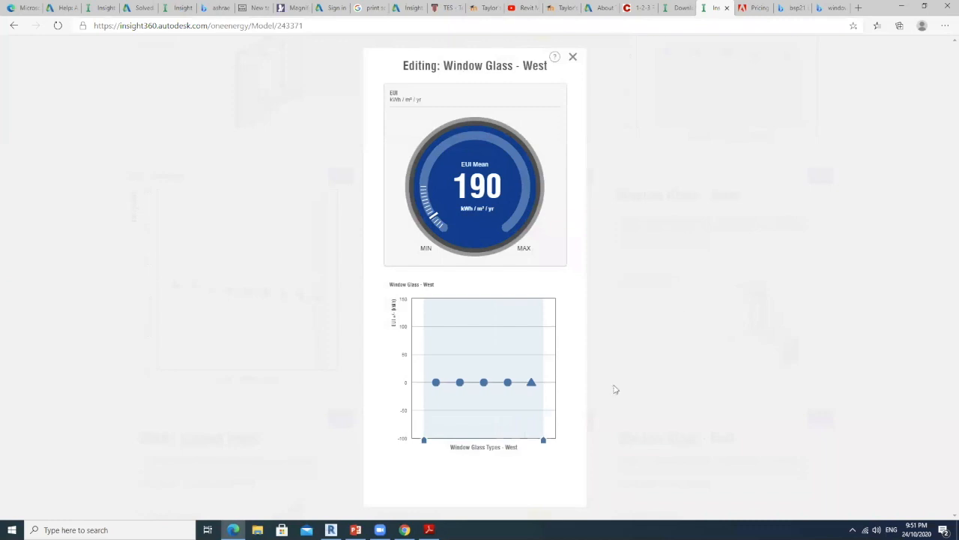
{"action": "mouse_move", "coordinate": [533, 388]}
{"action": "left_click", "coordinate": [573, 57]}
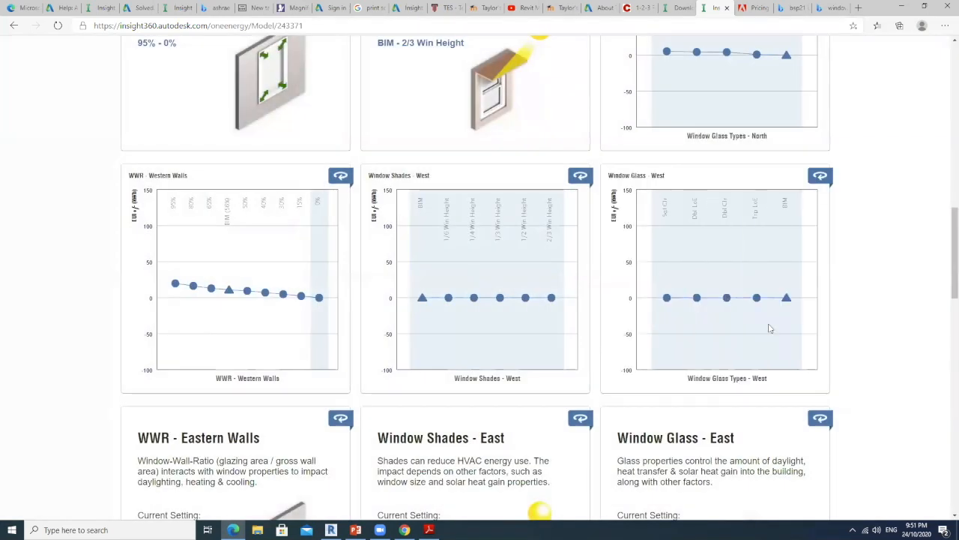
Restrict the Window Shades - North factor to the 2/3 Win Height option only and close its editor
{"action": "scroll", "coordinate": [395, 298], "scroll_direction": "up", "scroll_amount": 2}
{"action": "scroll", "coordinate": [395, 298], "scroll_direction": "down", "scroll_amount": 1}
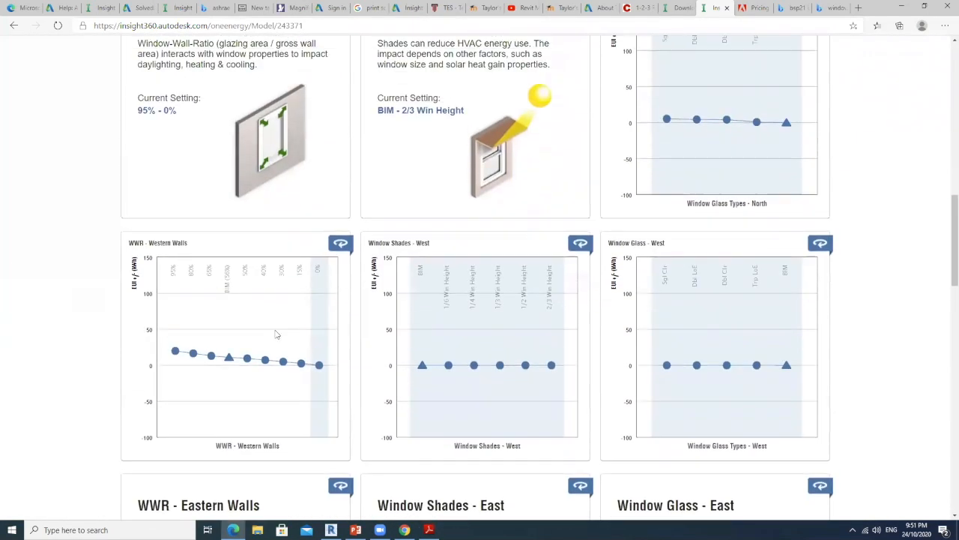
{"action": "mouse_move", "coordinate": [222, 341]}
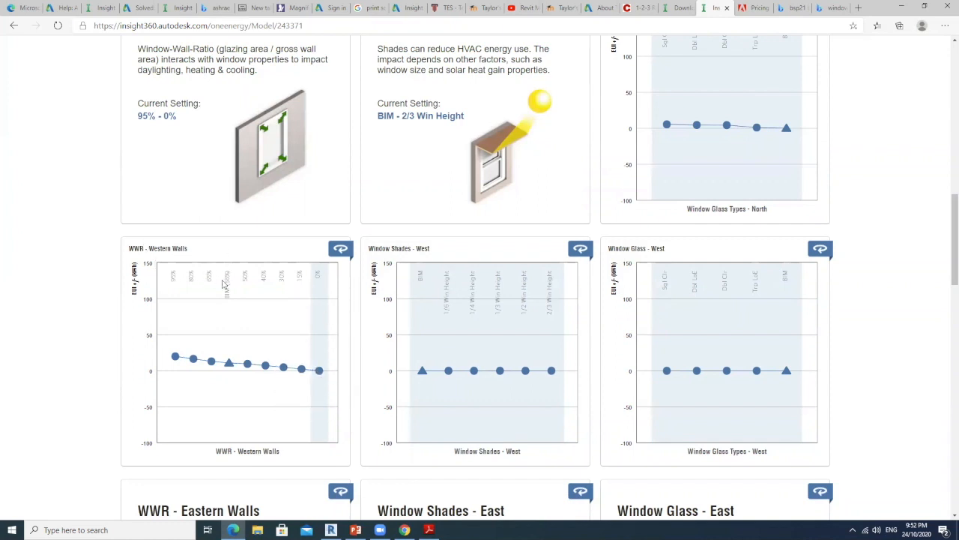
{"action": "scroll", "coordinate": [322, 337], "scroll_direction": "up", "scroll_amount": 3}
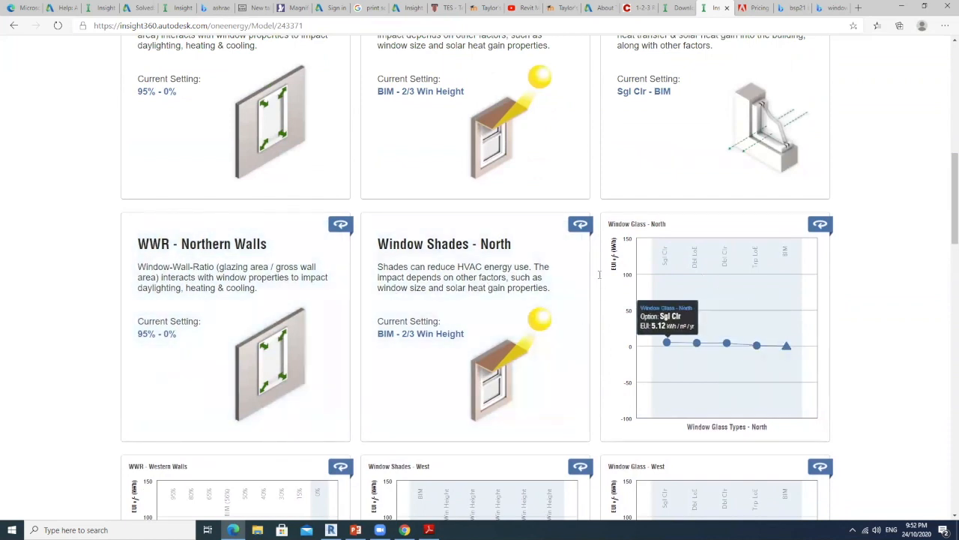
{"action": "left_click", "coordinate": [428, 297]}
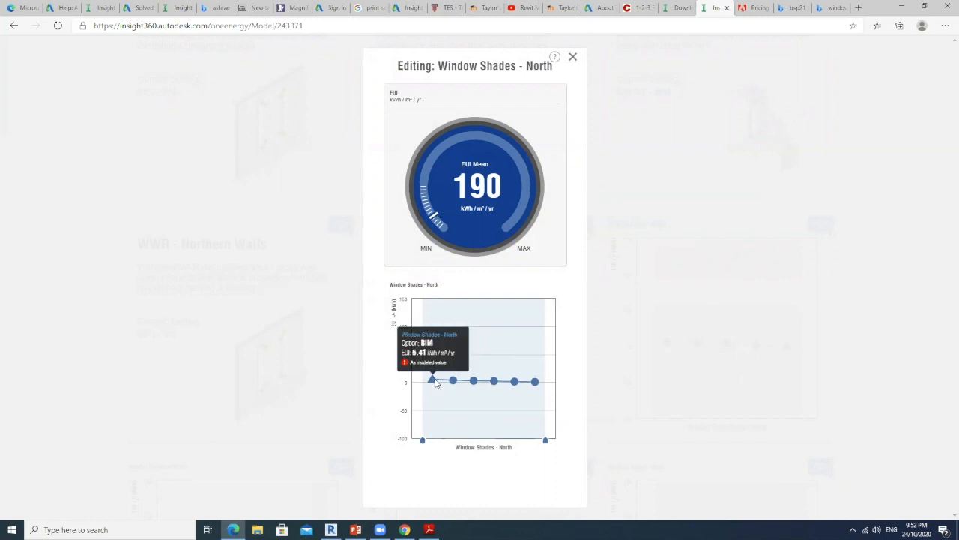
{"action": "left_click_drag", "start_coordinate": [422, 440], "coordinate": [528, 437]}
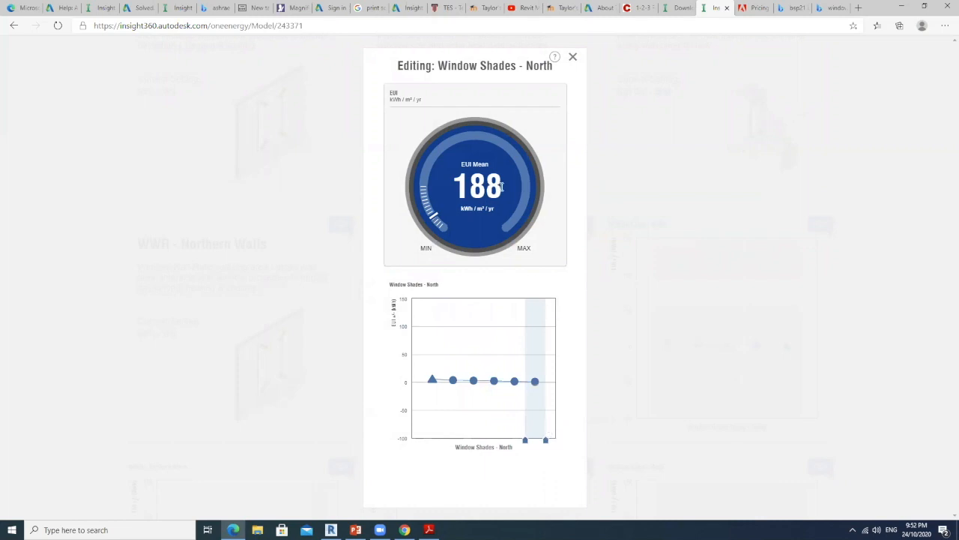
{"action": "mouse_move", "coordinate": [525, 440]}
{"action": "left_mouse_down"}
{"action": "mouse_move", "coordinate": [421, 441]}
{"action": "mouse_move", "coordinate": [542, 442]}
{"action": "left_mouse_up"}
{"action": "left_click", "coordinate": [573, 58]}
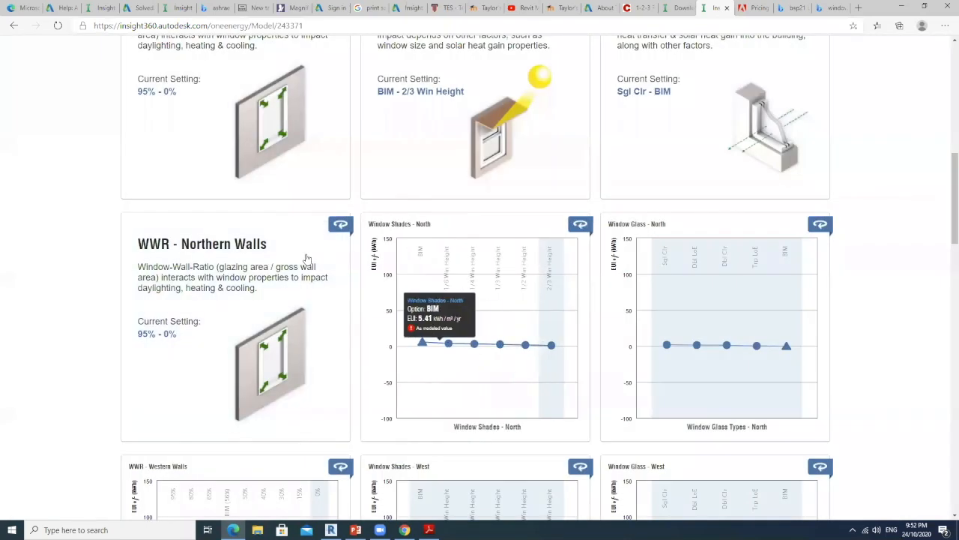
Check the EUI effect of the window-wall ratio options in the WWR - Northern Walls factor and close its editor
{"action": "left_click", "coordinate": [271, 309]}
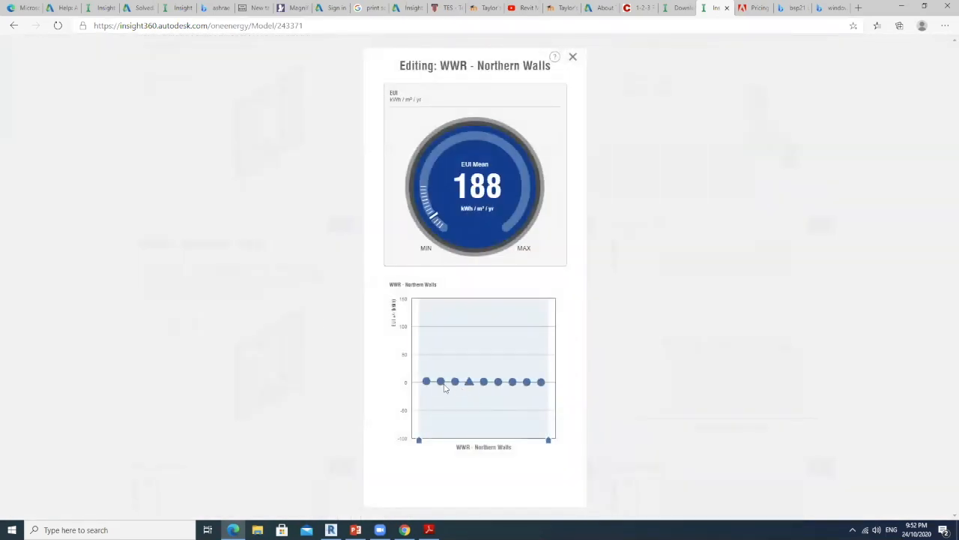
{"action": "left_click", "coordinate": [575, 59]}
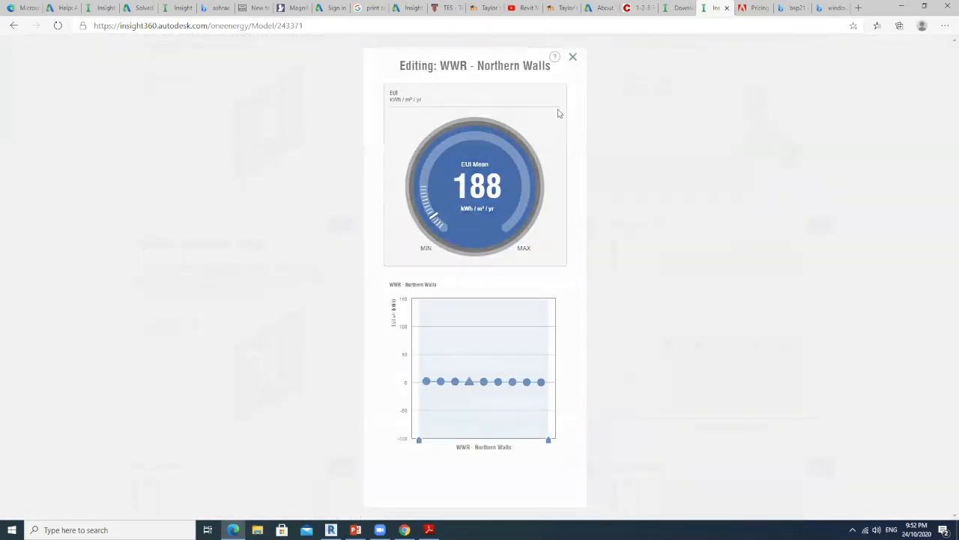
Check the EUI effect of the window-wall ratio options in the WWR - Southern Walls factor and close its editor
{"action": "scroll", "coordinate": [292, 322], "scroll_direction": "up", "scroll_amount": 3}
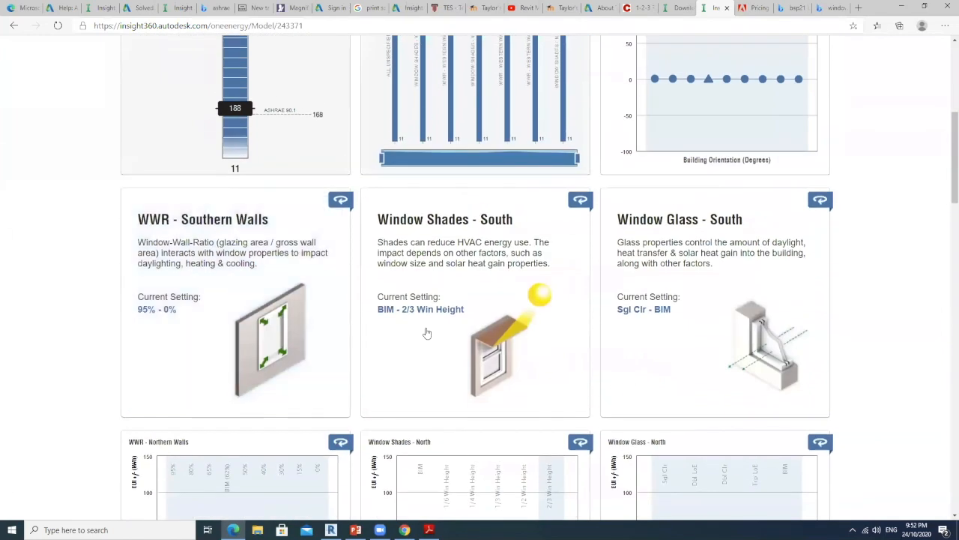
{"action": "left_click", "coordinate": [258, 275]}
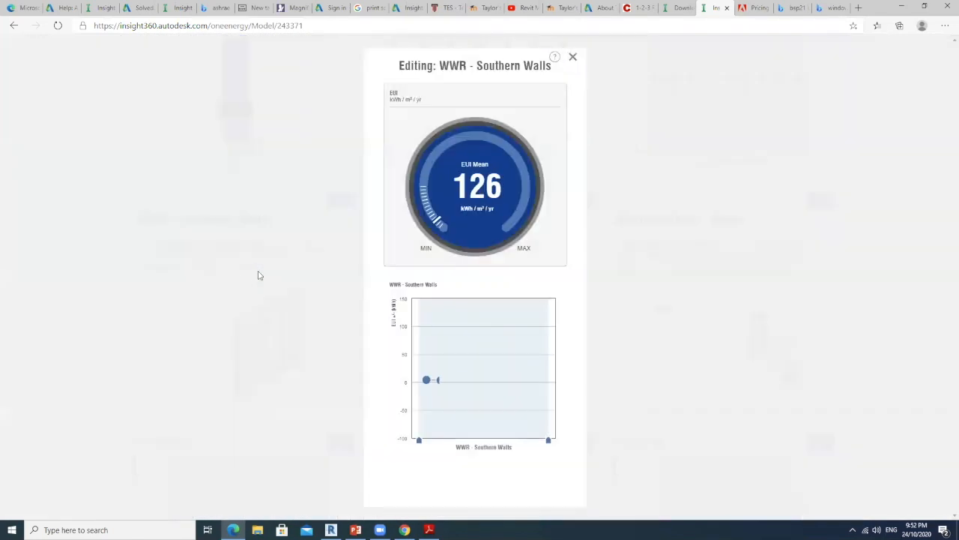
{"action": "mouse_move", "coordinate": [454, 384]}
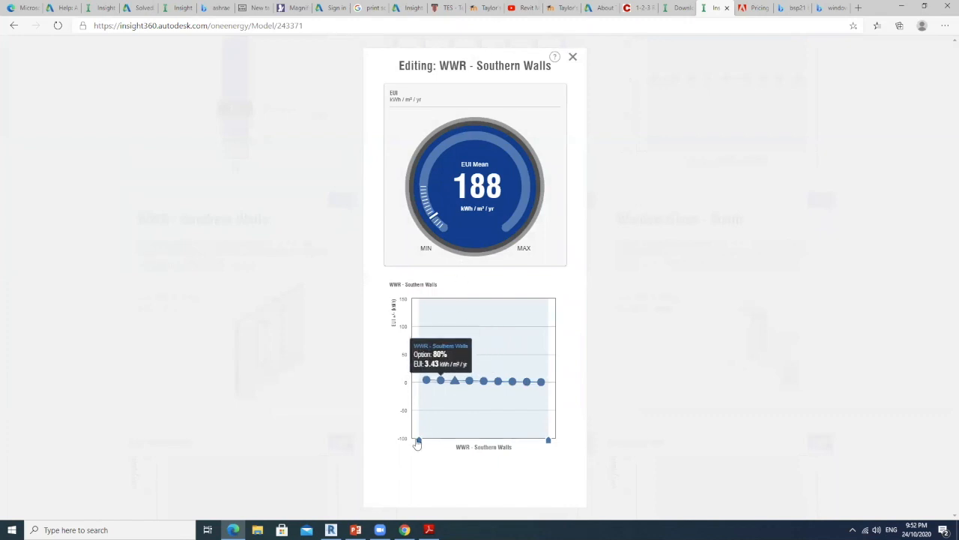
{"action": "left_click_drag", "start_coordinate": [418, 440], "coordinate": [419, 441]}
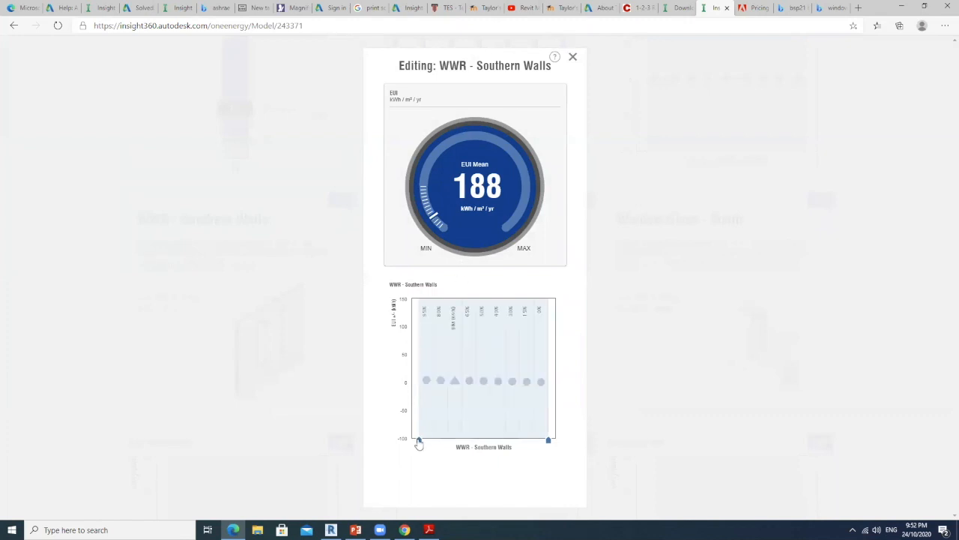
{"action": "left_click", "coordinate": [573, 59]}
Check the EUI effect of the Window Shades - South and Window Glass - South options, closing each editor
{"action": "left_click", "coordinate": [501, 289]}
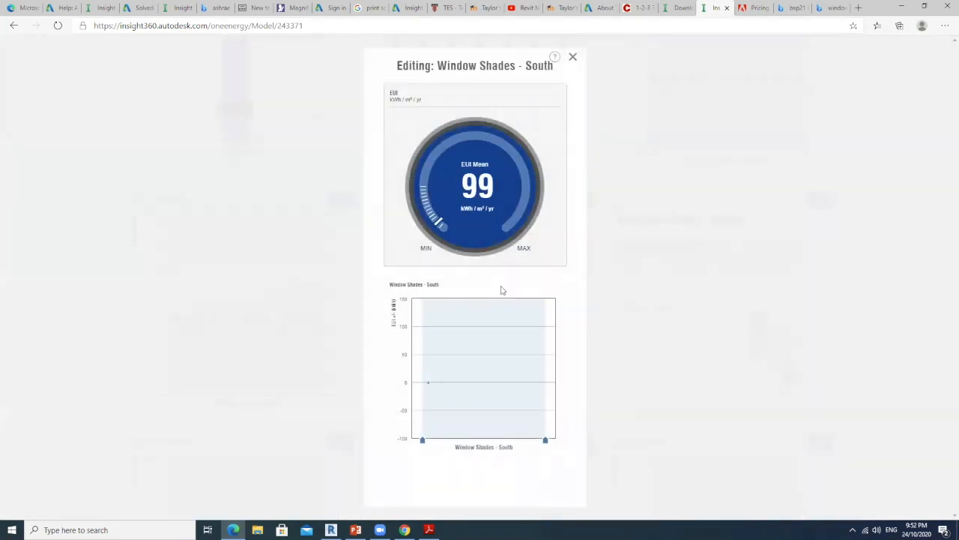
{"action": "left_click", "coordinate": [621, 297]}
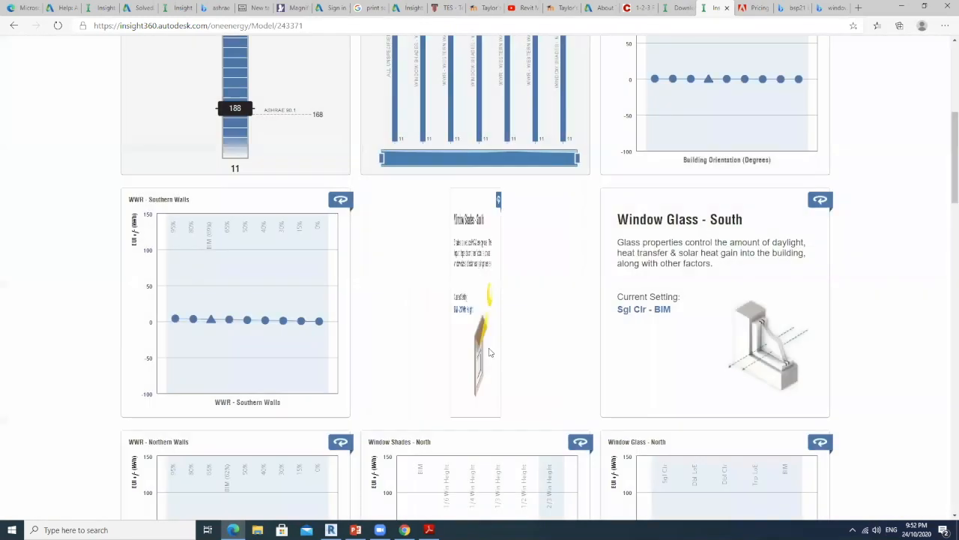
{"action": "left_click", "coordinate": [688, 300]}
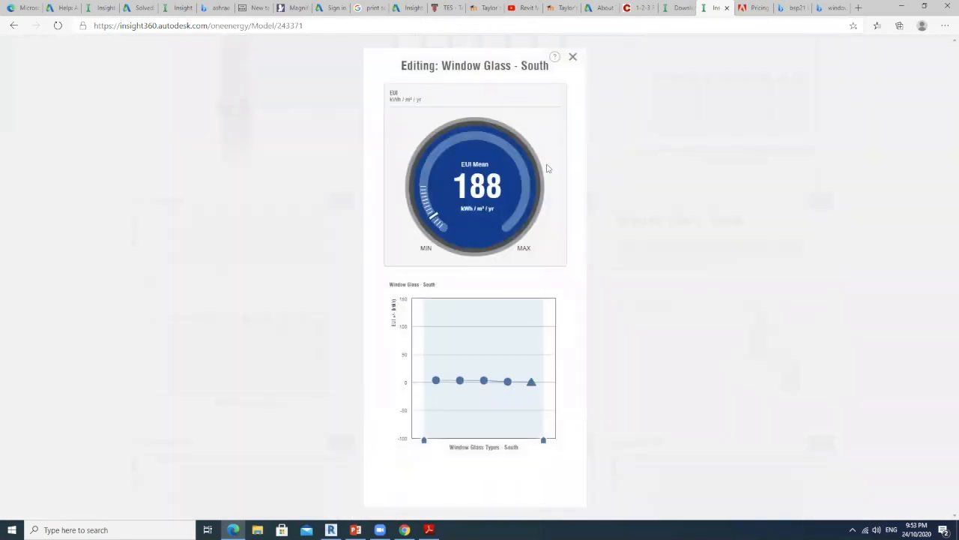
{"action": "left_click", "coordinate": [573, 57]}
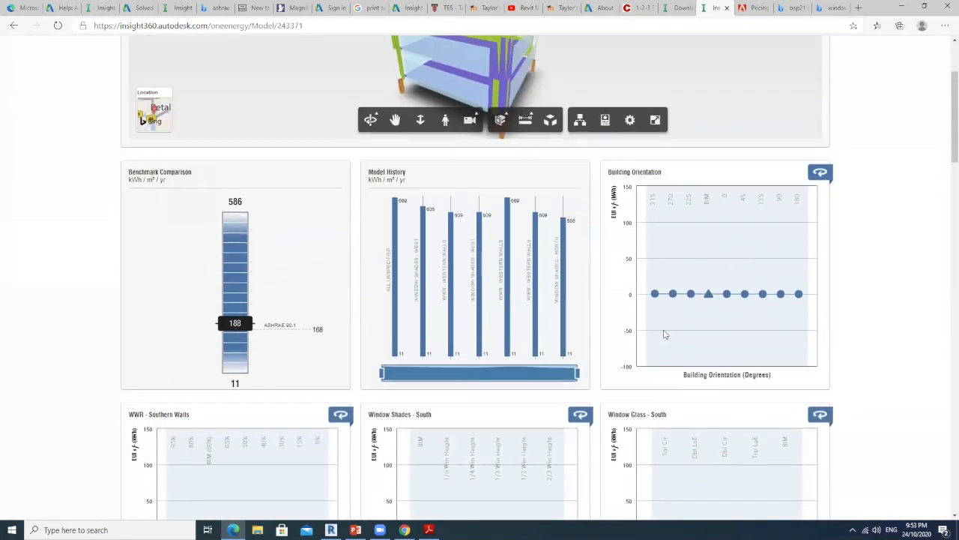
Review the factor charts of the southern, northern and western facades, down to the eastern facade factors
{"action": "scroll", "coordinate": [672, 334], "scroll_direction": "down", "scroll_amount": 5}
{"action": "scroll", "coordinate": [569, 260], "scroll_direction": "up", "scroll_amount": 1}
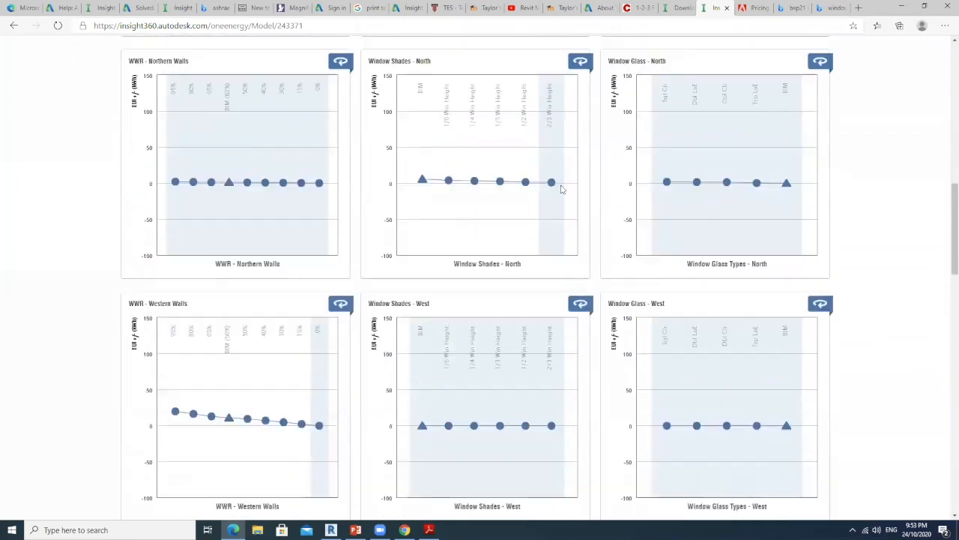
{"action": "scroll", "coordinate": [504, 235], "scroll_direction": "down", "scroll_amount": 2}
{"action": "scroll", "coordinate": [505, 147], "scroll_direction": "up", "scroll_amount": 3}
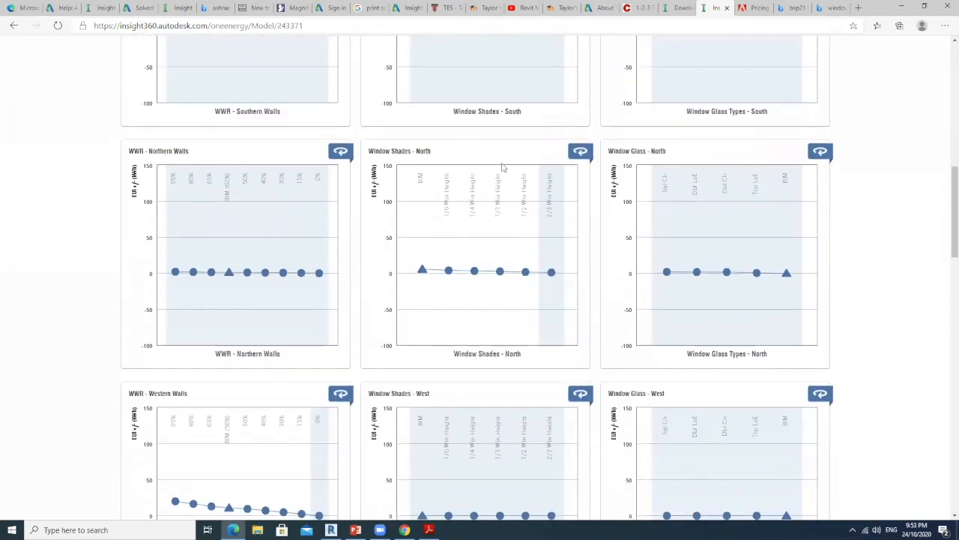
{"action": "scroll", "coordinate": [456, 261], "scroll_direction": "down", "scroll_amount": 2}
{"action": "scroll", "coordinate": [488, 182], "scroll_direction": "up", "scroll_amount": 2}
{"action": "scroll", "coordinate": [338, 263], "scroll_direction": "down", "scroll_amount": 2}
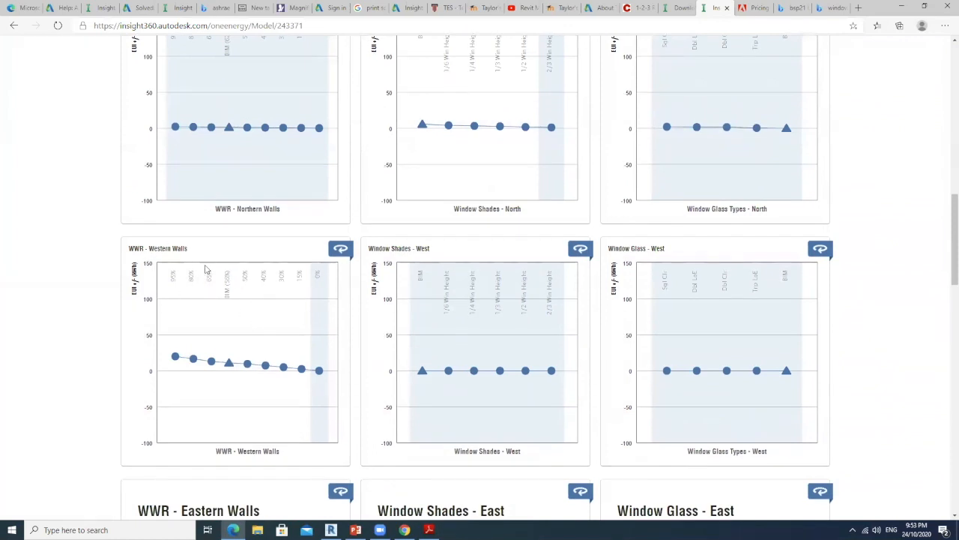
{"action": "scroll", "coordinate": [210, 270], "scroll_direction": "down", "scroll_amount": 4}
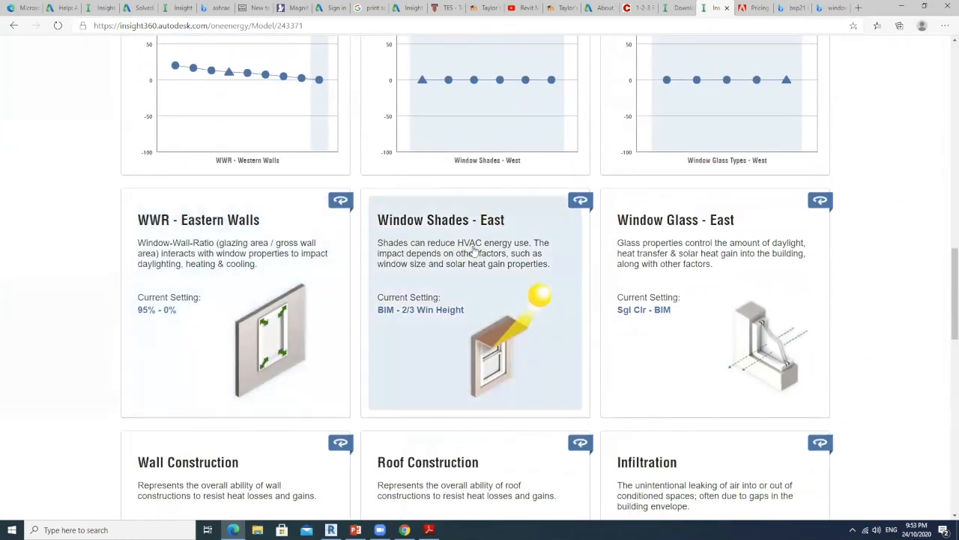
Try restricting the WWR - Eastern Walls factor to the 0% option, restore its full range and close its editor
{"action": "left_click", "coordinate": [280, 288]}
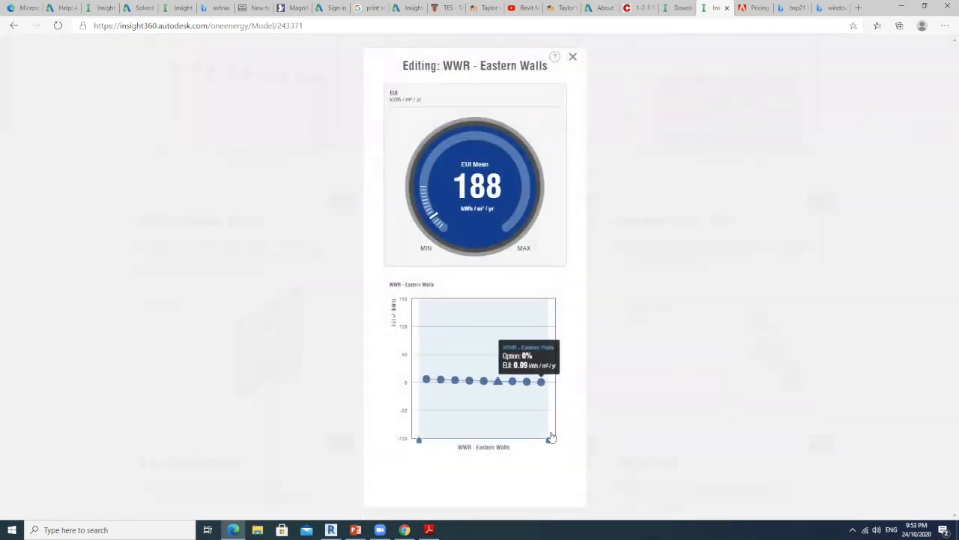
{"action": "left_click_drag", "start_coordinate": [420, 441], "coordinate": [536, 441]}
{"action": "mouse_move", "coordinate": [538, 440]}
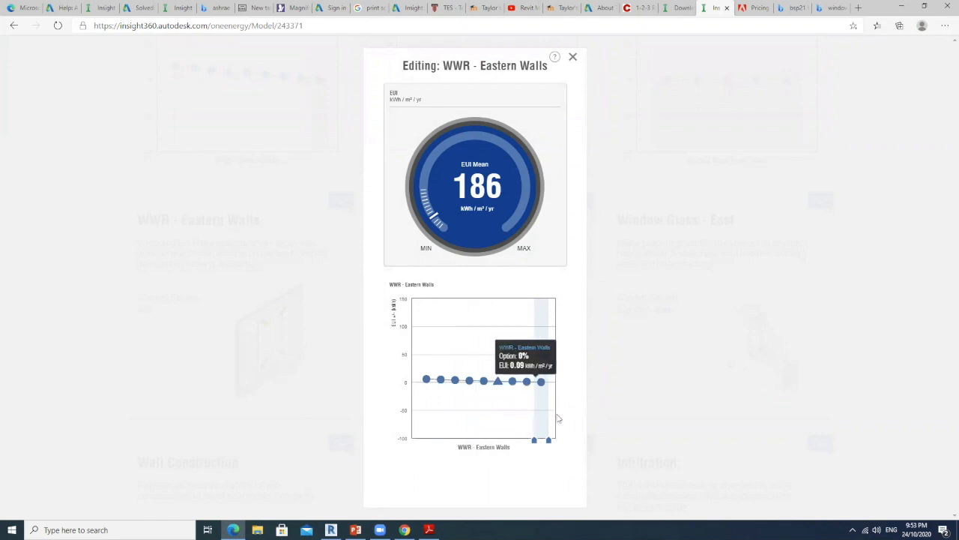
{"action": "mouse_move", "coordinate": [538, 440]}
{"action": "left_mouse_down"}
{"action": "mouse_move", "coordinate": [419, 442]}
{"action": "mouse_move", "coordinate": [547, 444]}
{"action": "mouse_move", "coordinate": [419, 444]}
{"action": "left_mouse_up"}
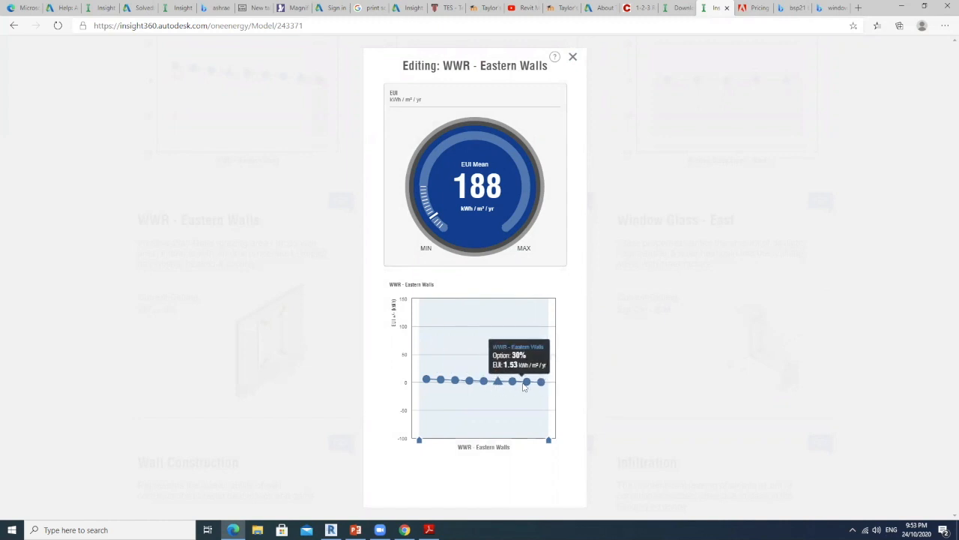
{"action": "left_click", "coordinate": [573, 57]}
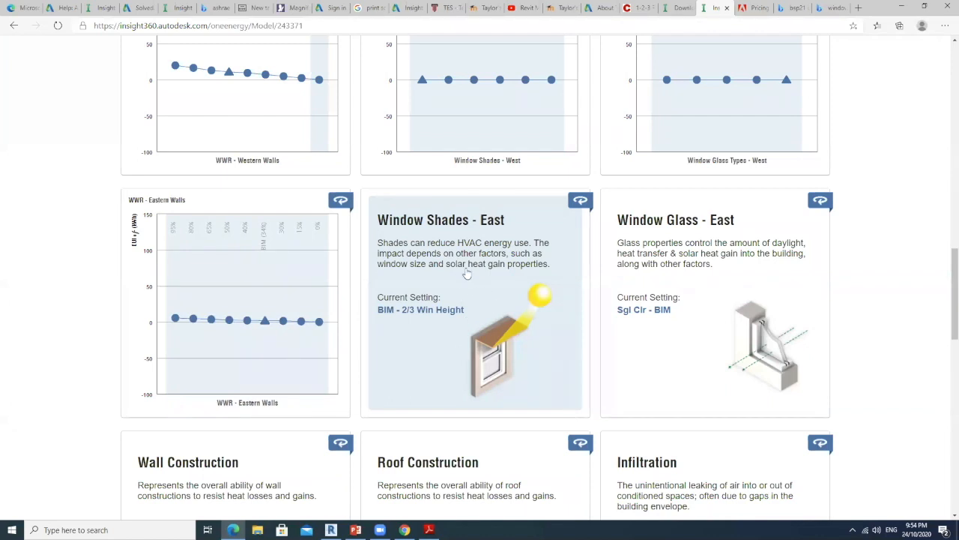
Restrict the Window Shades - East factor to the 2/3 Win Height option only and close its editor
{"action": "left_click", "coordinate": [468, 273]}
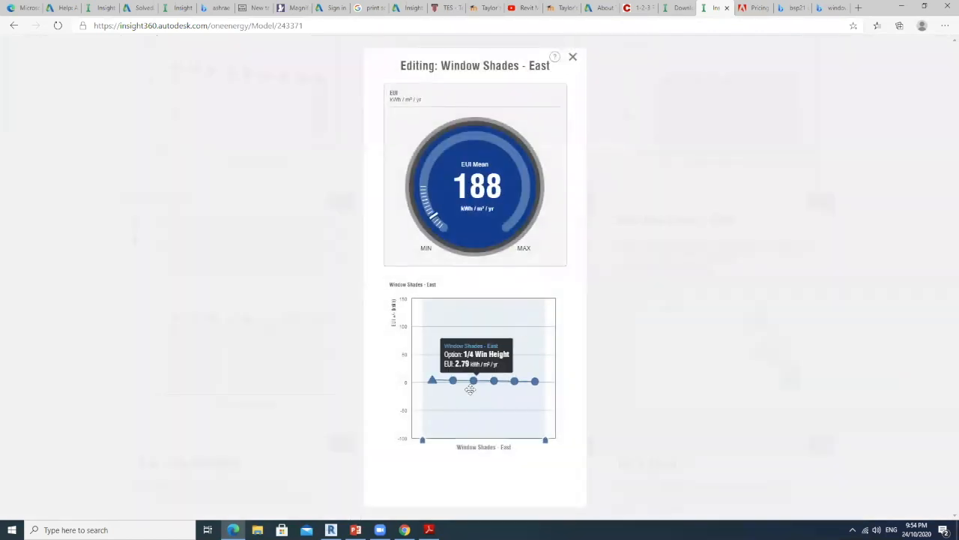
{"action": "mouse_move", "coordinate": [494, 394]}
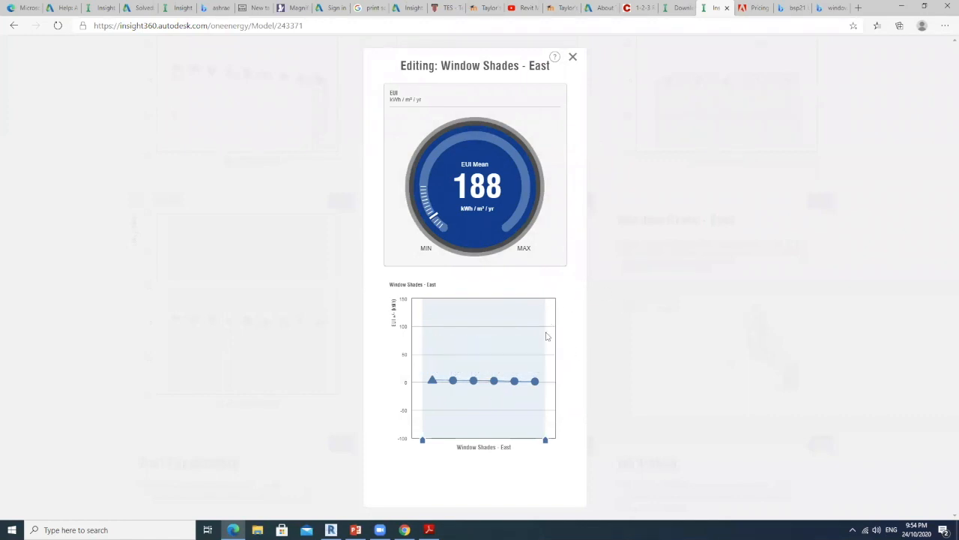
{"action": "mouse_move", "coordinate": [471, 418]}
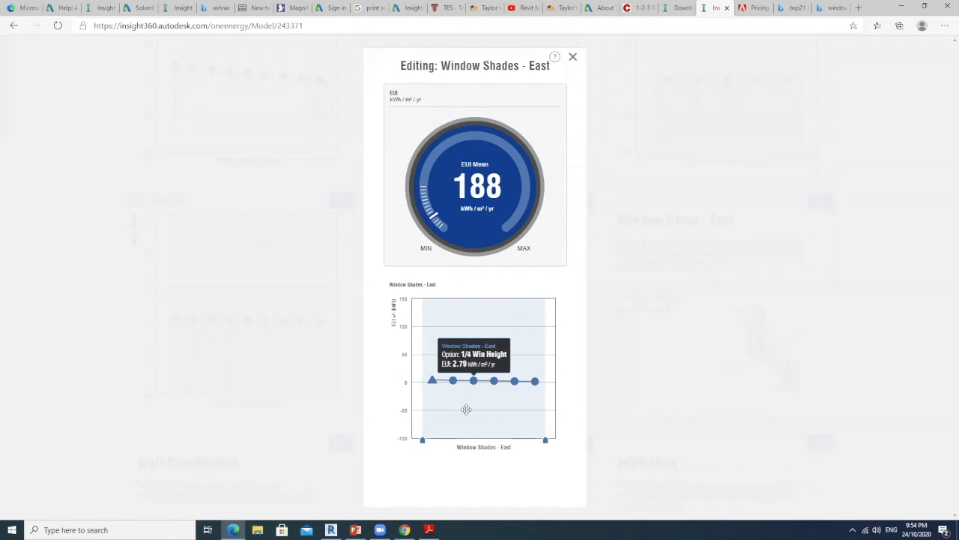
{"action": "mouse_move", "coordinate": [433, 386]}
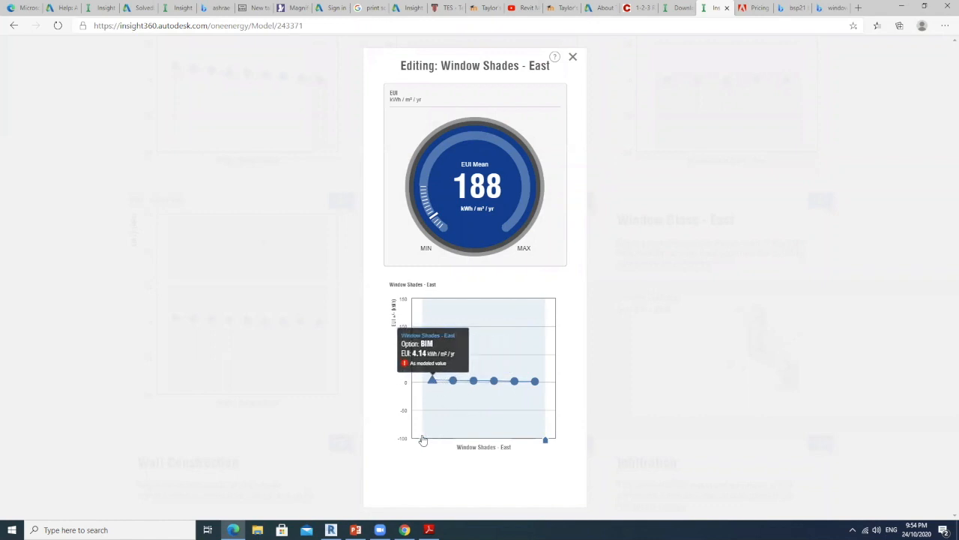
{"action": "left_click_drag", "start_coordinate": [422, 441], "coordinate": [526, 441]}
{"action": "mouse_move", "coordinate": [530, 363]}
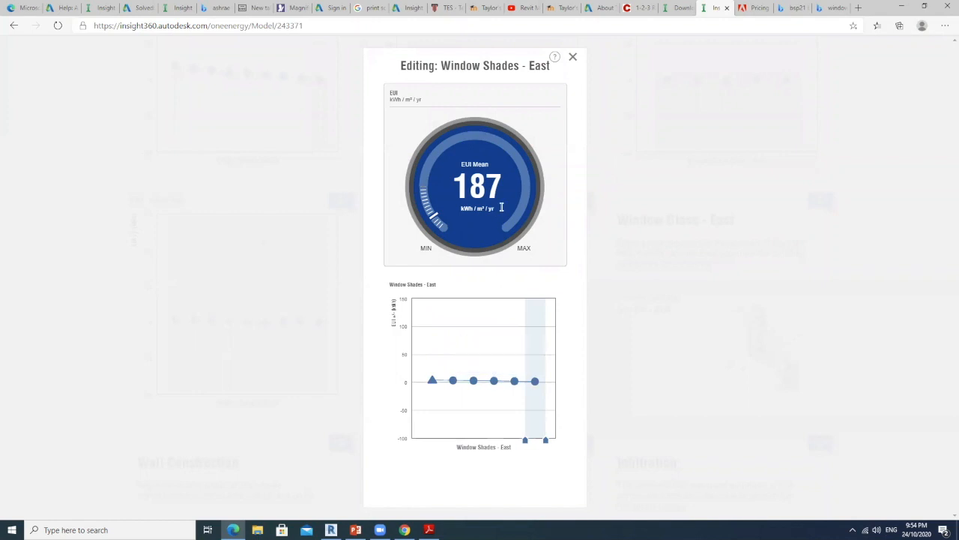
{"action": "left_click", "coordinate": [573, 57]}
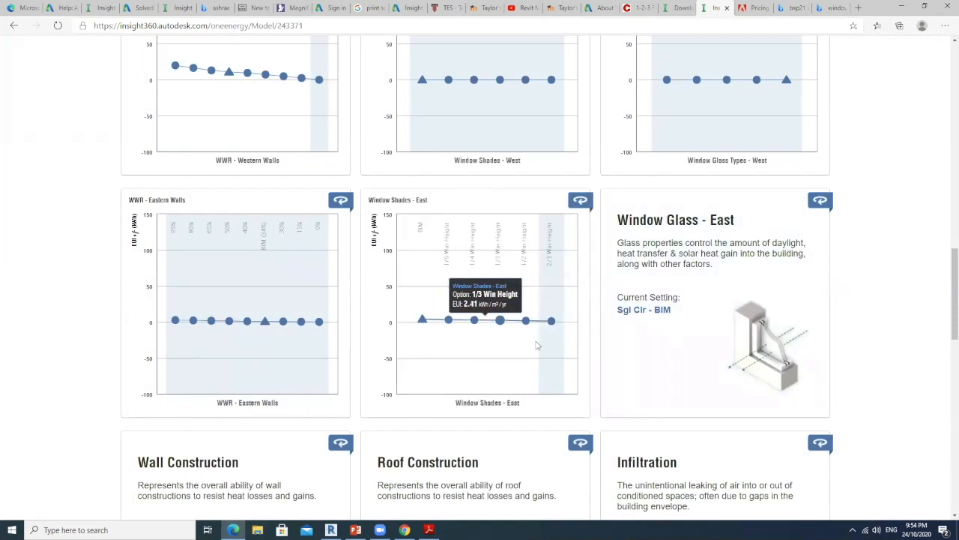
Check the EUI effect of the Window Glass - East and Wall Construction options, closing each editor
{"action": "left_click", "coordinate": [692, 283]}
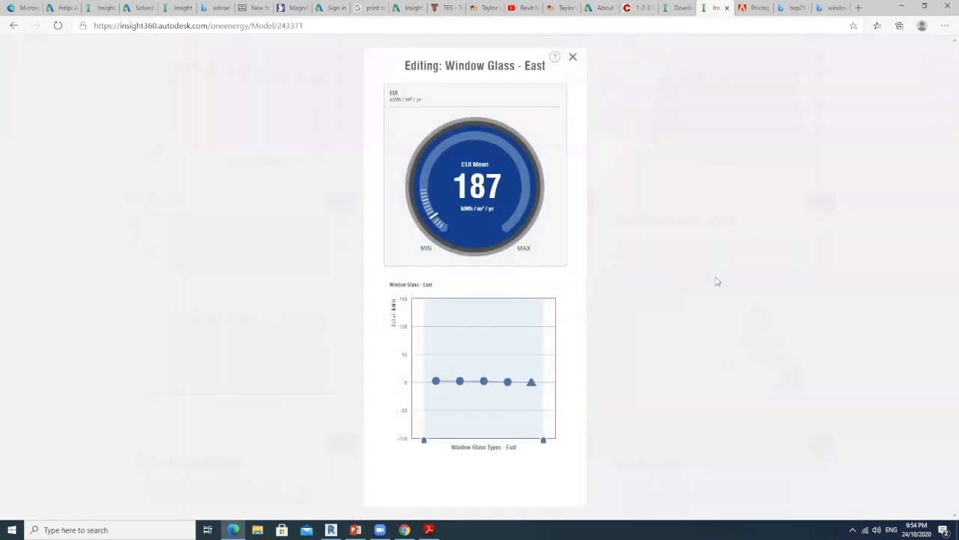
{"action": "left_click", "coordinate": [572, 57]}
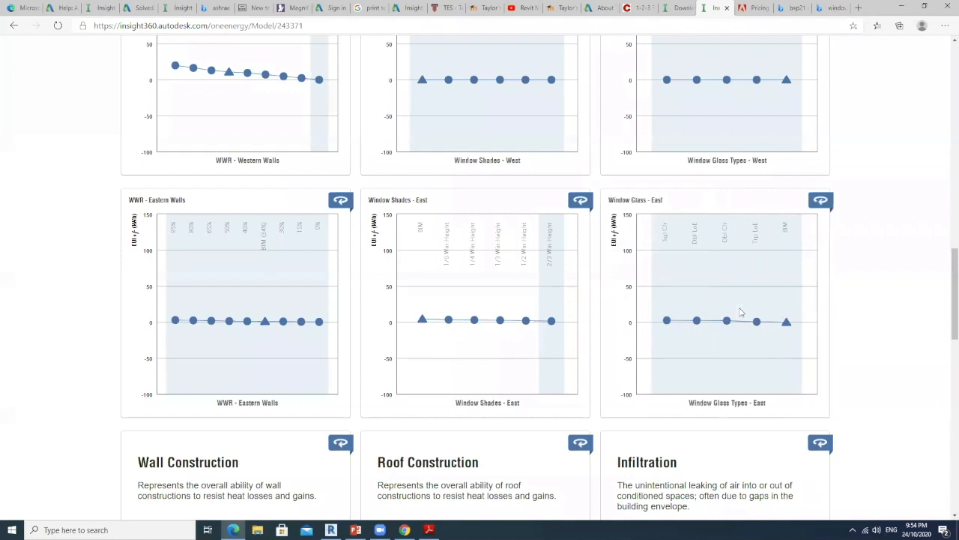
{"action": "scroll", "coordinate": [577, 329], "scroll_direction": "down", "scroll_amount": 3}
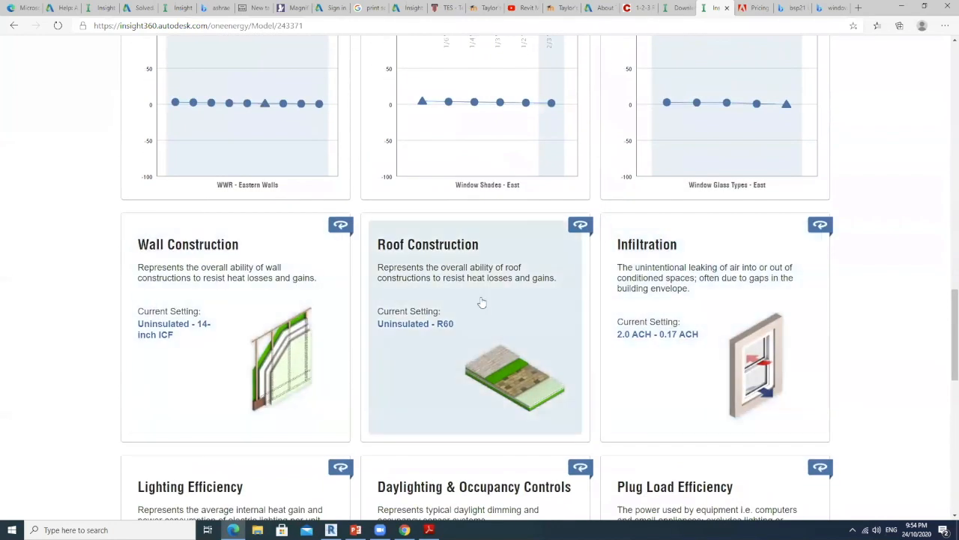
{"action": "scroll", "coordinate": [530, 300], "scroll_direction": "up", "scroll_amount": 2}
{"action": "scroll", "coordinate": [518, 300], "scroll_direction": "down", "scroll_amount": 2}
{"action": "left_click", "coordinate": [217, 300]}
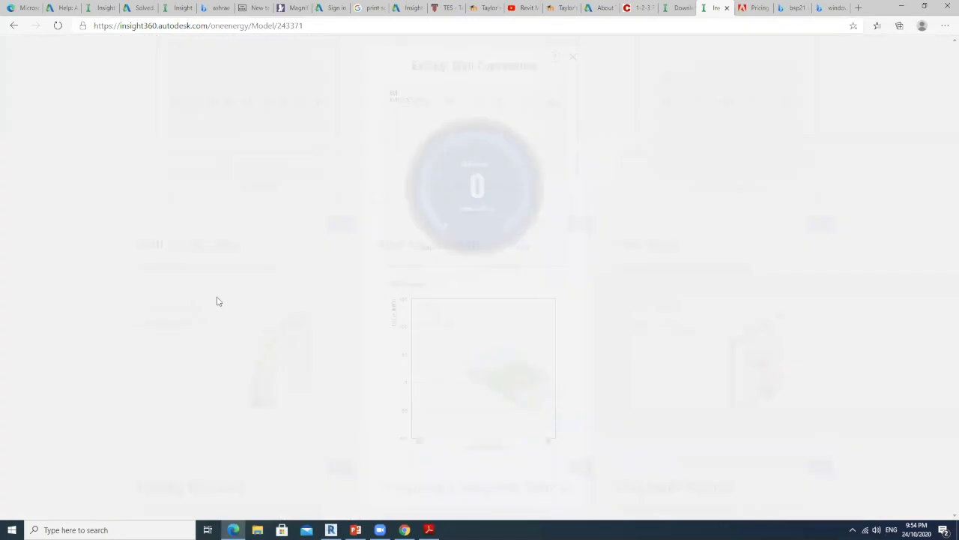
{"action": "left_click", "coordinate": [573, 58]}
Restrict the Operating Schedule factor to the 12/5 option only and close its editor
{"action": "scroll", "coordinate": [488, 305], "scroll_direction": "down", "scroll_amount": 3}
{"action": "scroll", "coordinate": [492, 288], "scroll_direction": "up", "scroll_amount": 1}
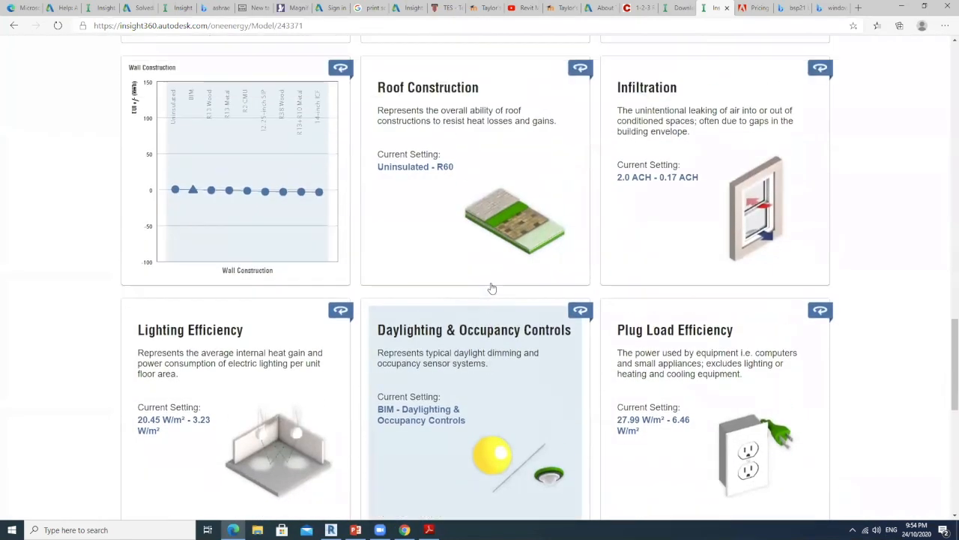
{"action": "scroll", "coordinate": [495, 284], "scroll_direction": "down", "scroll_amount": 6}
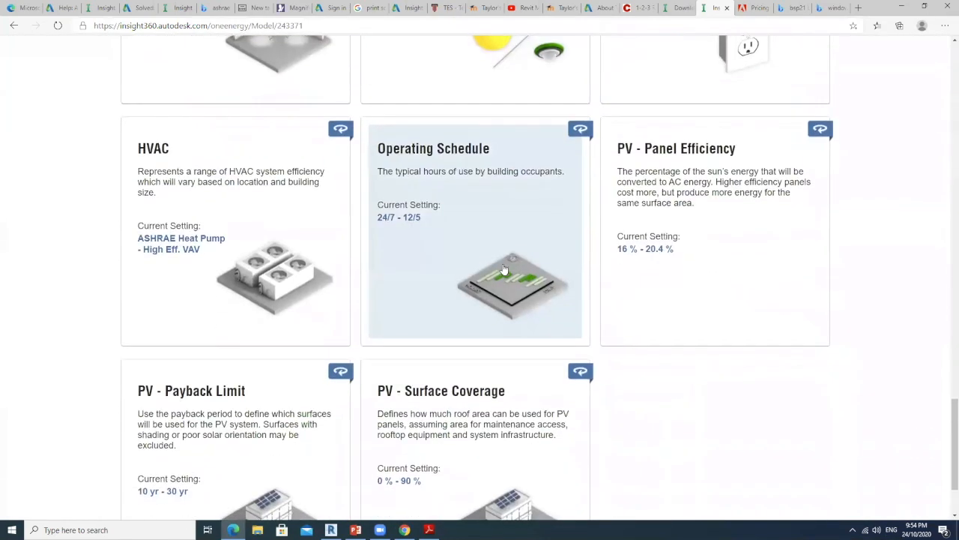
{"action": "scroll", "coordinate": [614, 208], "scroll_direction": "up", "scroll_amount": 4}
{"action": "scroll", "coordinate": [619, 218], "scroll_direction": "down", "scroll_amount": 3}
{"action": "left_click", "coordinate": [441, 253]}
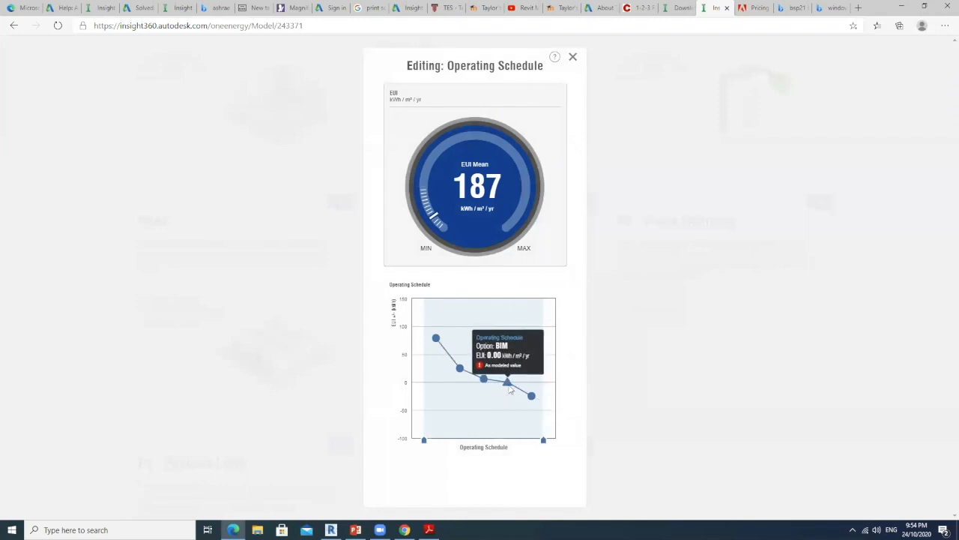
{"action": "mouse_move", "coordinate": [510, 388]}
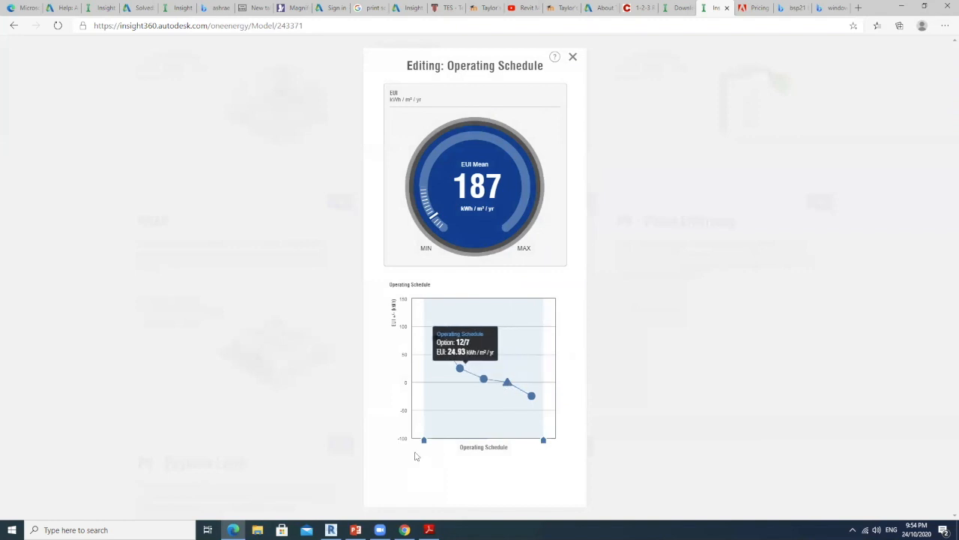
{"action": "left_click_drag", "start_coordinate": [426, 441], "coordinate": [523, 433]}
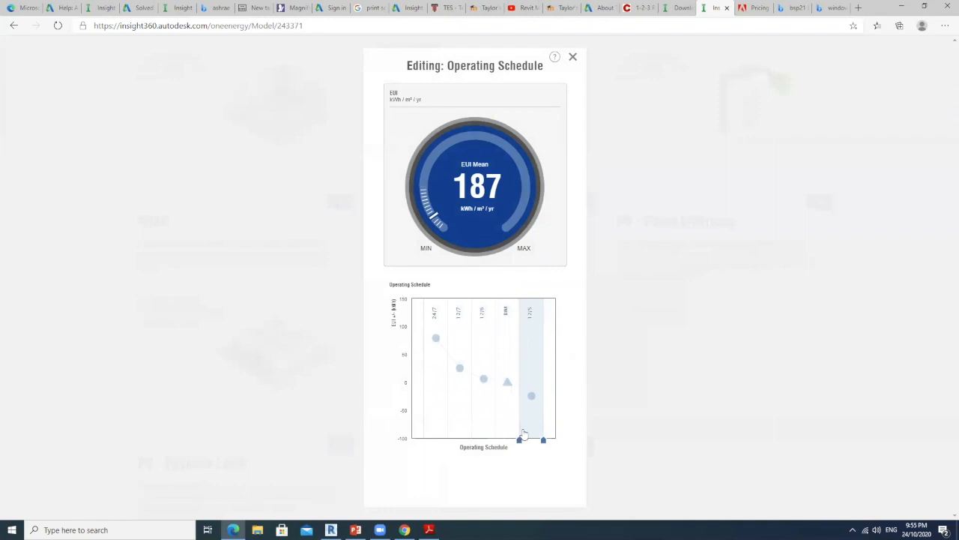
{"action": "left_click_drag", "start_coordinate": [523, 433], "coordinate": [520, 438]}
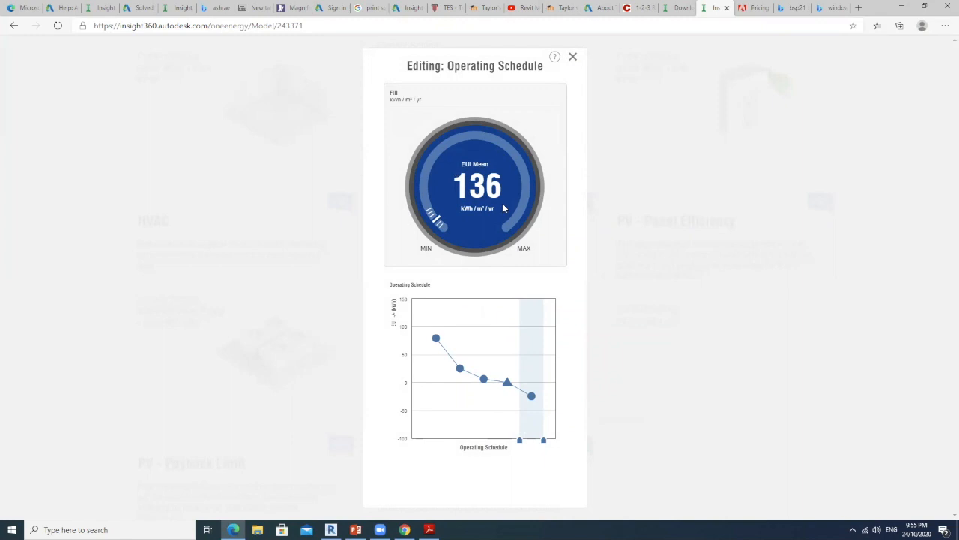
{"action": "left_click", "coordinate": [573, 58]}
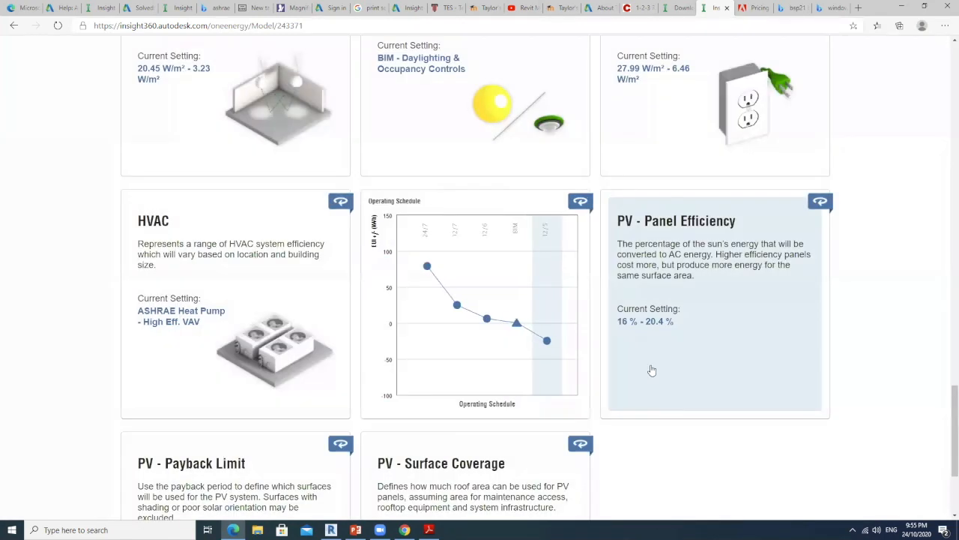
Compare the building's mean EUI with ASHRAE 90.1 in the benchmark comparison and look over the facade factor charts again
{"action": "scroll", "coordinate": [815, 363], "scroll_direction": "up", "scroll_amount": 20}
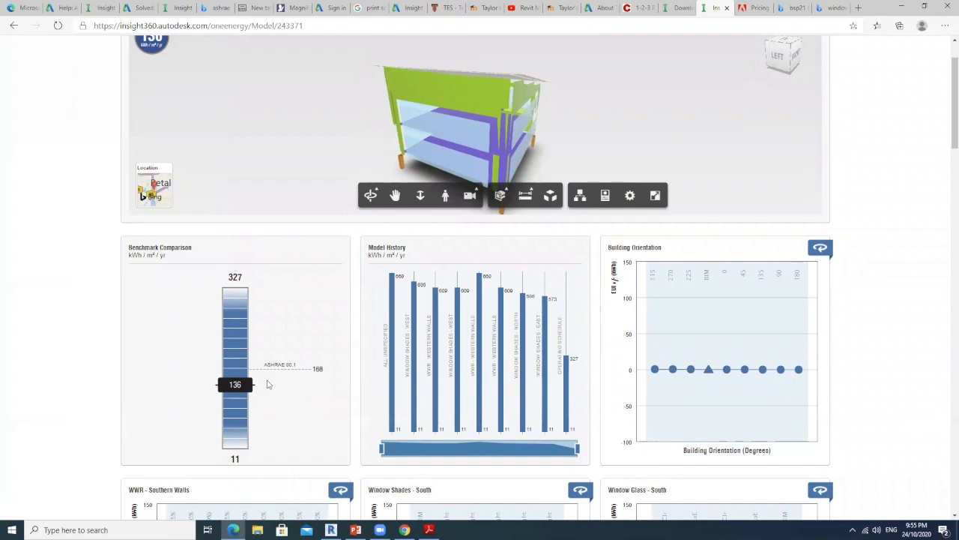
{"action": "scroll", "coordinate": [377, 406], "scroll_direction": "down", "scroll_amount": 9}
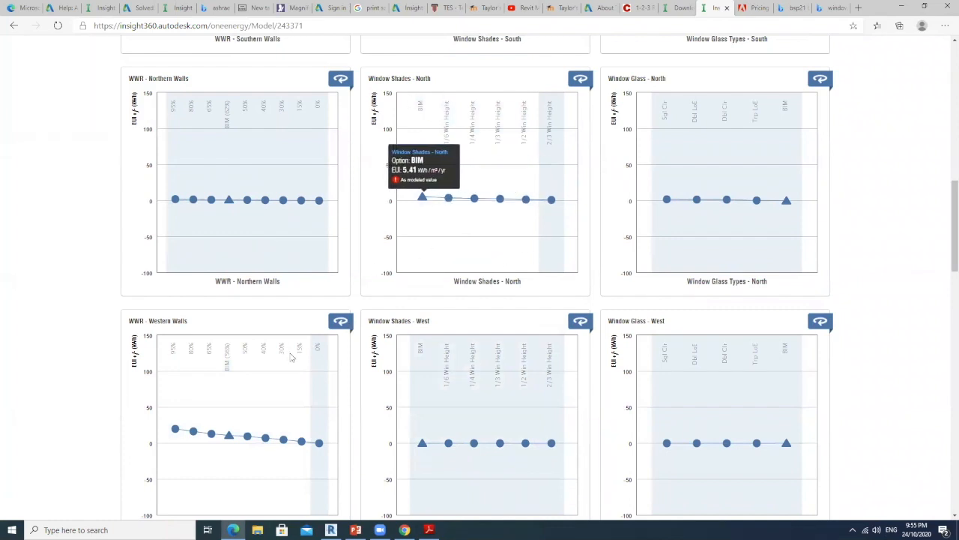
Examine the western and eastern facade charts, the remaining factor cards and the EUI effect of the Operating Schedule options
{"action": "scroll", "coordinate": [292, 359], "scroll_direction": "down", "scroll_amount": 2}
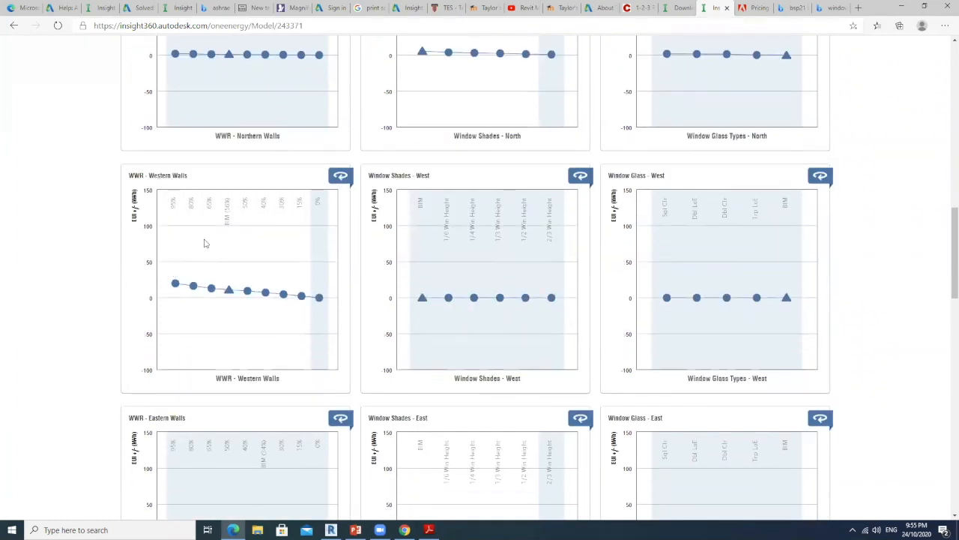
{"action": "scroll", "coordinate": [204, 242], "scroll_direction": "down", "scroll_amount": 3}
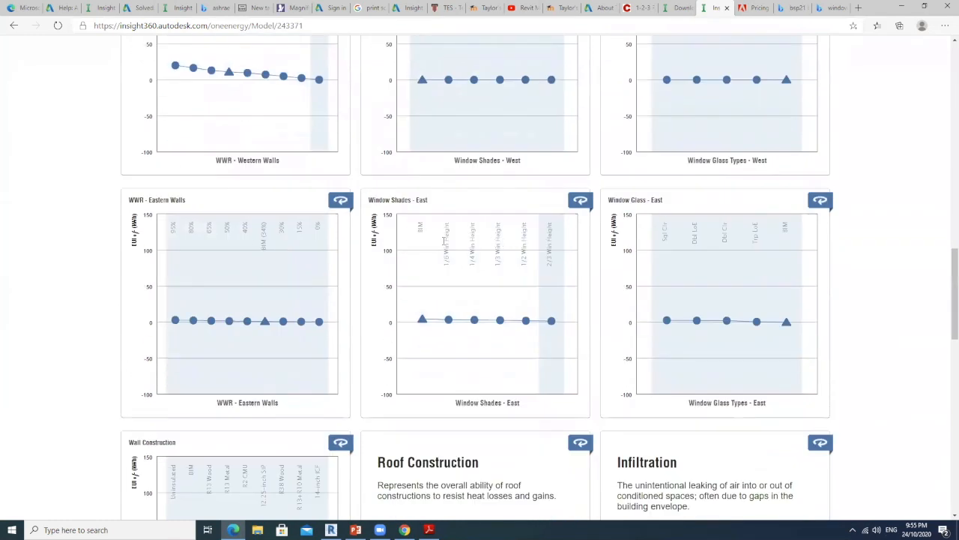
{"action": "scroll", "coordinate": [486, 281], "scroll_direction": "down", "scroll_amount": 4}
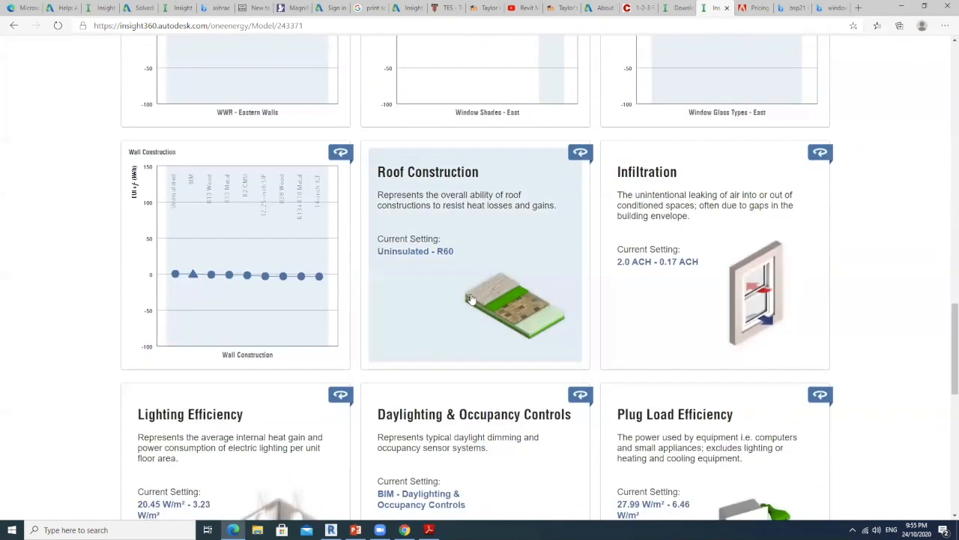
{"action": "scroll", "coordinate": [479, 297], "scroll_direction": "down", "scroll_amount": 4}
{"action": "scroll", "coordinate": [479, 297], "scroll_direction": "down", "scroll_amount": 3}
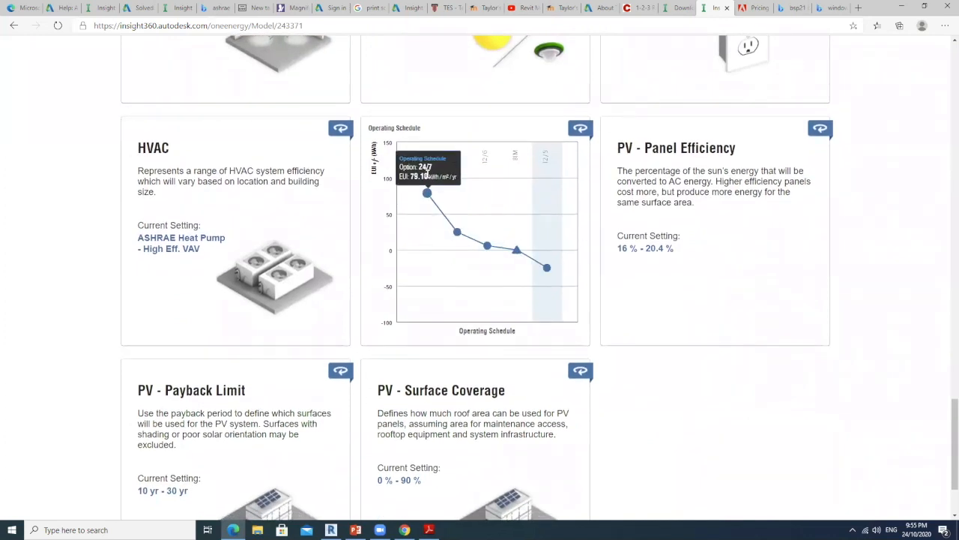
{"action": "mouse_move", "coordinate": [508, 215]}
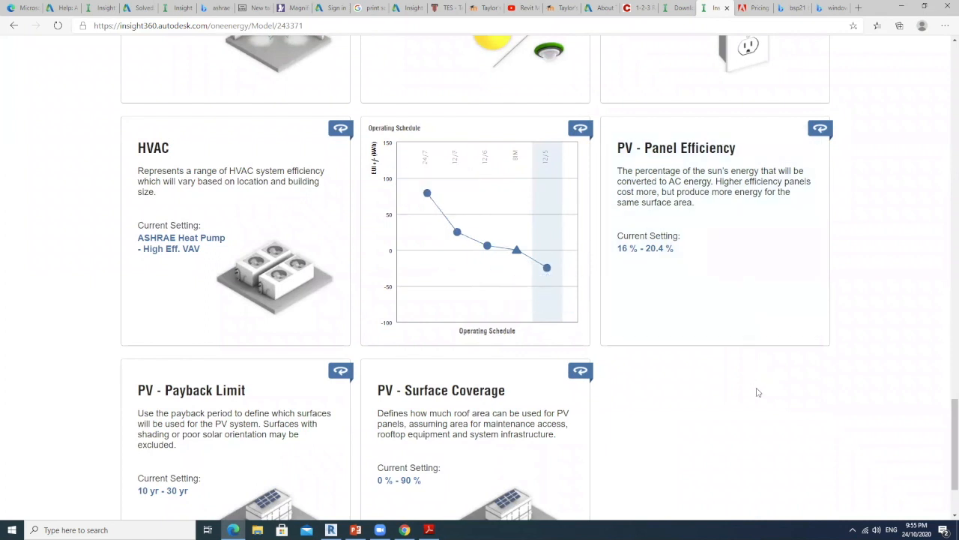
{"action": "scroll", "coordinate": [757, 387], "scroll_direction": "up", "scroll_amount": 1}
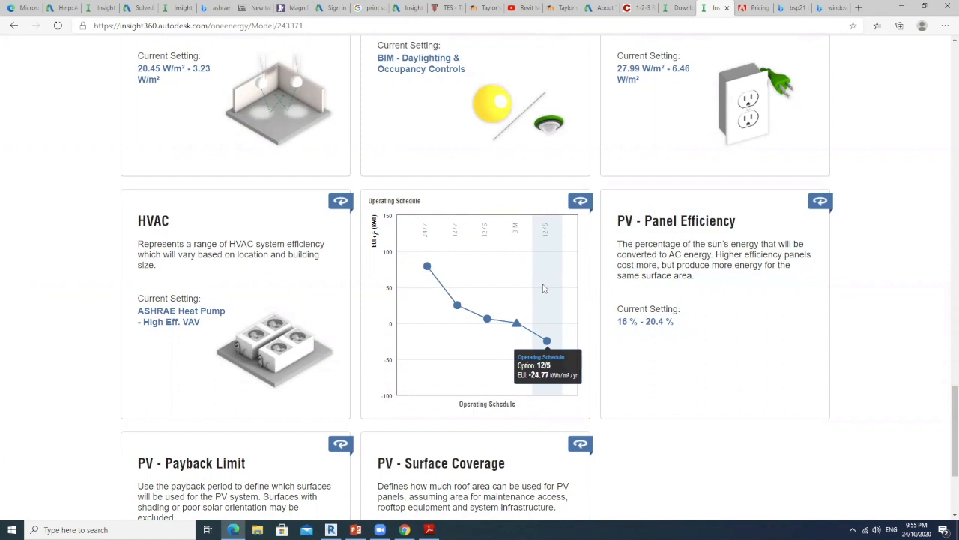
Restrict the PV - Surface Coverage factor to the 90 % option only and close its editor
{"action": "scroll", "coordinate": [548, 278], "scroll_direction": "down", "scroll_amount": 4}
{"action": "left_click", "coordinate": [468, 326]}
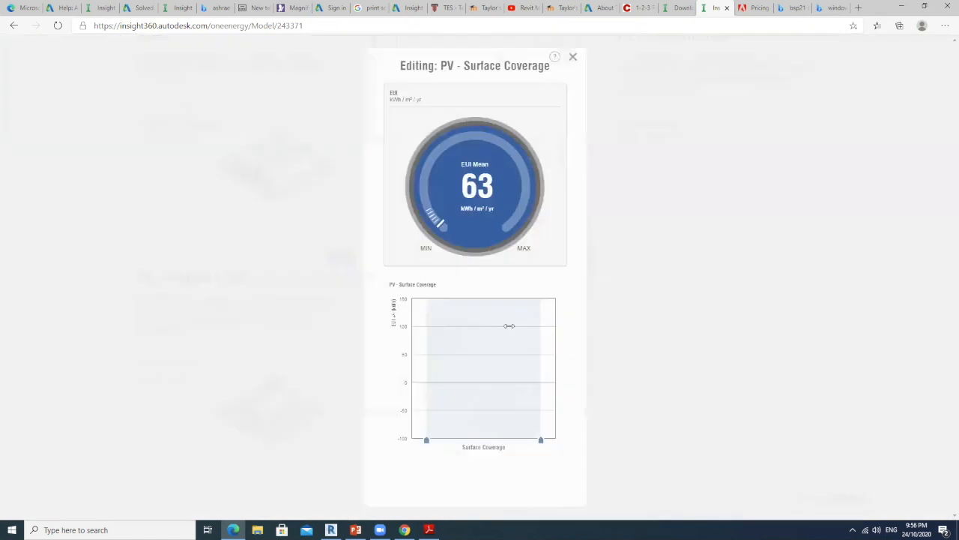
{"action": "left_click_drag", "start_coordinate": [426, 440], "coordinate": [525, 434]}
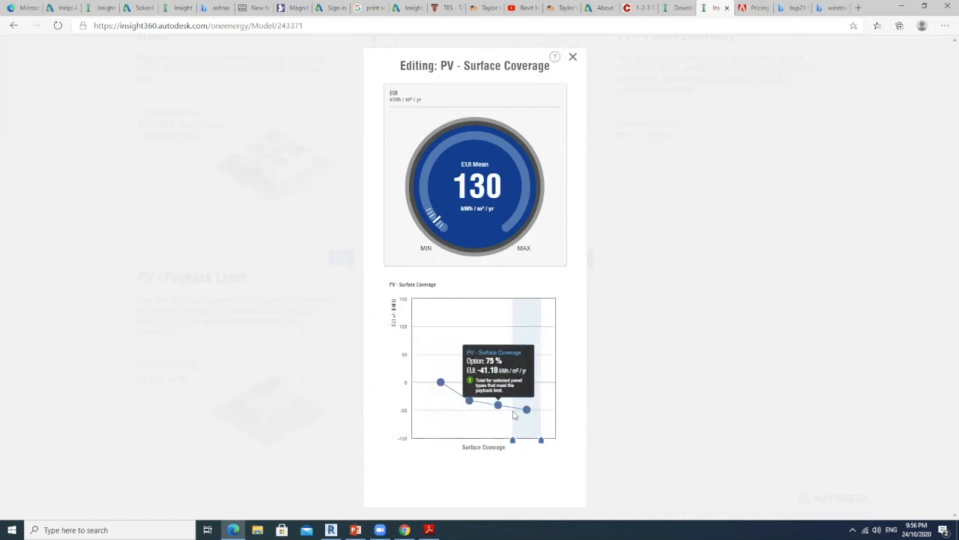
{"action": "mouse_move", "coordinate": [512, 445]}
{"action": "left_mouse_down"}
{"action": "mouse_move", "coordinate": [422, 444]}
{"action": "mouse_move", "coordinate": [516, 442]}
{"action": "left_mouse_up"}
{"action": "mouse_move", "coordinate": [527, 409]}
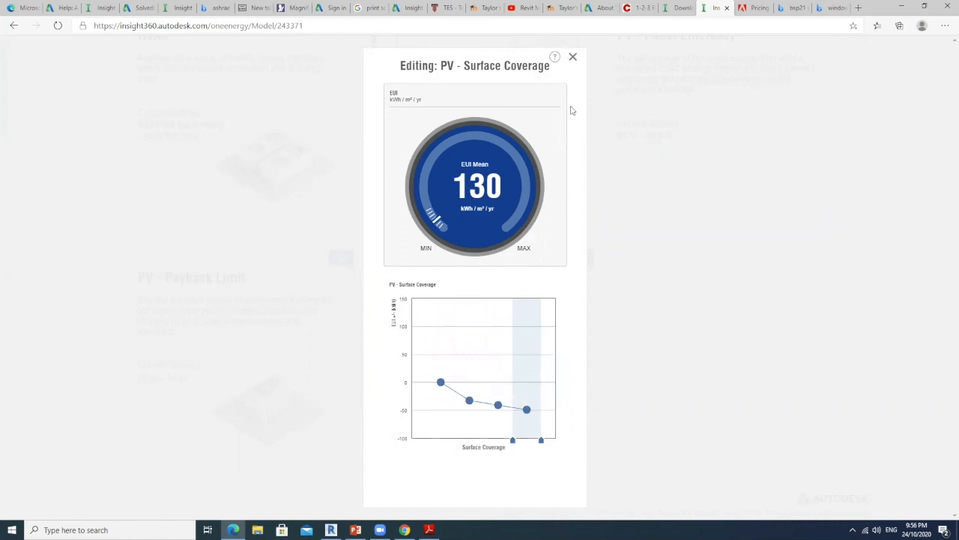
{"action": "left_click", "coordinate": [573, 59]}
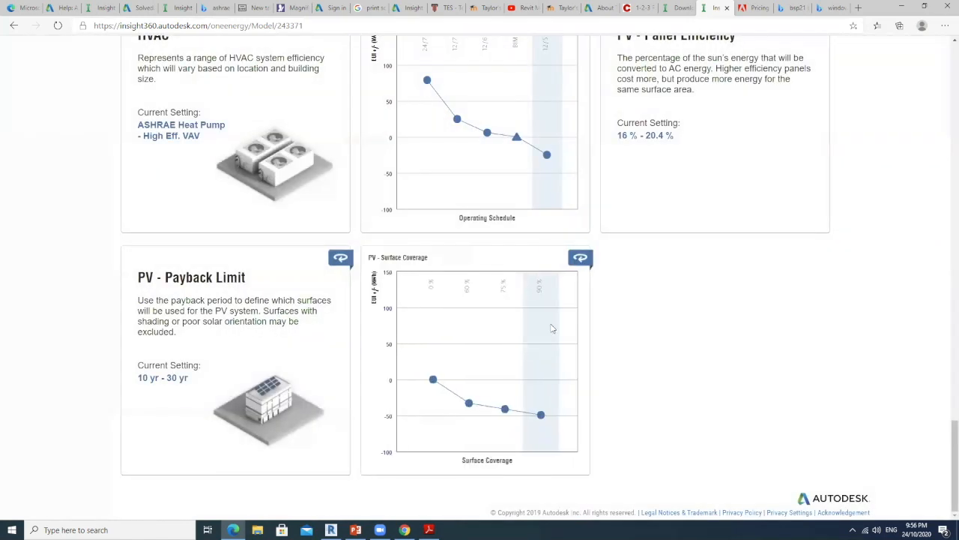
Review the benchmark comparison and all factor charts and cards, from the southern facade to the lighting, plug load and HVAC settings
{"action": "scroll", "coordinate": [637, 334], "scroll_direction": "up", "scroll_amount": 10}
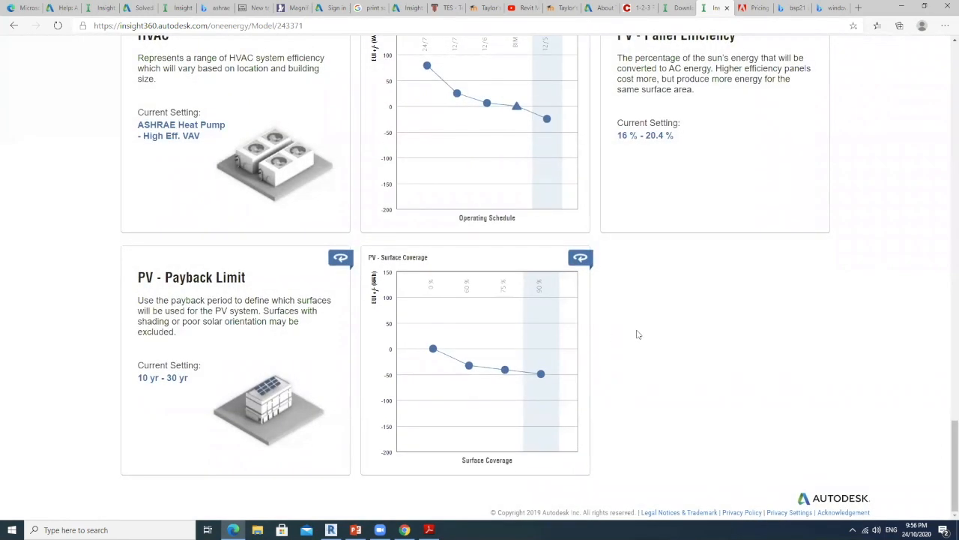
{"action": "scroll", "coordinate": [637, 335], "scroll_direction": "up", "scroll_amount": 10}
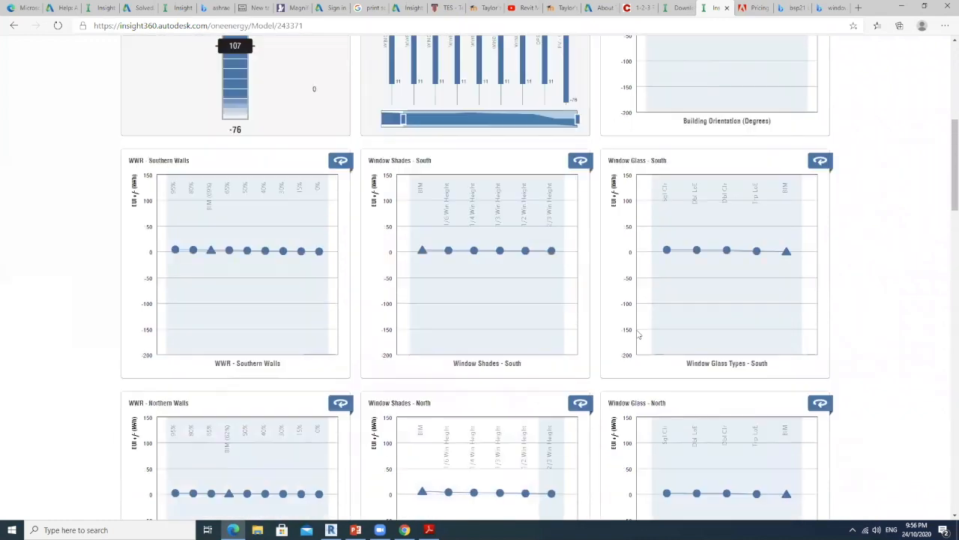
{"action": "scroll", "coordinate": [775, 350], "scroll_direction": "down", "scroll_amount": 12}
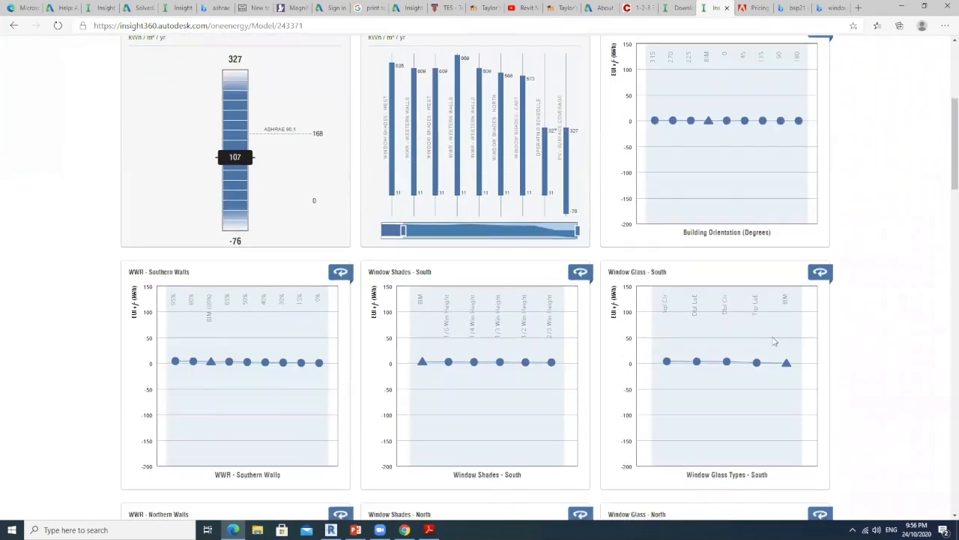
{"action": "scroll", "coordinate": [773, 336], "scroll_direction": "down", "scroll_amount": 3}
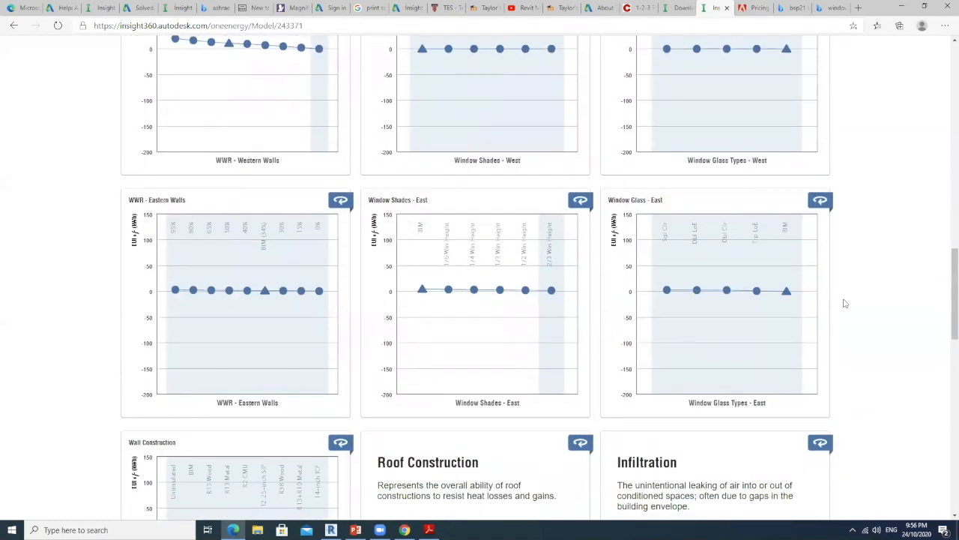
{"action": "scroll", "coordinate": [853, 268], "scroll_direction": "down", "scroll_amount": 3}
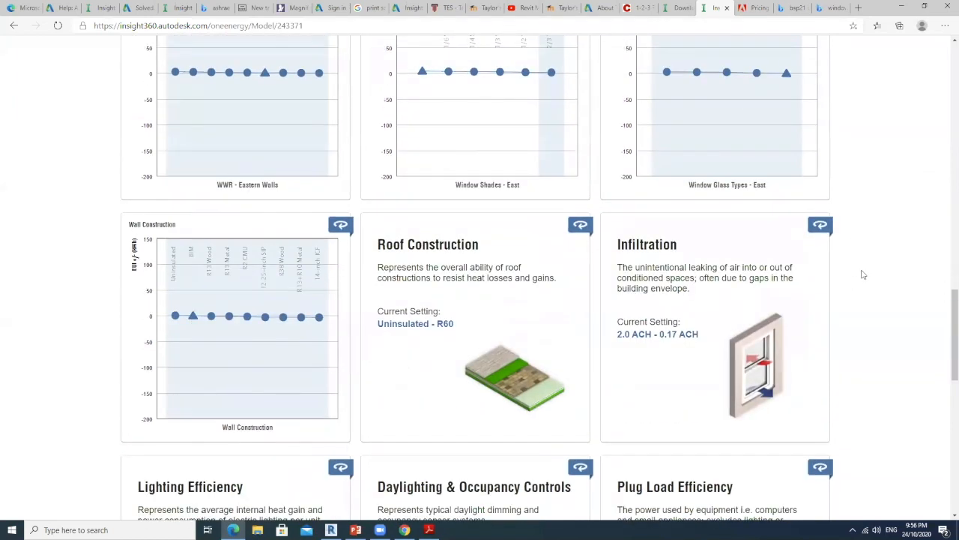
{"action": "scroll", "coordinate": [862, 270], "scroll_direction": "up", "scroll_amount": 4}
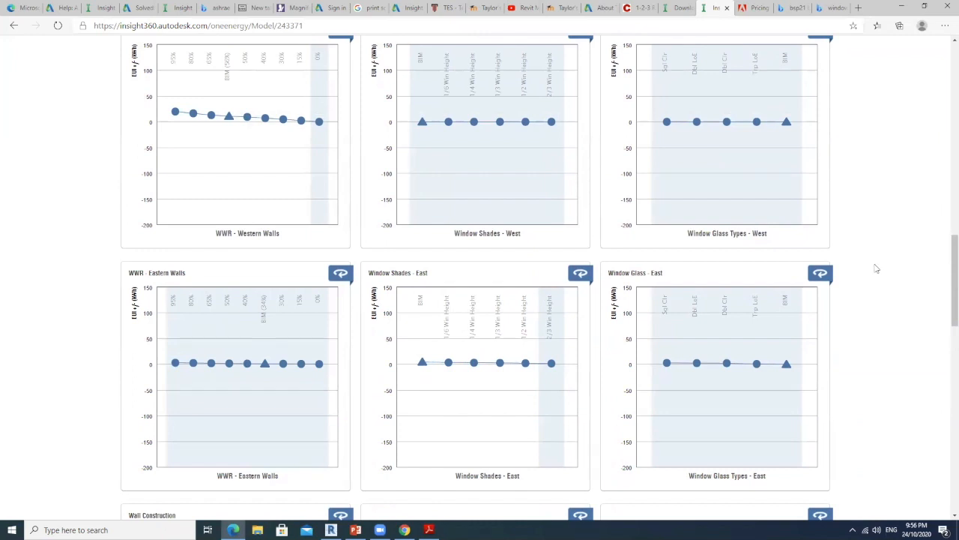
{"action": "scroll", "coordinate": [886, 325], "scroll_direction": "up", "scroll_amount": 3}
{"action": "scroll", "coordinate": [612, 274], "scroll_direction": "up", "scroll_amount": 5}
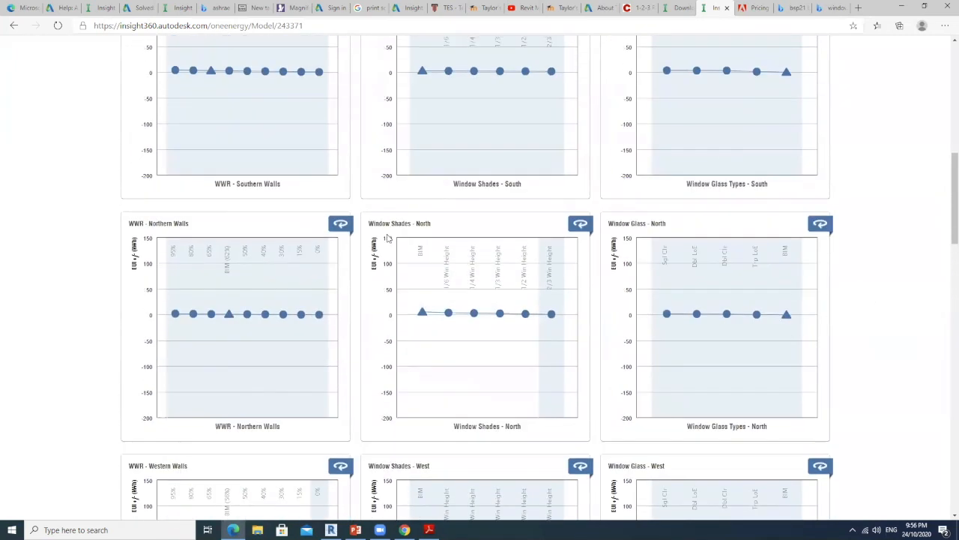
{"action": "scroll", "coordinate": [419, 277], "scroll_direction": "down", "scroll_amount": 5}
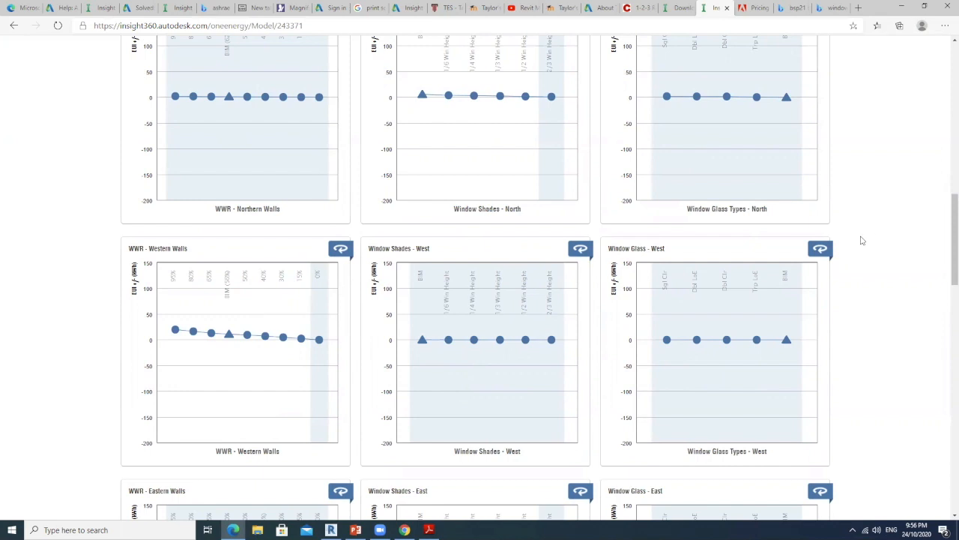
{"action": "scroll", "coordinate": [860, 241], "scroll_direction": "up", "scroll_amount": 2}
{"action": "scroll", "coordinate": [860, 241], "scroll_direction": "down", "scroll_amount": 4}
{"action": "scroll", "coordinate": [859, 240], "scroll_direction": "down", "scroll_amount": 4}
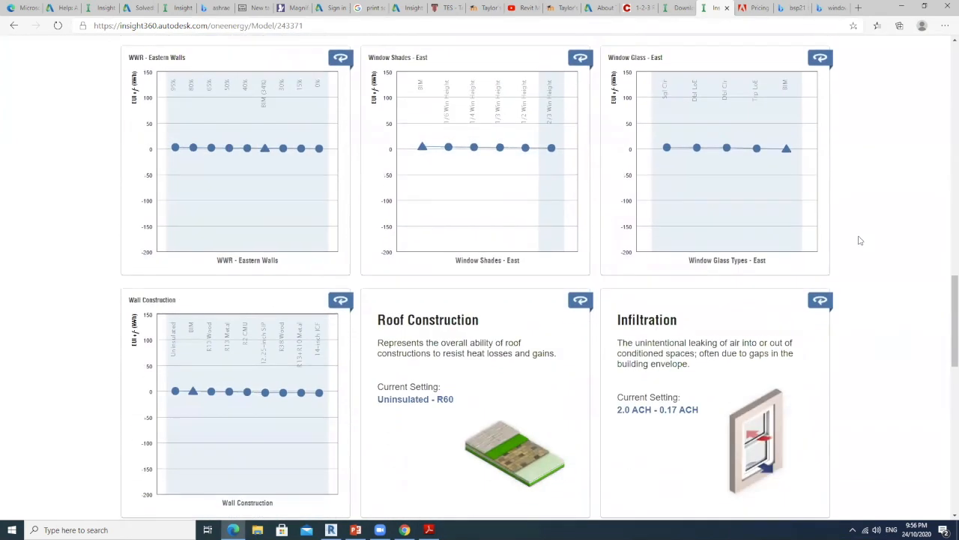
{"action": "scroll", "coordinate": [862, 242], "scroll_direction": "down", "scroll_amount": 3}
{"action": "scroll", "coordinate": [864, 244], "scroll_direction": "down", "scroll_amount": 3}
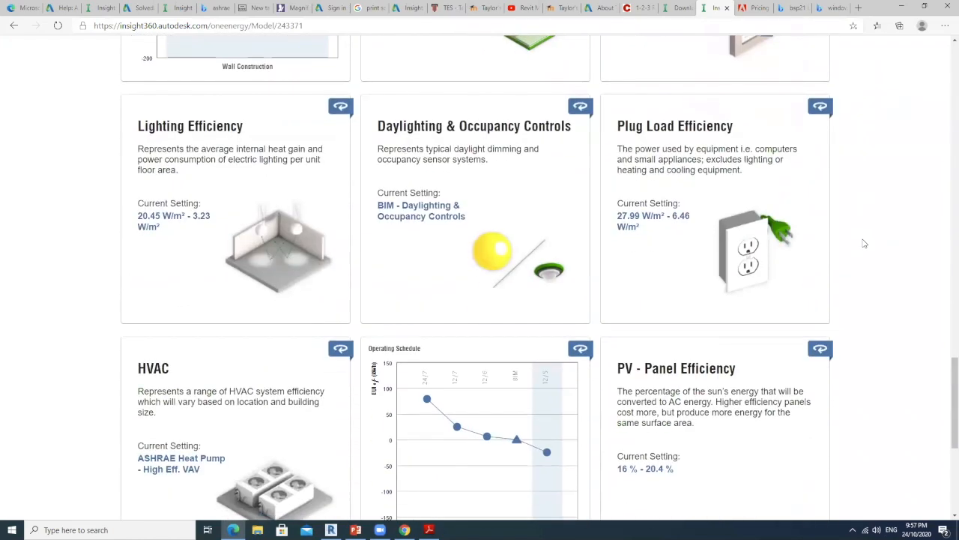
Compare the mean EUI with ASHRAE 90.1, check the model history, and return to the Insights overview
{"action": "scroll", "coordinate": [864, 243], "scroll_direction": "up", "scroll_amount": 7}
{"action": "scroll", "coordinate": [864, 243], "scroll_direction": "up", "scroll_amount": 15}
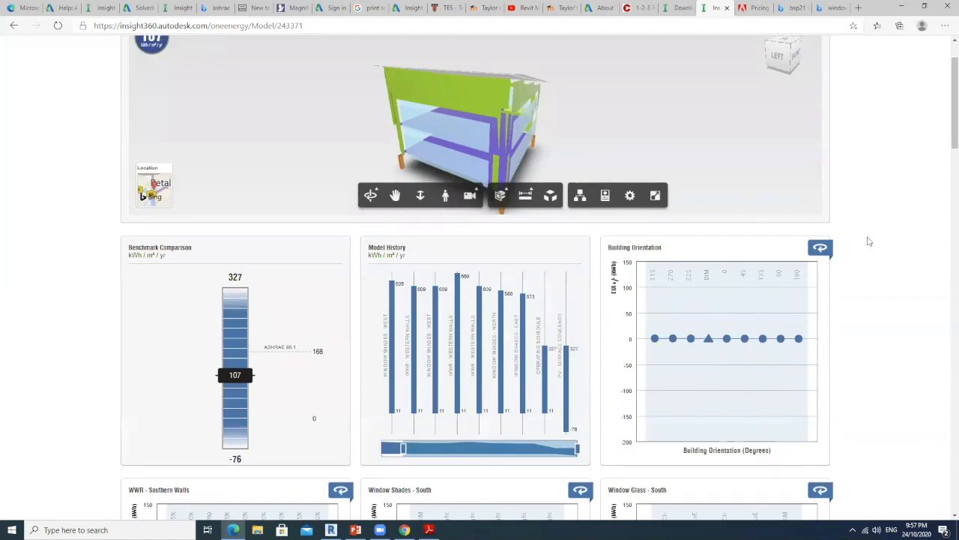
{"action": "scroll", "coordinate": [869, 240], "scroll_direction": "up", "scroll_amount": 1}
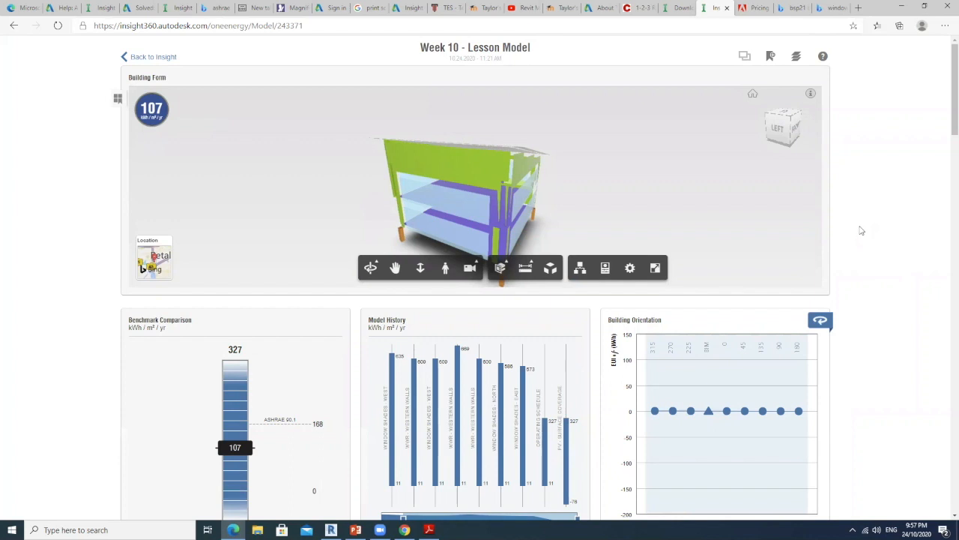
{"action": "scroll", "coordinate": [860, 230], "scroll_direction": "down", "scroll_amount": 3}
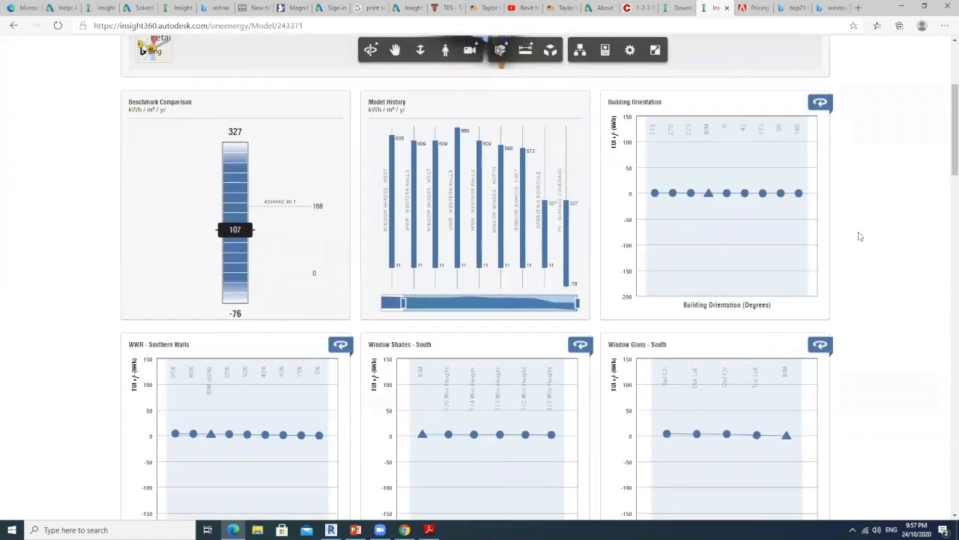
{"action": "scroll", "coordinate": [889, 314], "scroll_direction": "up", "scroll_amount": 2}
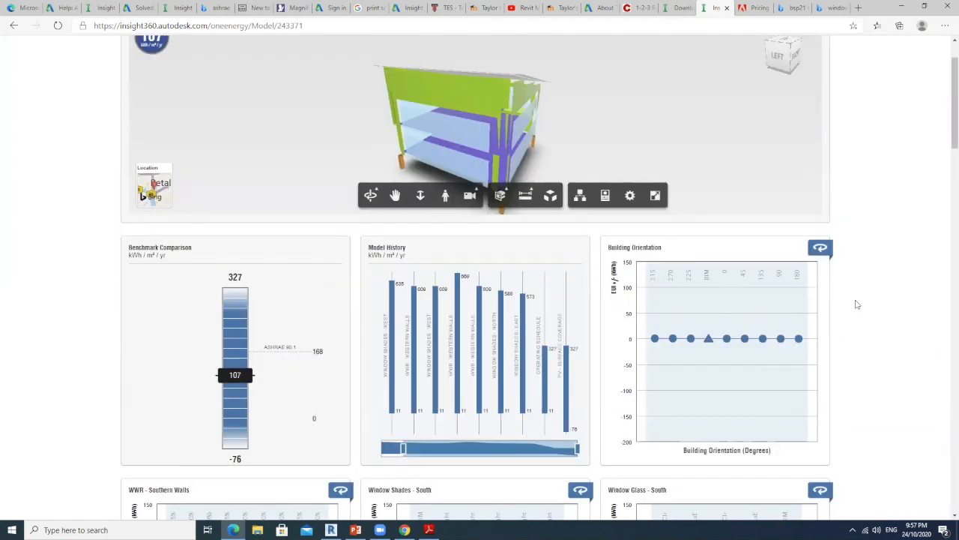
{"action": "scroll", "coordinate": [223, 260], "scroll_direction": "up", "scroll_amount": 1}
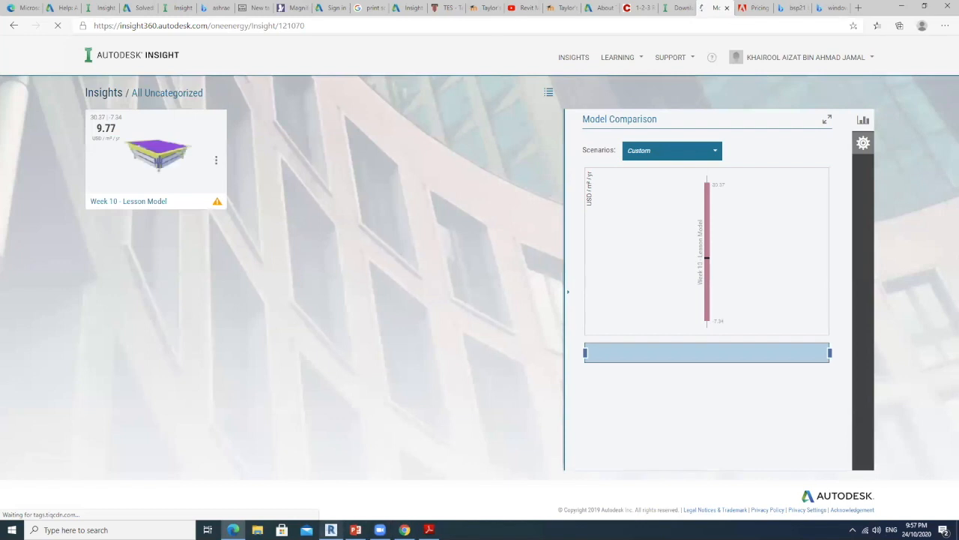
Switch to Revit and inspect the revised building's facades and shading slabs from several angles in the {3D} view
{"action": "left_click", "coordinate": [331, 529]}
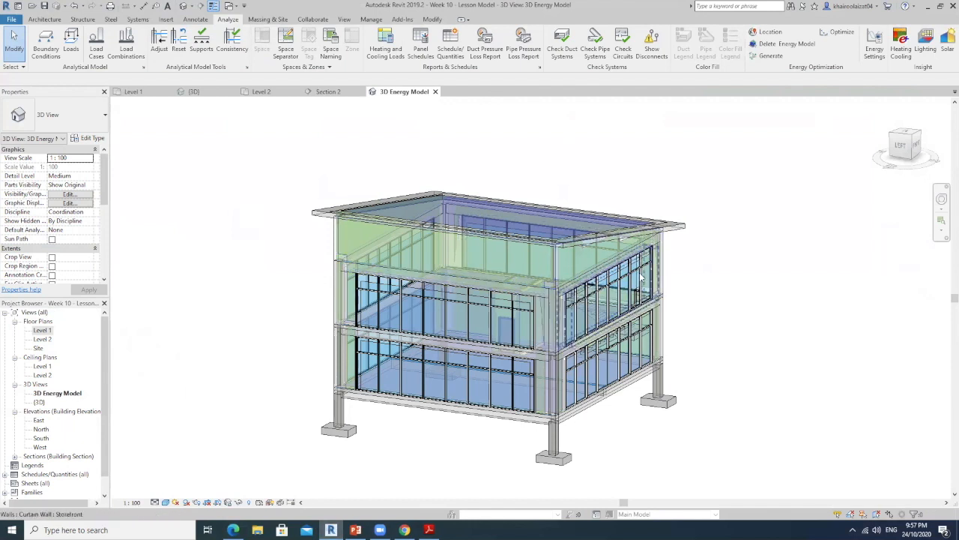
{"action": "middle_click_drag", "start_coordinate": [640, 277], "coordinate": [567, 283]}
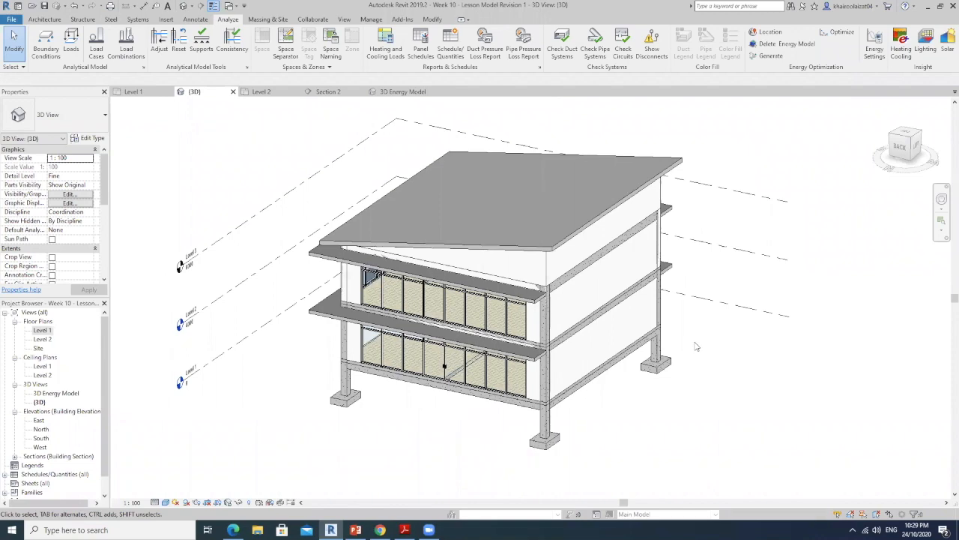
{"action": "middle_click_drag", "start_coordinate": [442, 360], "coordinate": [634, 368], "text": "shift"}
{"action": "middle_click_drag", "start_coordinate": [457, 417], "coordinate": [470, 326], "text": "shift"}
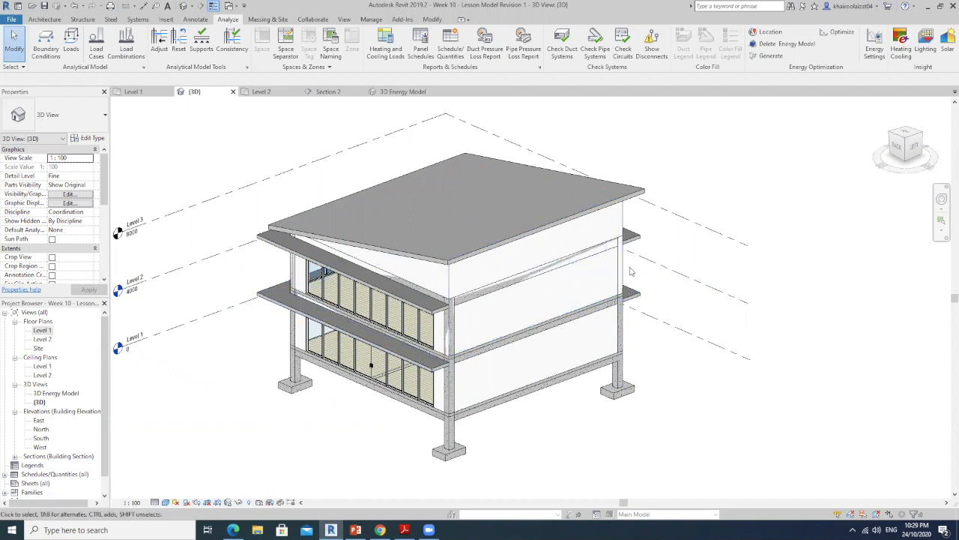
{"action": "middle_click_drag", "start_coordinate": [708, 294], "coordinate": [693, 284]}
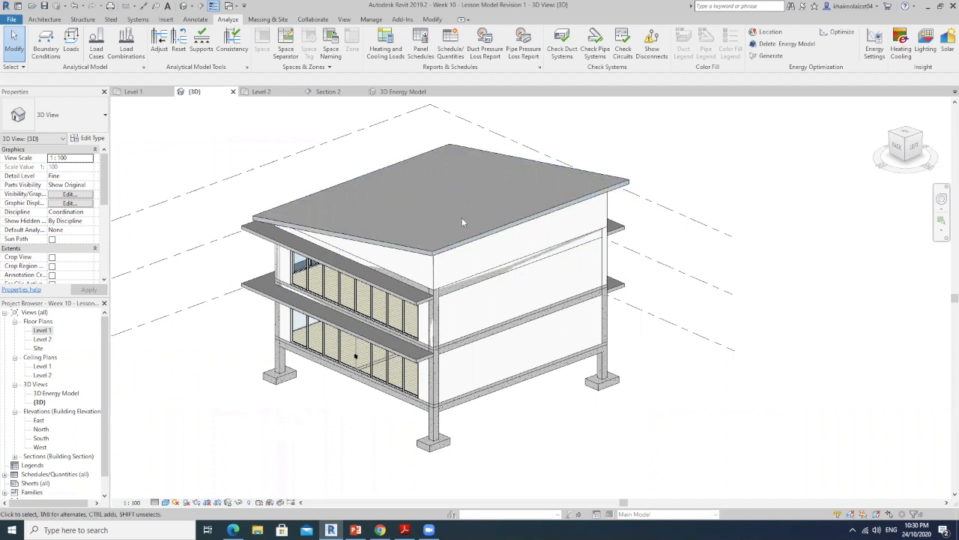
Look at the Save As options for storing the revised model as a separate project, and close them without saving
{"action": "left_click", "coordinate": [13, 20]}
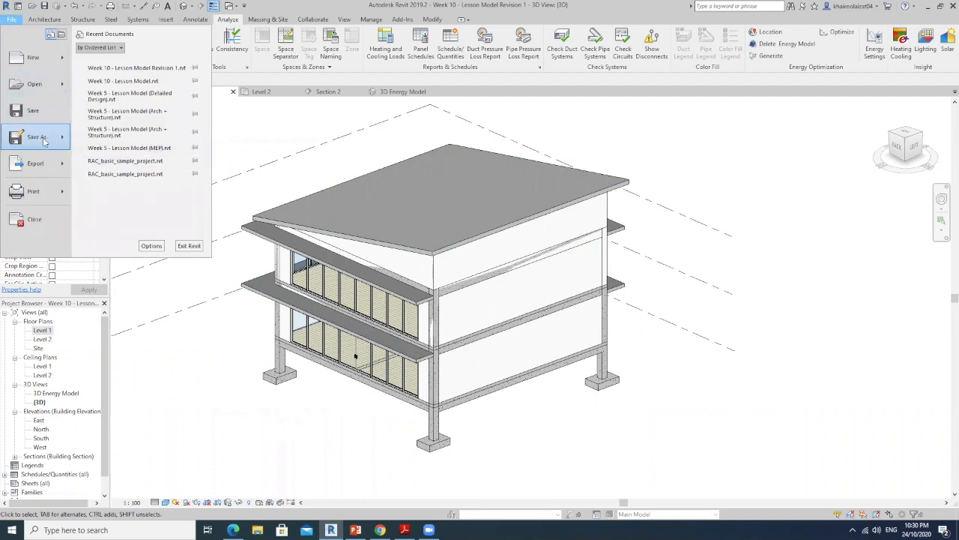
{"action": "mouse_move", "coordinate": [44, 143]}
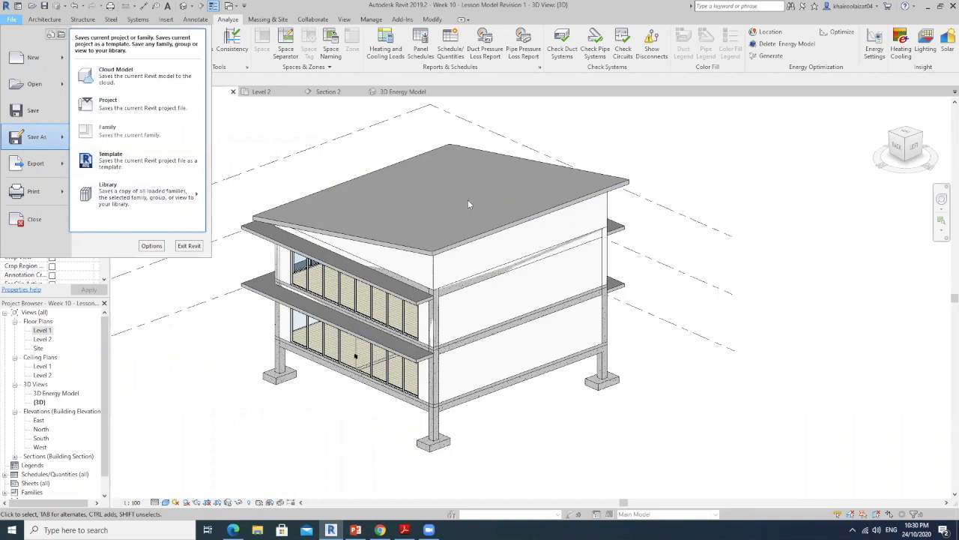
{"action": "left_click", "coordinate": [718, 246]}
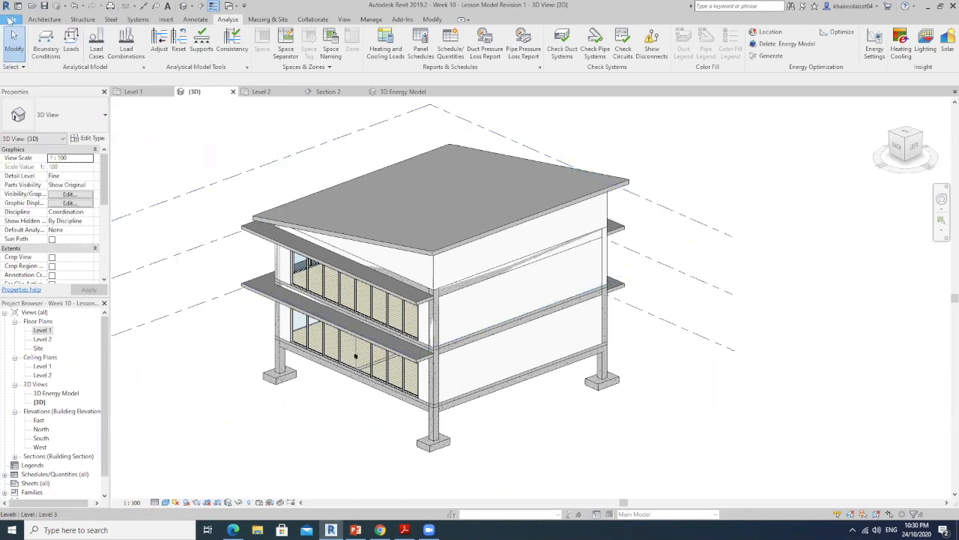
{"action": "left_click", "coordinate": [11, 21]}
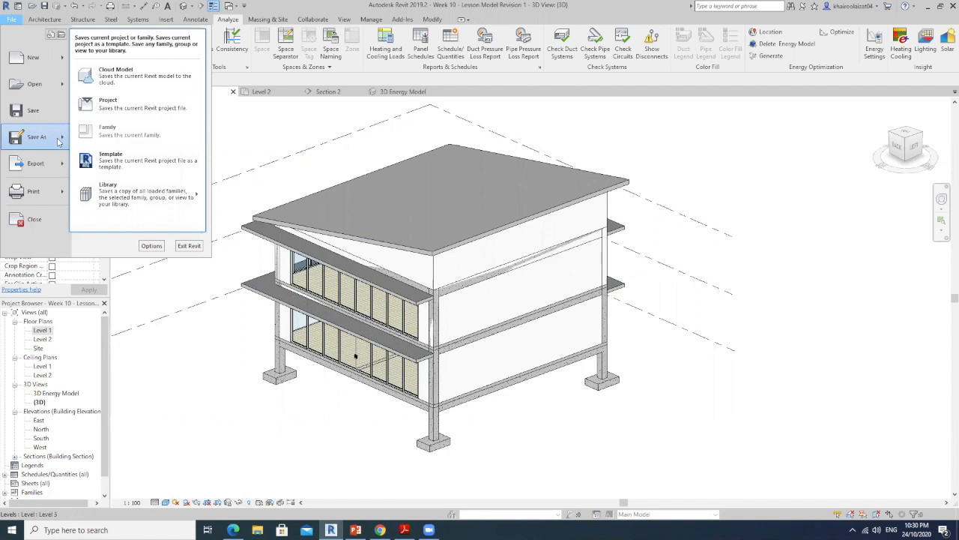
{"action": "left_click", "coordinate": [661, 158]}
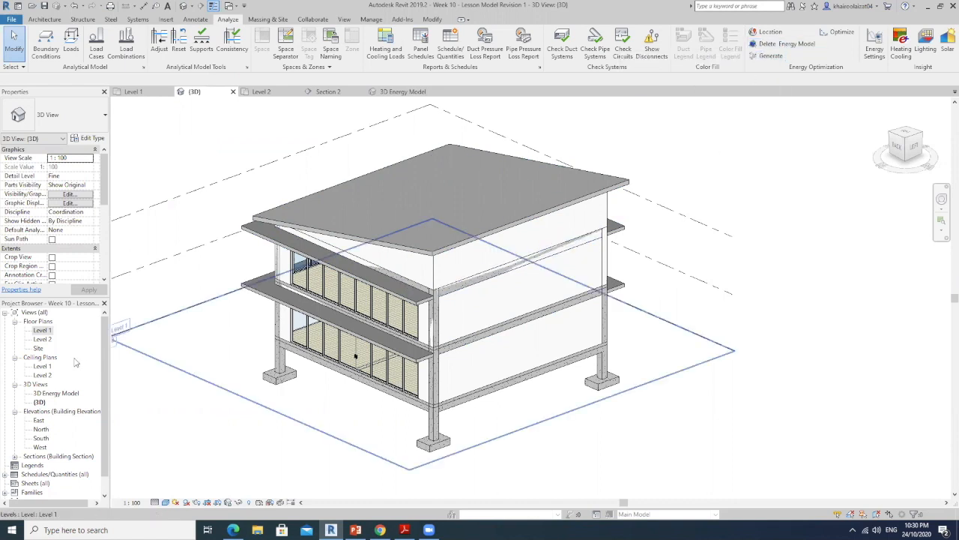
Open the 3D Energy Model view of the revised building
{"action": "double_click", "coordinate": [60, 394]}
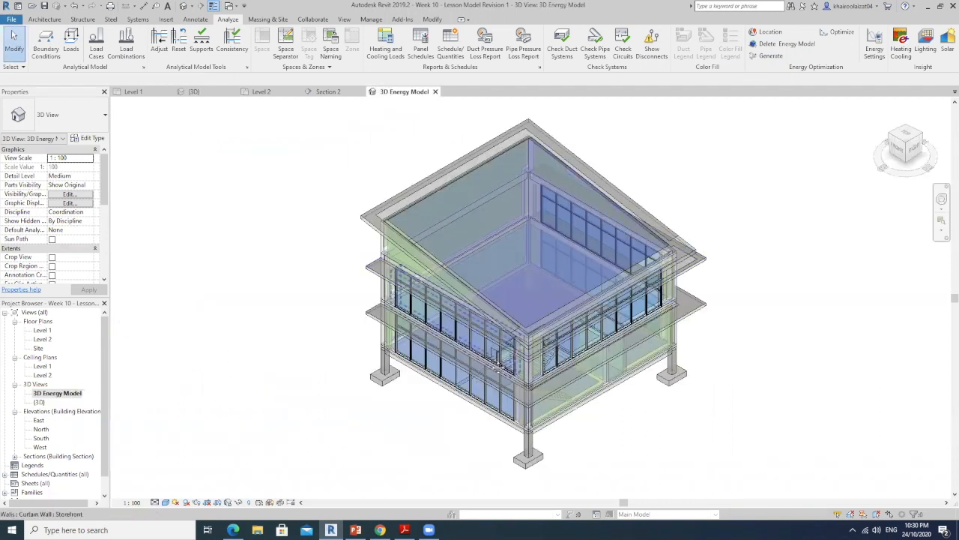
Inspect the energy model from several angles, checking the projecting shade surface and the Level 3 shading slab
{"action": "middle_click_drag", "start_coordinate": [403, 432], "coordinate": [622, 382], "text": "shift"}
{"action": "scroll", "coordinate": [634, 318], "scroll_direction": "up", "scroll_amount": 3}
{"action": "mouse_move", "coordinate": [678, 263]}
{"action": "middle_mouse_down", "text": "shift"}
{"action": "mouse_move", "coordinate": [612, 272]}
{"action": "mouse_move", "coordinate": [662, 207]}
{"action": "mouse_move", "coordinate": [681, 229]}
{"action": "mouse_move", "coordinate": [682, 250]}
{"action": "middle_mouse_up", "text": "shift"}
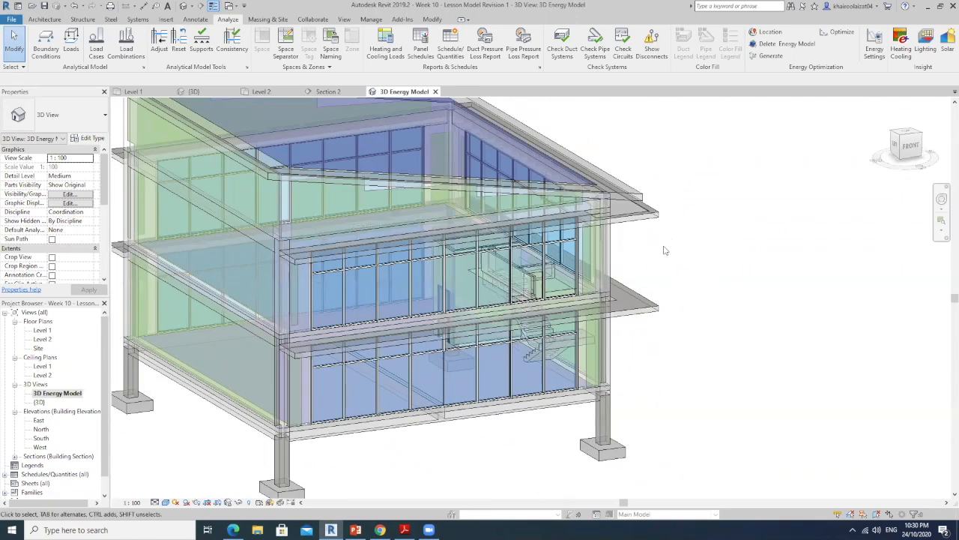
{"action": "scroll", "coordinate": [681, 250], "scroll_direction": "up", "scroll_amount": 2}
{"action": "left_click", "coordinate": [660, 189]}
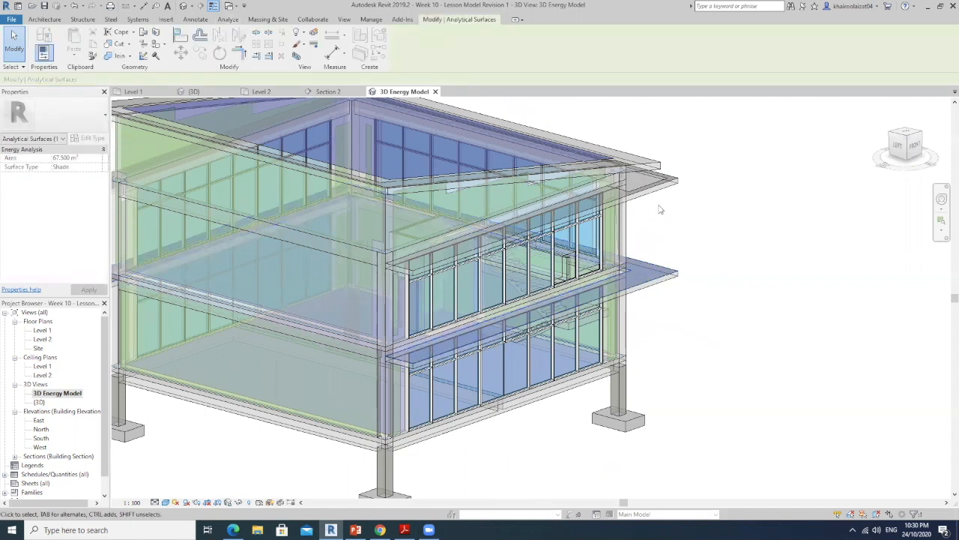
{"action": "left_click", "coordinate": [656, 189]}
{"action": "middle_click_drag", "start_coordinate": [683, 250], "coordinate": [784, 247]}
{"action": "middle_click_drag", "start_coordinate": [388, 307], "coordinate": [450, 350]}
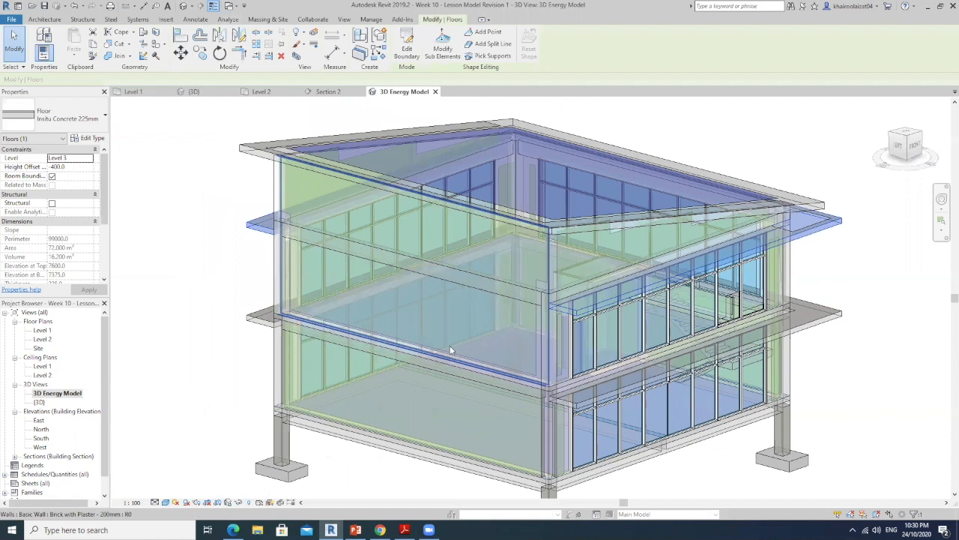
Look at the options to use or update the existing energy analytical model, skip saving the project, and close them without generating
{"action": "left_click", "coordinate": [227, 20]}
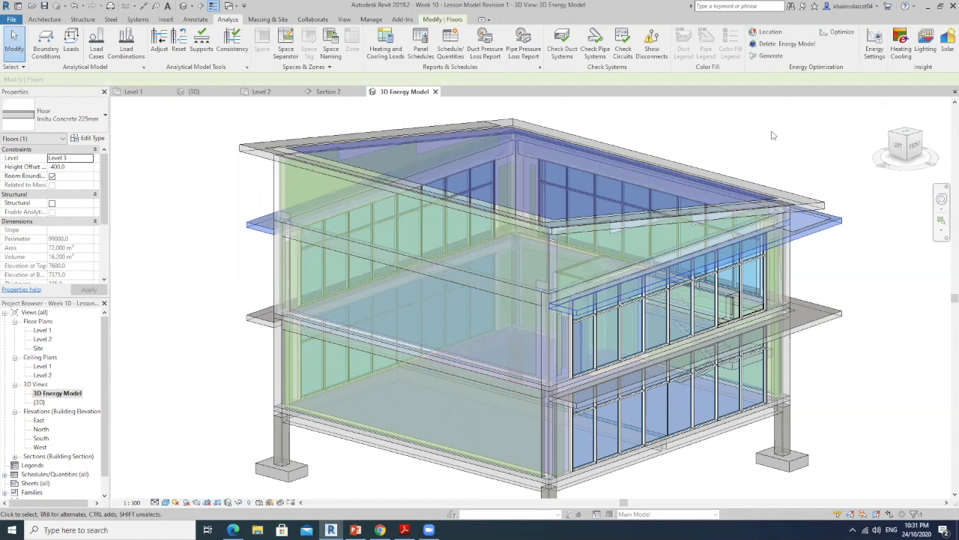
{"action": "left_click", "coordinate": [774, 57]}
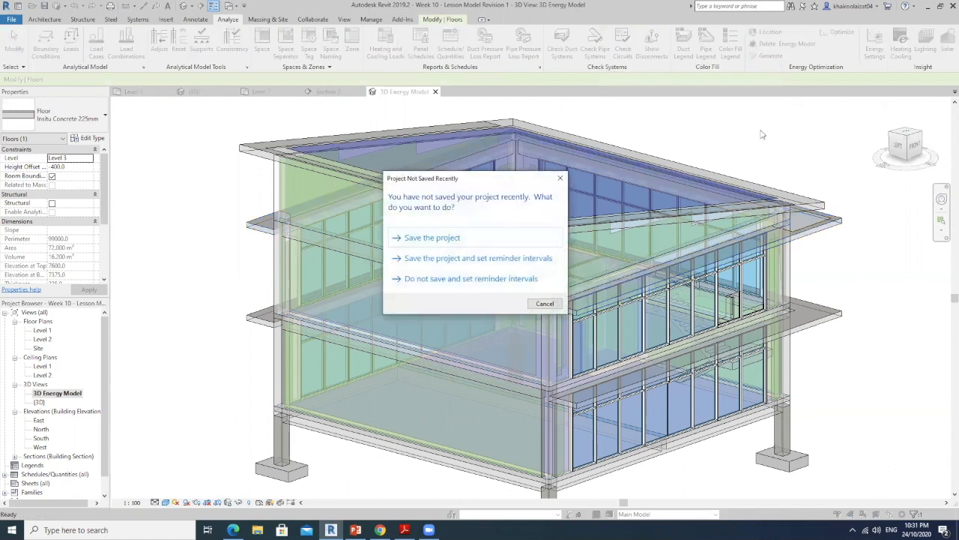
{"action": "left_click", "coordinate": [544, 304]}
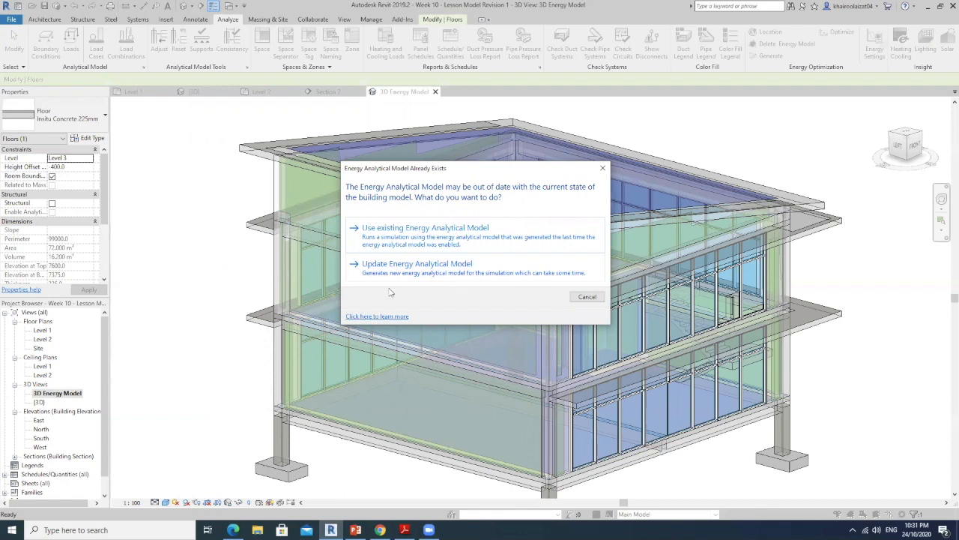
{"action": "left_click", "coordinate": [602, 168]}
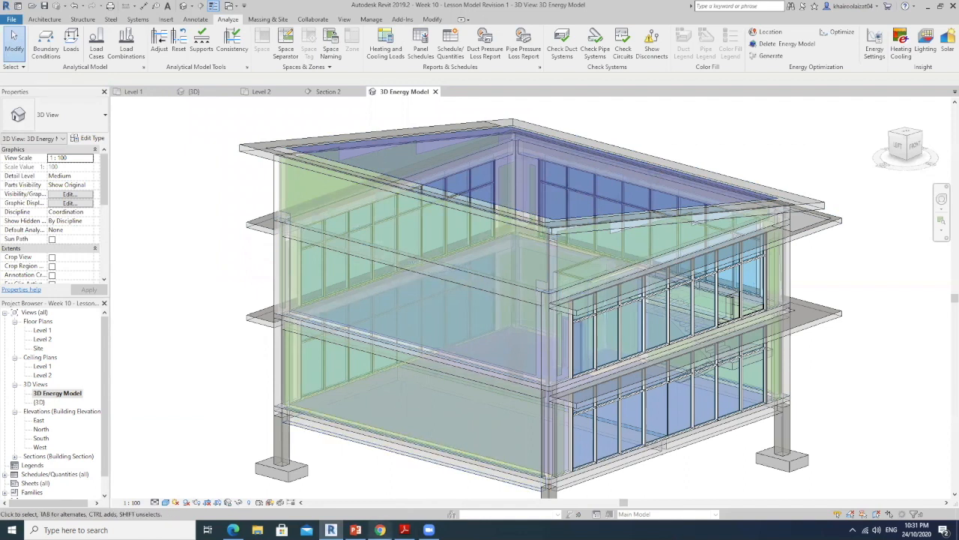
Switch to Autodesk Insight in the browser, open the Week 10 - Lesson Model Revision 1 model and review its factor settings
{"action": "left_click", "coordinate": [250, 480]}
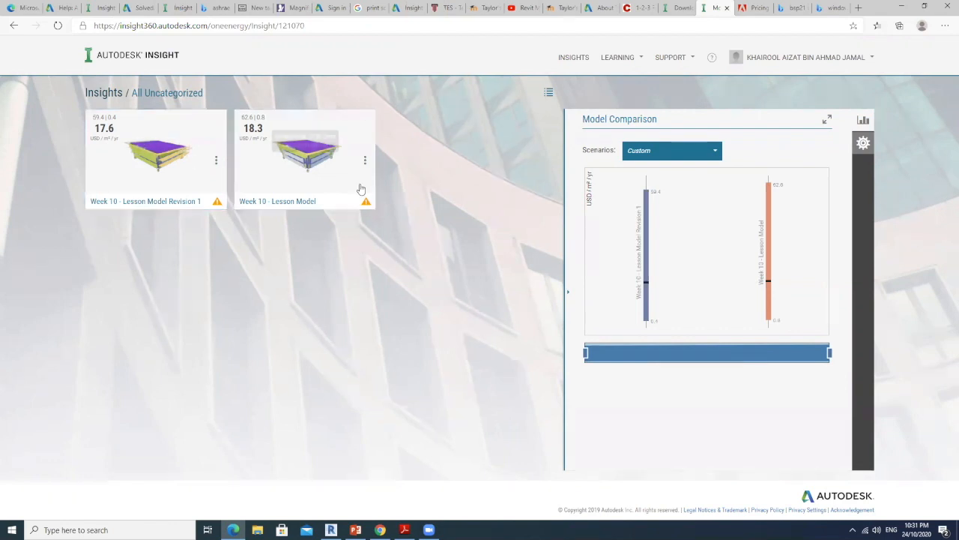
{"action": "left_click", "coordinate": [186, 187]}
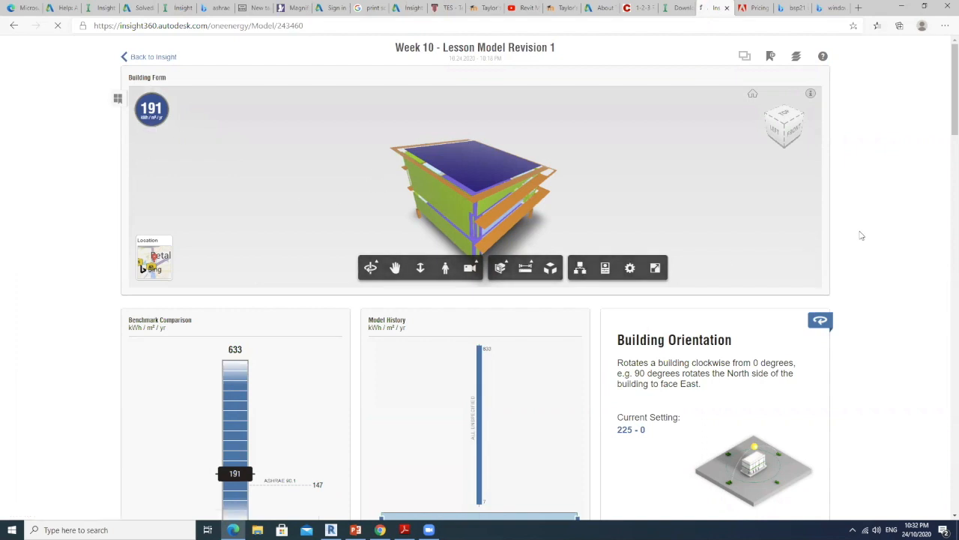
{"action": "scroll", "coordinate": [873, 227], "scroll_direction": "down", "scroll_amount": 4}
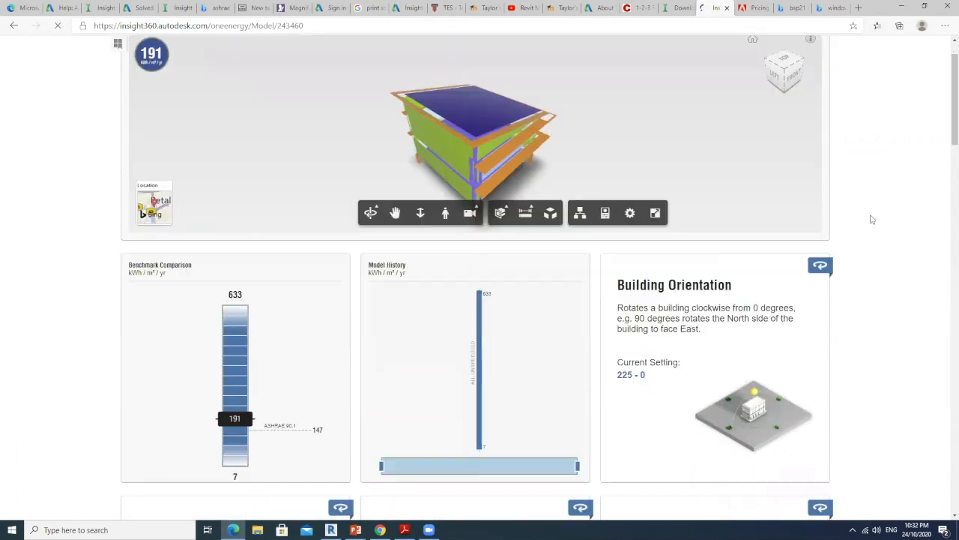
{"action": "scroll", "coordinate": [875, 215], "scroll_direction": "down", "scroll_amount": 16}
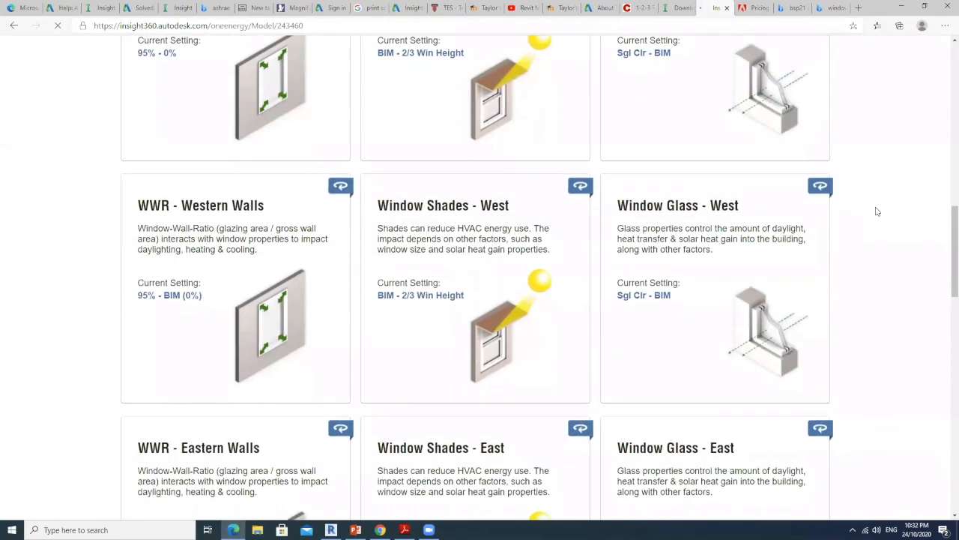
{"action": "scroll", "coordinate": [876, 204], "scroll_direction": "down", "scroll_amount": 6}
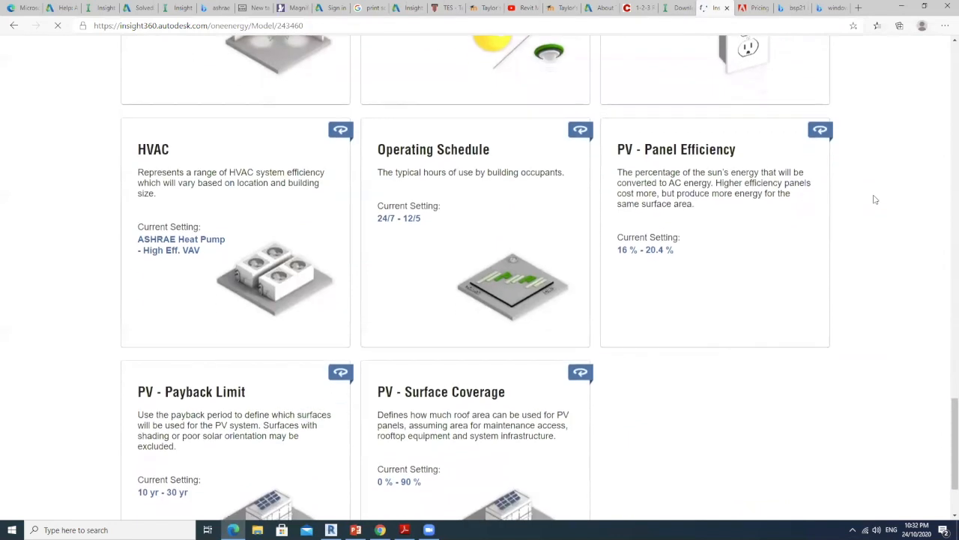
Narrow the Operating Schedule factor to the 12/5 option only
{"action": "scroll", "coordinate": [873, 206], "scroll_direction": "up", "scroll_amount": 2}
{"action": "left_click", "coordinate": [529, 311]}
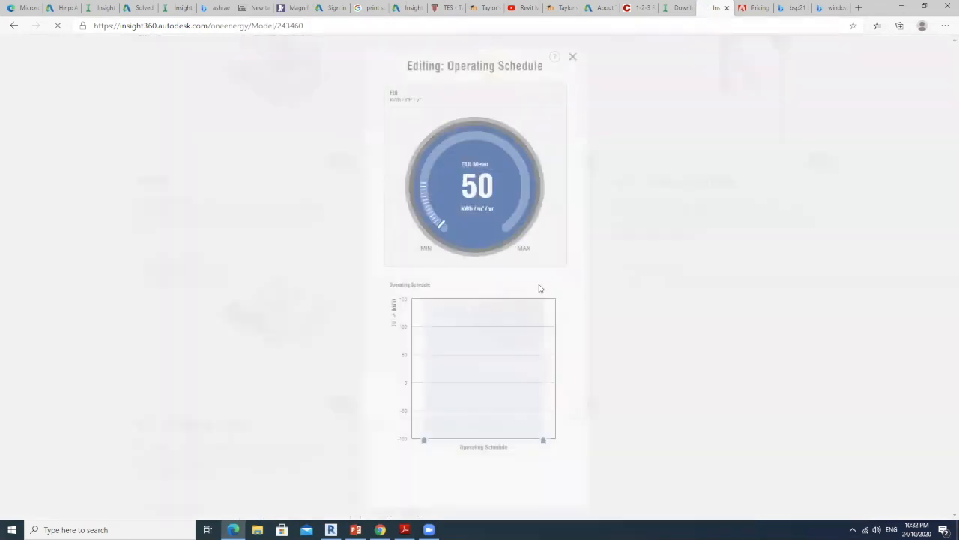
{"action": "left_click_drag", "start_coordinate": [423, 440], "coordinate": [520, 440]}
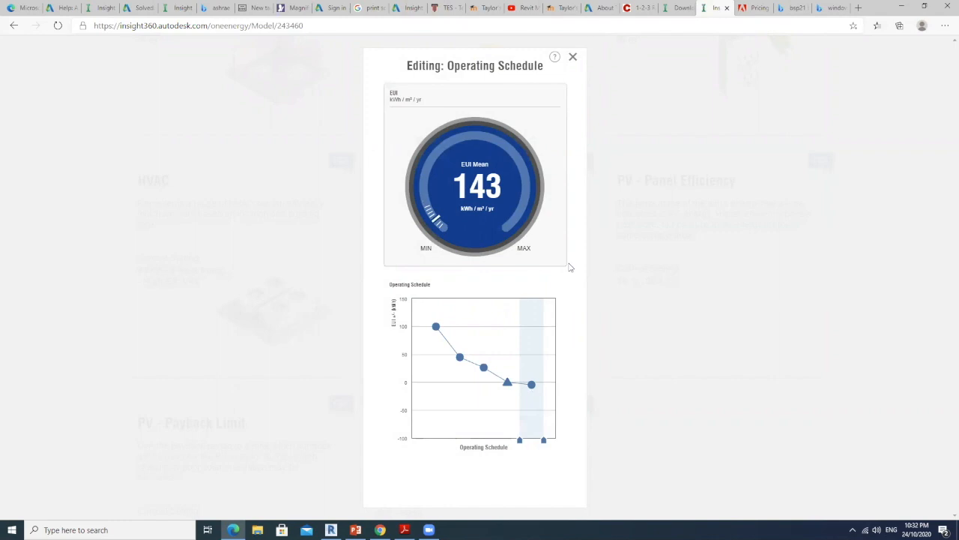
{"action": "left_click", "coordinate": [572, 57]}
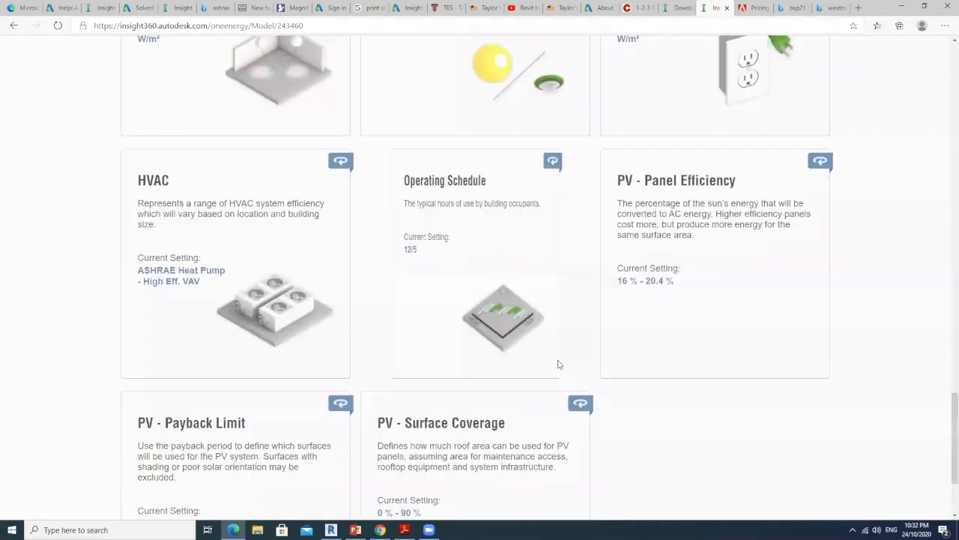
Narrow the PV - Surface Coverage factor to 90 % only, and return to the model's benchmark comparison
{"action": "scroll", "coordinate": [558, 360], "scroll_direction": "down", "scroll_amount": 2}
{"action": "left_click", "coordinate": [509, 343]}
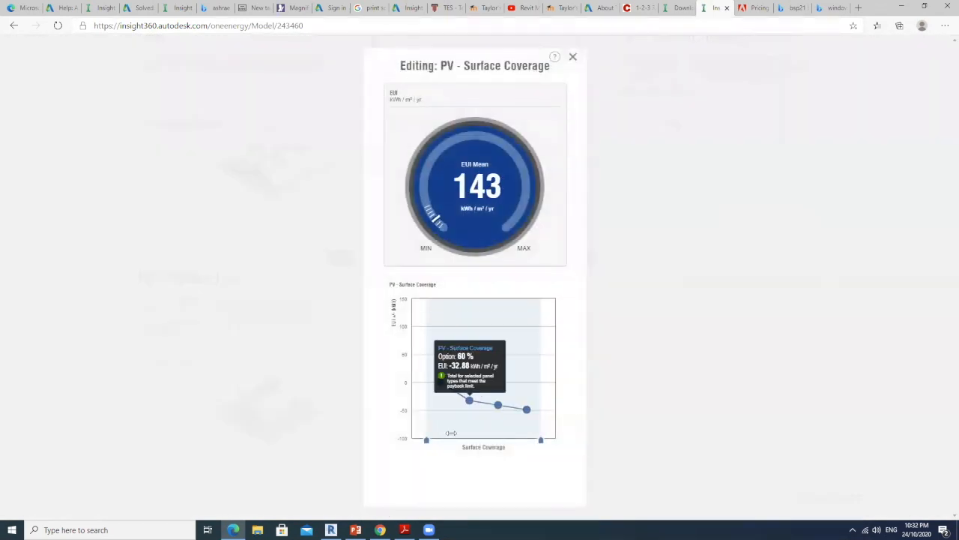
{"action": "left_click_drag", "start_coordinate": [426, 442], "coordinate": [517, 440]}
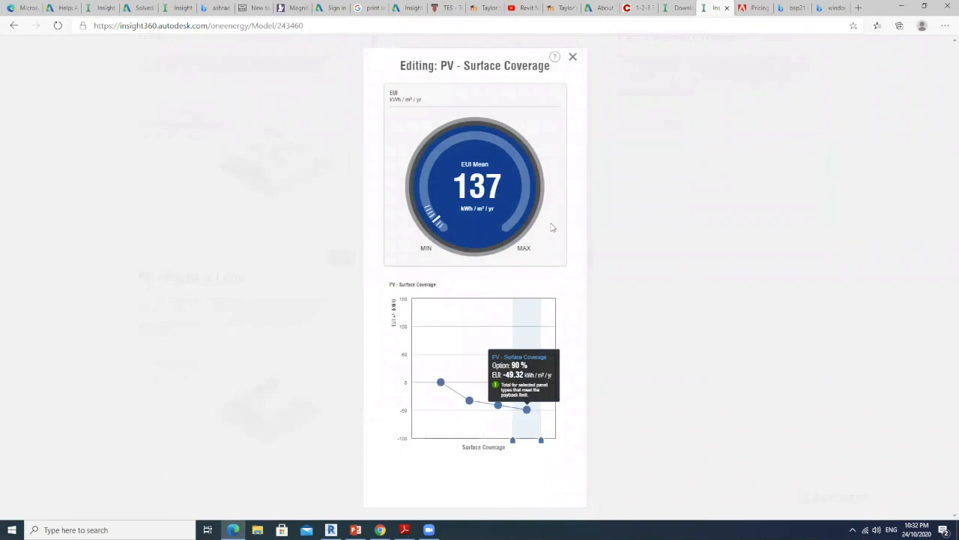
{"action": "left_click", "coordinate": [573, 57]}
{"action": "scroll", "coordinate": [610, 308], "scroll_direction": "up", "scroll_amount": 10}
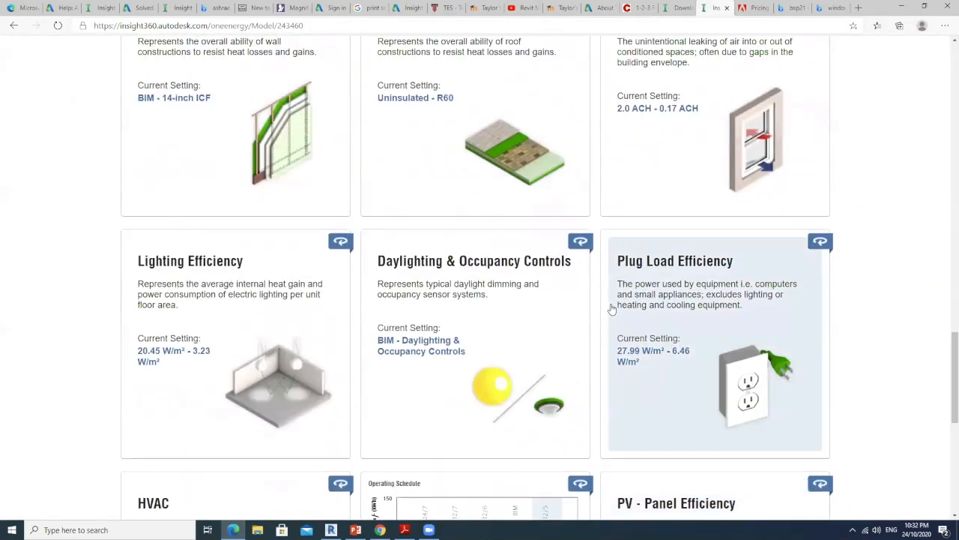
{"action": "scroll", "coordinate": [611, 307], "scroll_direction": "up", "scroll_amount": 12}
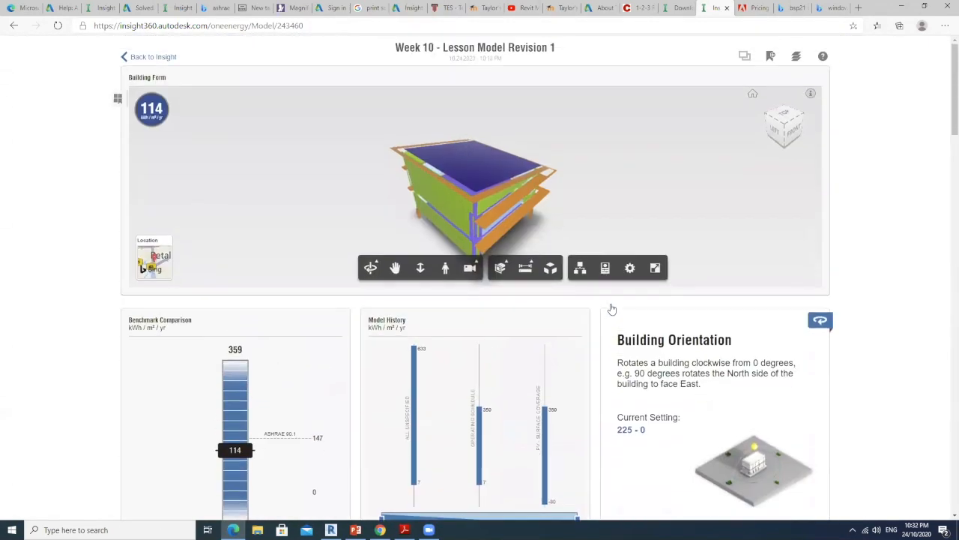